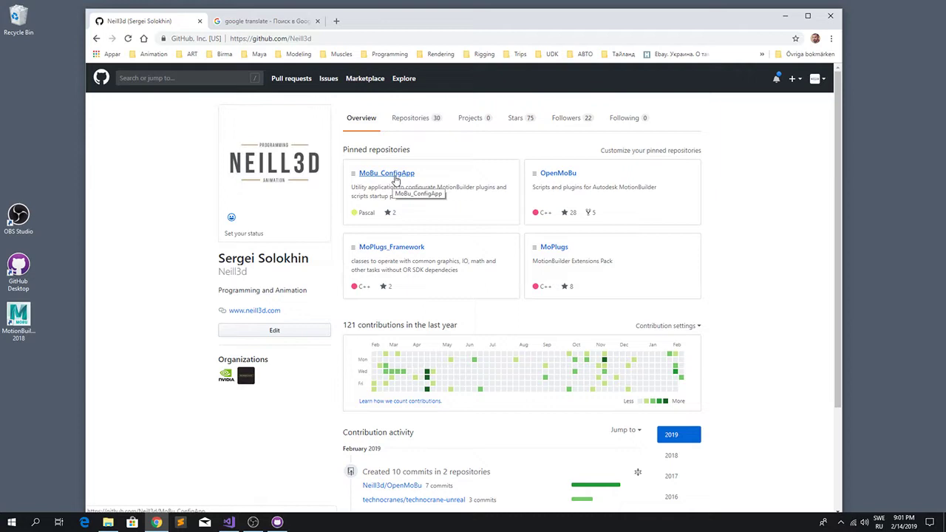
View the MoBu_ConfigApp repository page and return to the profile overview
{"action": "left_click", "coordinate": [396, 177]}
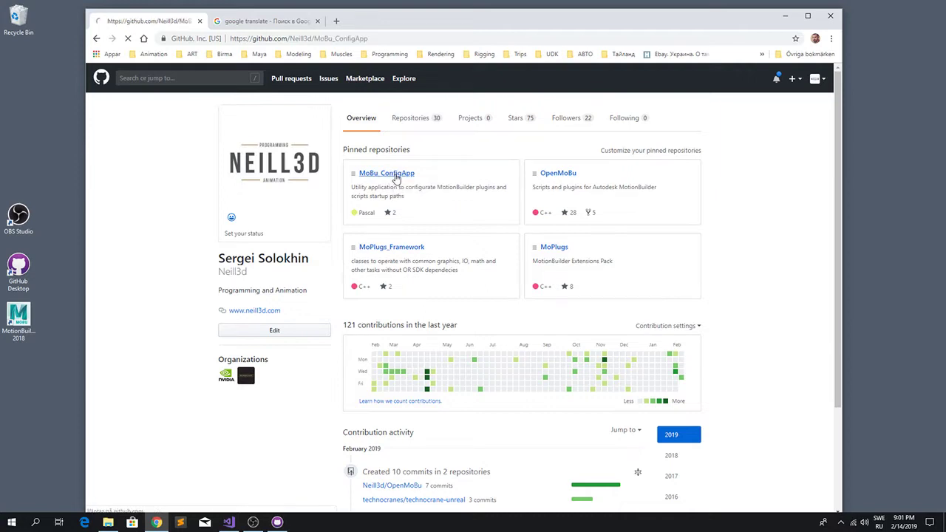
{"action": "key", "text": "alt+Left"}
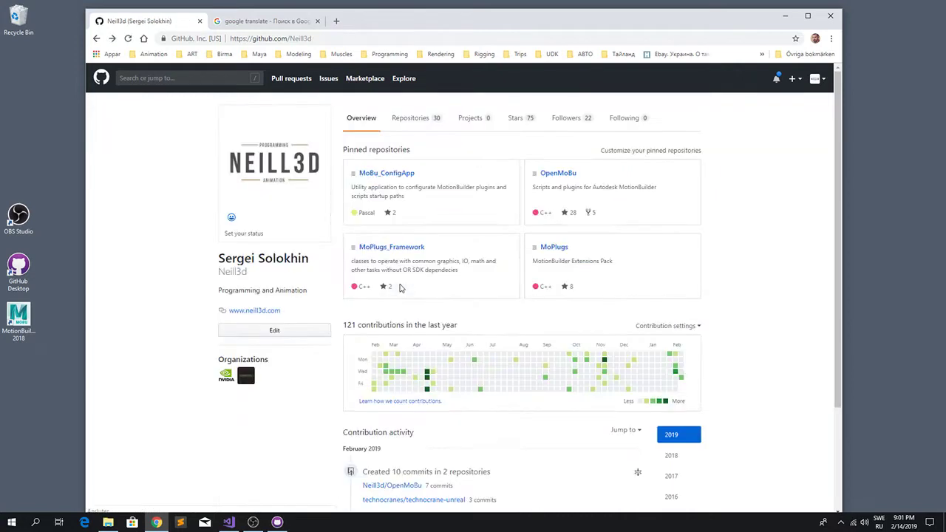
Switch to File Explorer and run ConfiguratePath.exe from Documents\GitHub\MoBu_ConfigApp as administrator, moving its window clear of the file list
{"action": "left_click", "coordinate": [108, 522]}
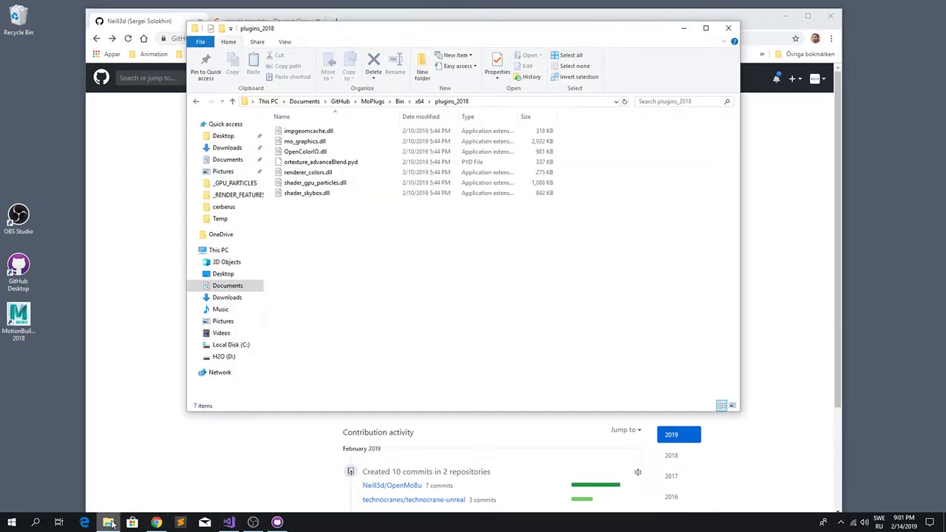
{"action": "left_click", "coordinate": [341, 102]}
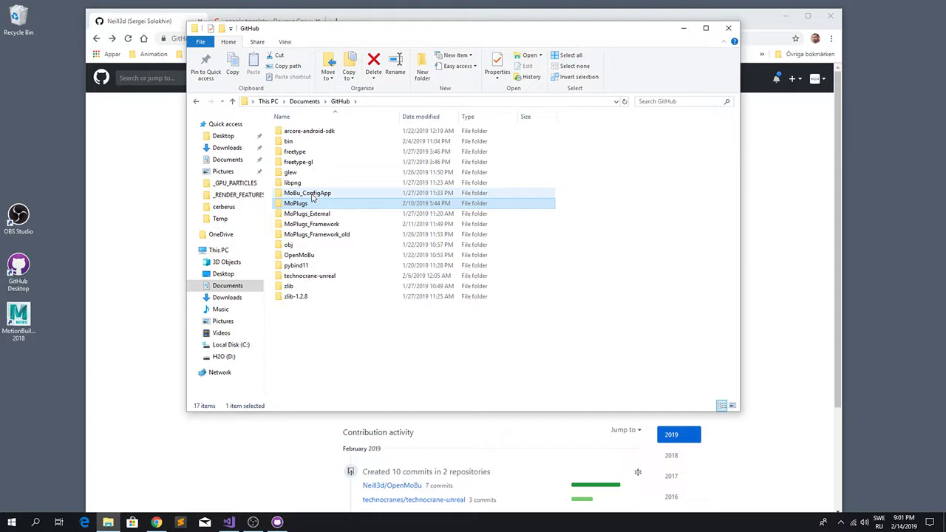
{"action": "double_click", "coordinate": [312, 193]}
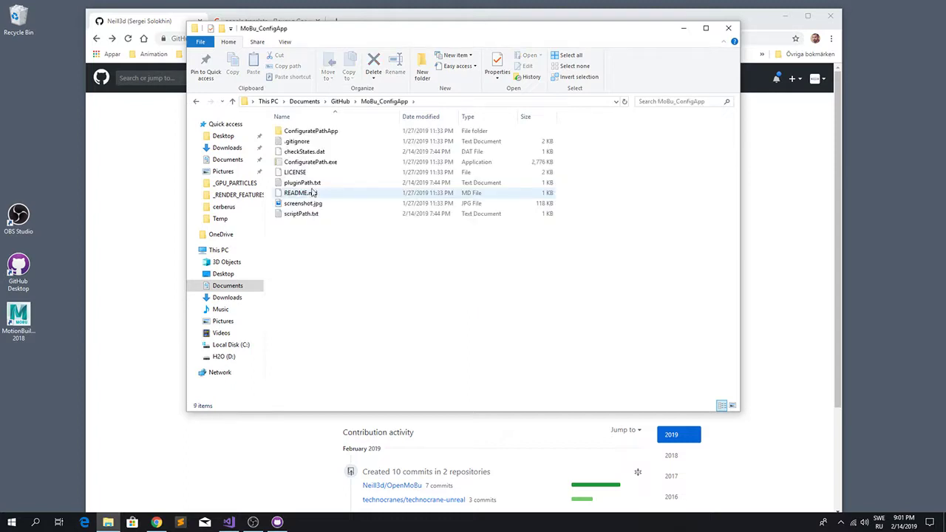
{"action": "right_click", "coordinate": [317, 160]}
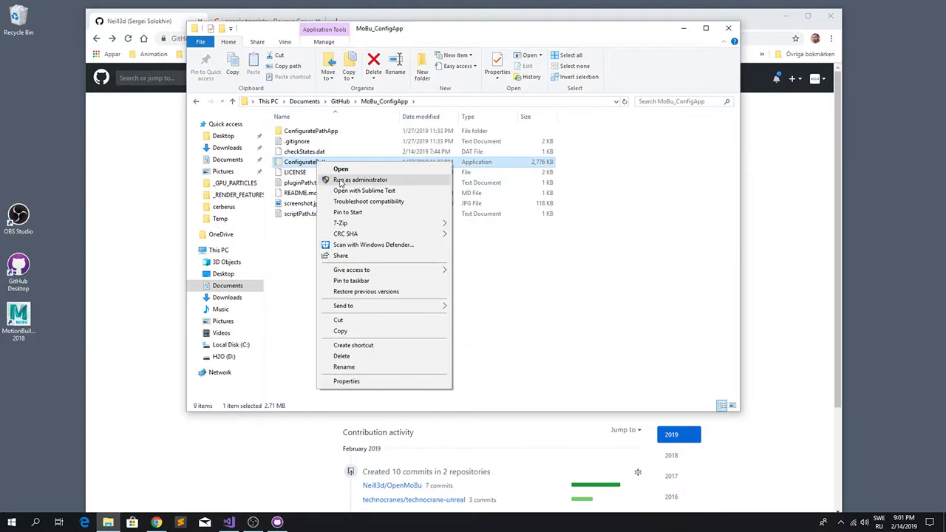
{"action": "left_click", "coordinate": [341, 181]}
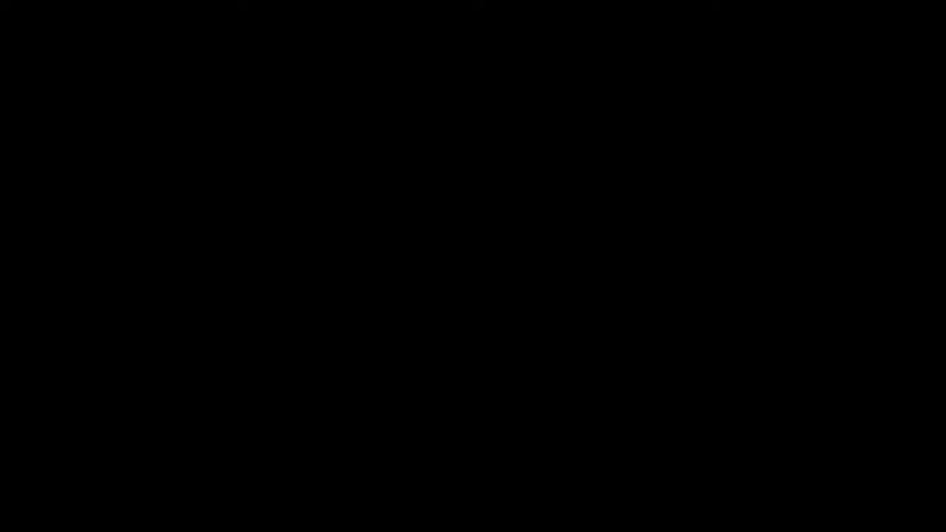
{"action": "left_click_drag", "start_coordinate": [386, 233], "coordinate": [514, 272]}
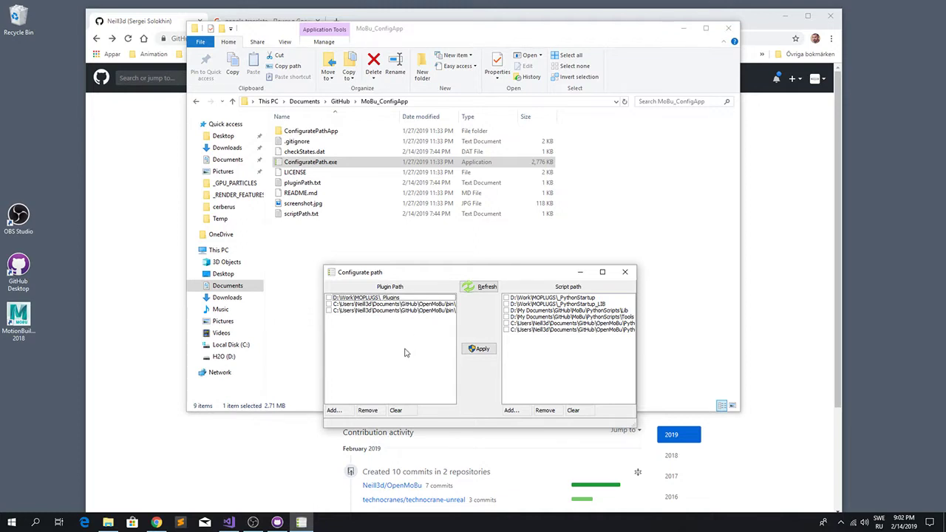
Search Windows for "env" and open the Environment Variables dialog from the system properties
{"action": "key", "text": "super"}
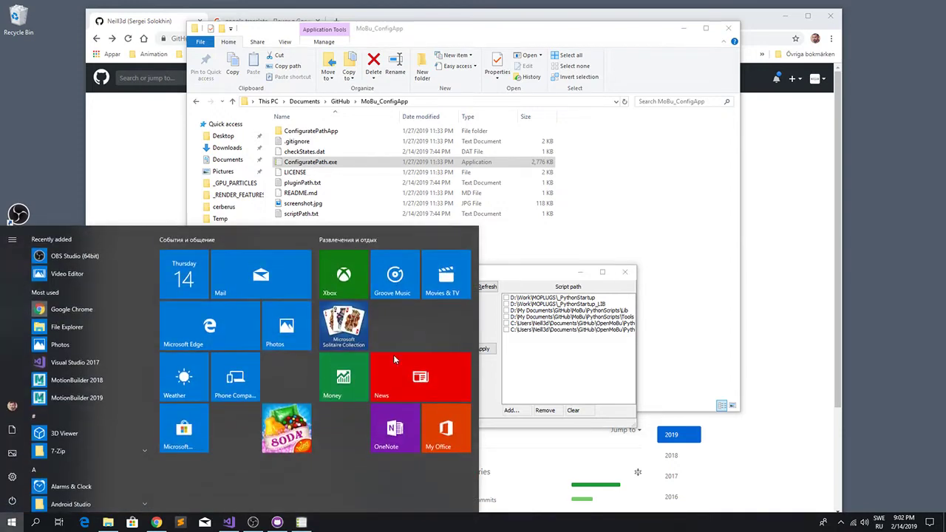
{"action": "type", "text": "утм"}
{"action": "key", "text": "BackSpace"}
{"action": "key", "text": "BackSpace"}
{"action": "key", "text": "BackSpace"}
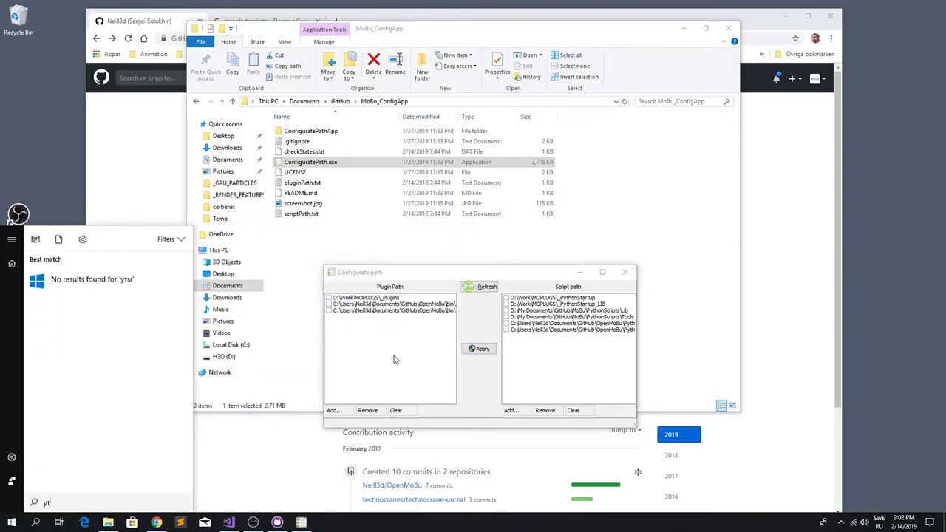
{"action": "key", "text": "alt+shift"}
{"action": "type", "text": "env"}
{"action": "key", "text": "Return"}
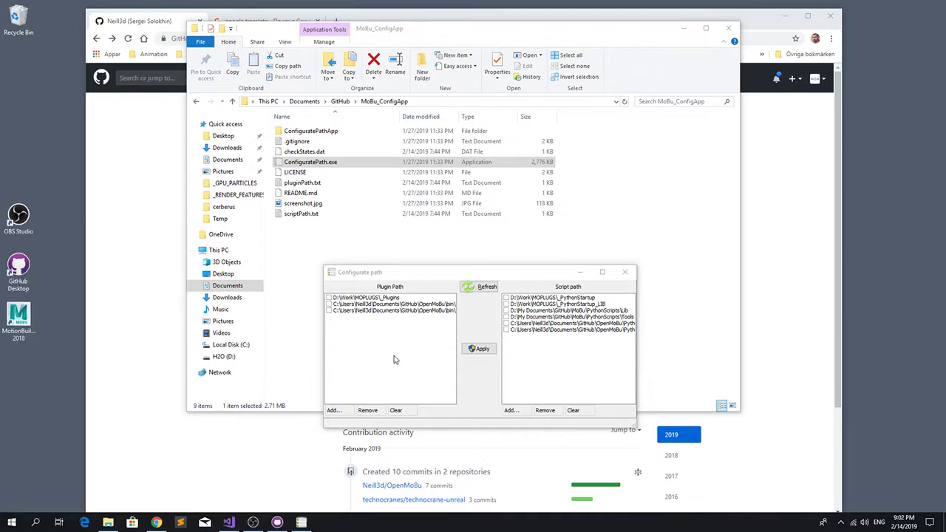
{"action": "left_click", "coordinate": [262, 294]}
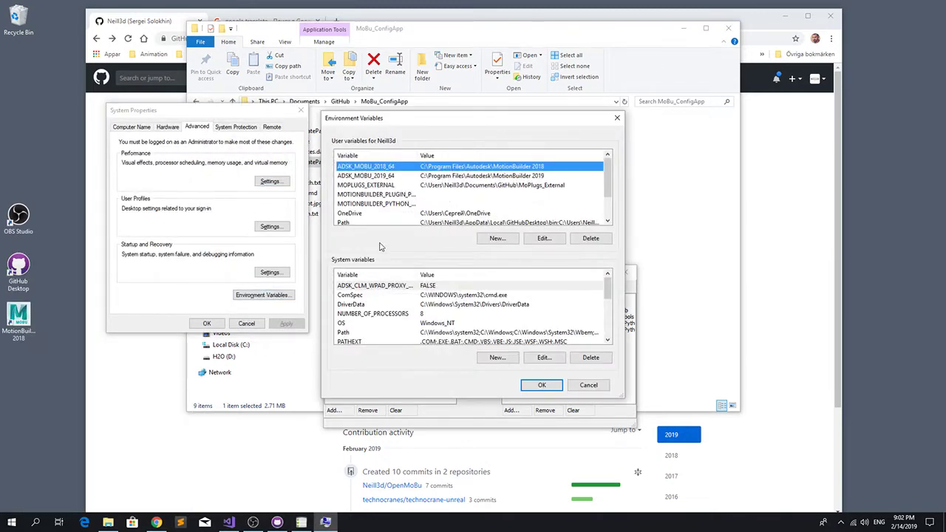
Examine the user variables ADSK_MOBU_2018_64, ADSK_MOBU_2019_64 and MOPLUGS_EXTERNAL
{"action": "left_click", "coordinate": [394, 177]}
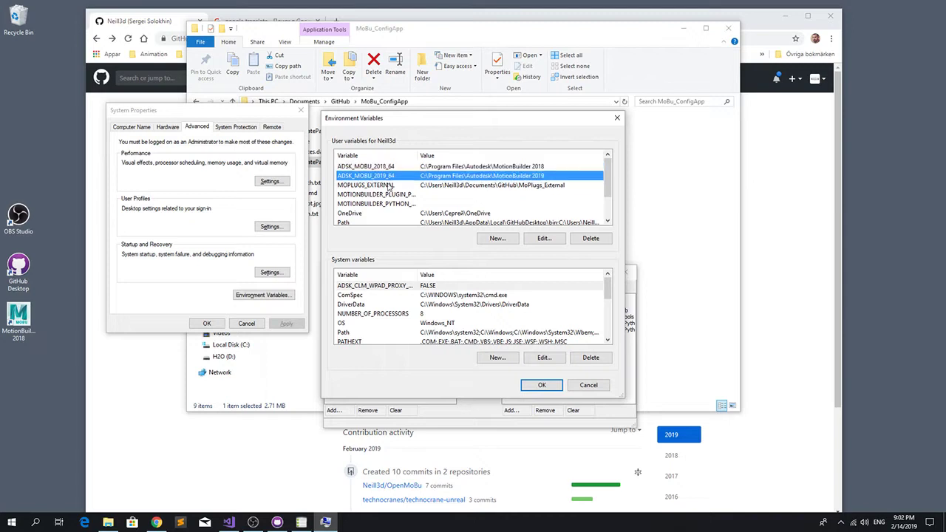
{"action": "left_click", "coordinate": [389, 185]}
{"action": "left_click", "coordinate": [388, 177]}
{"action": "left_click", "coordinate": [392, 168]}
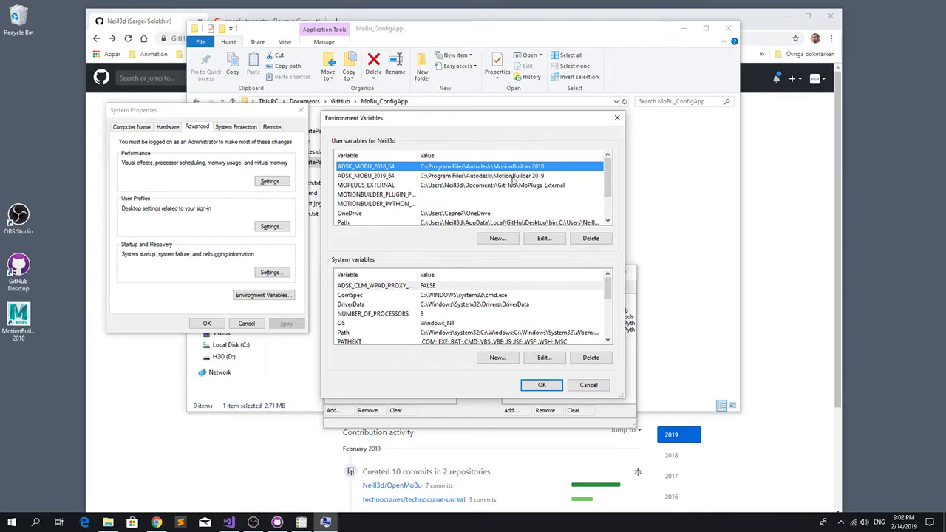
{"action": "left_click", "coordinate": [396, 186]}
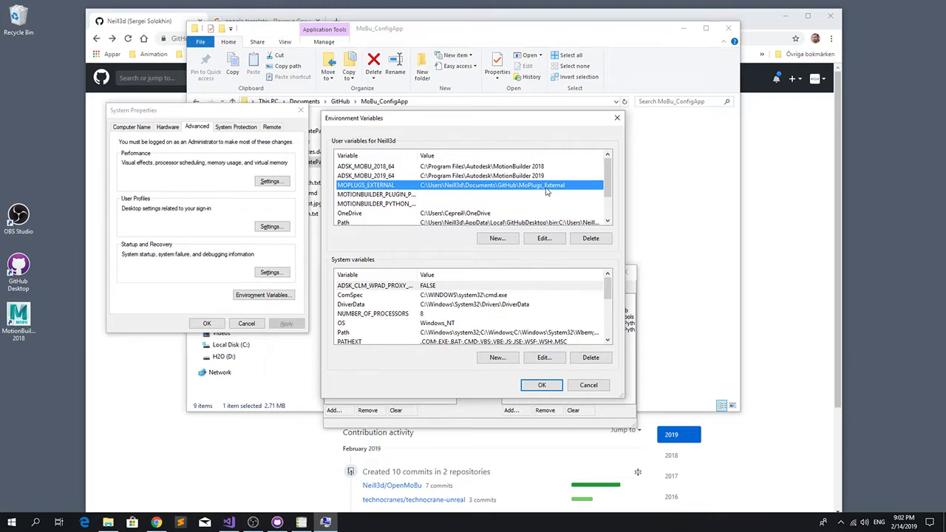
Widen the variable name column of the user variables and examine MOTIONBUILDER_PLUGIN_PATH and MOTIONBUILDER_PYTHON_STARTUP
{"action": "left_click_drag", "start_coordinate": [418, 155], "coordinate": [442, 155]}
{"action": "left_click", "coordinate": [415, 195]}
{"action": "left_click", "coordinate": [423, 206]}
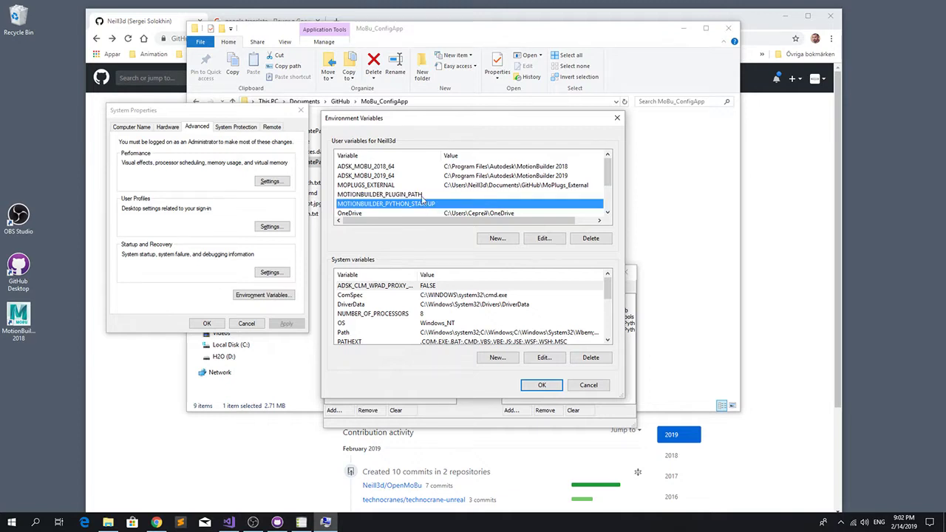
{"action": "left_click", "coordinate": [422, 196]}
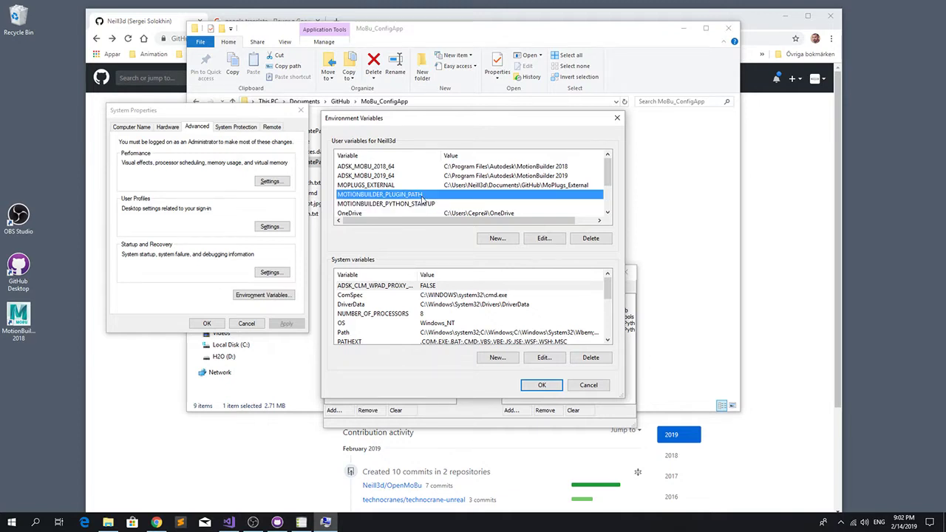
{"action": "left_click", "coordinate": [426, 206]}
{"action": "left_click", "coordinate": [430, 198]}
Switch to Chrome, view the OpenMoBu repository's bin/x64/plugins_2019 folder, and return to the bin folder
{"action": "key", "text": "alt+Tab"}
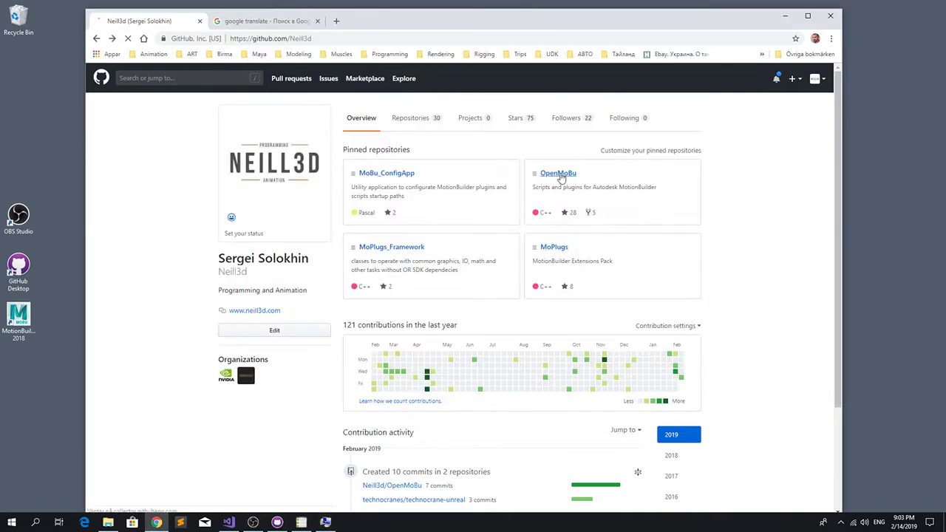
{"action": "left_click", "coordinate": [556, 173]}
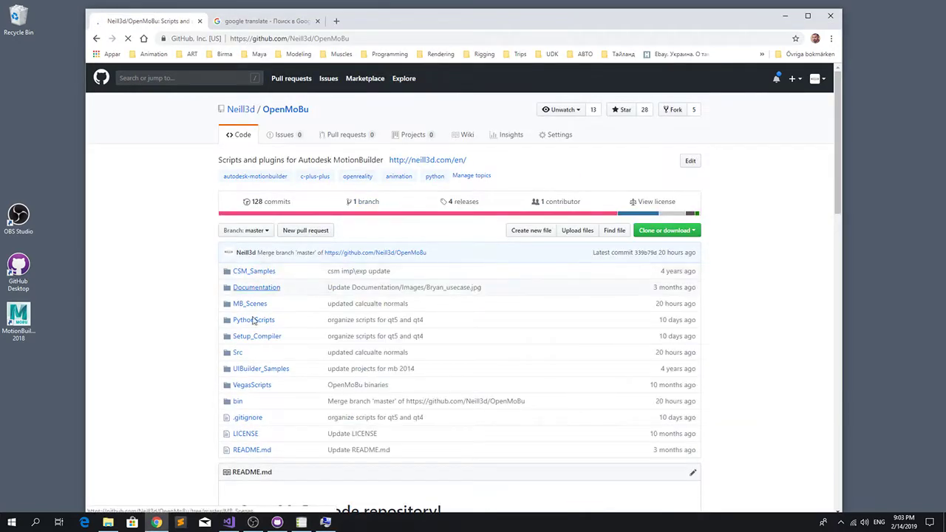
{"action": "left_click", "coordinate": [238, 402]}
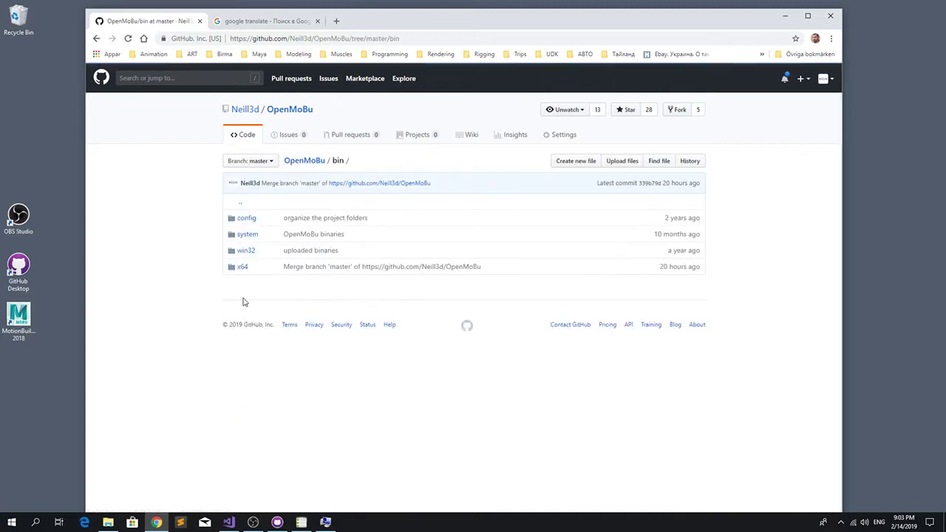
{"action": "left_click", "coordinate": [243, 266]}
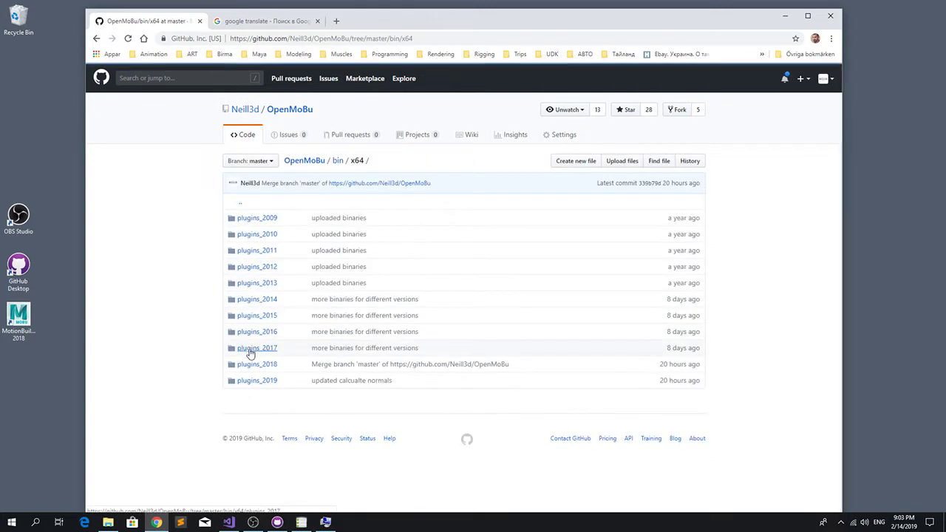
{"action": "left_click", "coordinate": [252, 381]}
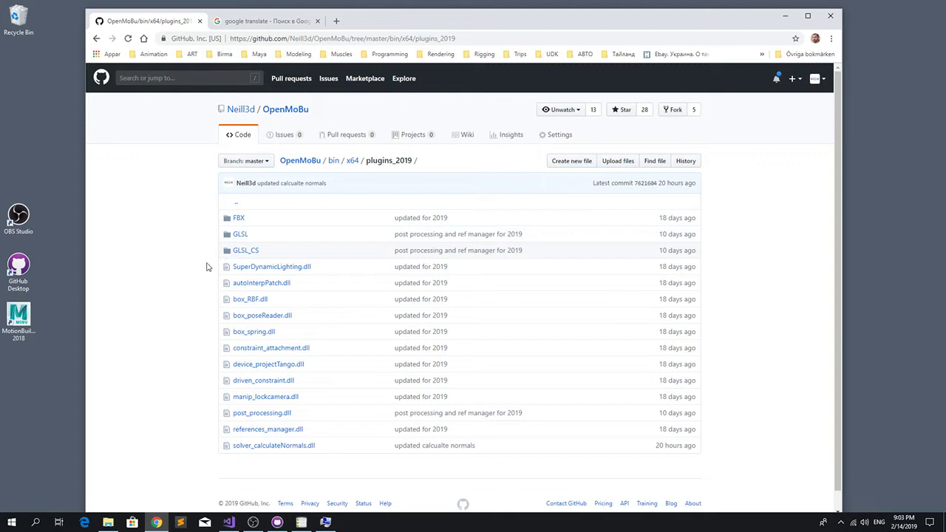
{"action": "key", "text": "alt+Left"}
{"action": "key", "text": "alt+Left"}
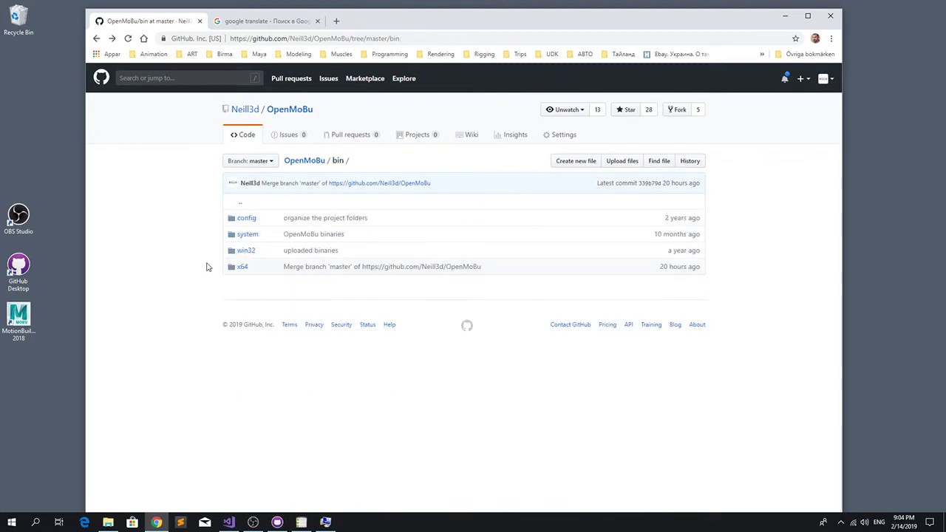
Review MOTIONBUILDER_PYTHON_STARTUP in the user environment variables, then close Environment Variables and System Properties without changes
{"action": "left_click", "coordinate": [325, 522]}
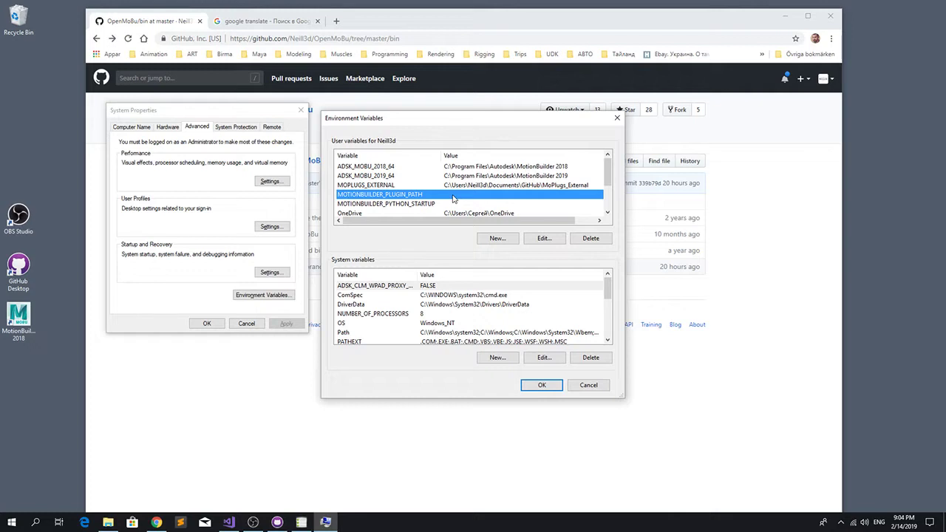
{"action": "left_click", "coordinate": [435, 205]}
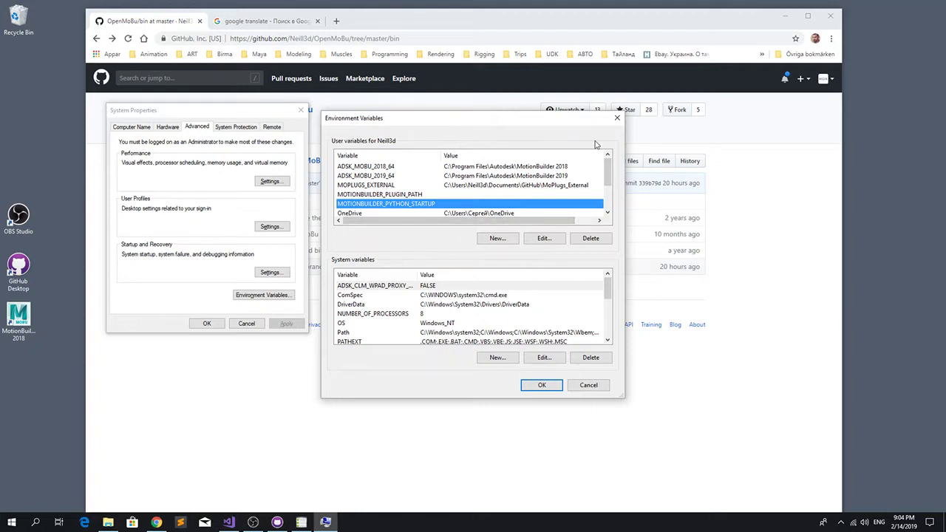
{"action": "left_click", "coordinate": [617, 118]}
{"action": "left_click", "coordinate": [300, 111]}
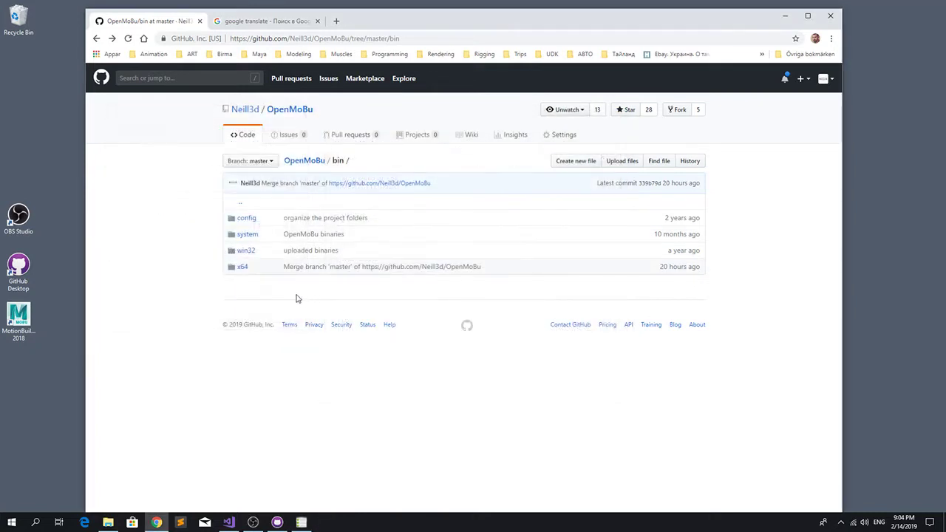
In Configurate path, refresh the lists and add Documents\GitHub\MoPlugs\Bin\x64\plugins_2018 as a plugin path
{"action": "left_click", "coordinate": [301, 523]}
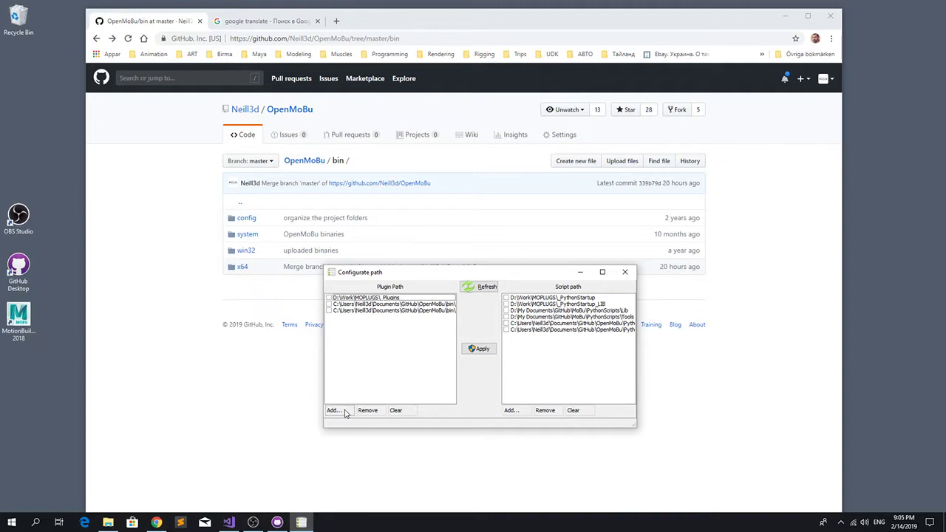
{"action": "left_click", "coordinate": [473, 288]}
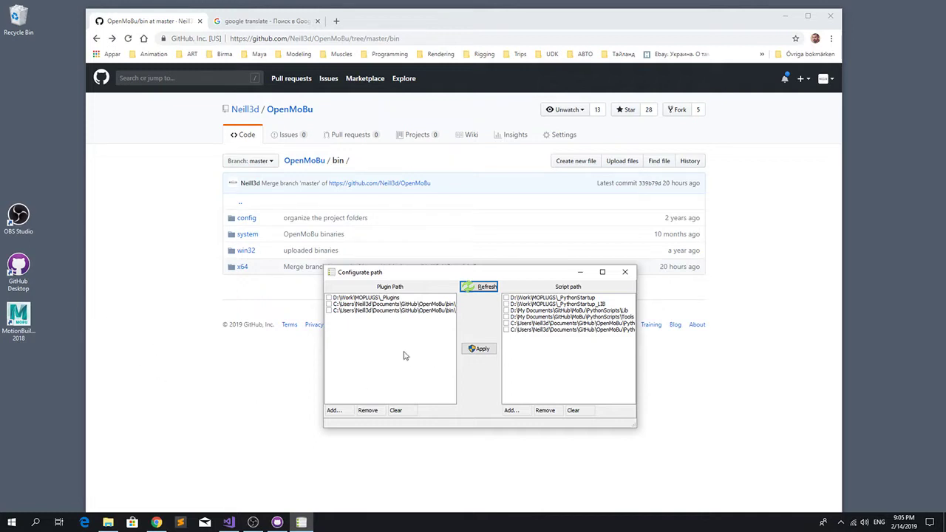
{"action": "left_click", "coordinate": [333, 411]}
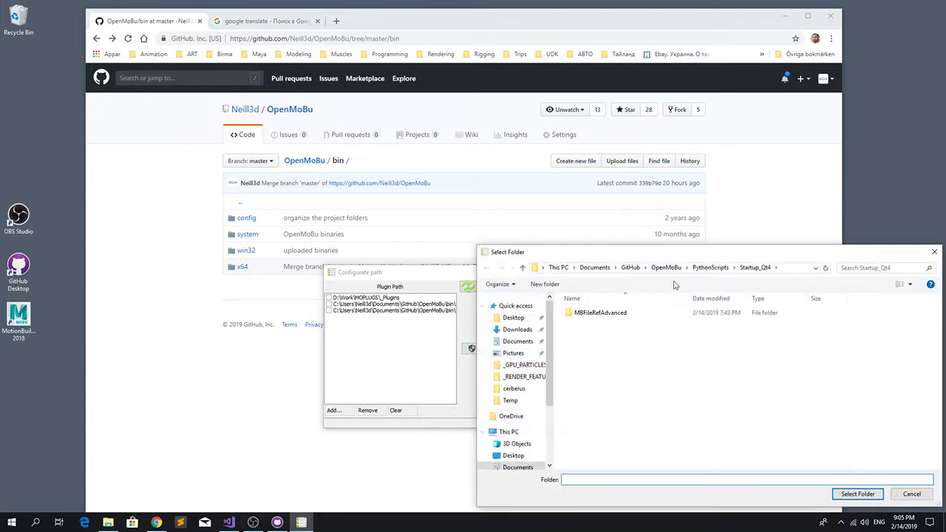
{"action": "left_click", "coordinate": [630, 268]}
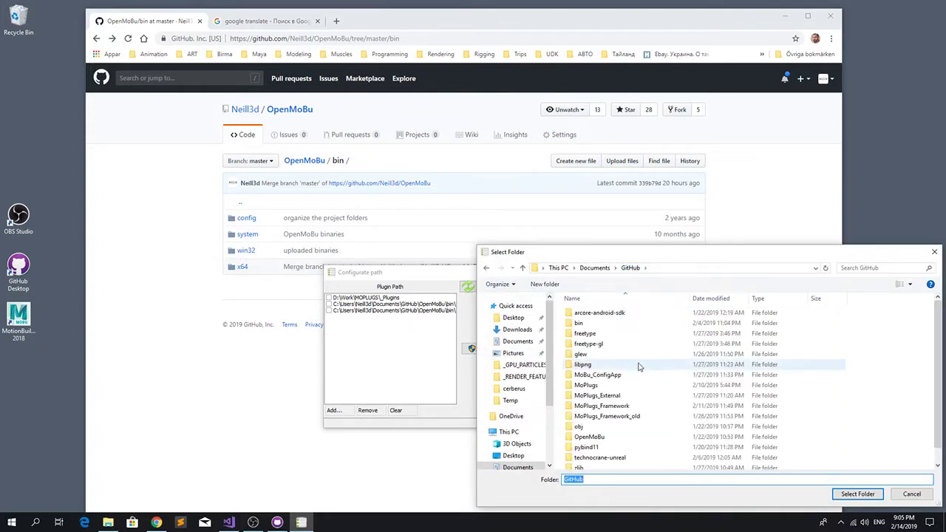
{"action": "double_click", "coordinate": [586, 385]}
{"action": "double_click", "coordinate": [584, 313]}
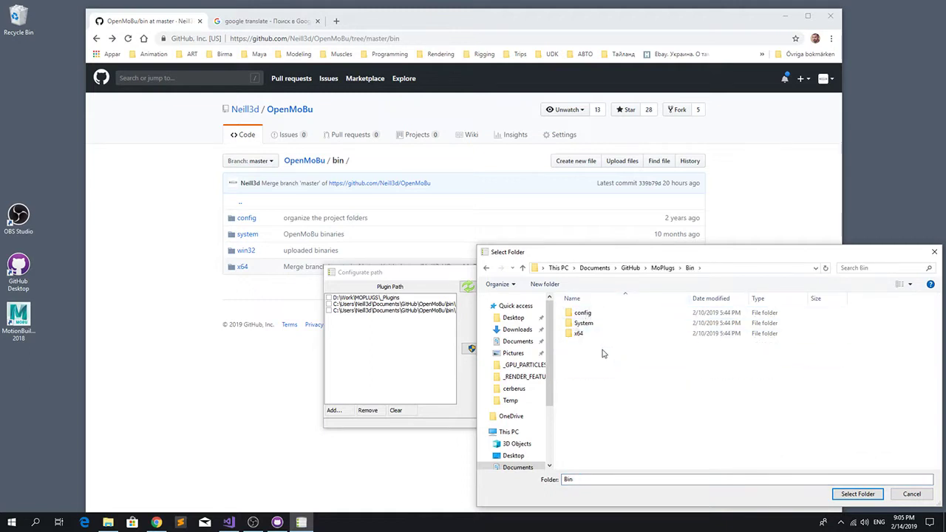
{"action": "double_click", "coordinate": [581, 334]}
{"action": "double_click", "coordinate": [600, 354]}
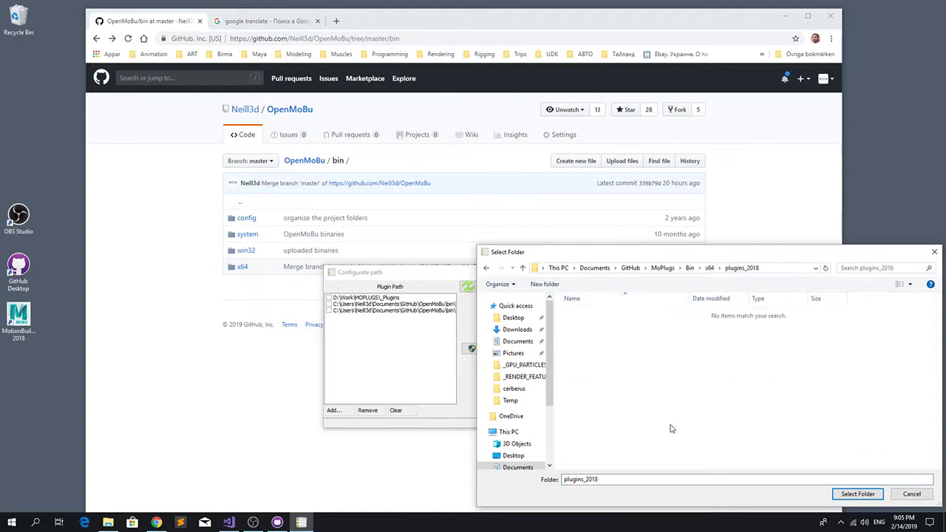
{"action": "left_click", "coordinate": [855, 493]}
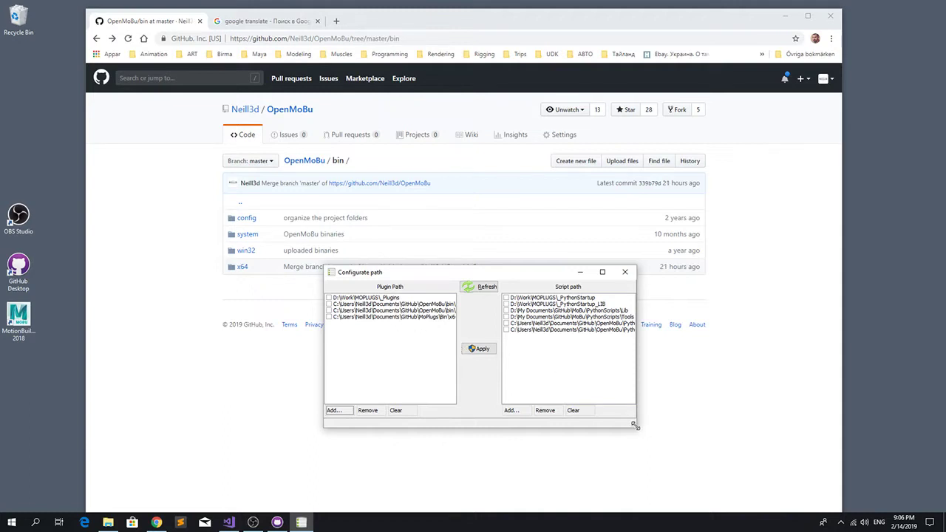
Enlarge the Configurate path window to show the full paths and enable the MoPlugs plugins_2018 plugin path
{"action": "left_click_drag", "start_coordinate": [634, 426], "coordinate": [735, 464]}
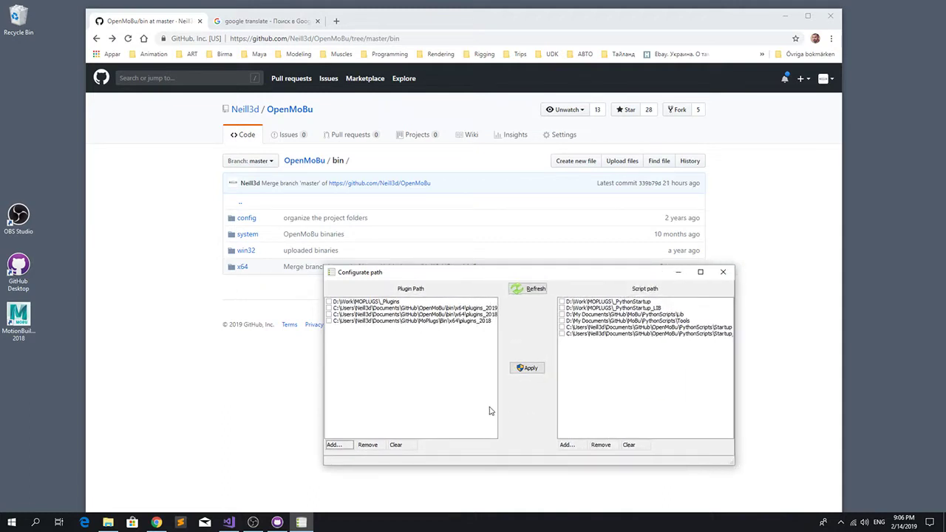
{"action": "left_click", "coordinate": [329, 321]}
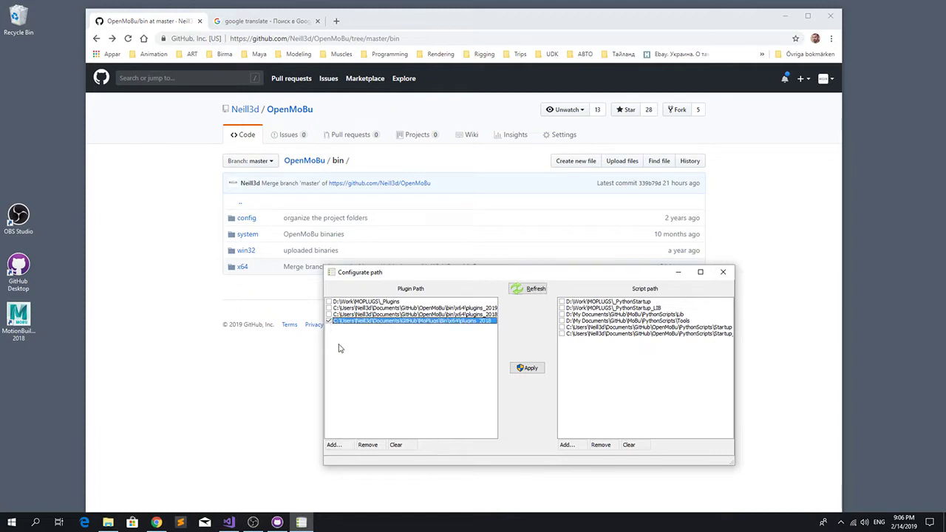
Apply the path configuration and review MOTIONBUILDER_PLUGIN_PATH in the user environment variables, closing Environment Variables and System Properties without changes
{"action": "left_click", "coordinate": [526, 369]}
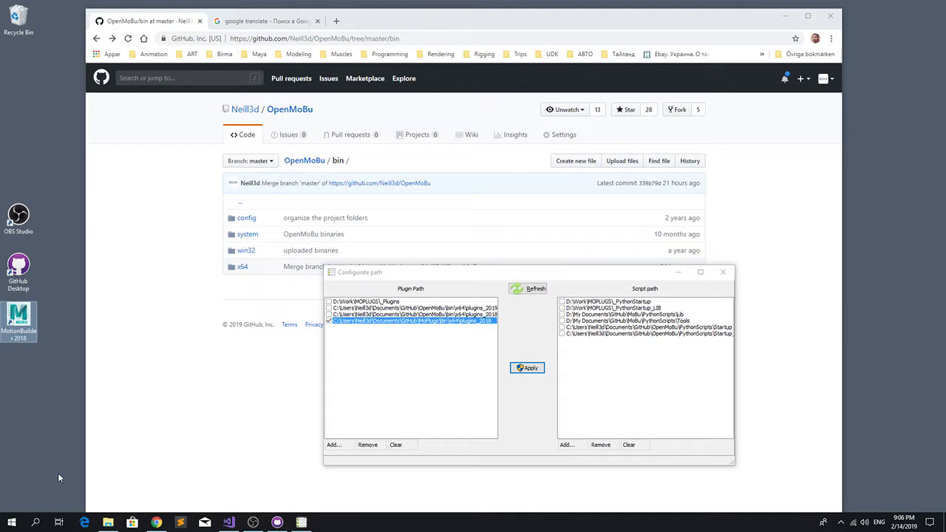
{"action": "key", "text": "super"}
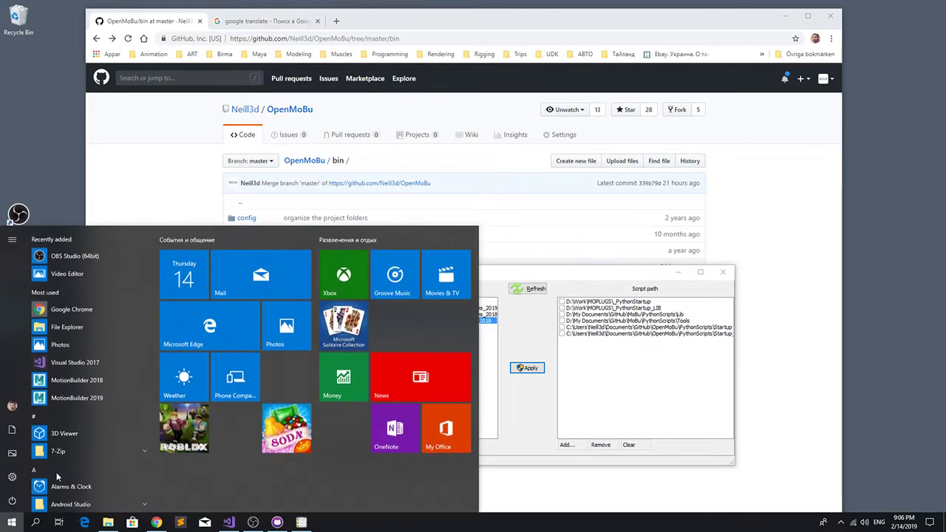
{"action": "type", "text": "env"}
{"action": "key", "text": "Return"}
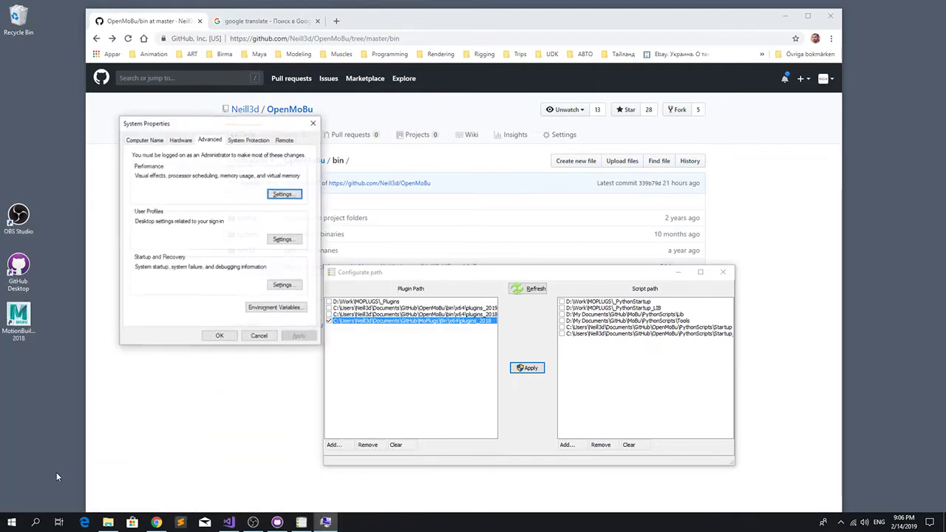
{"action": "left_click", "coordinate": [272, 309]}
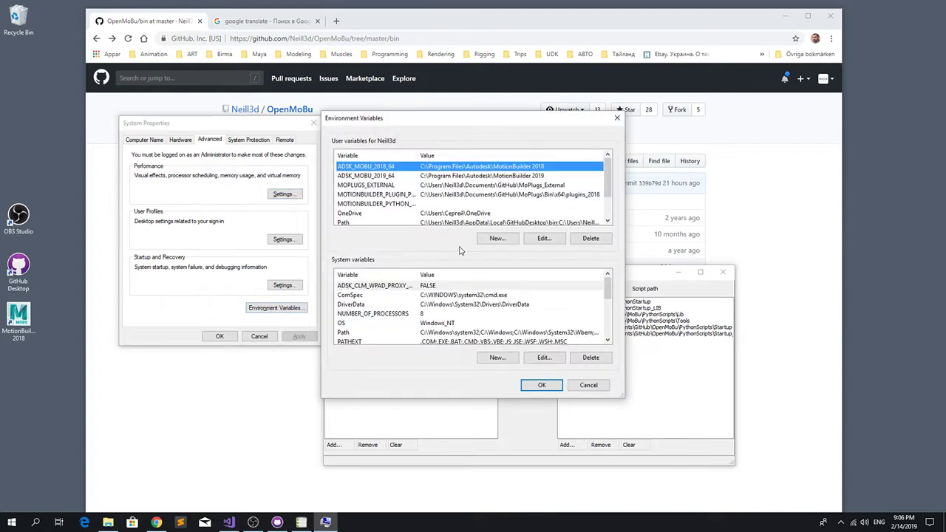
{"action": "left_click_drag", "start_coordinate": [417, 155], "coordinate": [432, 155]}
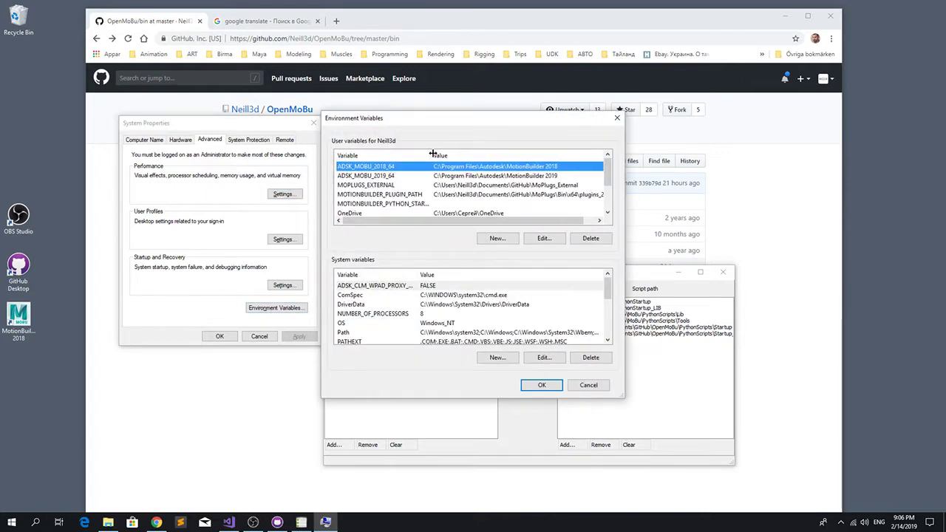
{"action": "left_click", "coordinate": [526, 195]}
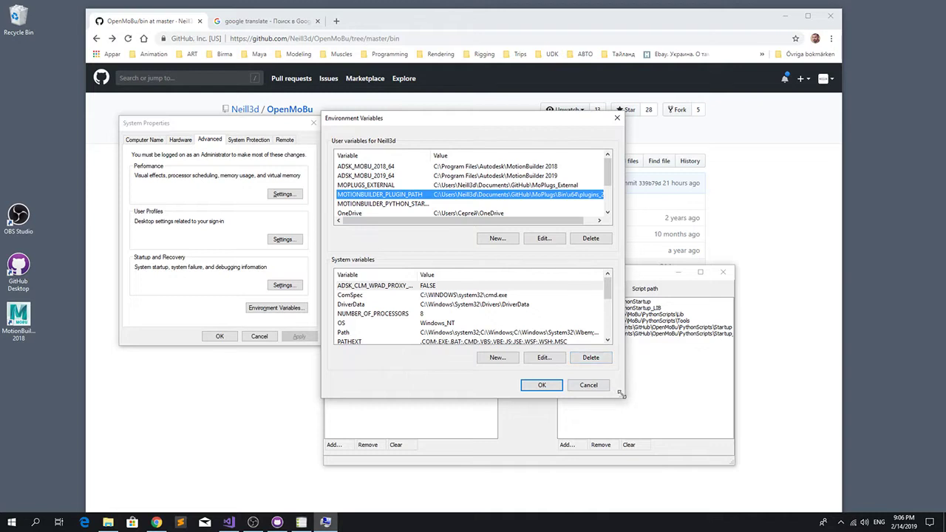
{"action": "left_click_drag", "start_coordinate": [624, 398], "coordinate": [701, 412]}
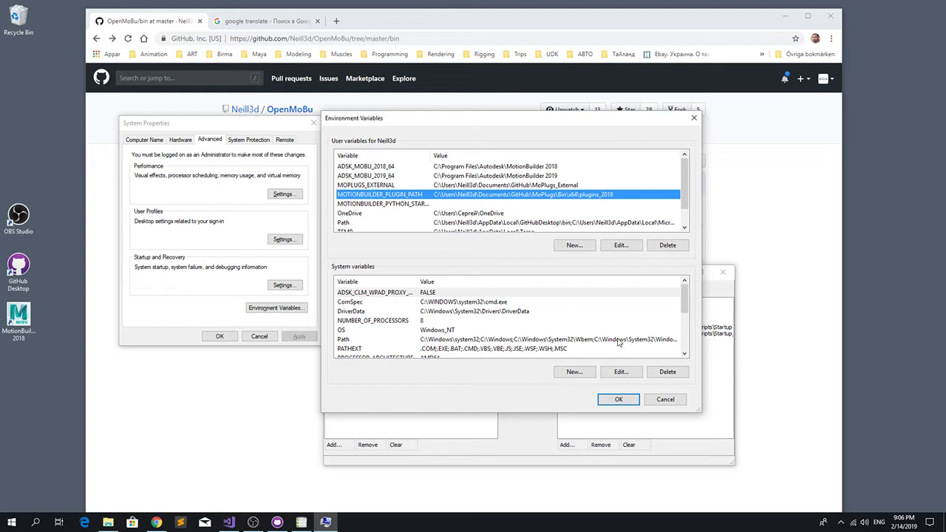
{"action": "left_click", "coordinate": [666, 400]}
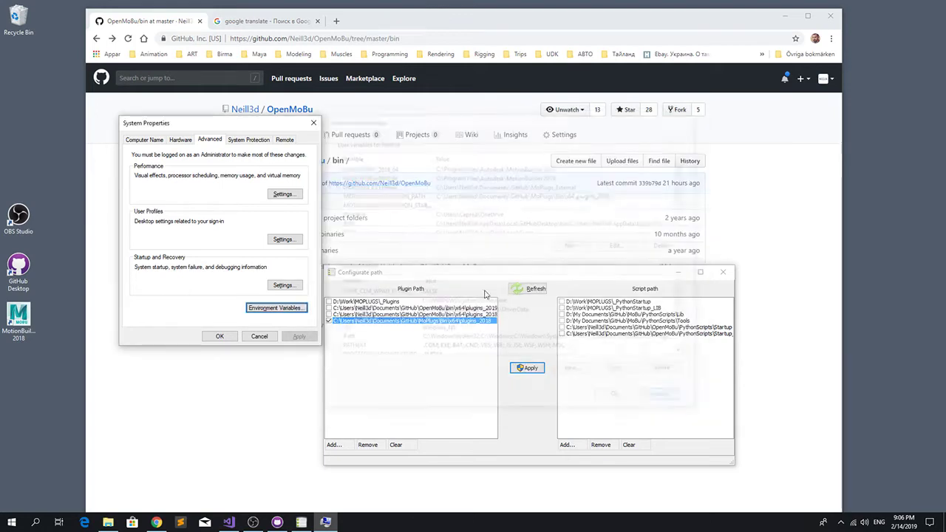
{"action": "left_click", "coordinate": [313, 123]}
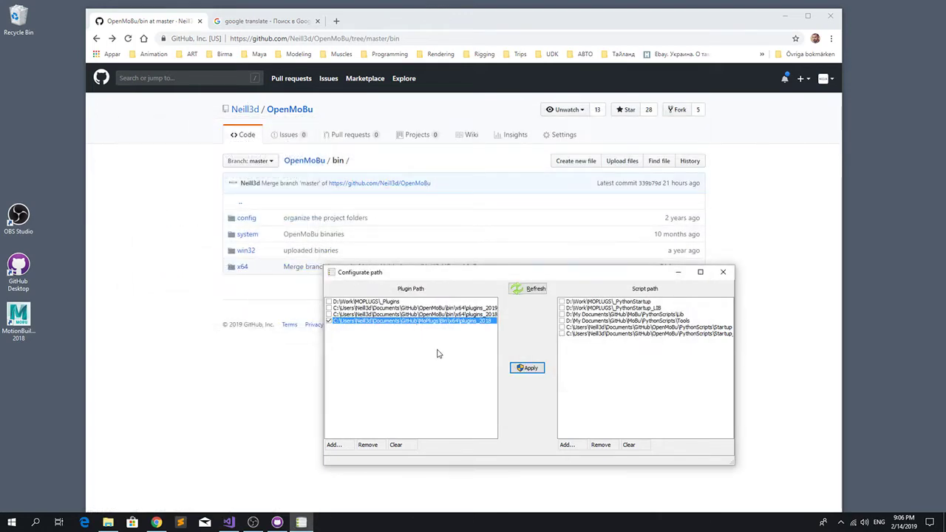
Disable the MoPlugs plugins_2018 path and enable the OpenMoBu plugins_2019 and plugins_2018 plugin paths, with the window enlarged to show full paths
{"action": "left_click", "coordinate": [330, 321]}
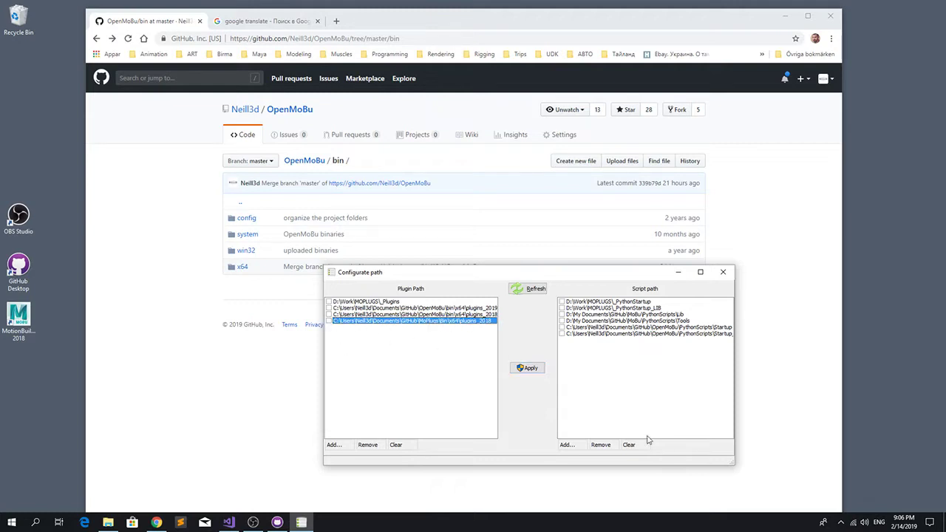
{"action": "left_click_drag", "start_coordinate": [731, 462], "coordinate": [788, 475]}
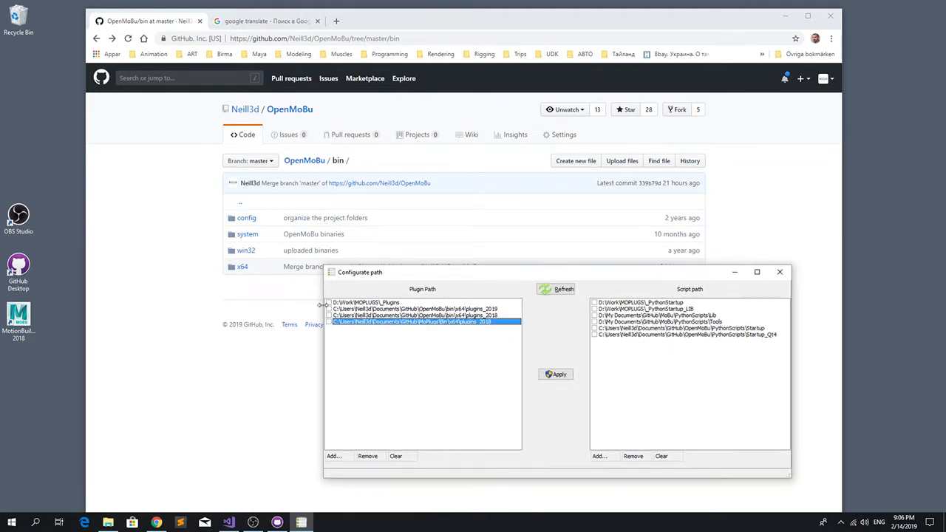
{"action": "left_click", "coordinate": [330, 309]}
{"action": "left_click", "coordinate": [330, 316]}
Enable the OpenMoBu PythonScripts\Startup and PythonScripts\Startup_Qt4 script paths and apply the configuration
{"action": "left_click", "coordinate": [594, 328]}
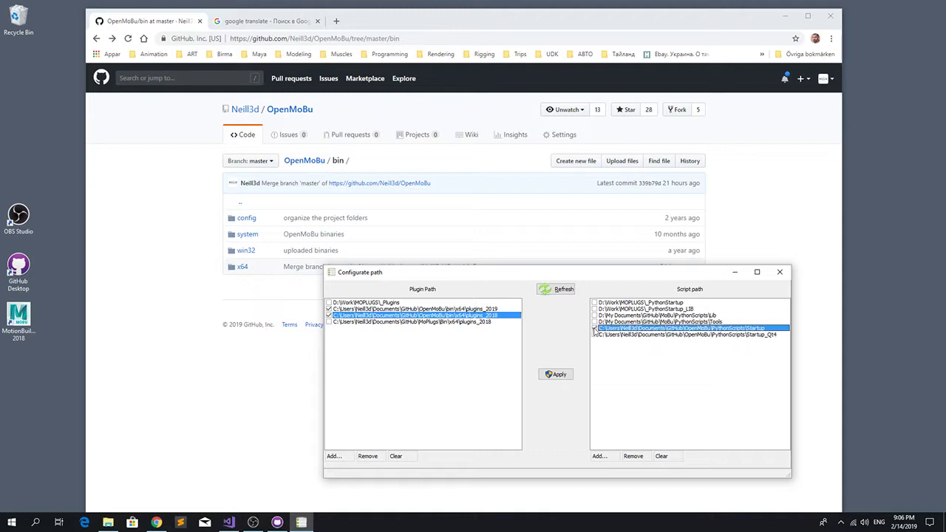
{"action": "left_click", "coordinate": [594, 335]}
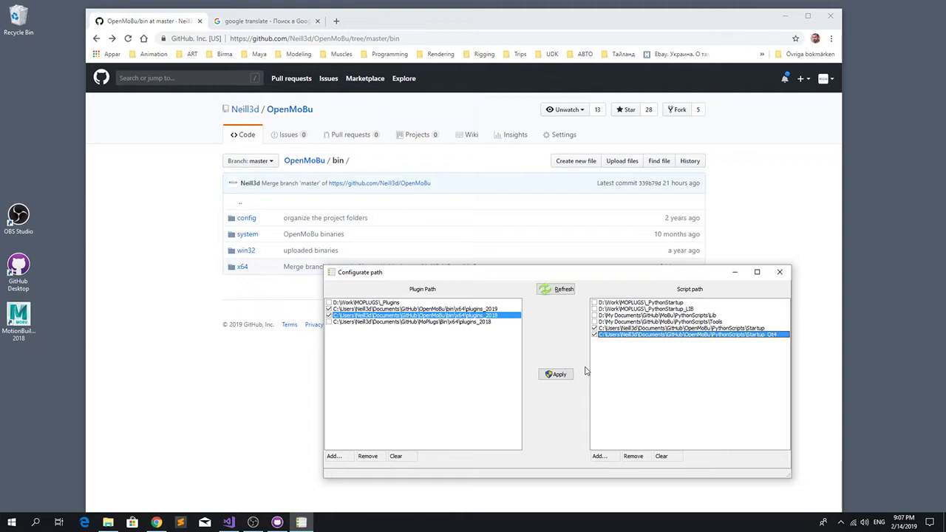
{"action": "left_click", "coordinate": [558, 374]}
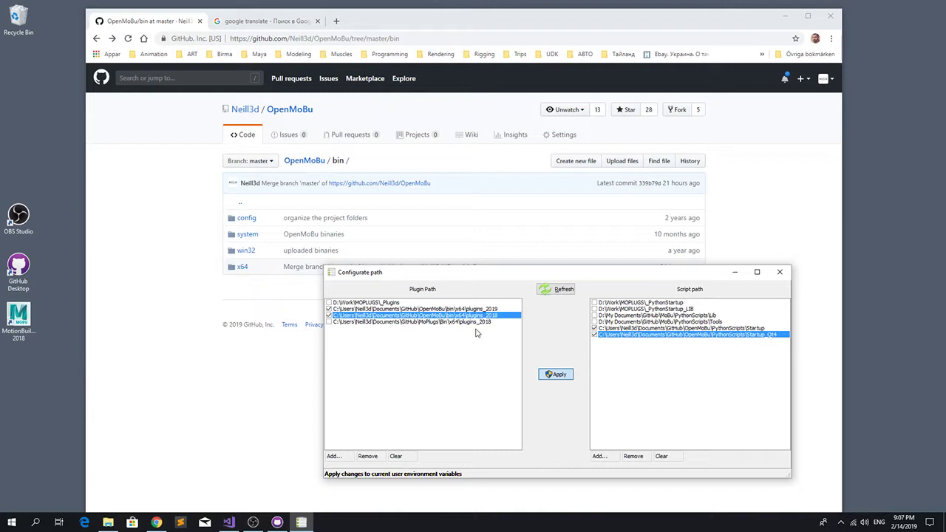
Switch to MotionBuilder 2018 to test the applied paths, dismiss the startup error dialogs, and close the program
{"action": "double_click", "coordinate": [22, 316]}
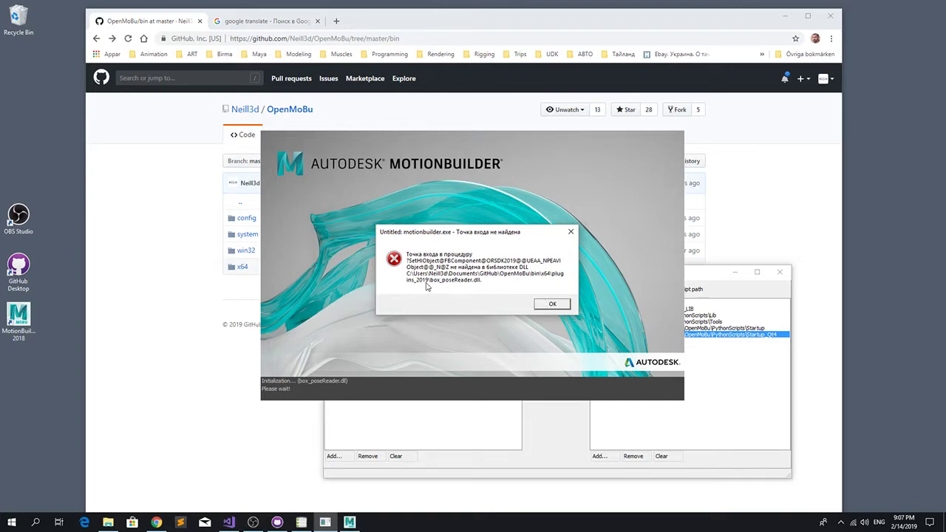
{"action": "left_click", "coordinate": [551, 304]}
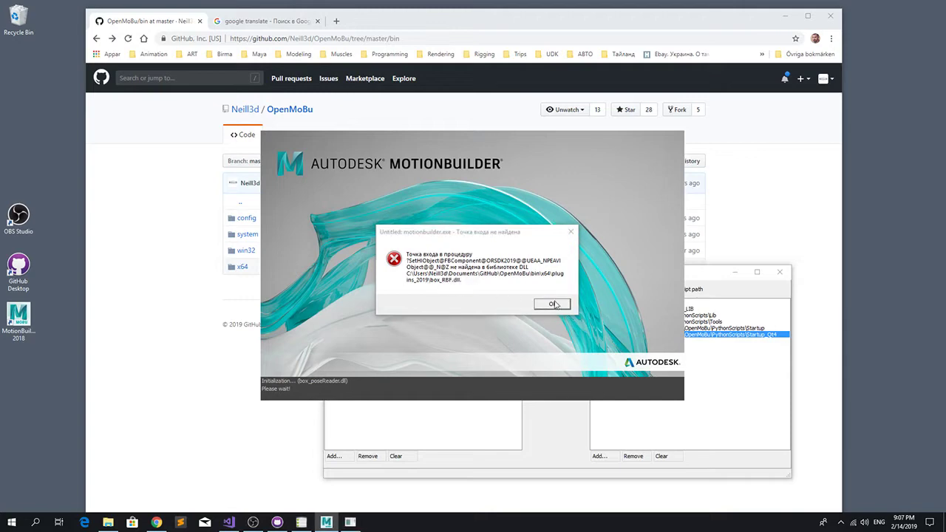
{"action": "left_click", "coordinate": [554, 302]}
{"action": "left_click", "coordinate": [554, 303]}
{"action": "left_click", "coordinate": [552, 304]}
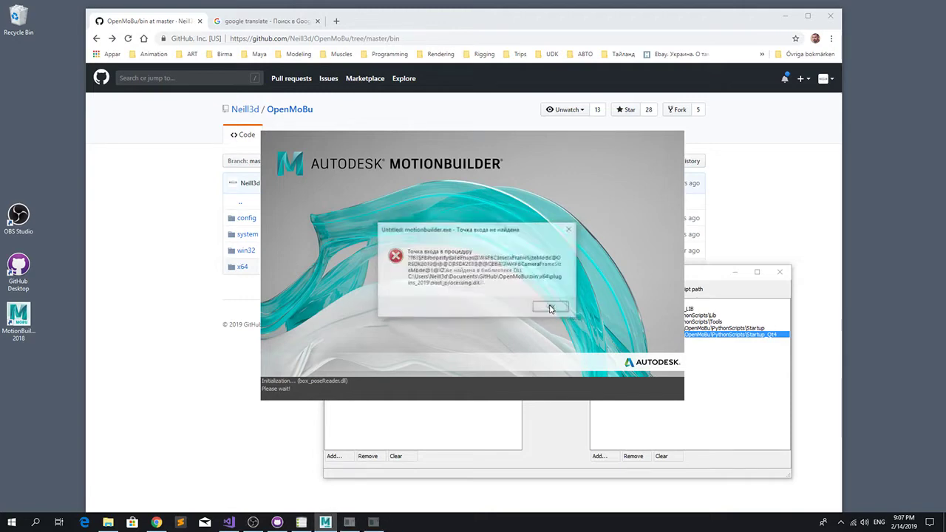
{"action": "left_click", "coordinate": [549, 305]}
{"action": "left_click", "coordinate": [551, 305]}
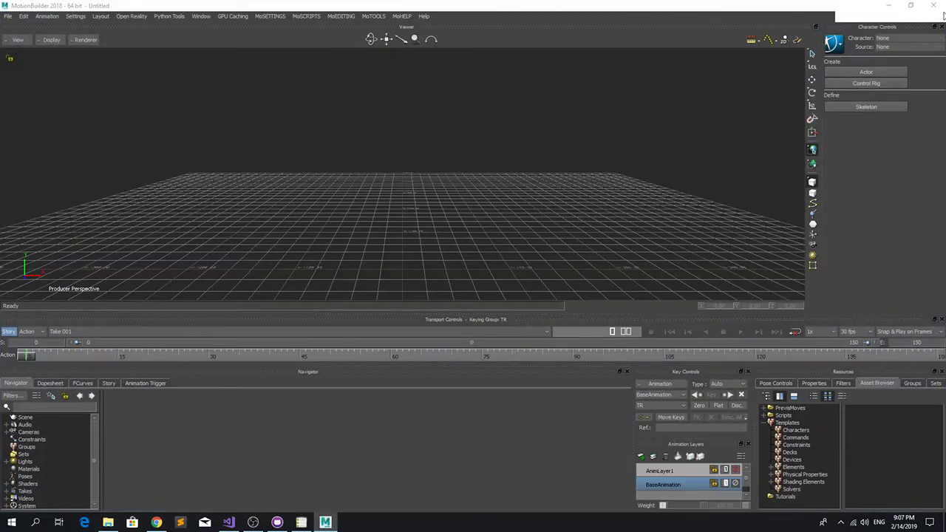
{"action": "left_click", "coordinate": [934, 5]}
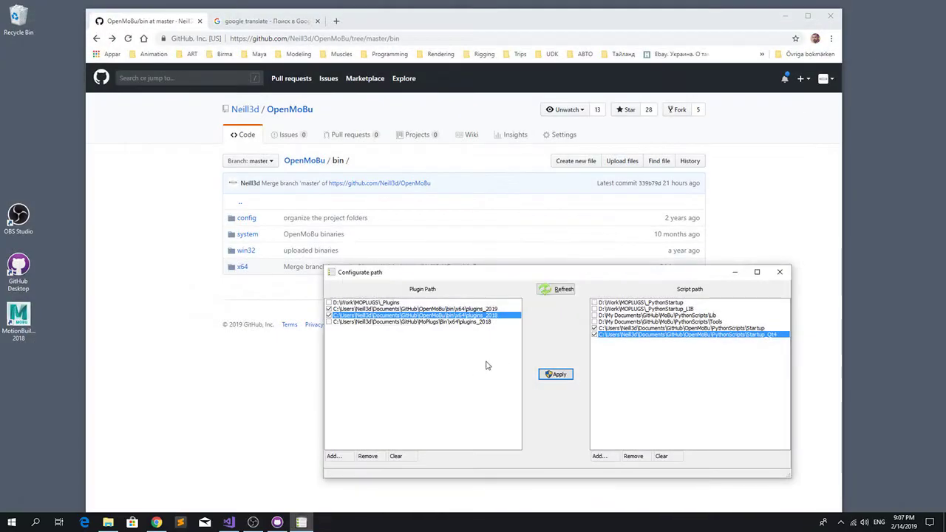
Disable the OpenMoBu plugins_2019 plugin path and apply the configuration
{"action": "left_click", "coordinate": [445, 309]}
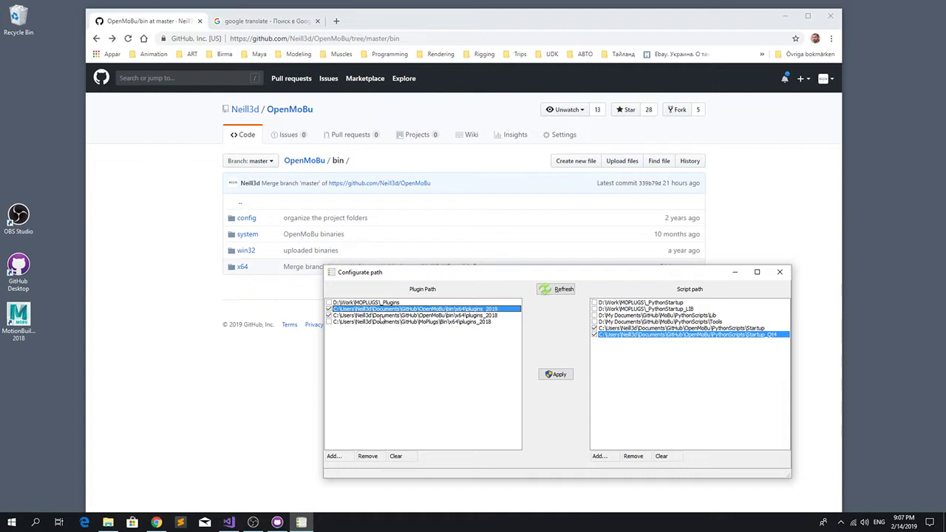
{"action": "left_click", "coordinate": [488, 315]}
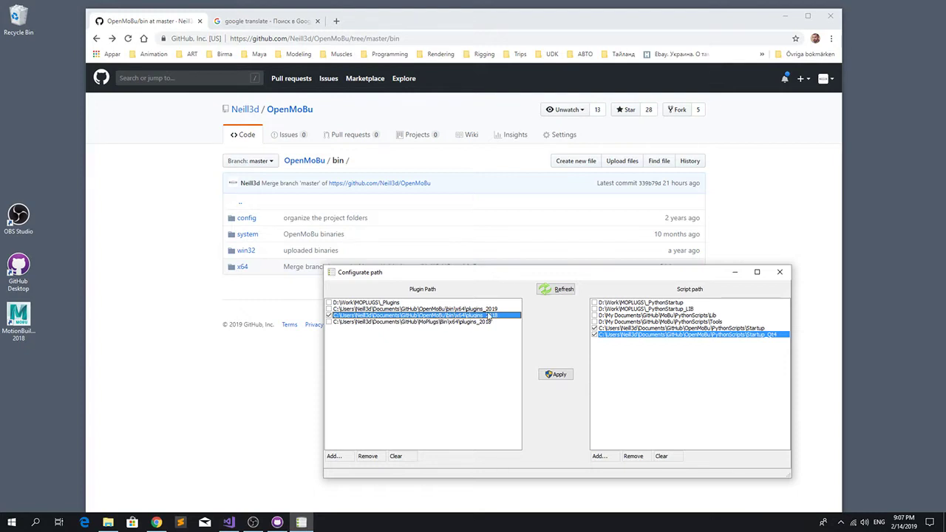
{"action": "left_click", "coordinate": [549, 373]}
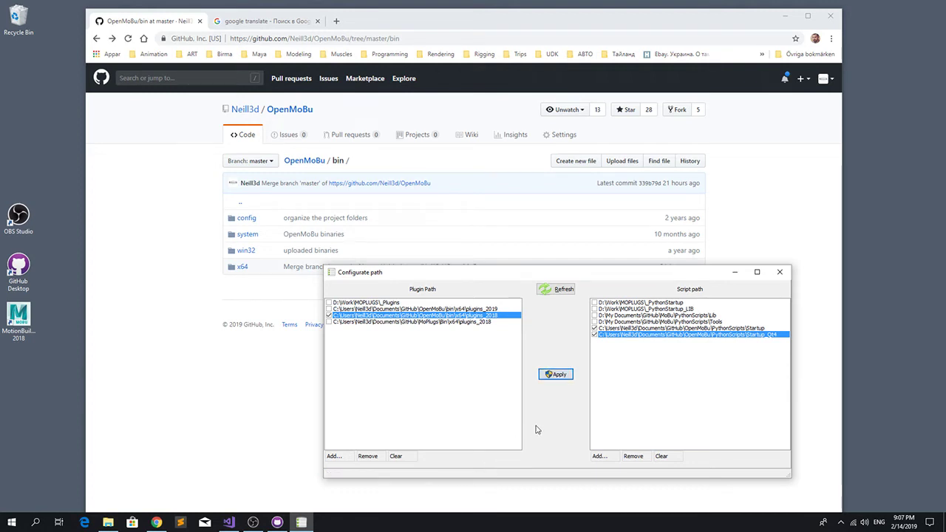
Relaunch MotionBuilder 2018 and test the Python tools by opening and closing the Restructuring Tool
{"action": "double_click", "coordinate": [18, 312]}
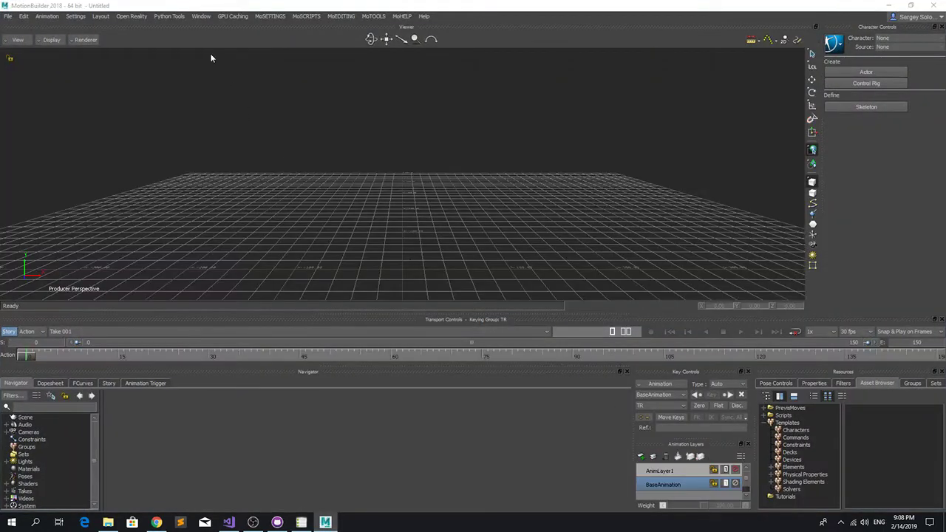
{"action": "left_click", "coordinate": [169, 16]}
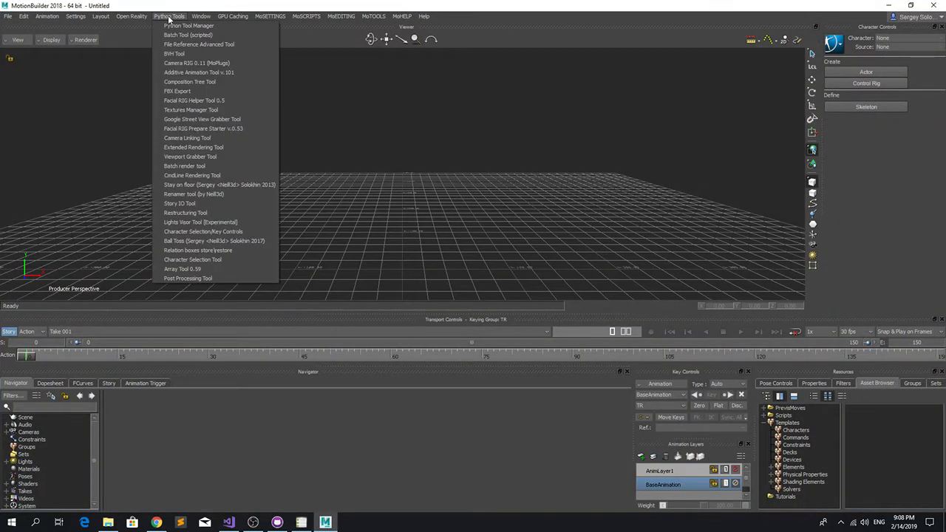
{"action": "left_click", "coordinate": [160, 212]}
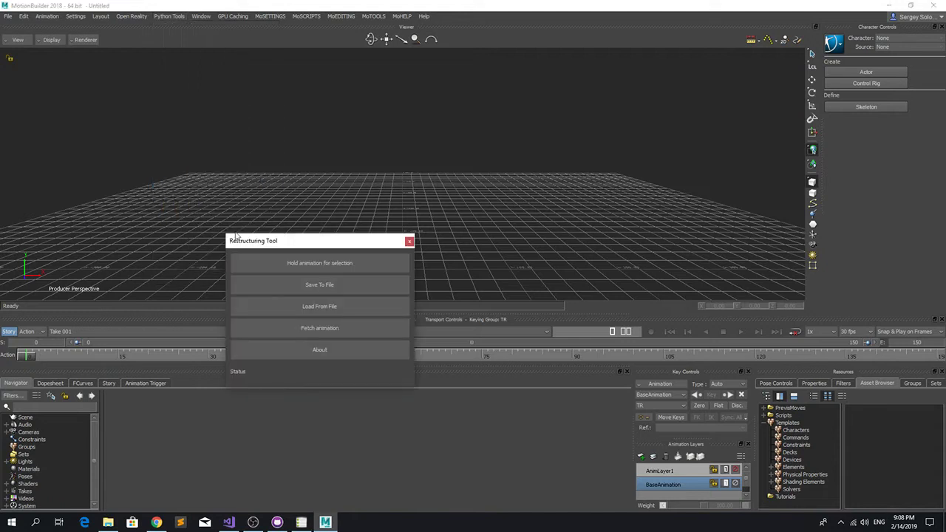
{"action": "left_click", "coordinate": [409, 241]}
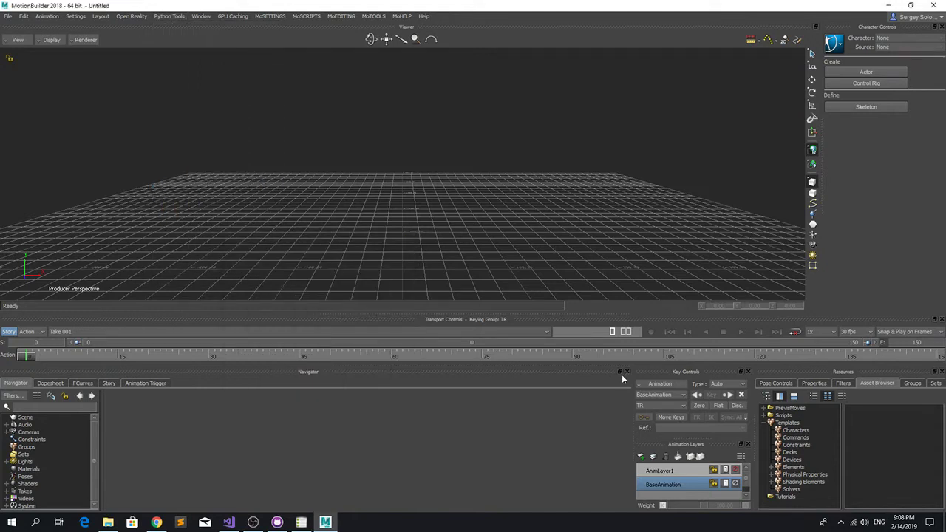
Look up the Post Processing item among the Shading Elements templates in the Asset Browser, and close MotionBuilder
{"action": "left_click", "coordinate": [798, 482]}
{"action": "left_click", "coordinate": [856, 475]}
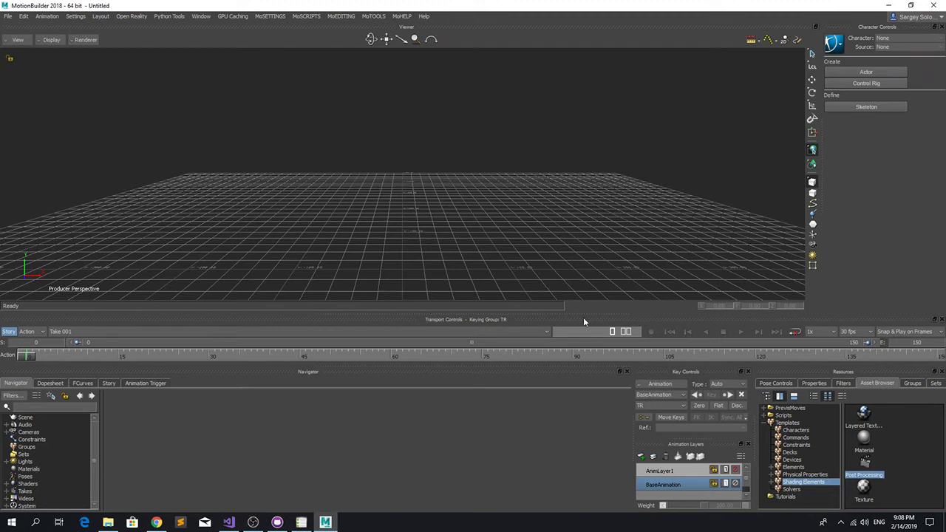
{"action": "left_click", "coordinate": [933, 6]}
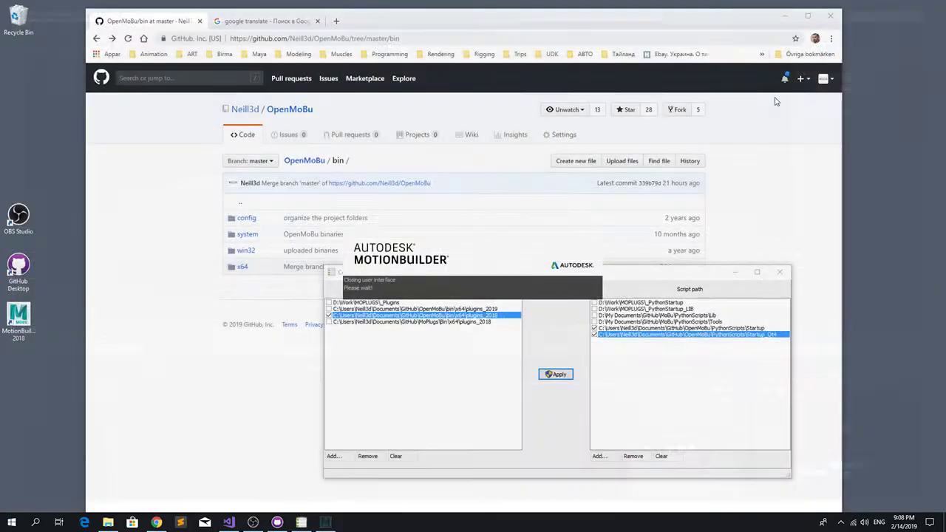
Refresh the path lists, disable the OpenMoBu plugins_2018 path and both OpenMoBu script paths, and apply the configuration
{"action": "left_click", "coordinate": [555, 289]}
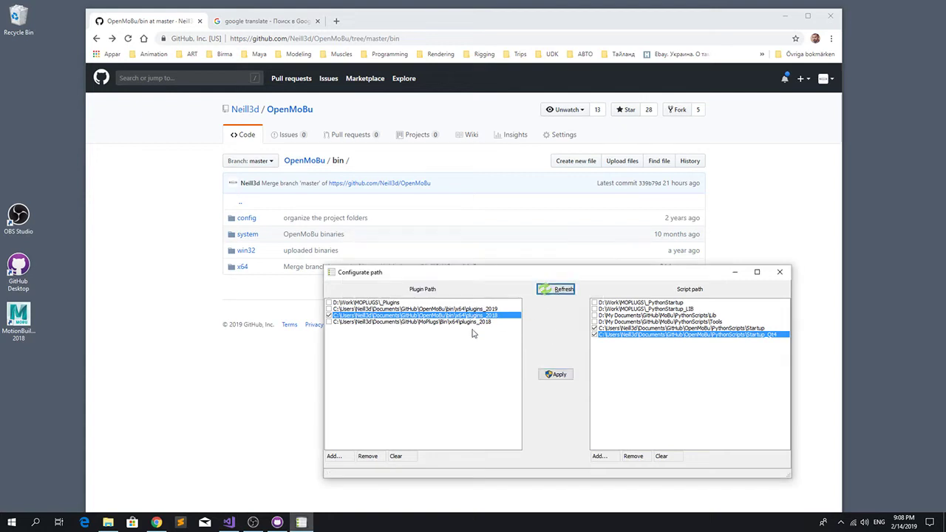
{"action": "left_click", "coordinate": [329, 316]}
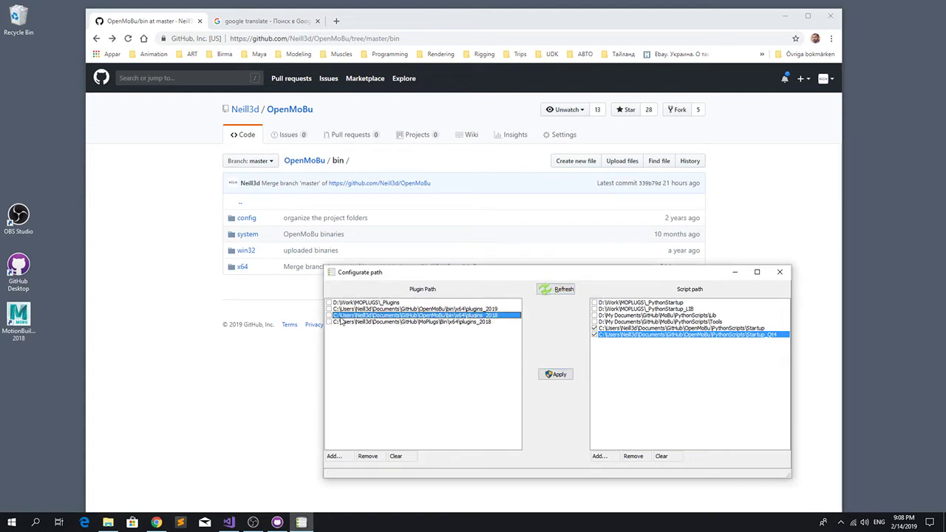
{"action": "left_click", "coordinate": [595, 334]}
{"action": "left_click", "coordinate": [566, 377]}
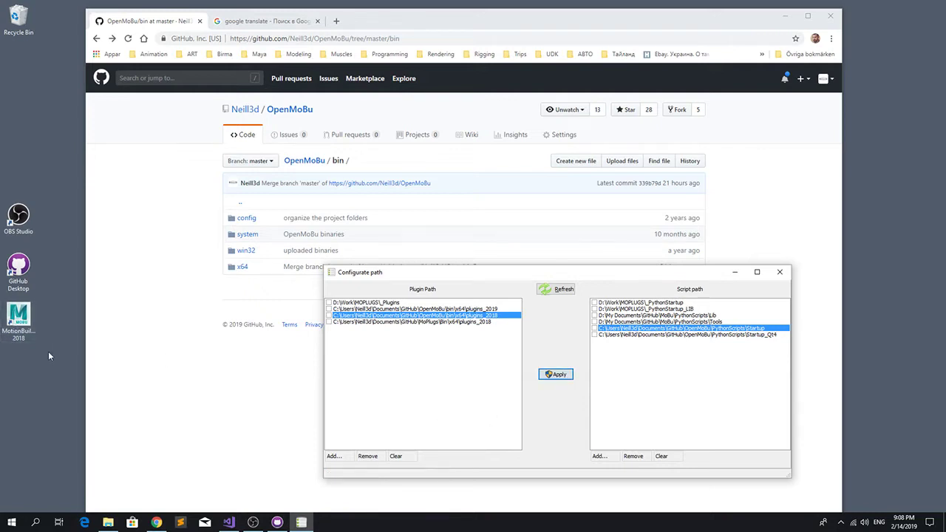
Relaunch MotionBuilder 2018, examine the available Python tools and the Shading Elements templates without the OpenMoBu paths, and close it
{"action": "double_click", "coordinate": [41, 322]}
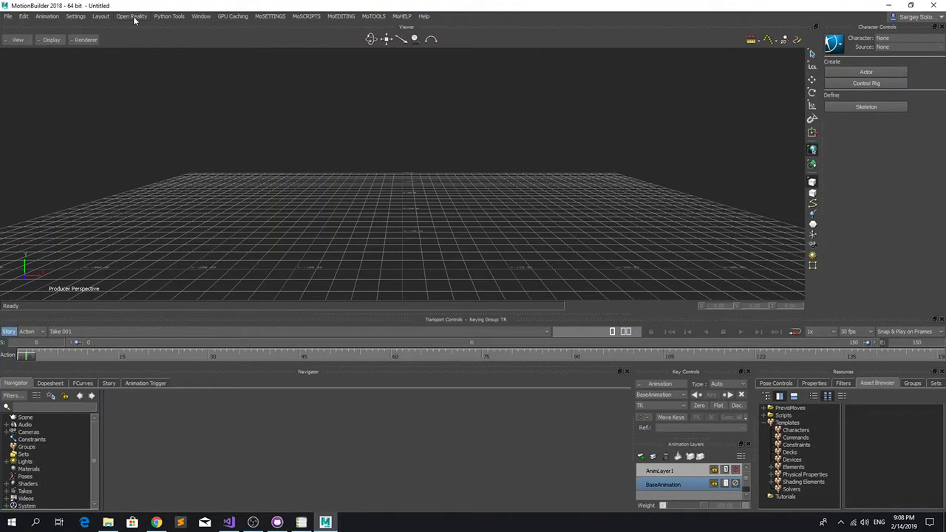
{"action": "left_click", "coordinate": [133, 17]}
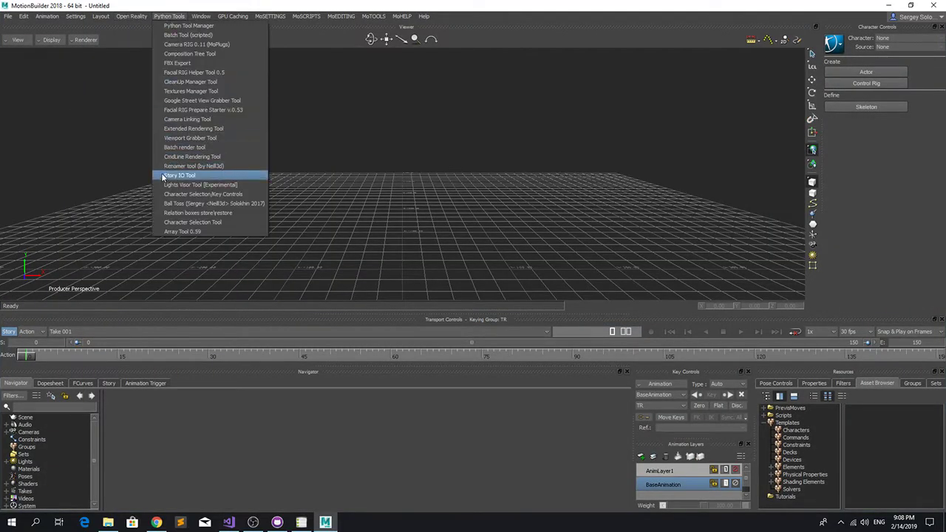
{"action": "left_click", "coordinate": [789, 482]}
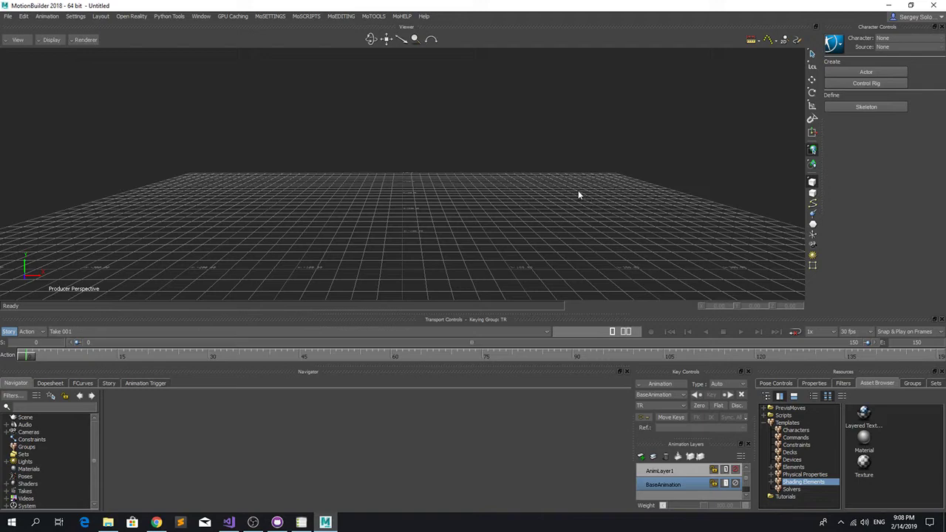
{"action": "left_click", "coordinate": [933, 7]}
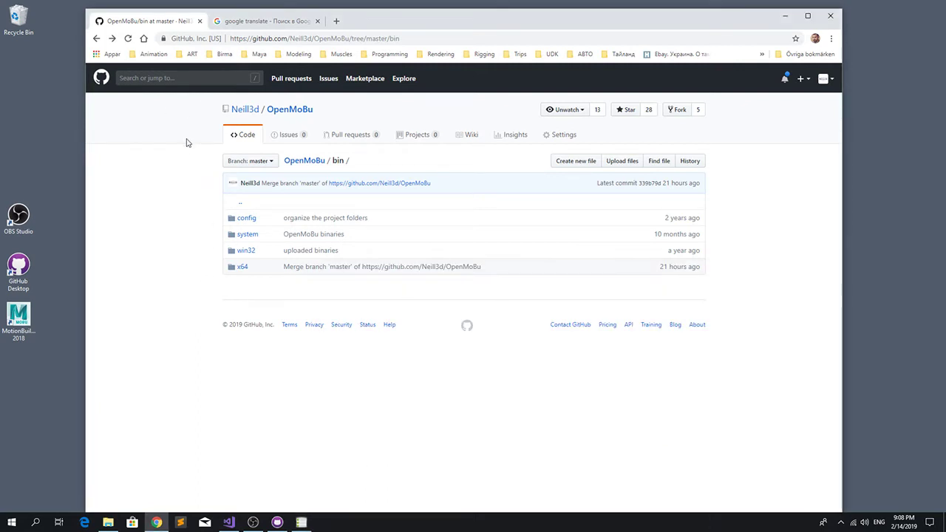
Open the MoPlugs repository from the repository owner's GitHub profile, look at its Issues page, and return to the repository overview
{"action": "left_click", "coordinate": [245, 109]}
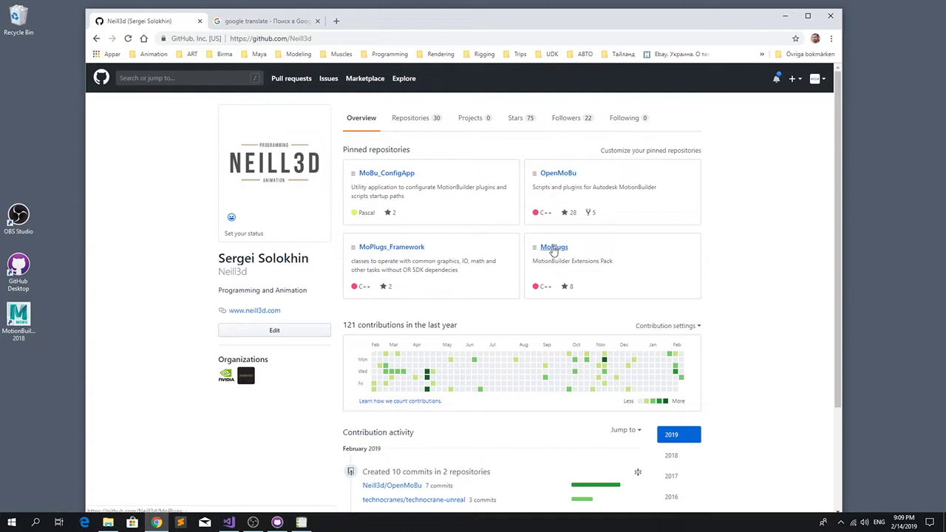
{"action": "left_click", "coordinate": [553, 247]}
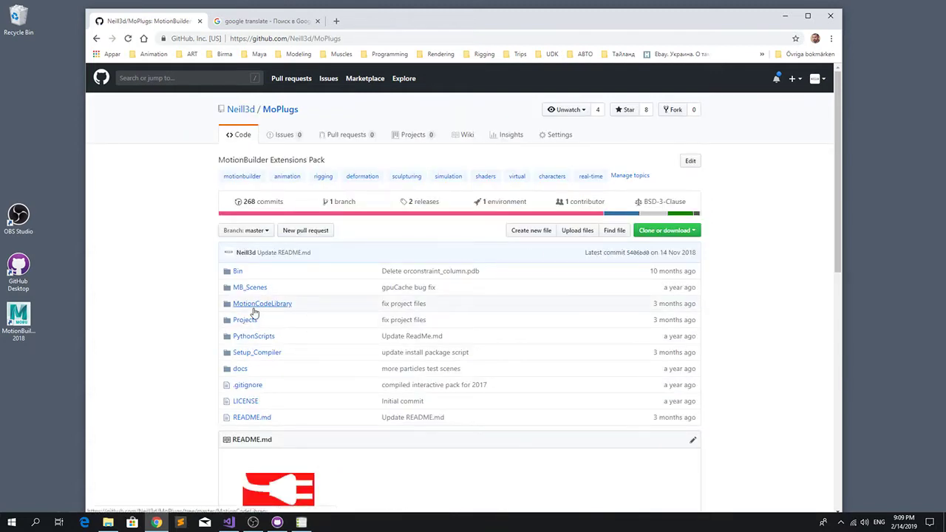
{"action": "left_click", "coordinate": [281, 143]}
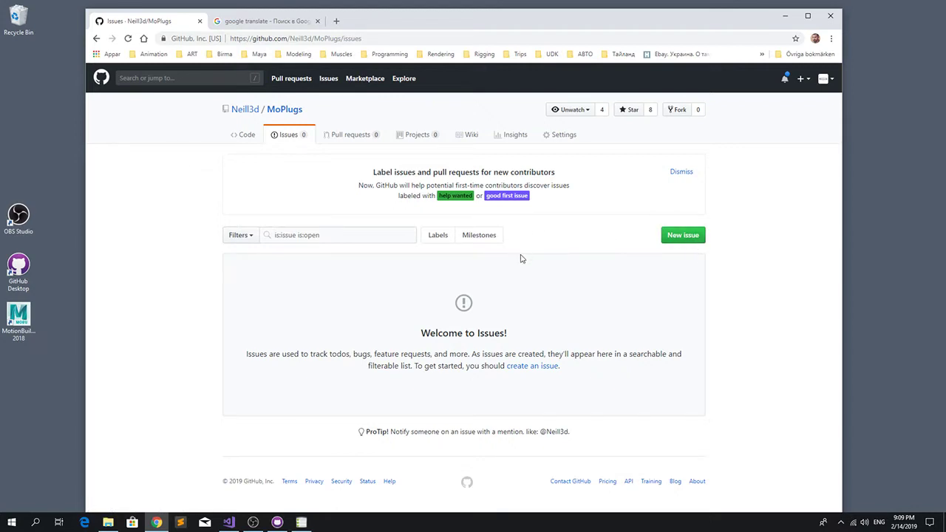
{"action": "key", "text": "alt+Left"}
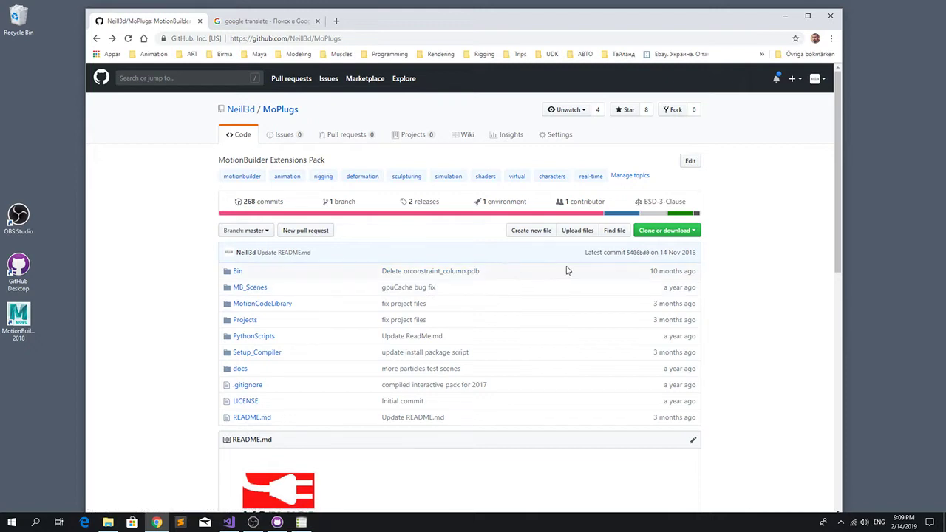
Open the MoPlugs repository in GitHub Desktop, switch the current repository to OpenMoBu, and fetch its origin
{"action": "left_click", "coordinate": [668, 231]}
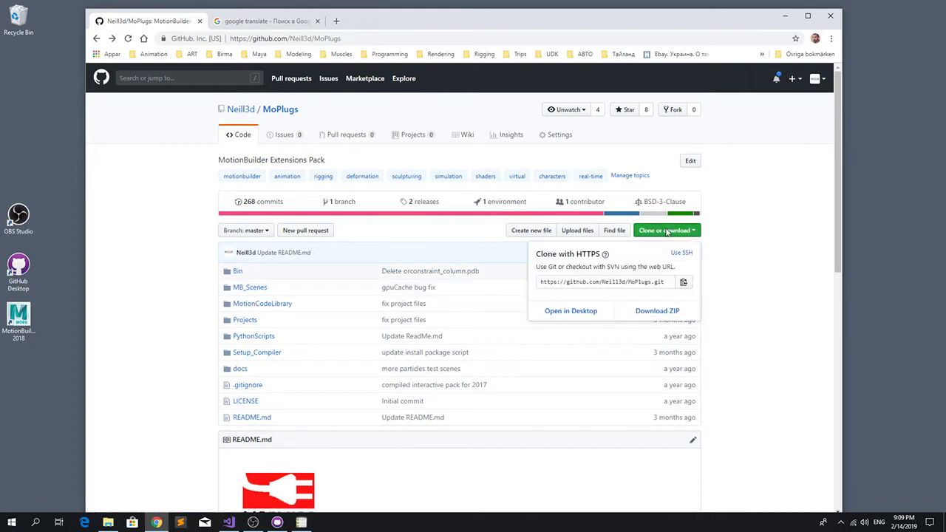
{"action": "left_click", "coordinate": [586, 314]}
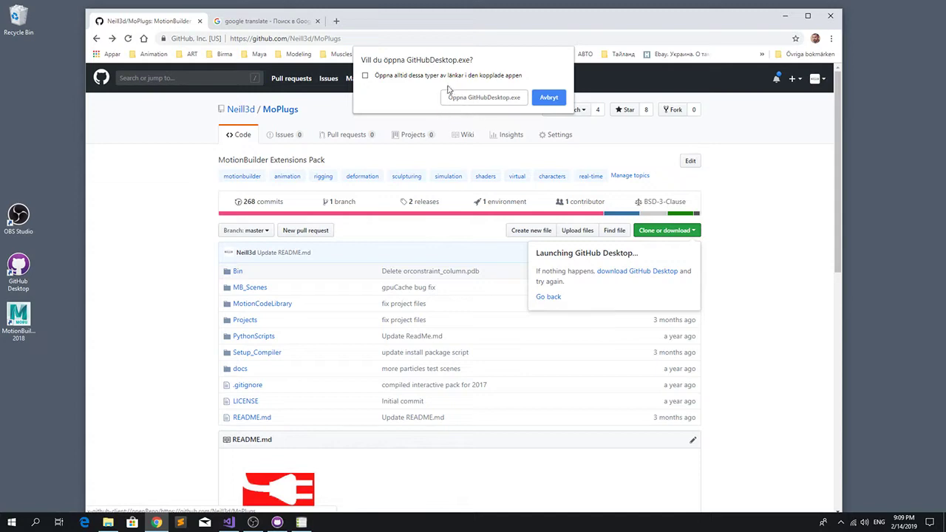
{"action": "left_click", "coordinate": [489, 98]}
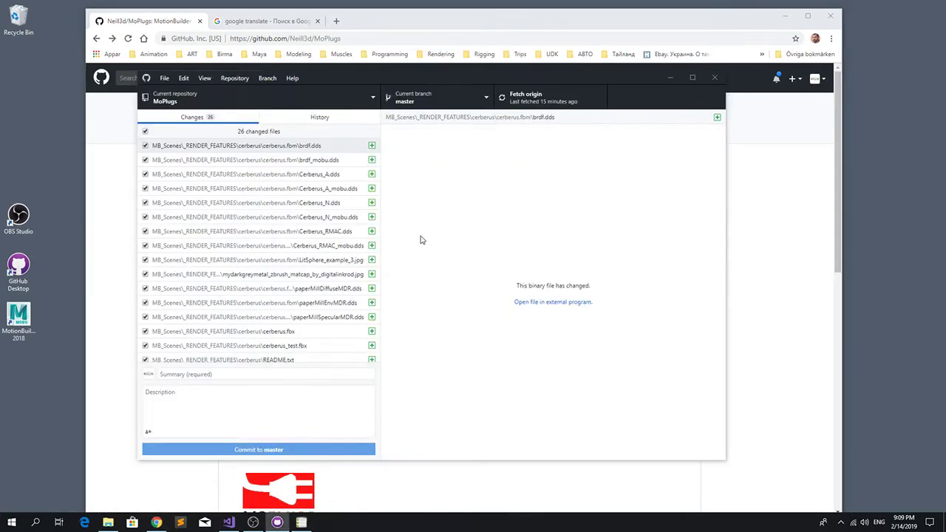
{"action": "left_click_drag", "start_coordinate": [402, 75], "coordinate": [438, 91]}
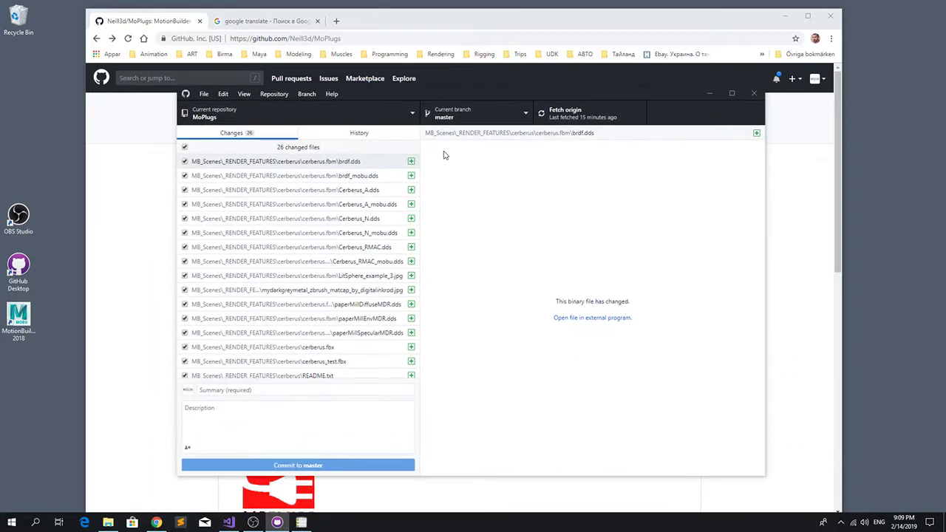
{"action": "left_click", "coordinate": [295, 112]}
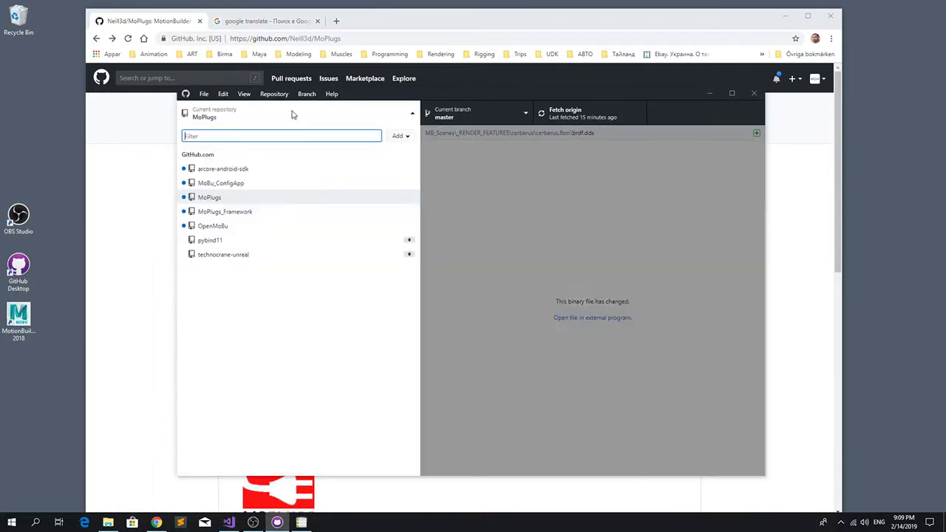
{"action": "left_click", "coordinate": [214, 227]}
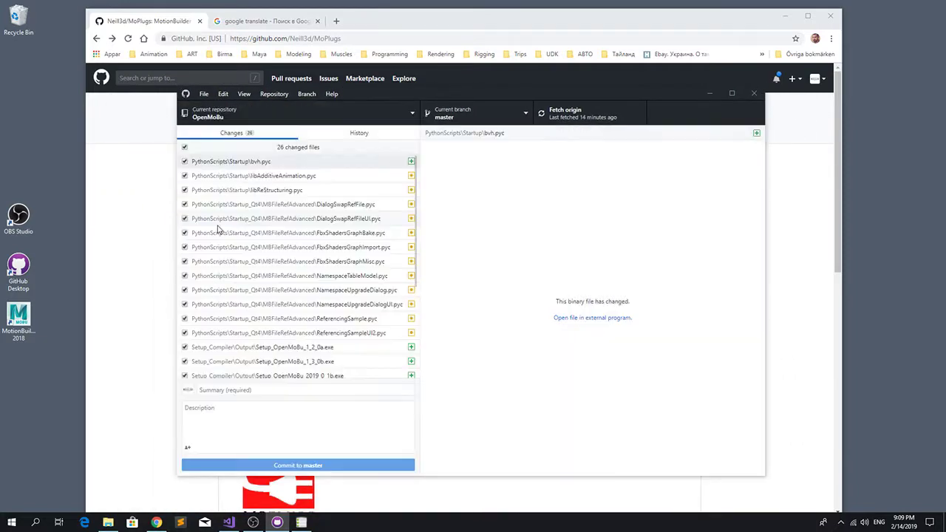
{"action": "left_click", "coordinate": [595, 116]}
Examine the local MoPlugs plugin files in Bin\x64\plugins_2018 in File Explorer, and return to the MoPlugs folder
{"action": "left_click", "coordinate": [107, 522]}
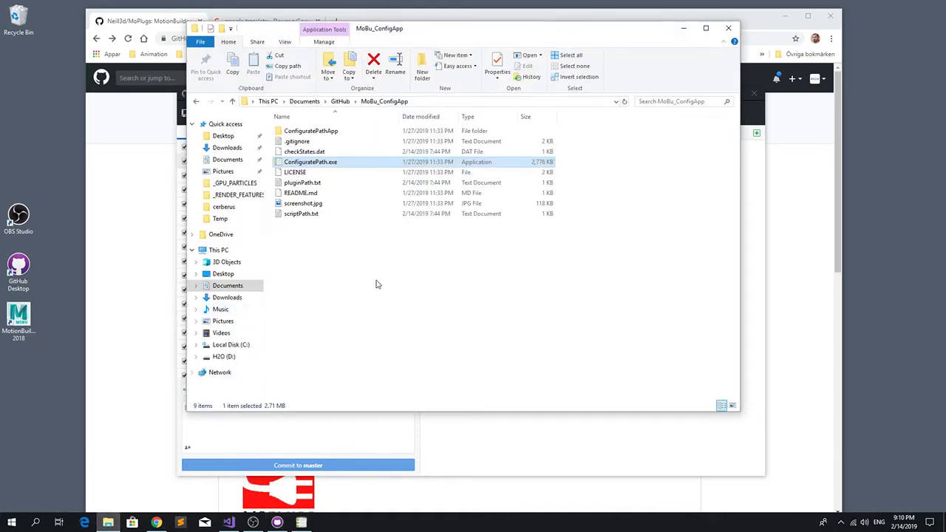
{"action": "left_click", "coordinate": [340, 102]}
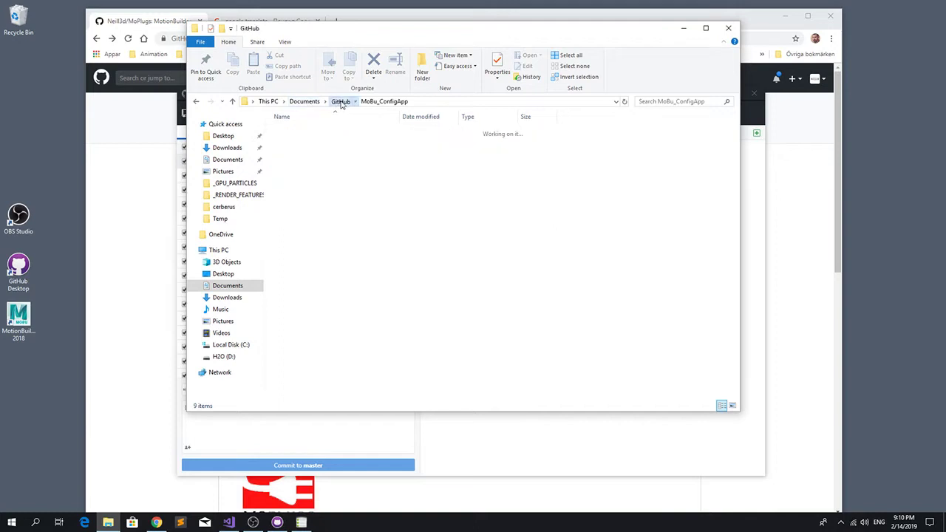
{"action": "double_click", "coordinate": [315, 207]}
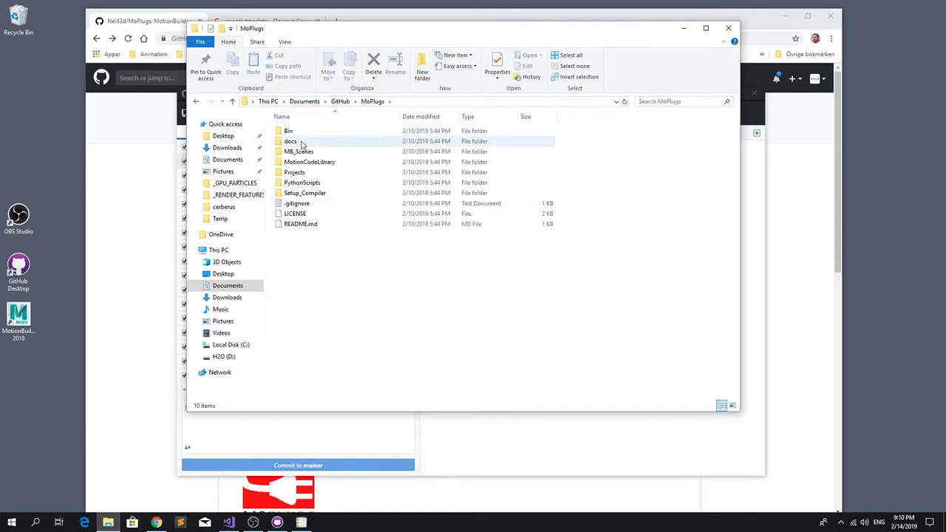
{"action": "double_click", "coordinate": [300, 133]}
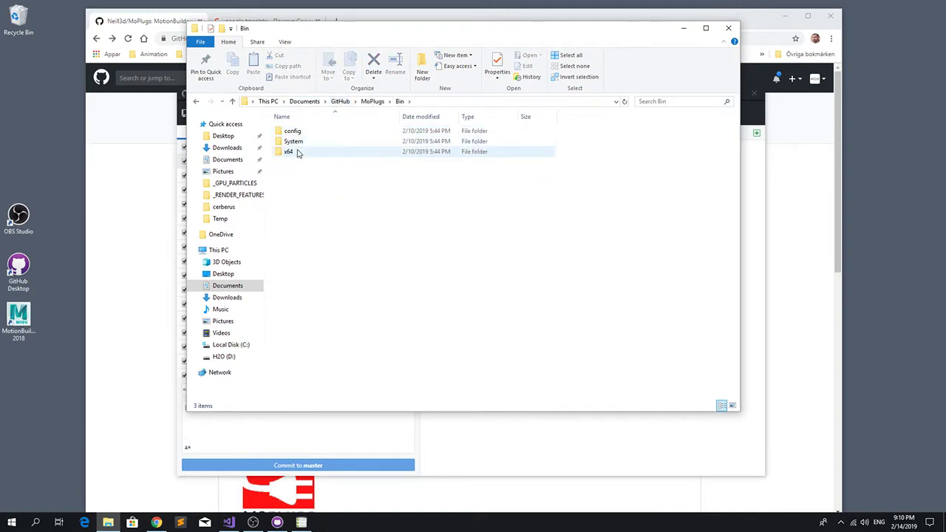
{"action": "double_click", "coordinate": [294, 151]}
{"action": "double_click", "coordinate": [310, 172]}
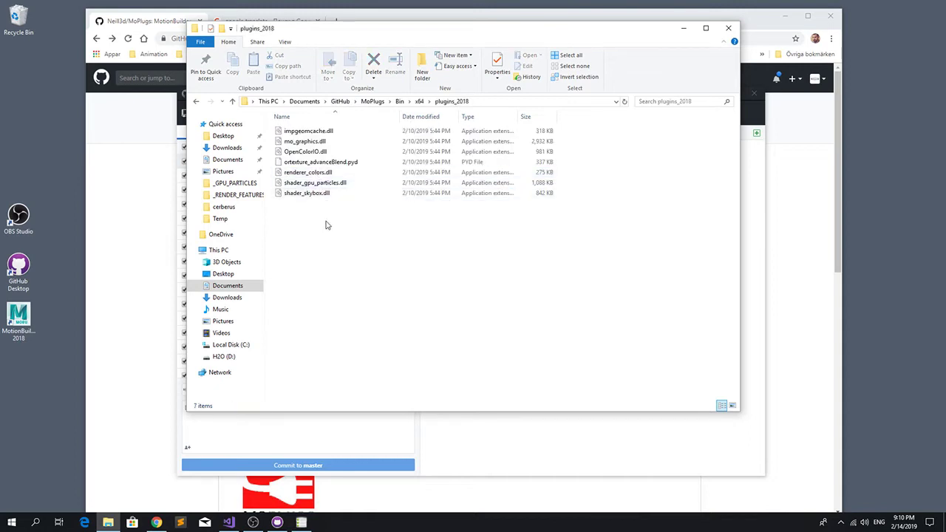
{"action": "key", "text": "BackSpace"}
{"action": "key", "text": "BackSpace"}
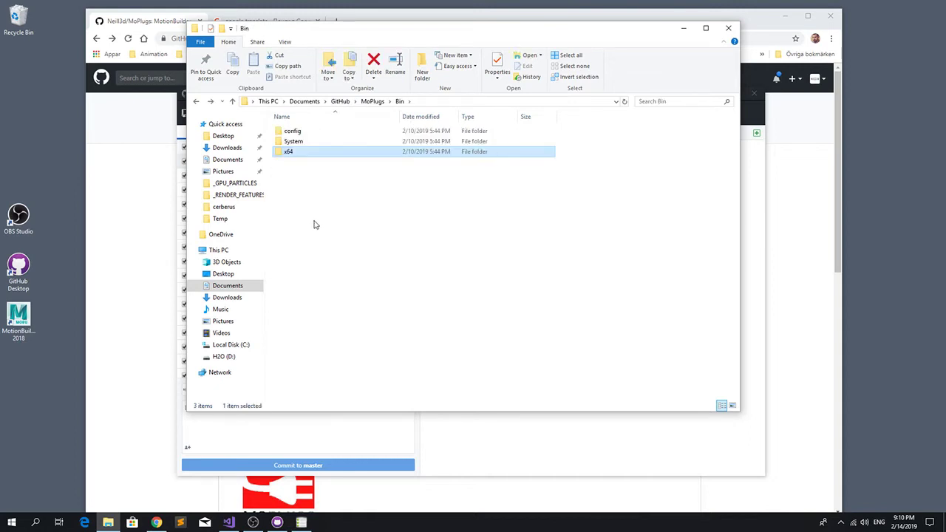
{"action": "key", "text": "BackSpace"}
Review the path lists in the Configurate path window, and close both GitHub Desktop and Configurate path
{"action": "left_click", "coordinate": [301, 523]}
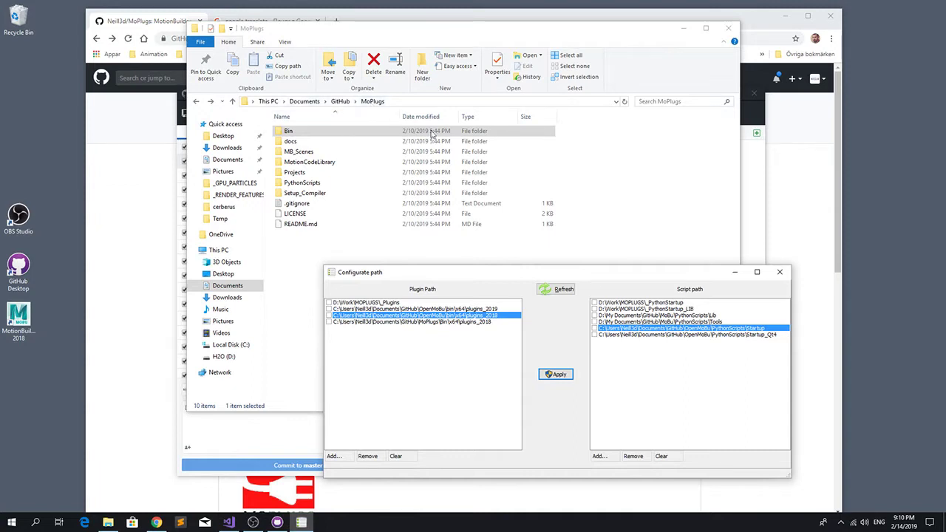
{"action": "left_click", "coordinate": [755, 184]}
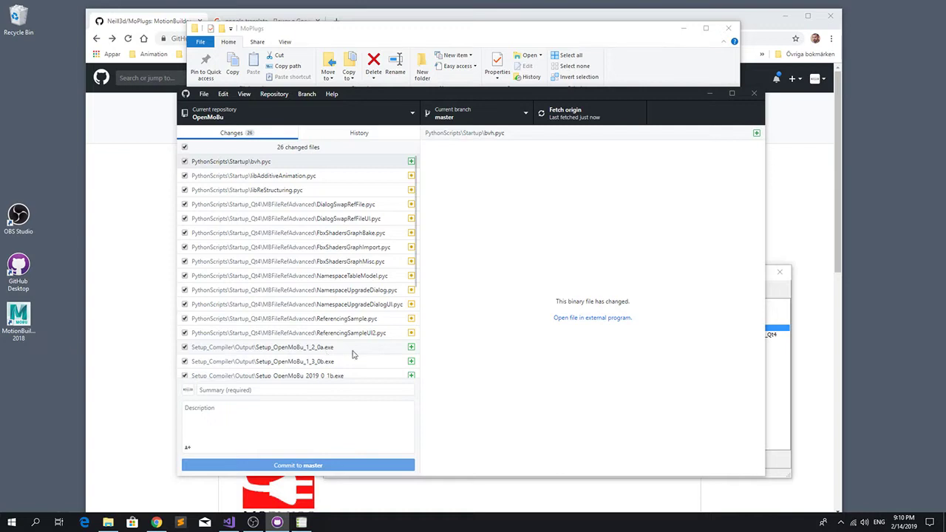
{"action": "left_click", "coordinate": [780, 296]}
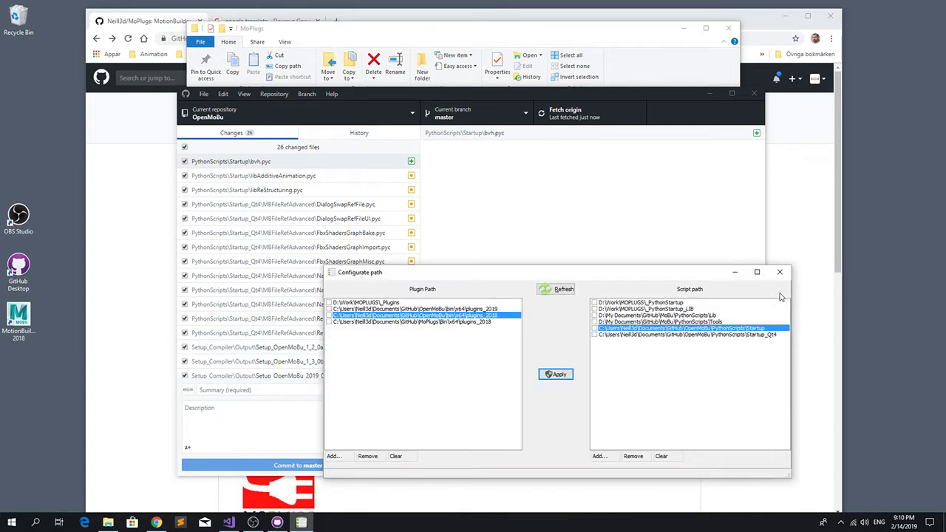
{"action": "left_click", "coordinate": [546, 198]}
{"action": "left_click", "coordinate": [754, 93]}
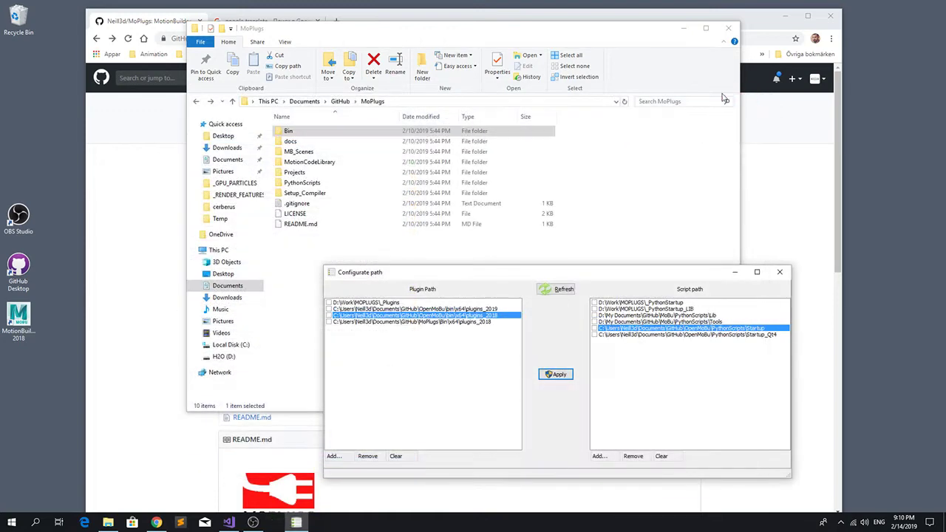
{"action": "left_click", "coordinate": [780, 272]}
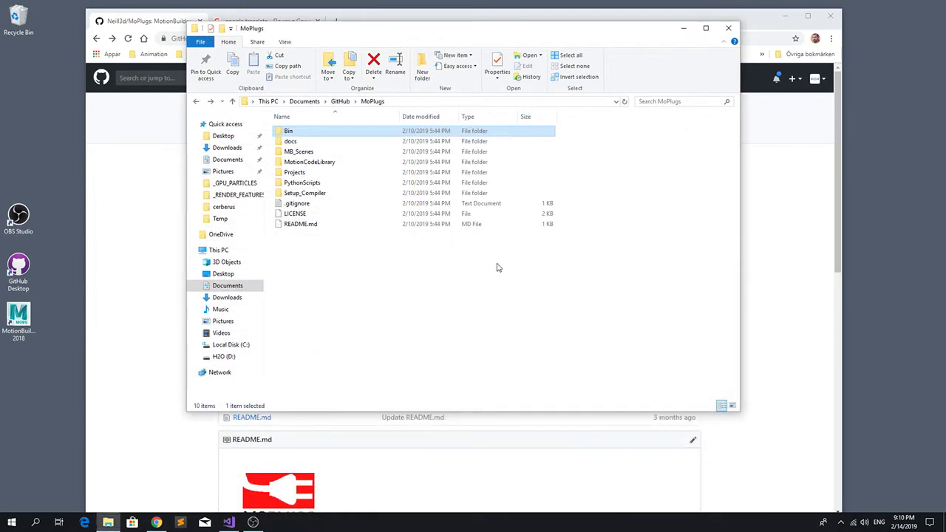
Launch MotionBuilder 2018 and open the MoPlugs folder MB_Scenes\_SPRITE_SHEETS in File Explorer
{"action": "left_click", "coordinate": [417, 276]}
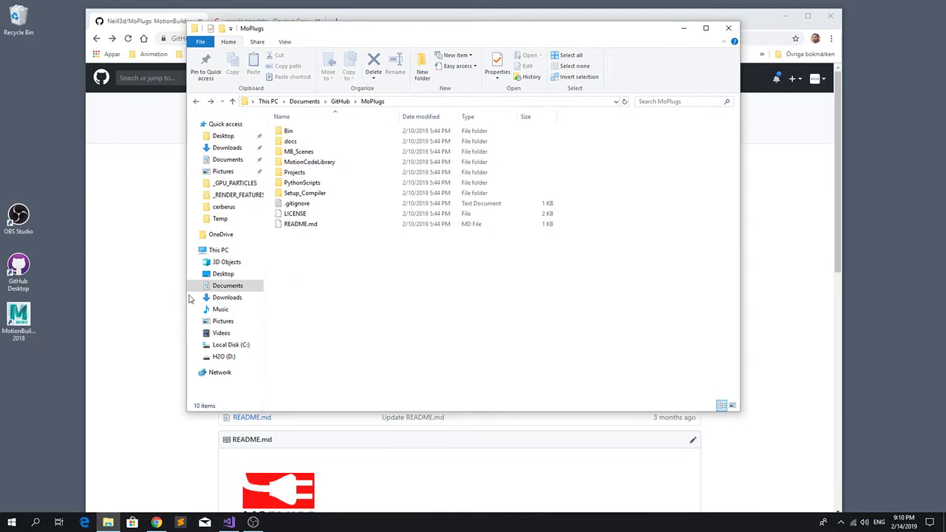
{"action": "left_click", "coordinate": [19, 316]}
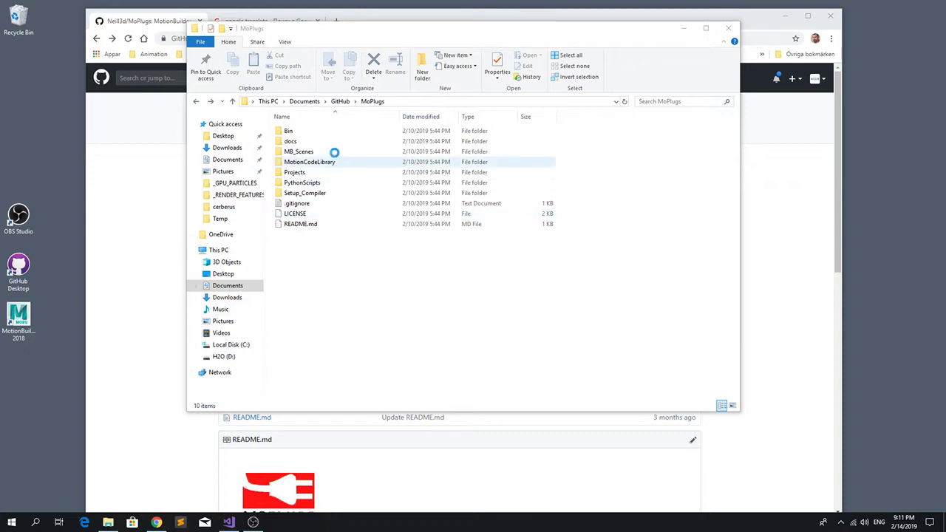
{"action": "left_click", "coordinate": [376, 30]}
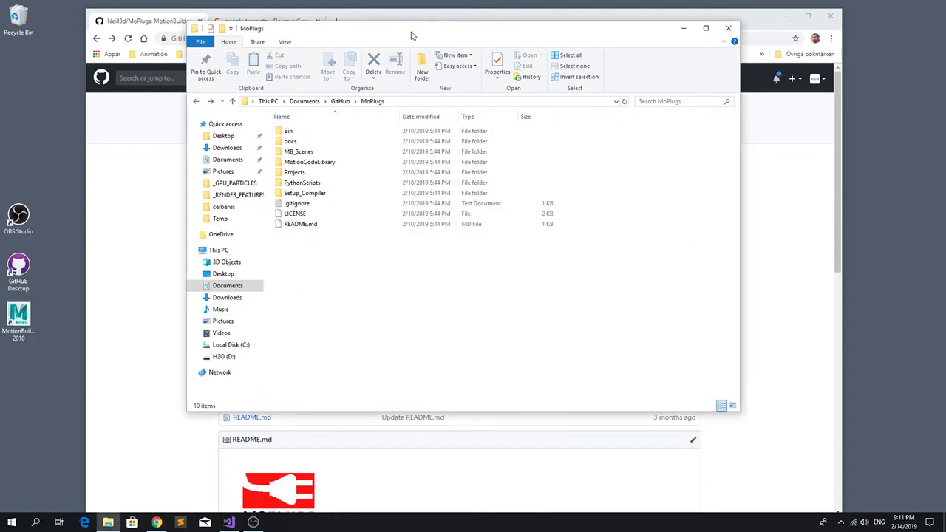
{"action": "left_click_drag", "start_coordinate": [403, 34], "coordinate": [273, 97]}
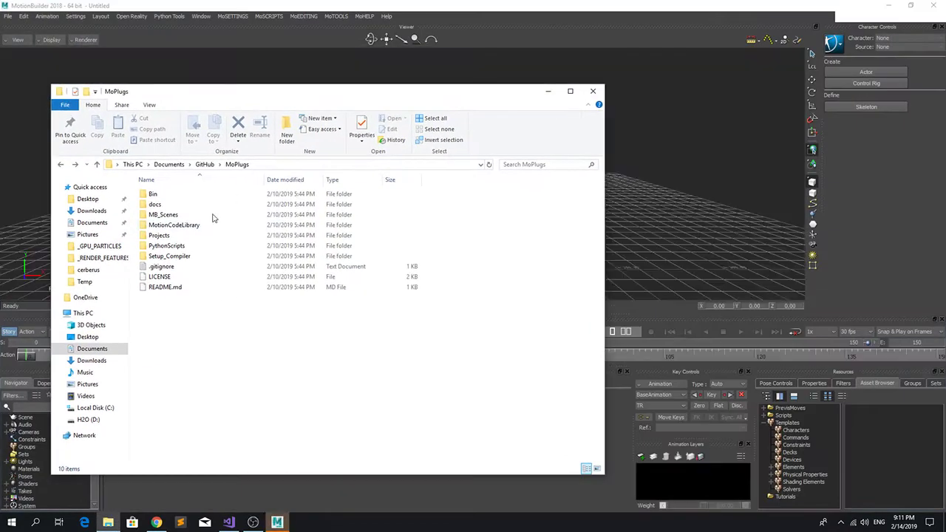
{"action": "double_click", "coordinate": [174, 214]}
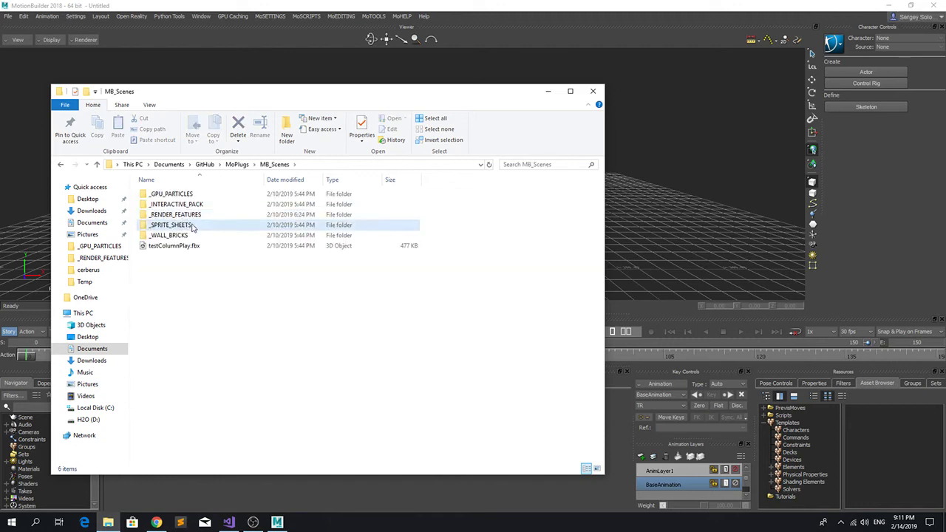
{"action": "double_click", "coordinate": [195, 225]}
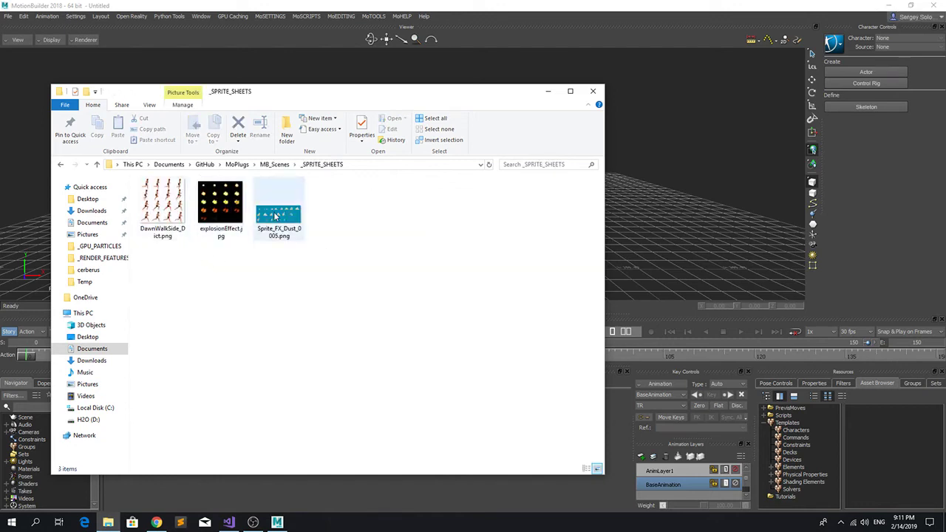
View the sprite sheets DawnWalkSide_Dict.png and explosionEffect.jpg in Photos, and close the viewer
{"action": "left_click", "coordinate": [169, 201]}
{"action": "double_click", "coordinate": [169, 200]}
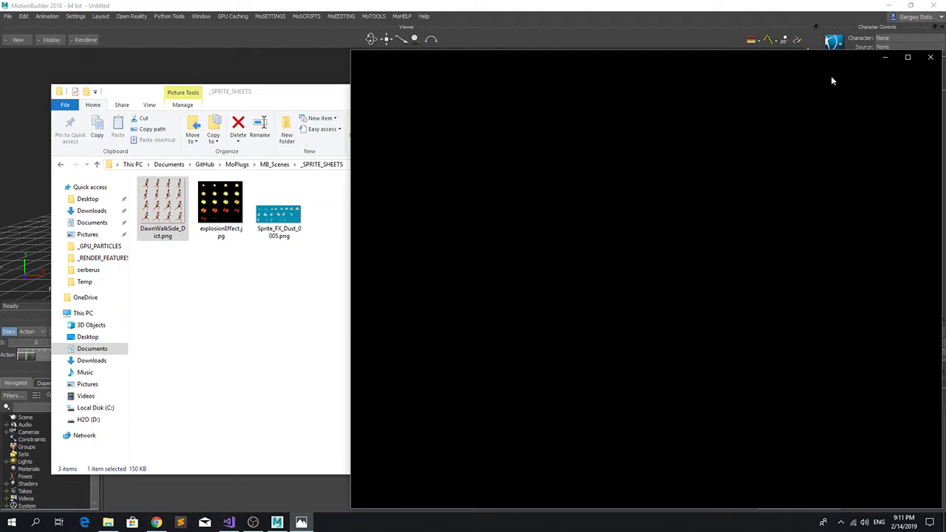
{"action": "left_click_drag", "start_coordinate": [848, 51], "coordinate": [739, 61]}
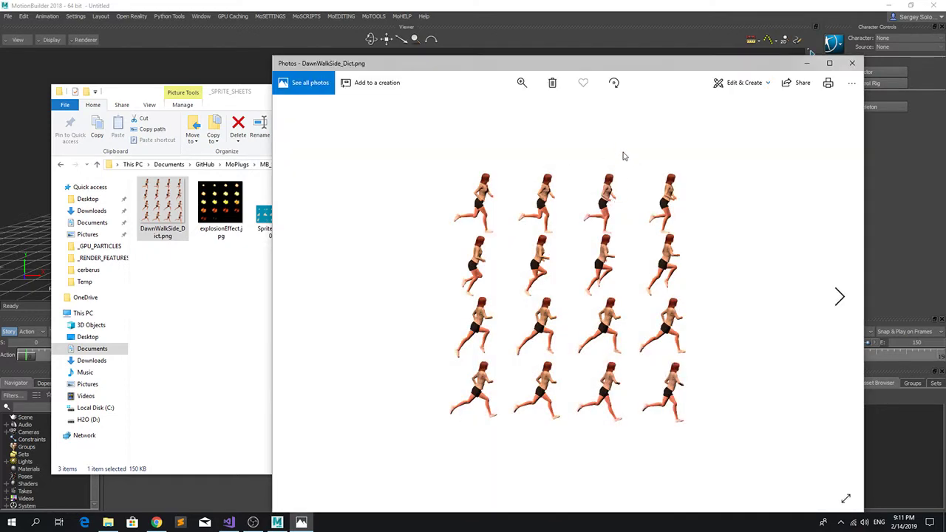
{"action": "key", "text": "Right"}
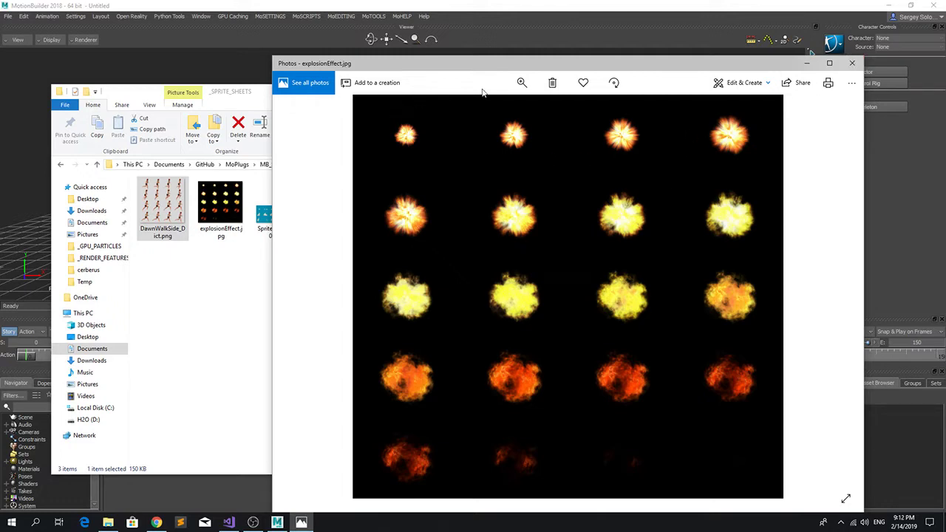
{"action": "left_click", "coordinate": [851, 62]}
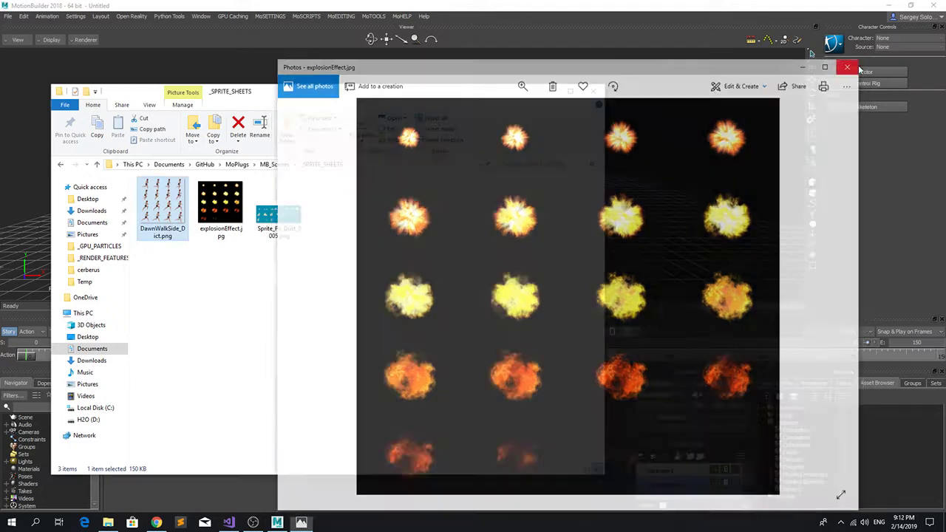
Bring DawnWalkSide_Dict.png into the MotionBuilder scene as a video plane and frame the whole plane in the Viewer
{"action": "left_click_drag", "start_coordinate": [365, 98], "coordinate": [672, 123]}
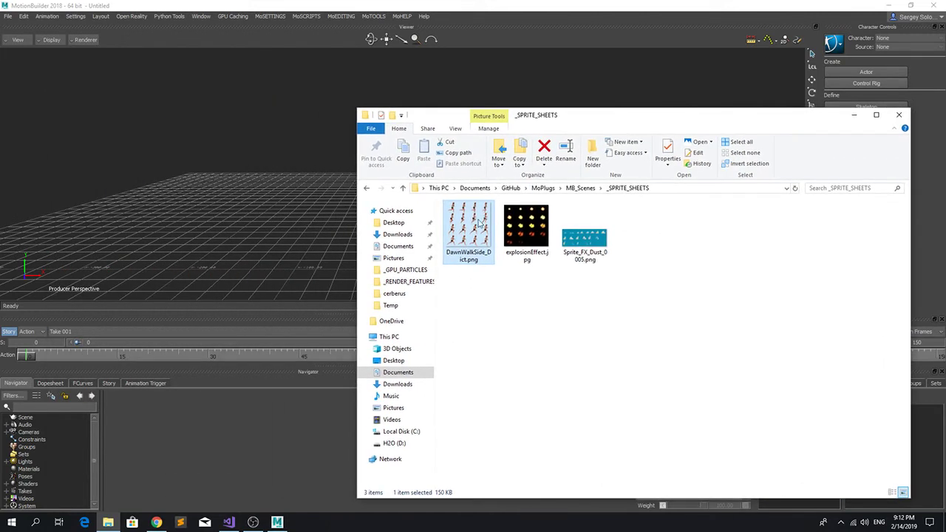
{"action": "left_click_drag", "start_coordinate": [474, 232], "coordinate": [318, 140]}
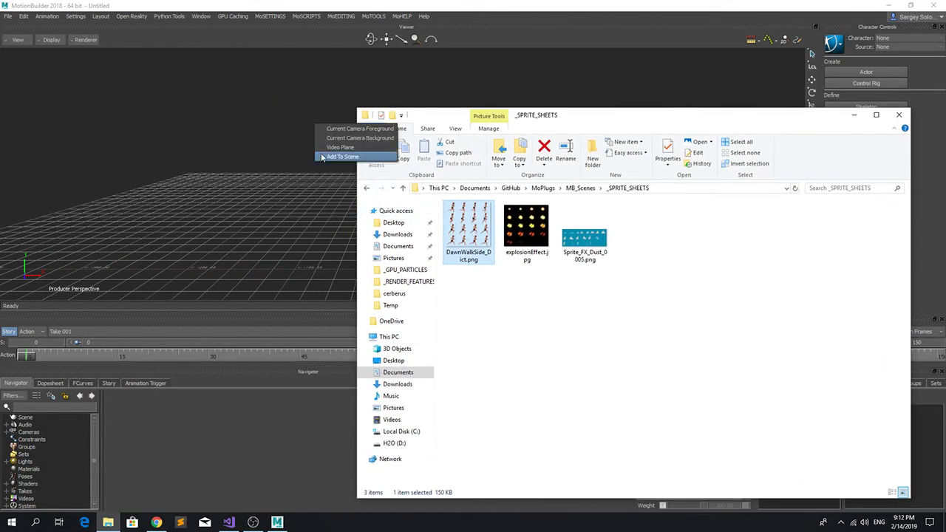
{"action": "left_click", "coordinate": [339, 148]}
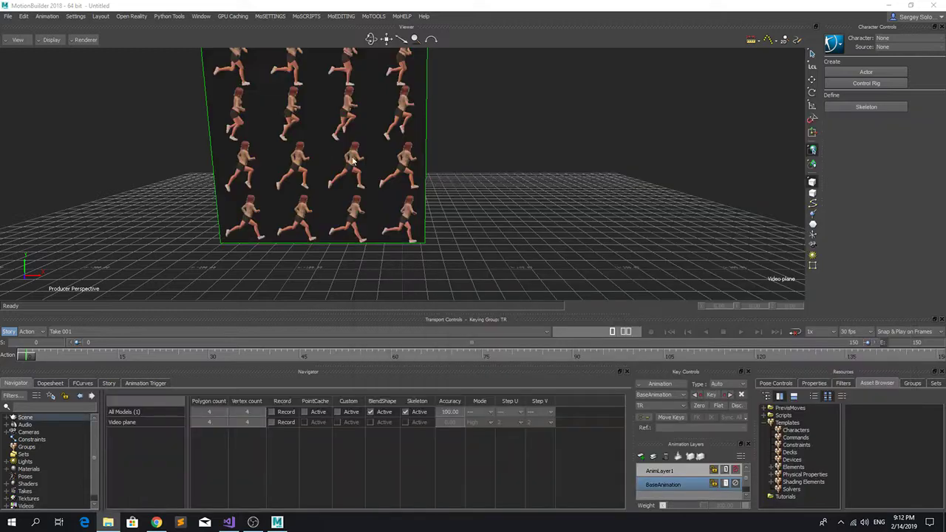
{"action": "left_click_drag", "start_coordinate": [430, 118], "coordinate": [517, 199], "text": "shift"}
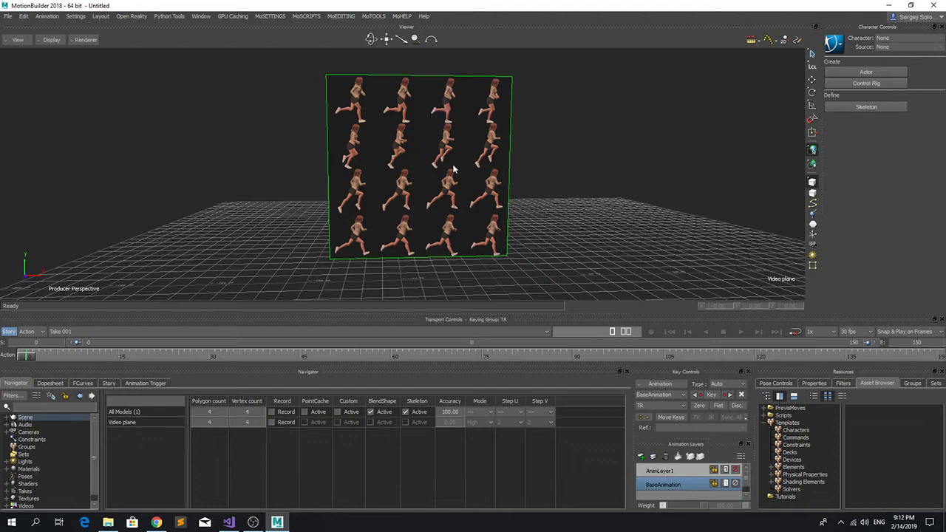
Find the Projective Mapping shader among the Shading Elements templates, and replace the video plane's shader with a Projective Mapping shader
{"action": "right_click", "coordinate": [421, 161]}
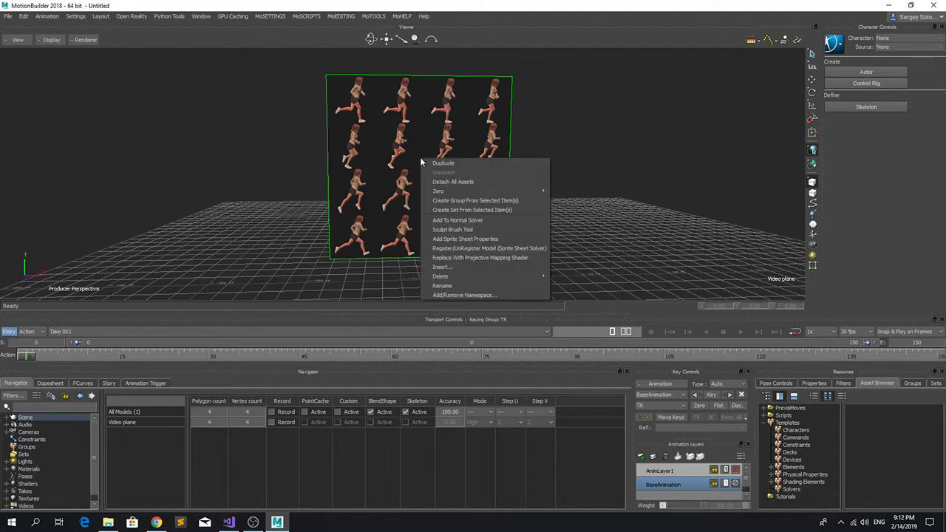
{"action": "left_click", "coordinate": [791, 482]}
{"action": "left_click", "coordinate": [771, 482]}
{"action": "scroll", "coordinate": [805, 496], "scroll_direction": "down", "scroll_amount": 1}
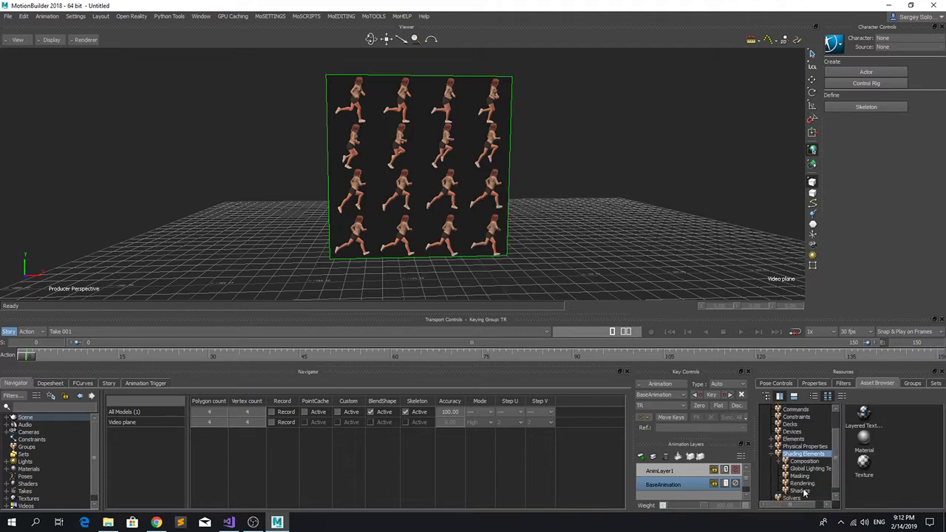
{"action": "left_click", "coordinate": [804, 492]}
{"action": "left_click_drag", "start_coordinate": [868, 504], "coordinate": [924, 507]}
{"action": "left_click", "coordinate": [883, 446]}
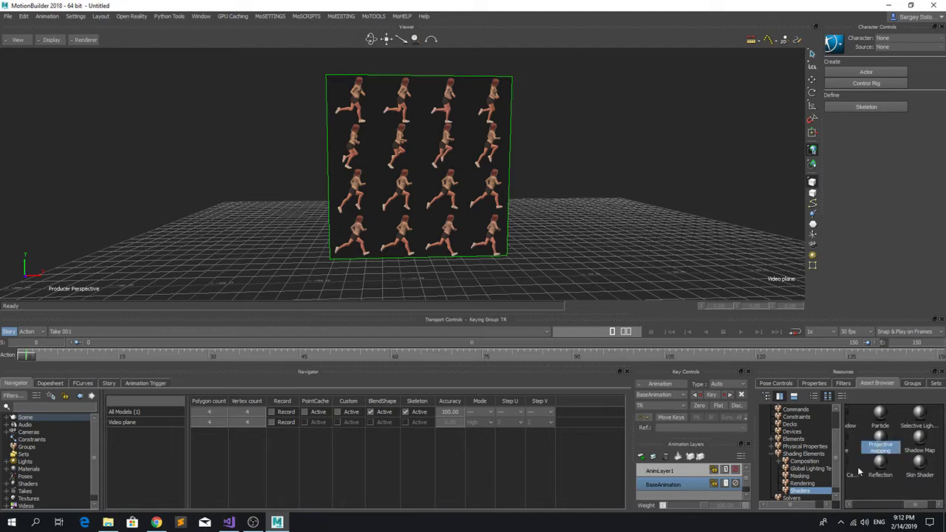
{"action": "right_click", "coordinate": [425, 148]}
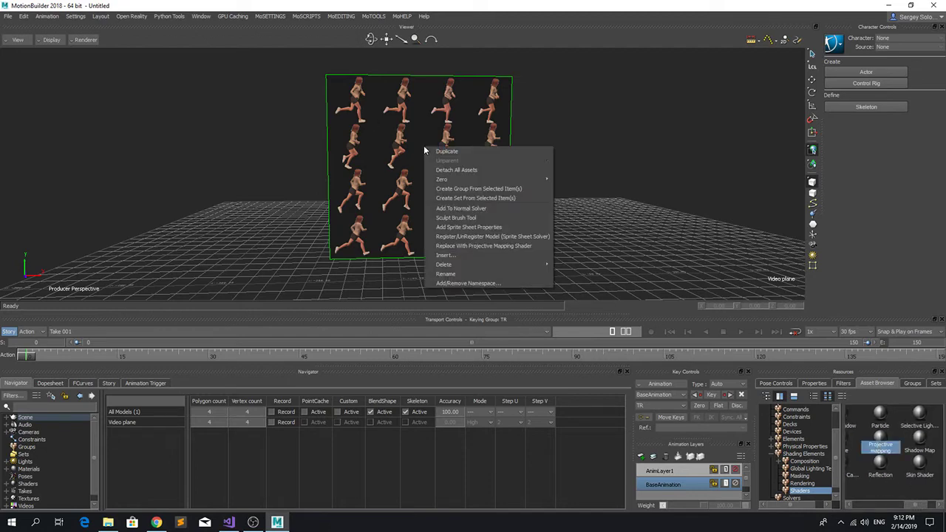
{"action": "left_click", "coordinate": [432, 244]}
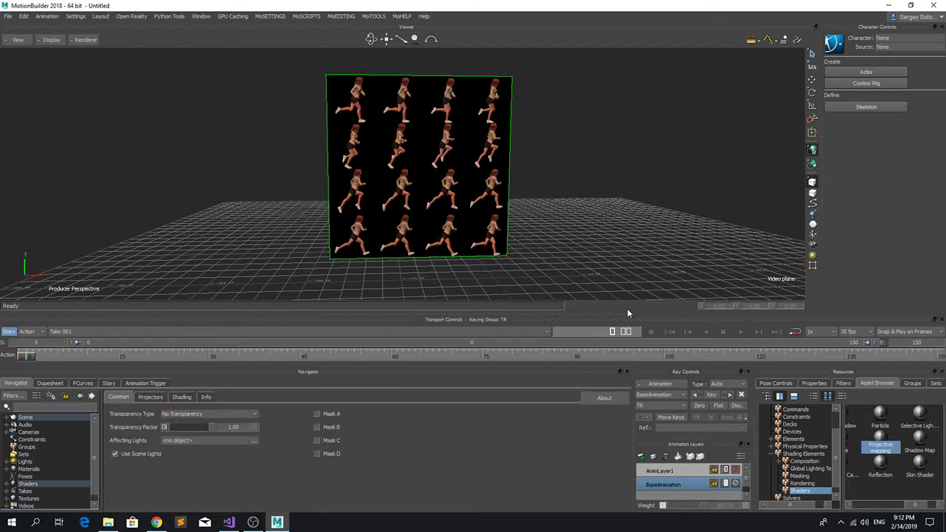
Add the SolverSpriteSheet solver from the Solvers templates to the scene and show its properties
{"action": "scroll", "coordinate": [773, 453], "scroll_direction": "down", "scroll_amount": 1}
{"action": "left_click", "coordinate": [785, 490]}
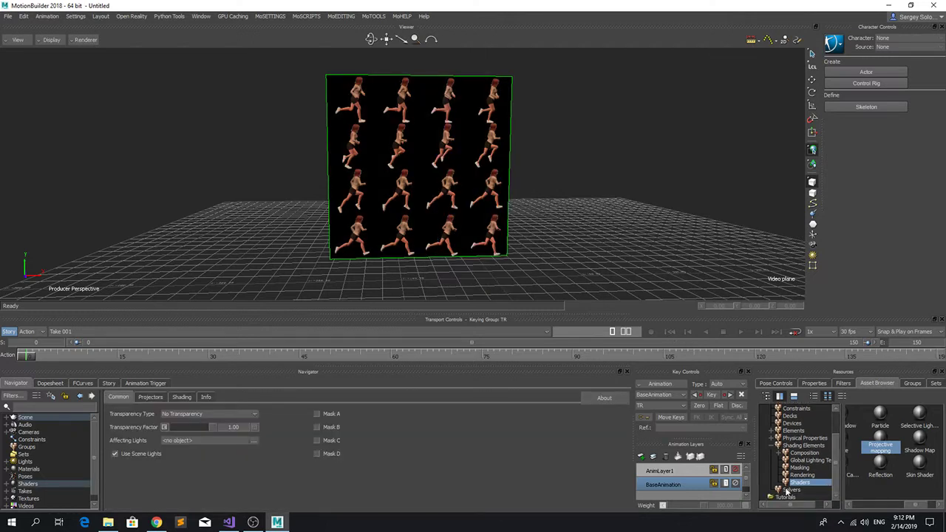
{"action": "left_click", "coordinate": [863, 470]}
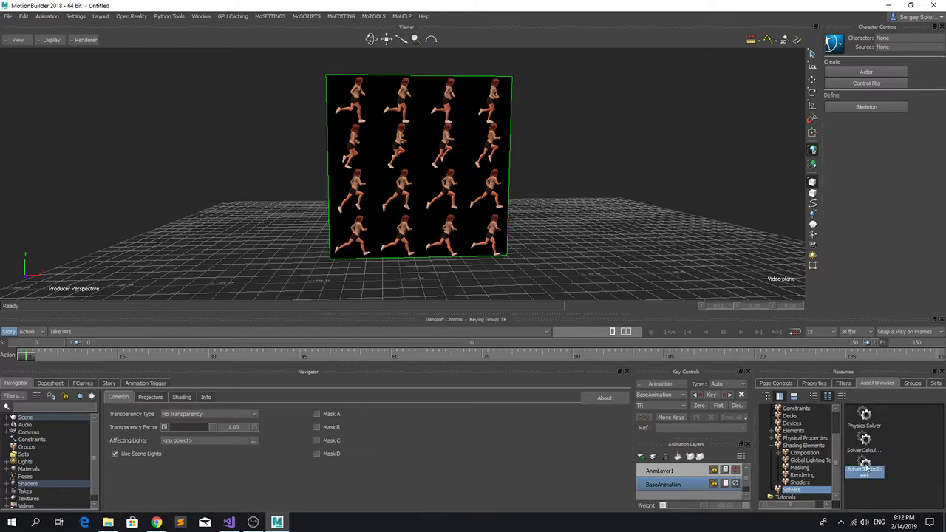
{"action": "left_click_drag", "start_coordinate": [865, 465], "coordinate": [610, 183]}
{"action": "left_click", "coordinate": [813, 383]}
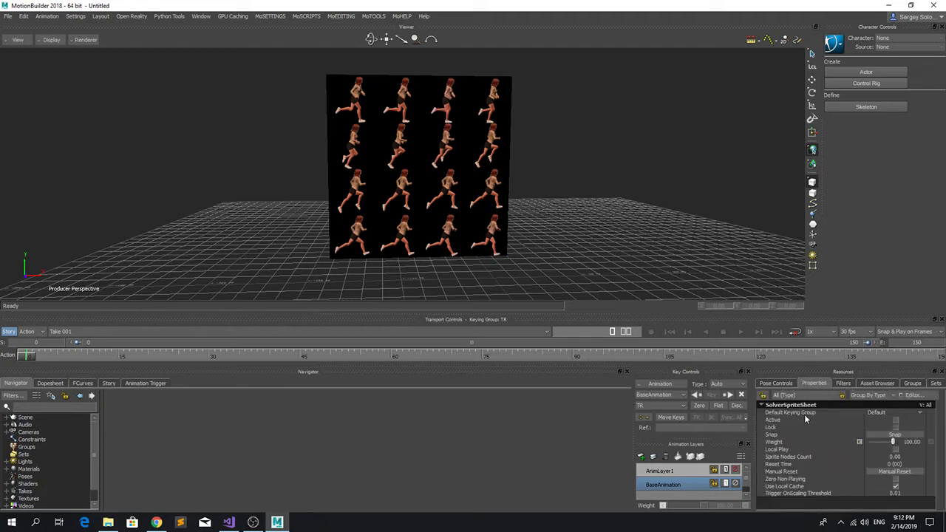
Locate the SolverSpriteSheet solver and the Video plane model in the Navigator's scene tree
{"action": "right_click", "coordinate": [443, 168]}
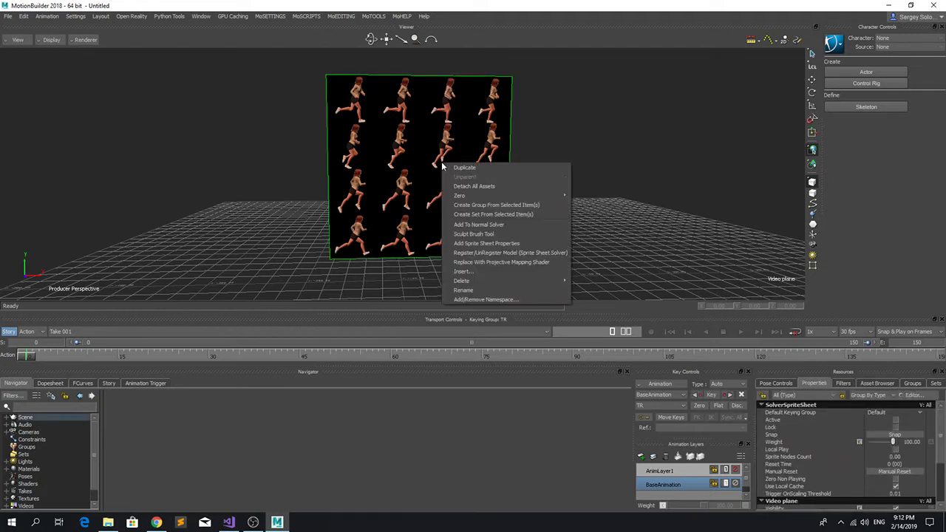
{"action": "left_click", "coordinate": [93, 430]}
{"action": "left_click_drag", "start_coordinate": [93, 430], "coordinate": [92, 449]}
{"action": "left_click", "coordinate": [6, 498]}
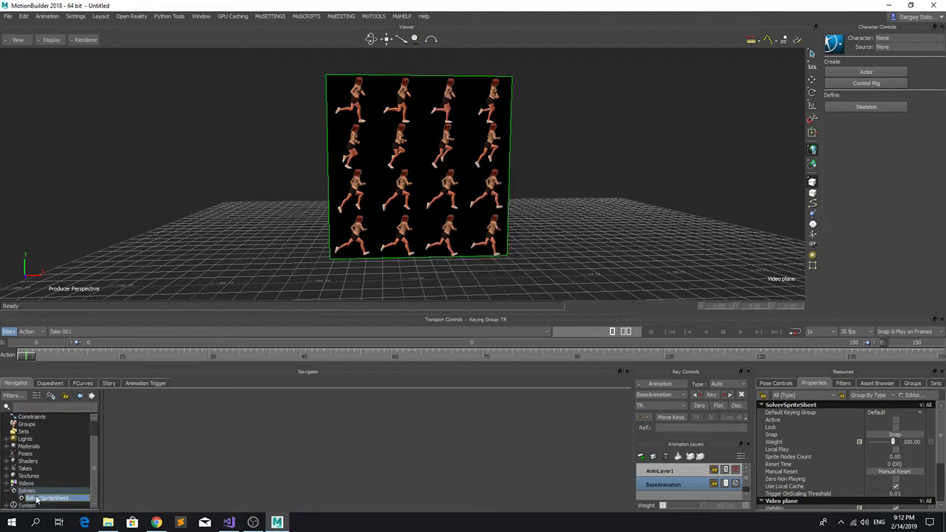
{"action": "scroll", "coordinate": [27, 480], "scroll_direction": "up", "scroll_amount": 2}
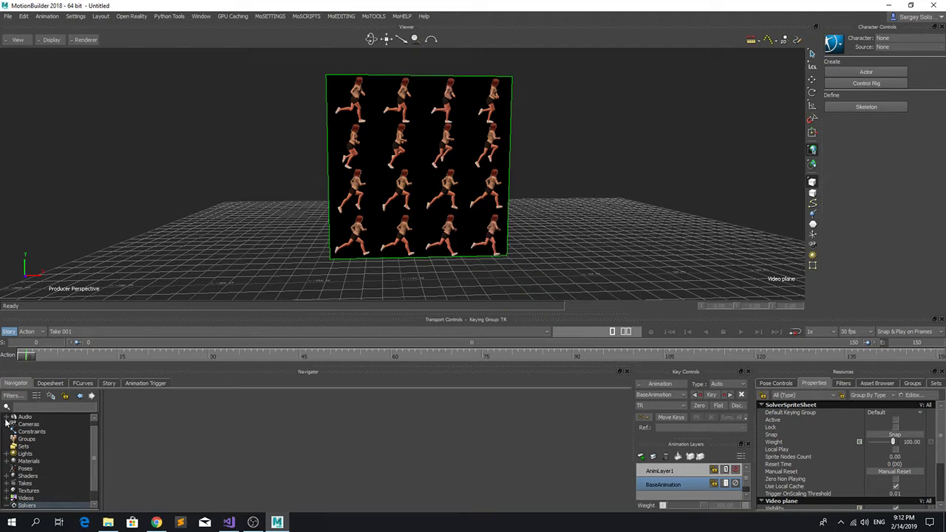
{"action": "scroll", "coordinate": [6, 422], "scroll_direction": "up", "scroll_amount": 1}
{"action": "left_click", "coordinate": [6, 418]}
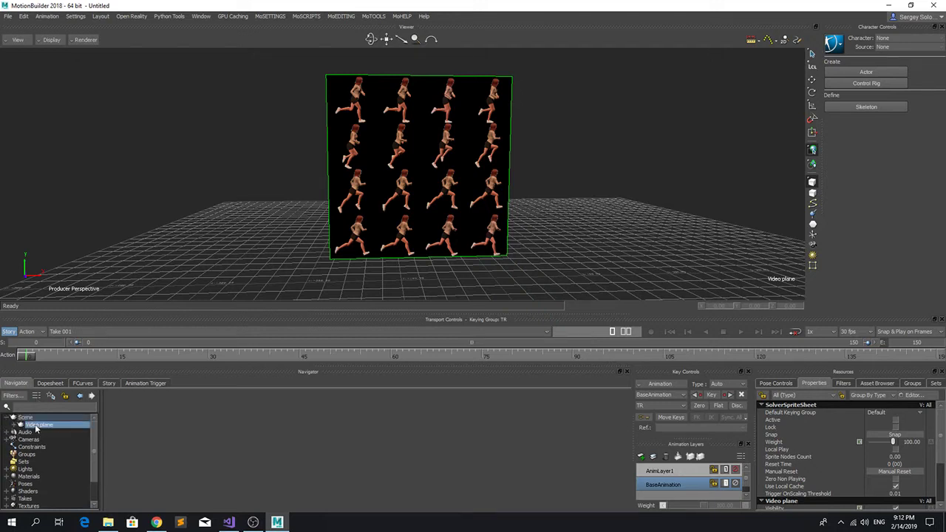
{"action": "scroll", "coordinate": [59, 473], "scroll_direction": "down", "scroll_amount": 4}
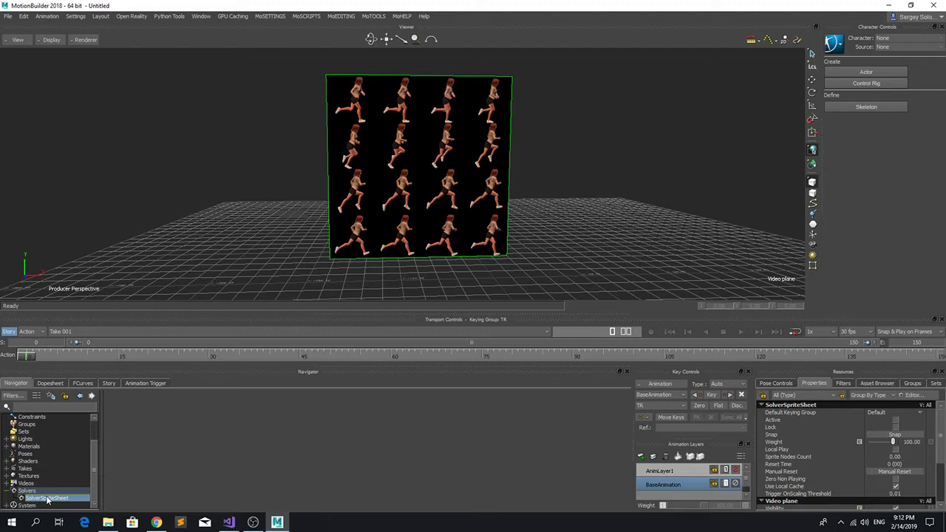
Register the video plane with the sprite sheet solver and activate SolverSpriteSheet
{"action": "right_click", "coordinate": [423, 161]}
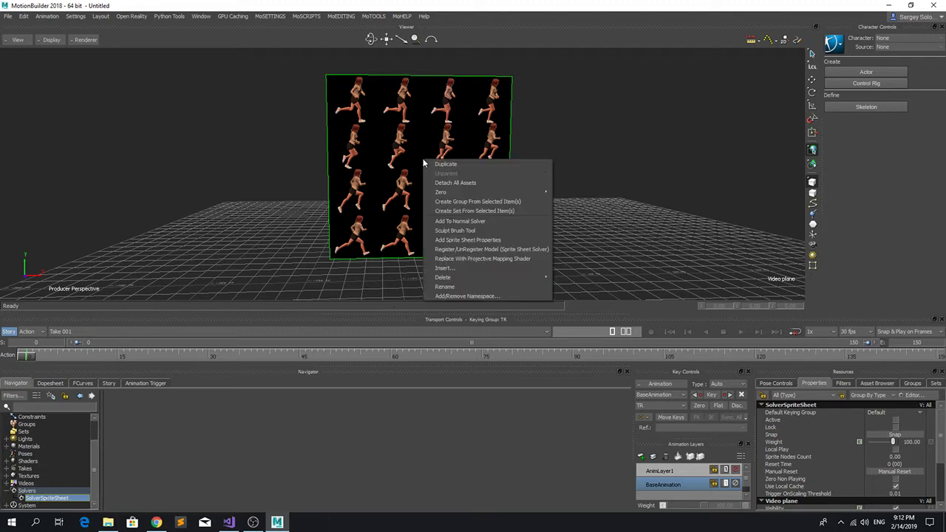
{"action": "left_click", "coordinate": [489, 254]}
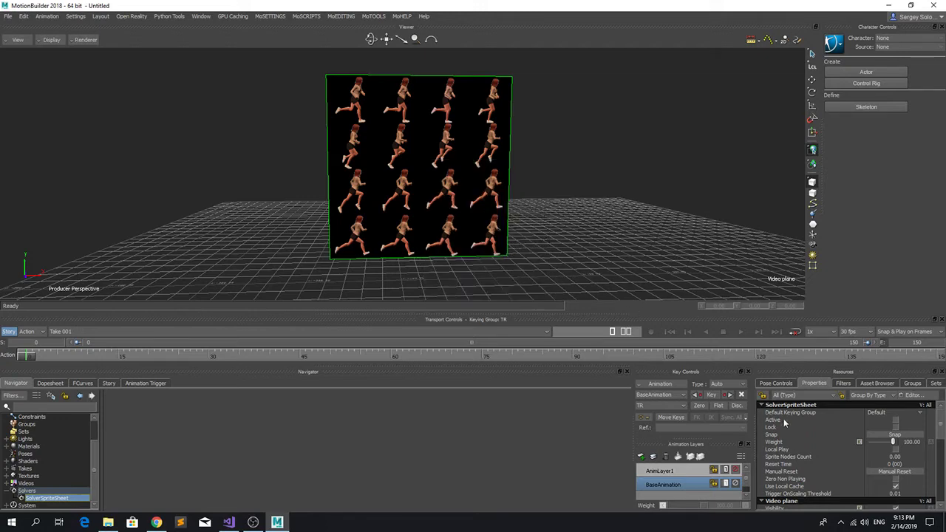
{"action": "left_click", "coordinate": [896, 420]}
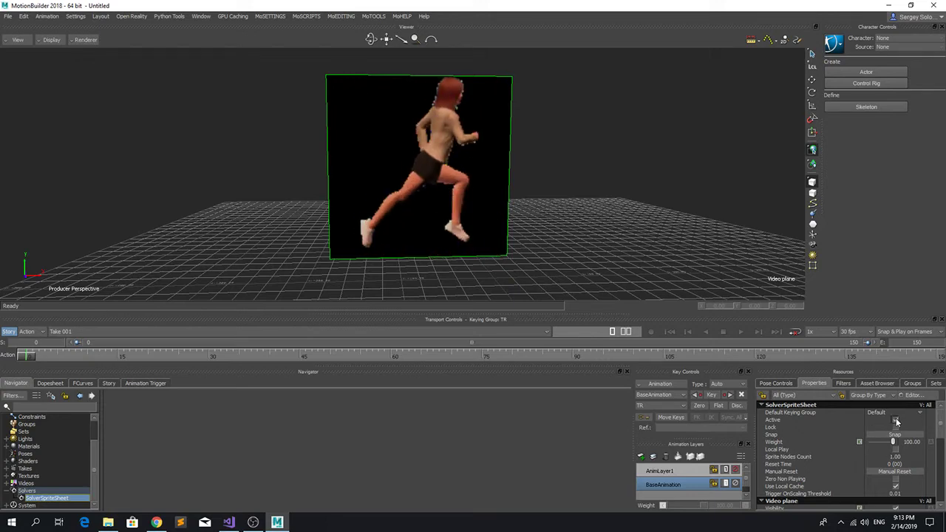
{"action": "scroll", "coordinate": [463, 180], "scroll_direction": "down", "scroll_amount": 3}
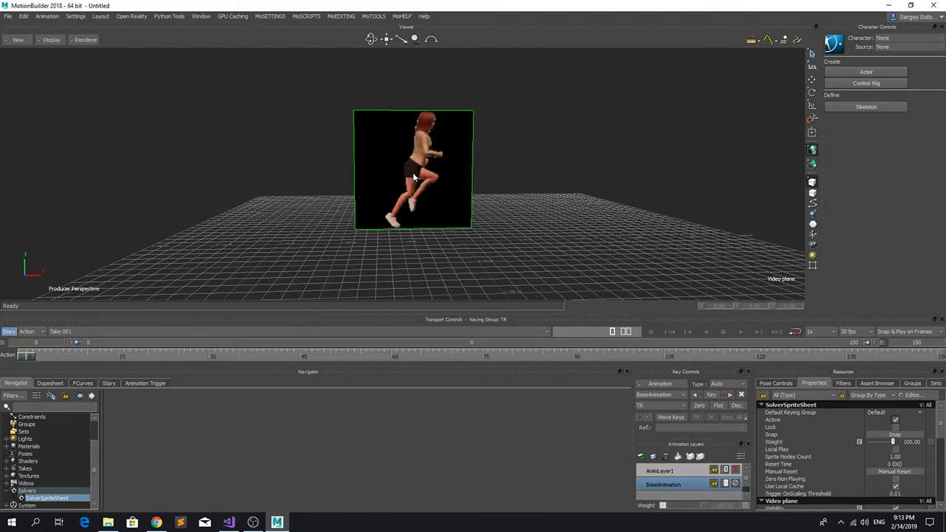
Examine the properties of the Projective Mapping shader assigned to the video plane
{"action": "scroll", "coordinate": [48, 428], "scroll_direction": "up", "scroll_amount": 2}
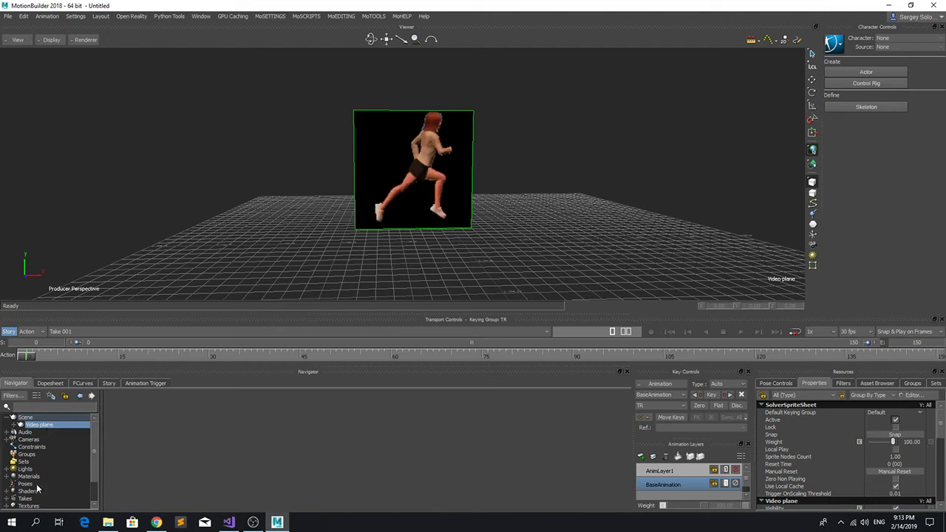
{"action": "left_click", "coordinate": [7, 491]}
{"action": "scroll", "coordinate": [39, 481], "scroll_direction": "down", "scroll_amount": 2}
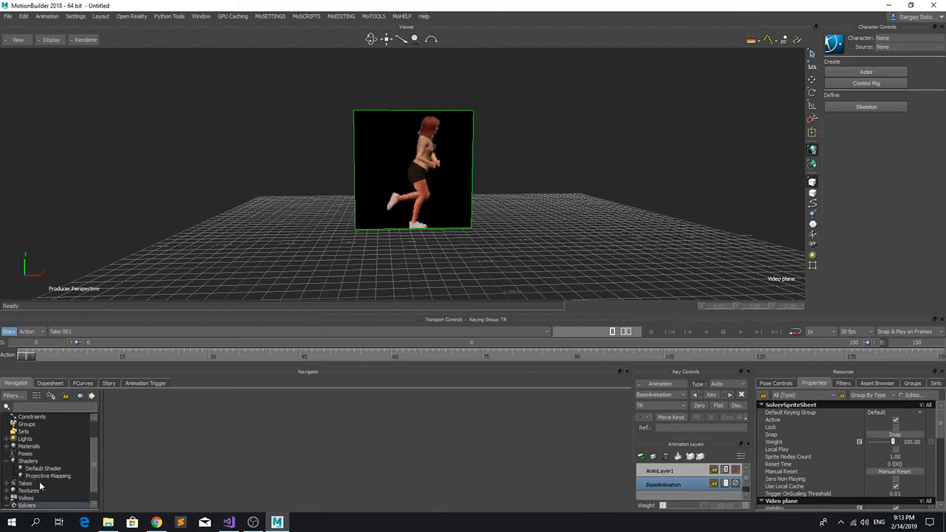
{"action": "left_click", "coordinate": [45, 475]}
{"action": "scroll", "coordinate": [803, 475], "scroll_direction": "down", "scroll_amount": 5}
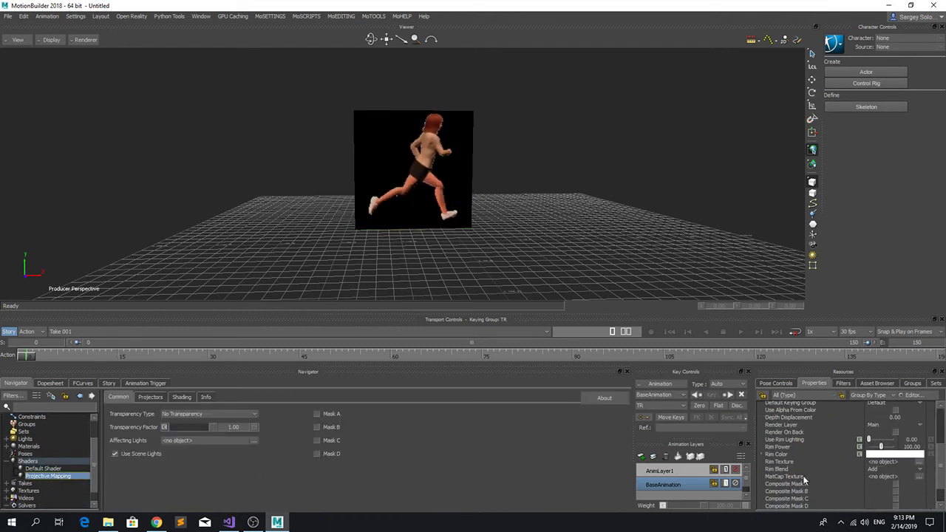
{"action": "scroll", "coordinate": [46, 467], "scroll_direction": "up", "scroll_amount": 2}
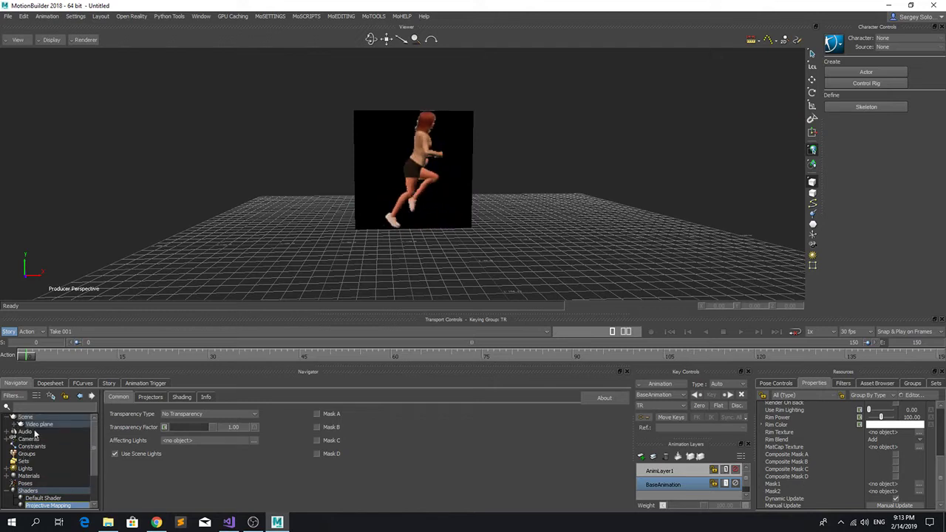
Review the Video plane's SpriteSheet properties, and inspect its material's DawnWalkSide_Dict.png texture settings in an enlarged Navigator
{"action": "left_click", "coordinate": [39, 424]}
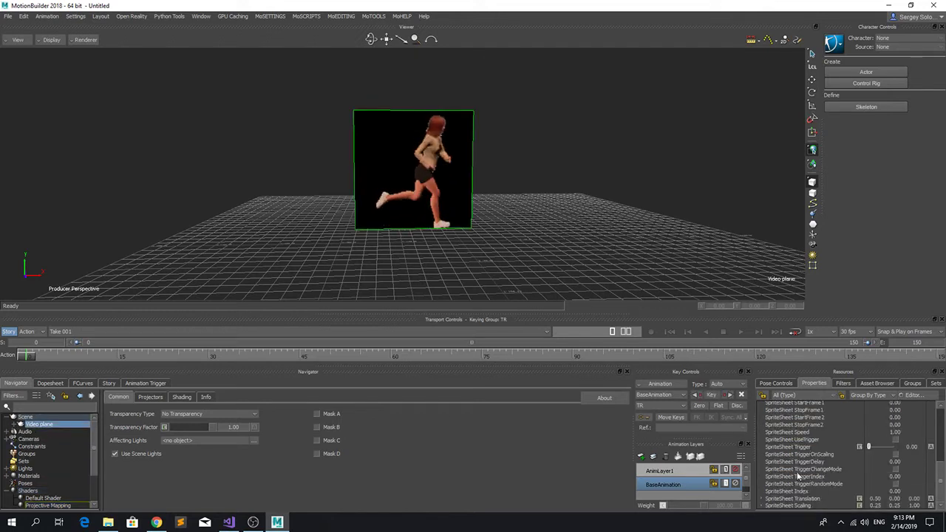
{"action": "scroll", "coordinate": [795, 466], "scroll_direction": "up", "scroll_amount": 2}
{"action": "scroll", "coordinate": [824, 469], "scroll_direction": "down", "scroll_amount": 3}
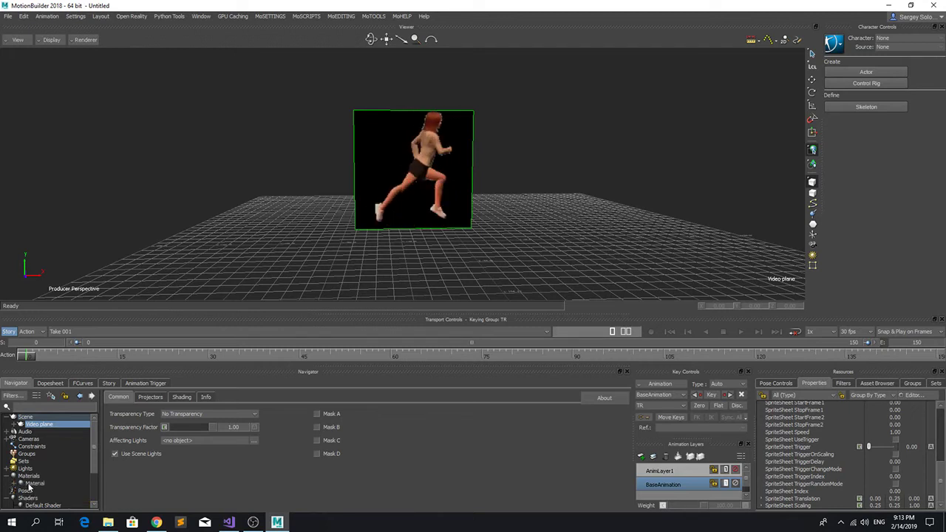
{"action": "left_click", "coordinate": [31, 485]}
{"action": "left_click", "coordinate": [20, 483]}
{"action": "left_click", "coordinate": [59, 491]}
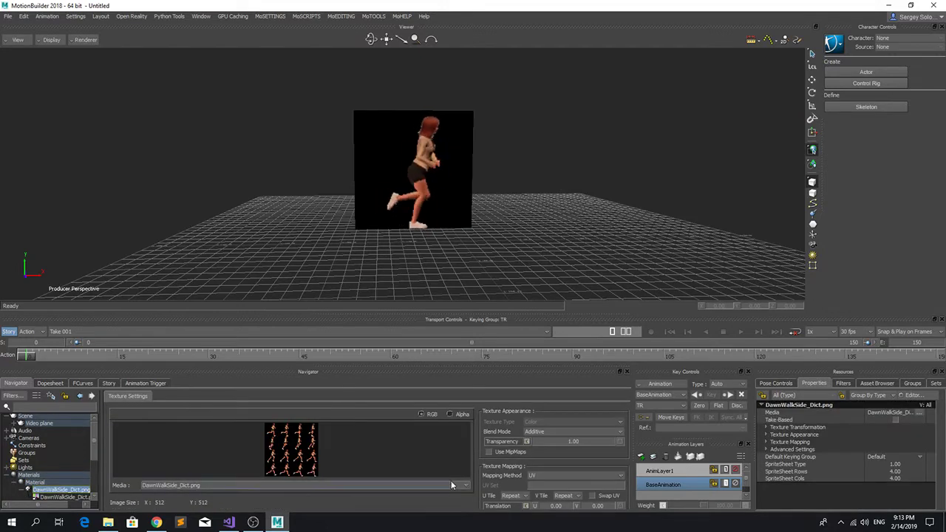
{"action": "left_click_drag", "start_coordinate": [563, 368], "coordinate": [565, 321]}
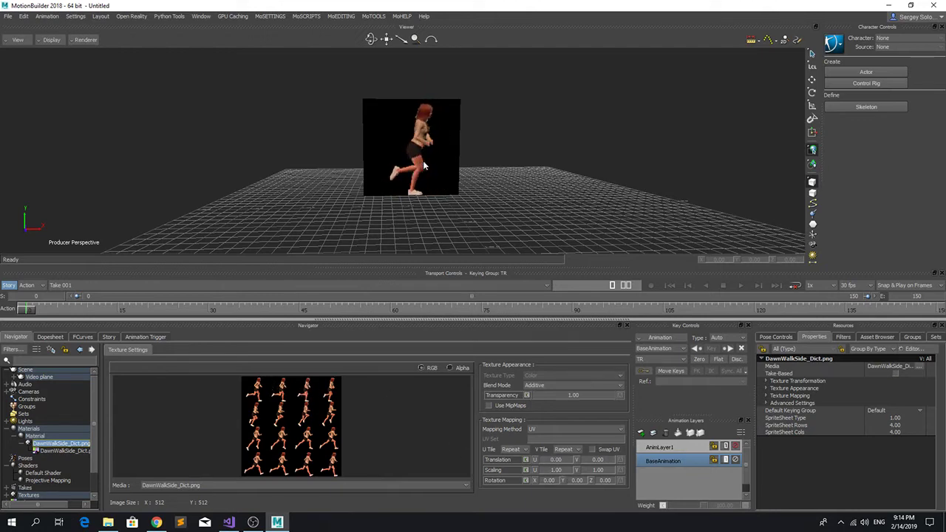
Replace the diffuse texture on the video plane's material with explosionEffect.jpg from the _SPRITE_SHEETS folder
{"action": "left_click", "coordinate": [108, 522]}
{"action": "left_click", "coordinate": [527, 221]}
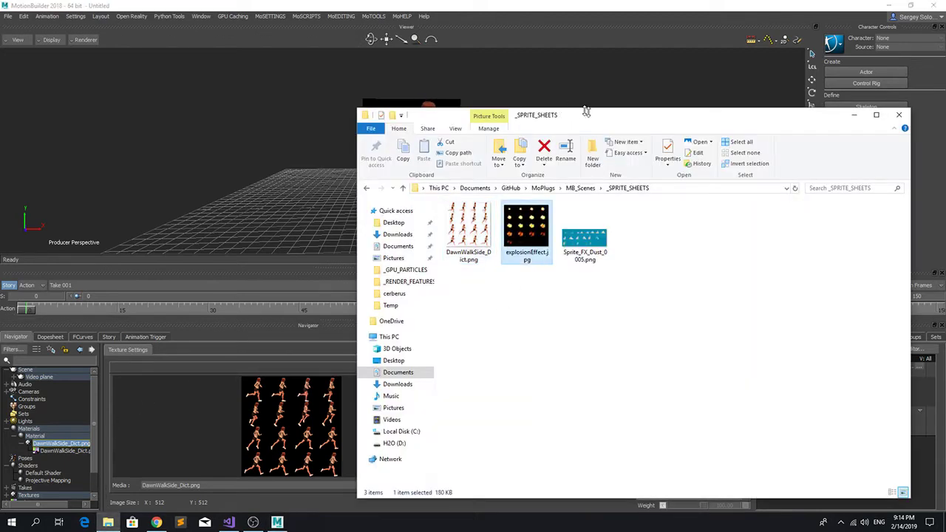
{"action": "left_click_drag", "start_coordinate": [608, 121], "coordinate": [673, 134]}
{"action": "left_click_drag", "start_coordinate": [595, 235], "coordinate": [408, 152]}
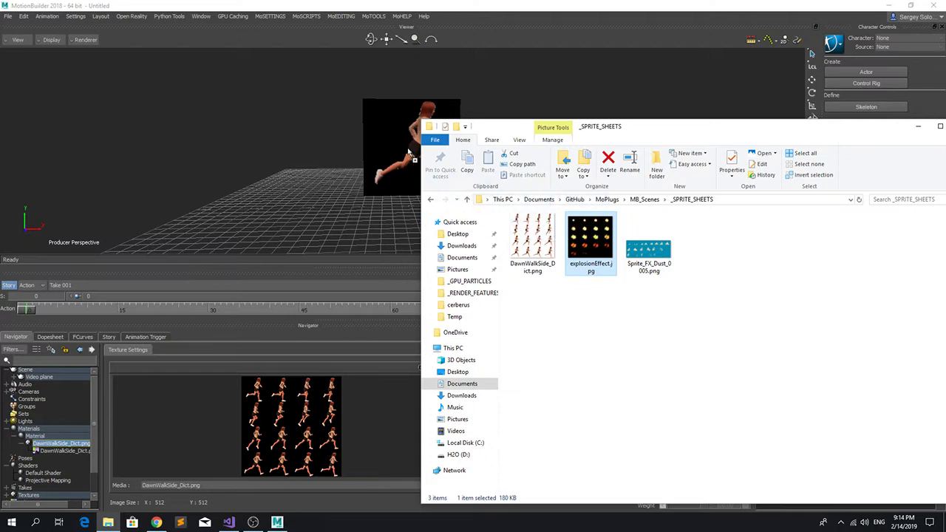
{"action": "mouse_move", "coordinate": [434, 137]}
{"action": "left_click", "coordinate": [487, 138]}
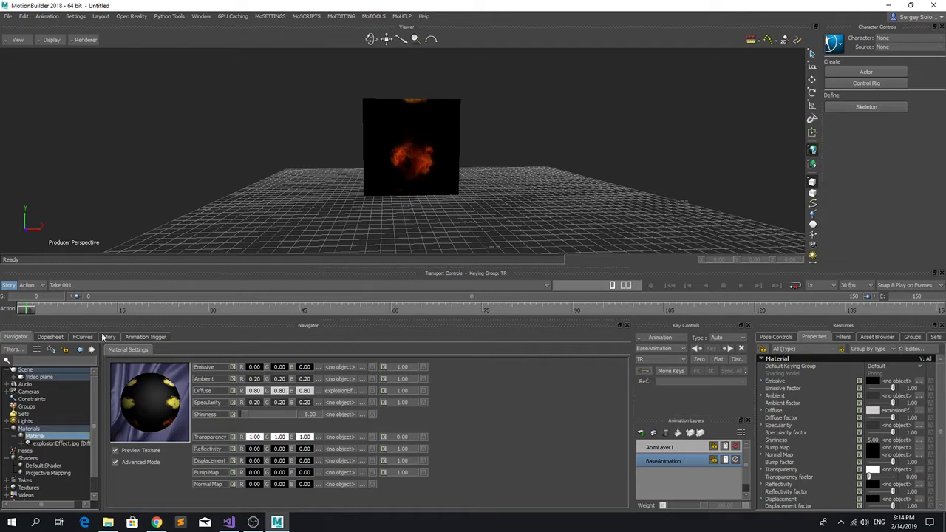
Add sprite sheet properties to the explosionEffect.jpg texture and set its SpriteSheet Rows to 5
{"action": "left_click", "coordinate": [38, 443]}
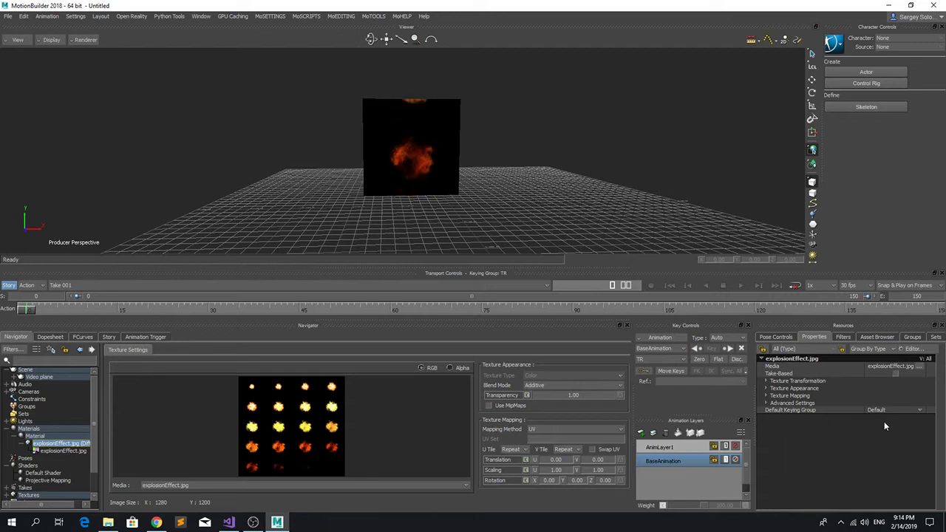
{"action": "right_click", "coordinate": [47, 447]}
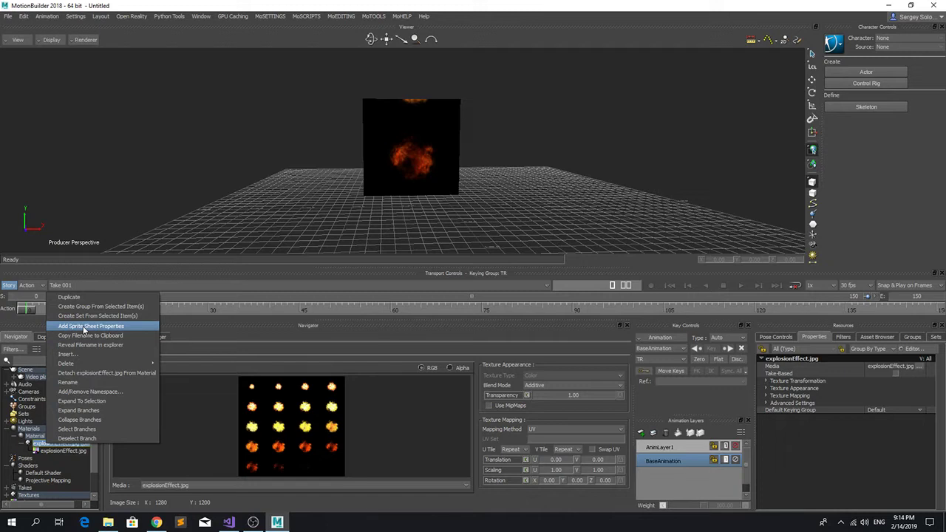
{"action": "left_click", "coordinate": [85, 327]}
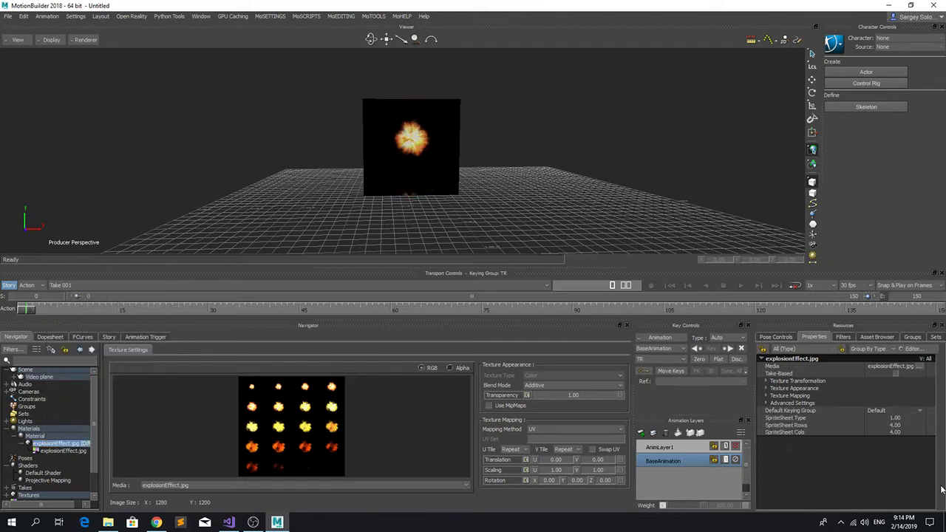
{"action": "left_click_drag", "start_coordinate": [891, 427], "coordinate": [891, 428]}
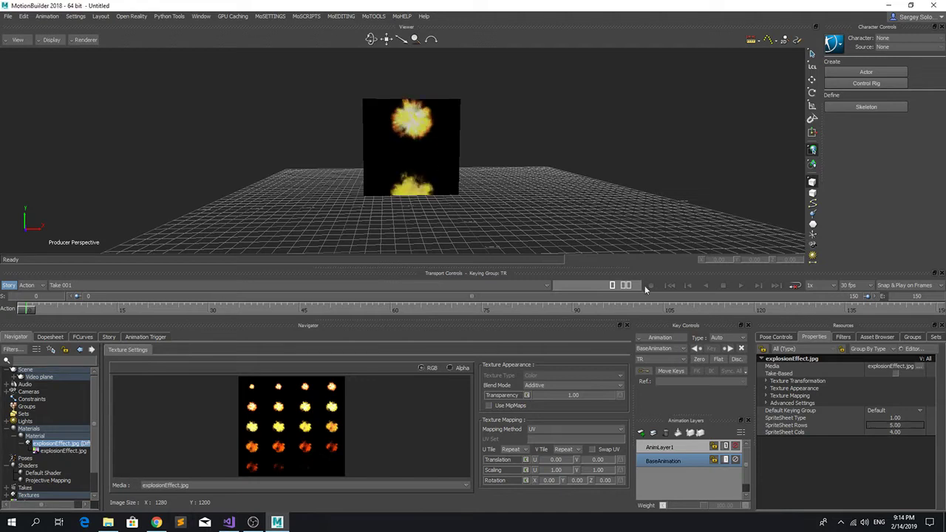
Select the SolverSpriteSheet solver and toggle its active state off and back on
{"action": "scroll", "coordinate": [30, 473], "scroll_direction": "down", "scroll_amount": 2}
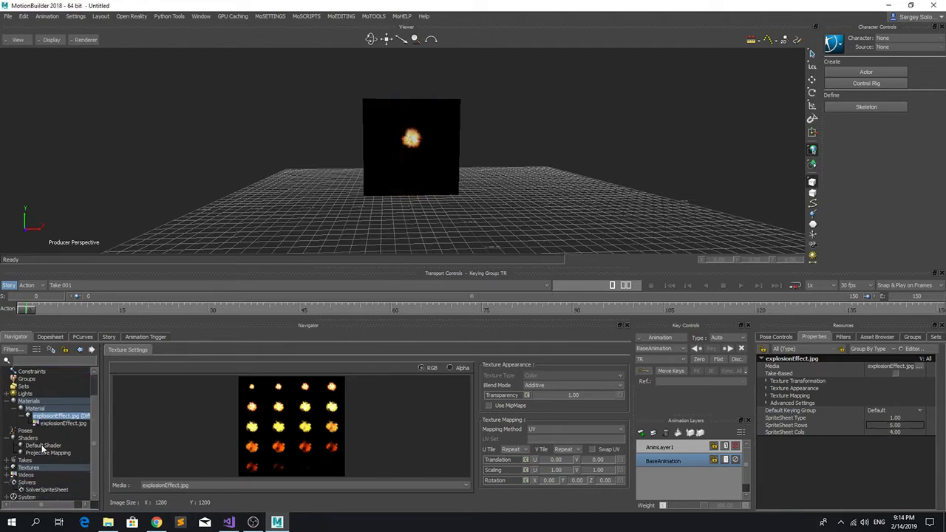
{"action": "left_click", "coordinate": [31, 490]}
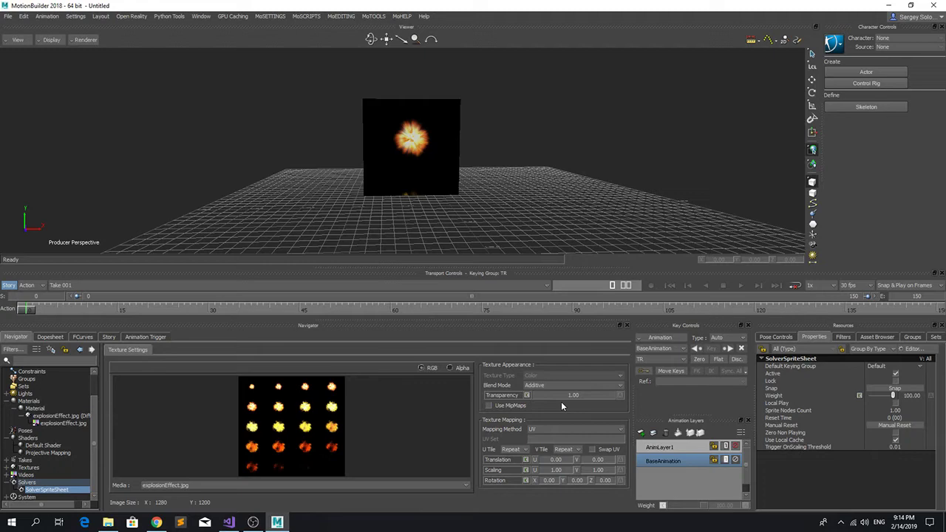
{"action": "left_click", "coordinate": [895, 374]}
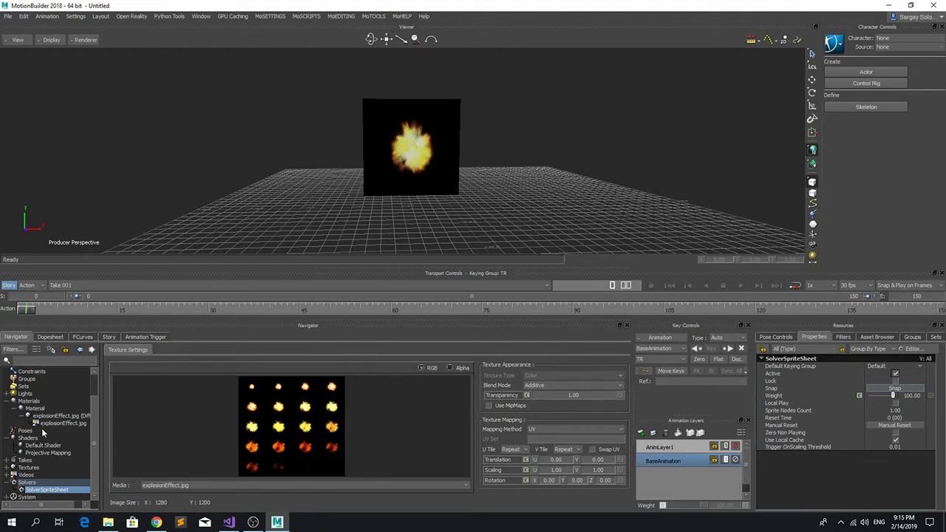
Set the Projective Mapping shader's transparency type to Additive Transparency
{"action": "left_click", "coordinate": [48, 453]}
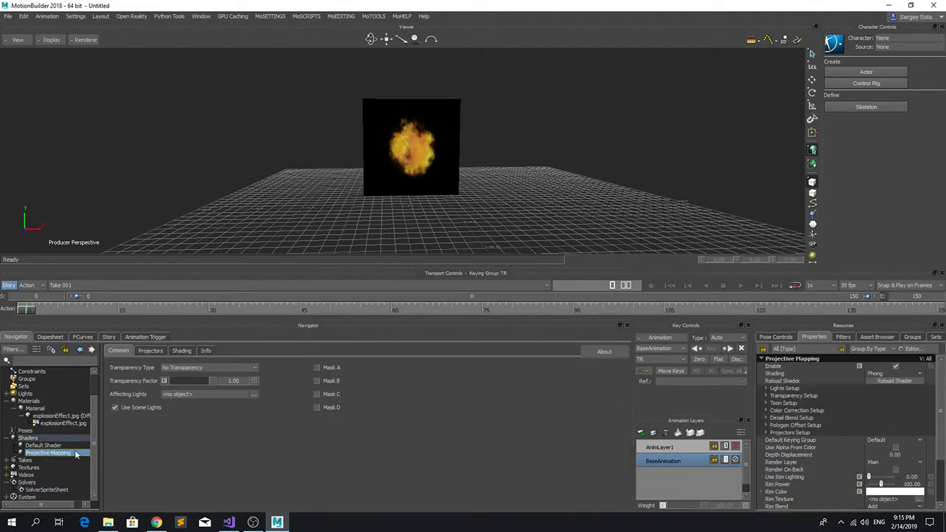
{"action": "left_click", "coordinate": [209, 367]}
{"action": "left_click", "coordinate": [188, 414]}
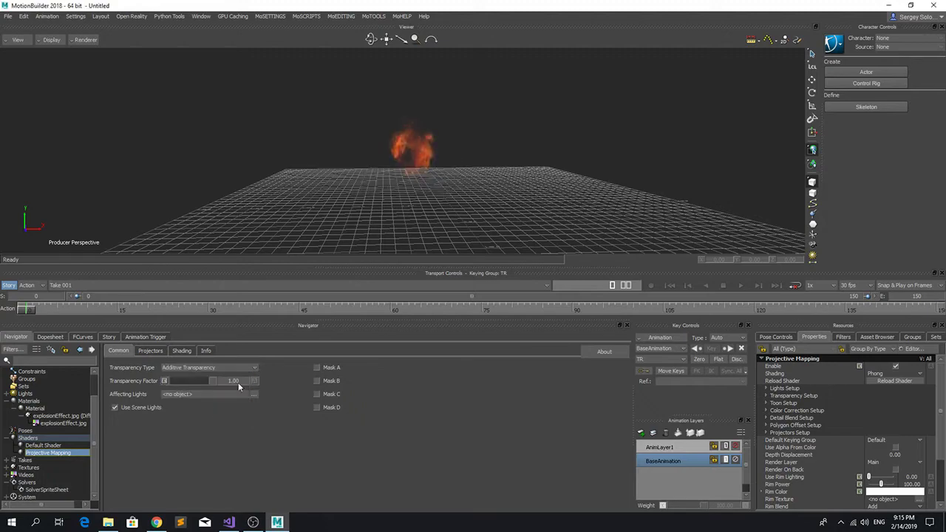
{"action": "mouse_move", "coordinate": [453, 171]}
{"action": "left_mouse_down", "text": "ctrl+shift"}
{"action": "mouse_move", "coordinate": [503, 176]}
{"action": "mouse_move", "coordinate": [422, 179]}
{"action": "mouse_move", "coordinate": [507, 186]}
{"action": "mouse_move", "coordinate": [443, 173]}
{"action": "left_mouse_up", "text": "ctrl+shift"}
Set the video plane's SpriteSheet Speed to 3
{"action": "left_click", "coordinate": [422, 163]}
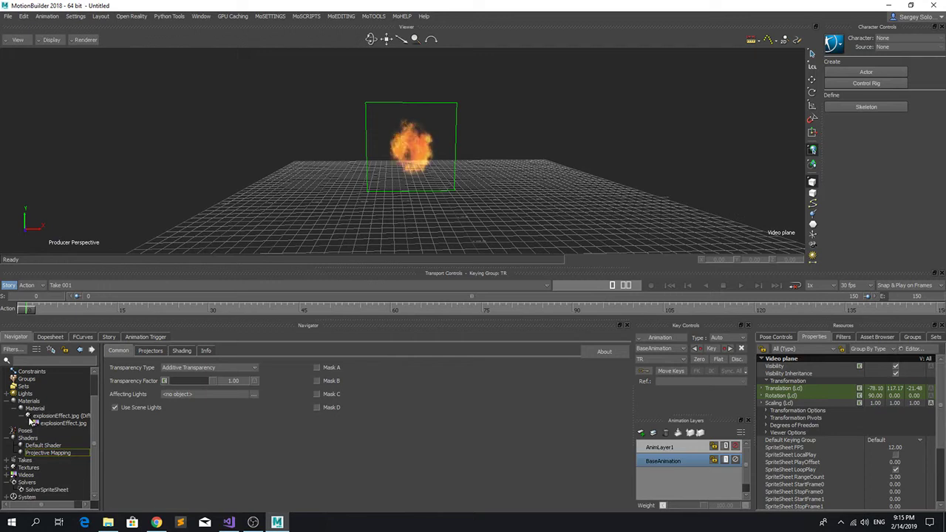
{"action": "scroll", "coordinate": [30, 418], "scroll_direction": "up", "scroll_amount": 2}
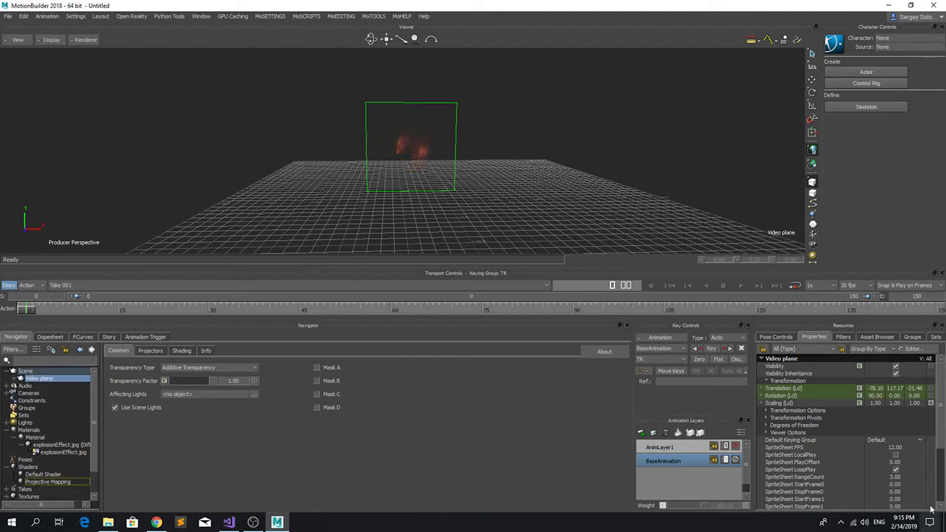
{"action": "scroll", "coordinate": [833, 450], "scroll_direction": "down", "scroll_amount": 3}
{"action": "double_click", "coordinate": [880, 462]}
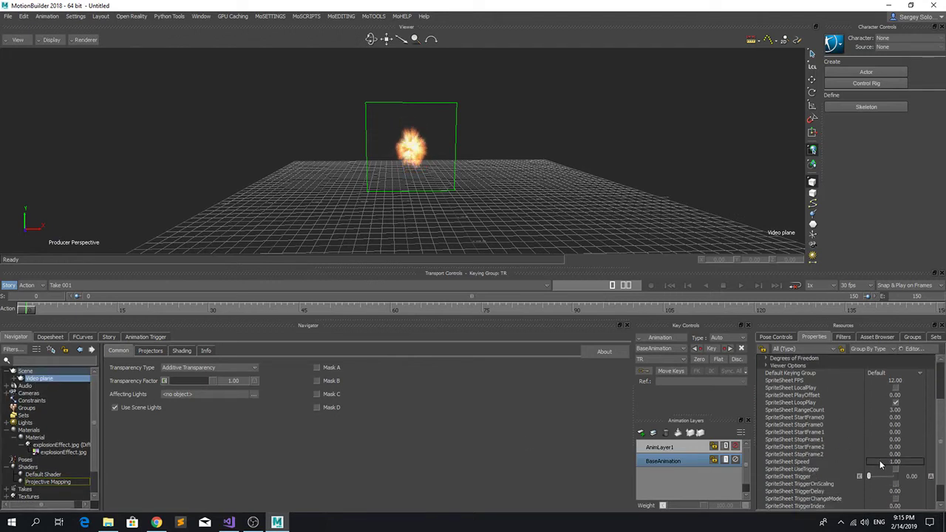
{"action": "type", "text": "3"}
{"action": "key", "text": "Return"}
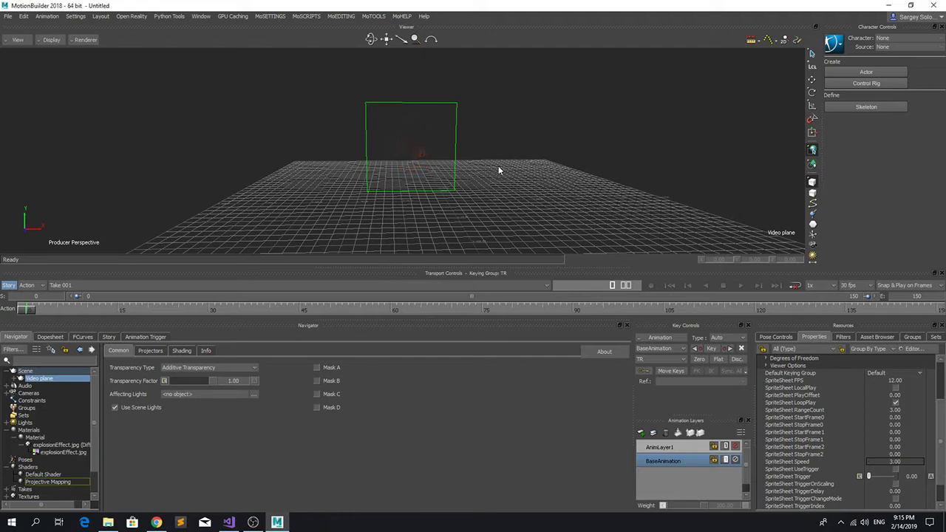
{"action": "left_click_drag", "start_coordinate": [499, 168], "coordinate": [483, 189], "text": "ctrl+shift"}
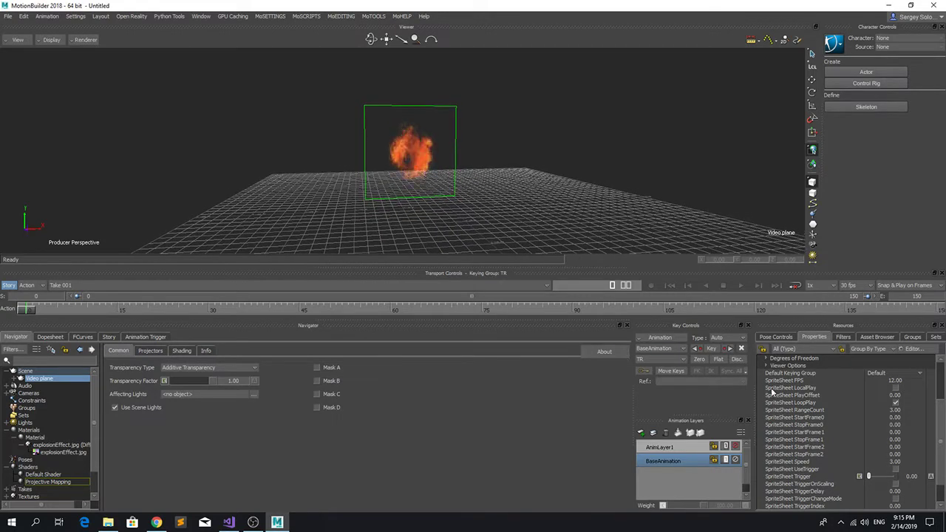
{"action": "left_click_drag", "start_coordinate": [542, 144], "coordinate": [520, 155], "text": "ctrl+shift"}
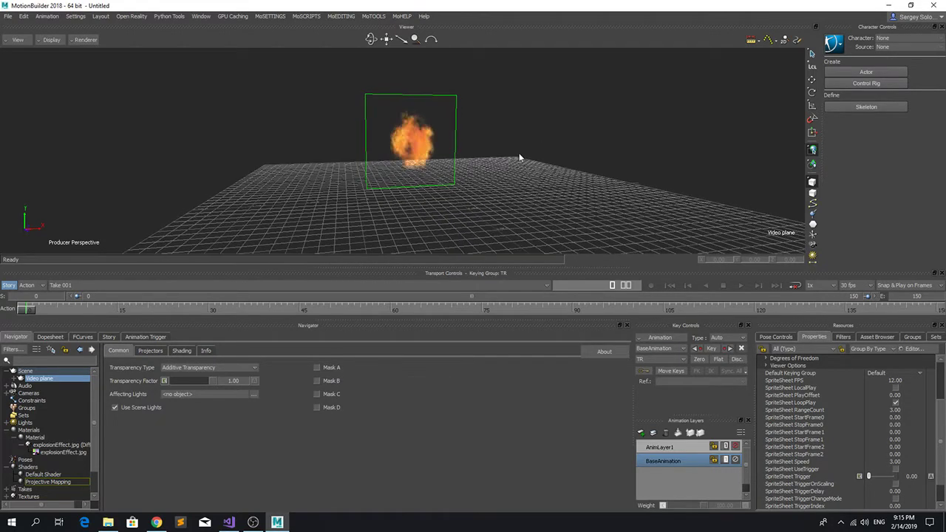
Enable SpriteSheet UseTrigger and disable LoopPlay on the video plane, and test playback with the SpriteSheet Trigger value
{"action": "left_click", "coordinate": [810, 470]}
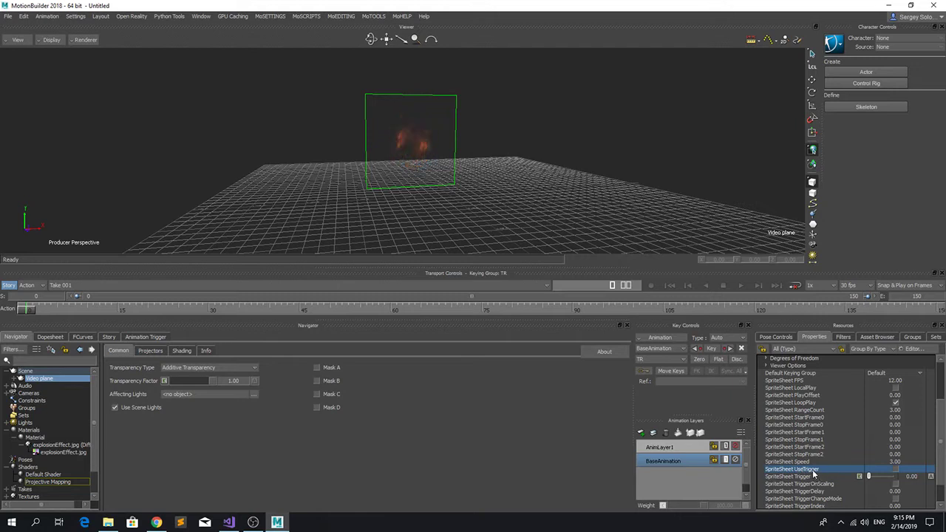
{"action": "left_click", "coordinate": [896, 471]}
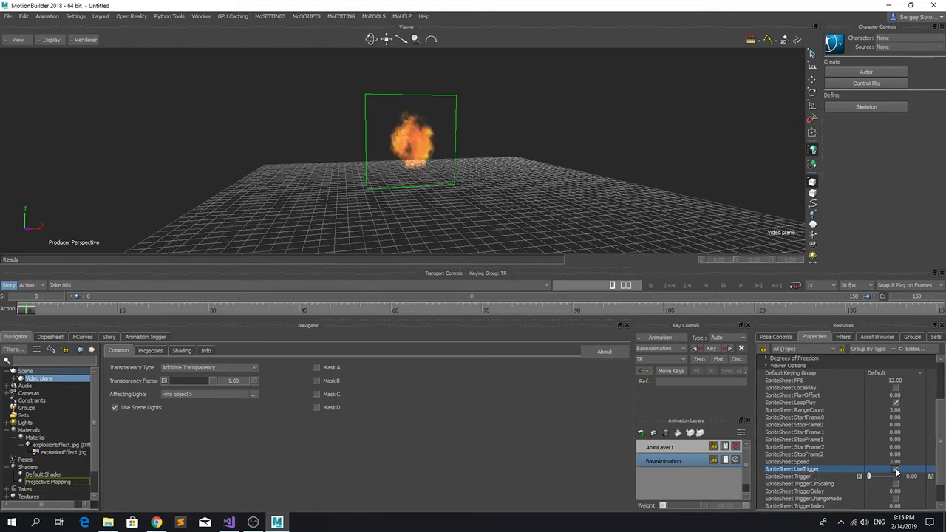
{"action": "left_click", "coordinate": [832, 402]}
{"action": "left_click", "coordinate": [895, 403]}
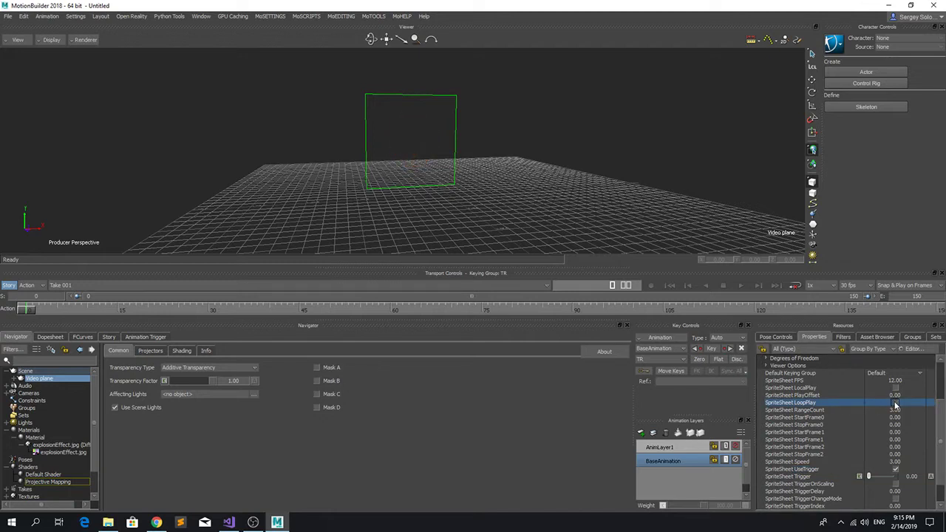
{"action": "left_click_drag", "start_coordinate": [473, 183], "coordinate": [487, 186], "text": "ctrl+shift"}
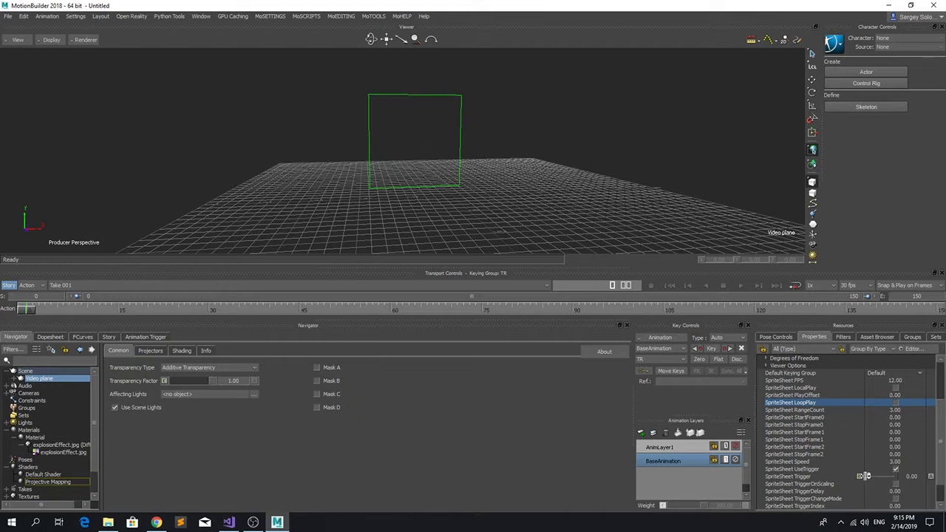
{"action": "left_click_drag", "start_coordinate": [869, 478], "coordinate": [765, 476]}
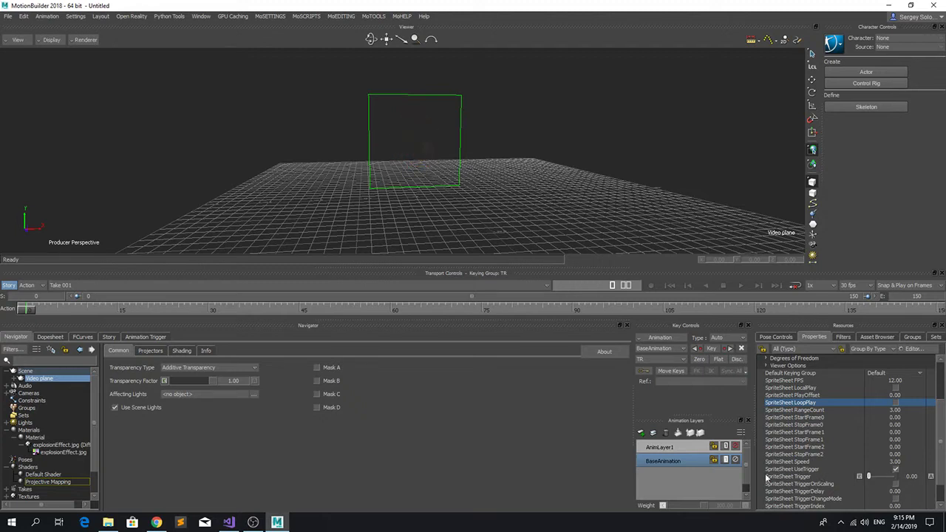
Enable SpriteSheet TriggerOnScaling, and test it by scaling the video plane to 0 and back to 1 on all axes
{"action": "left_click", "coordinate": [806, 484]}
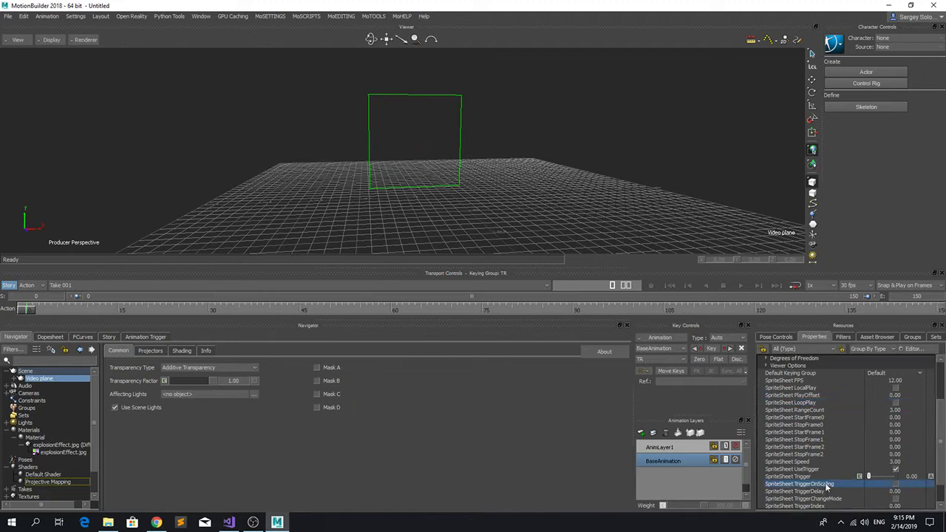
{"action": "left_click", "coordinate": [895, 485]}
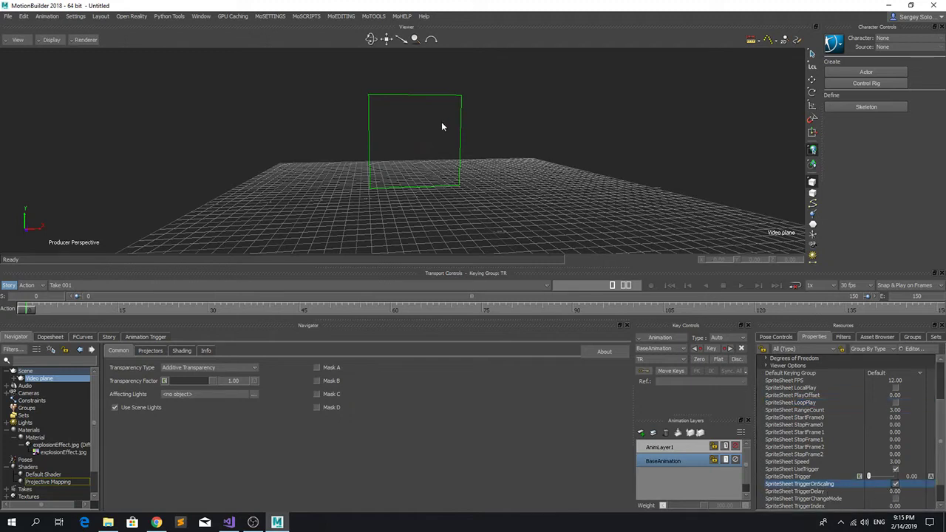
{"action": "left_click_drag", "start_coordinate": [469, 181], "coordinate": [549, 212], "text": "shift"}
{"action": "key", "text": "s"}
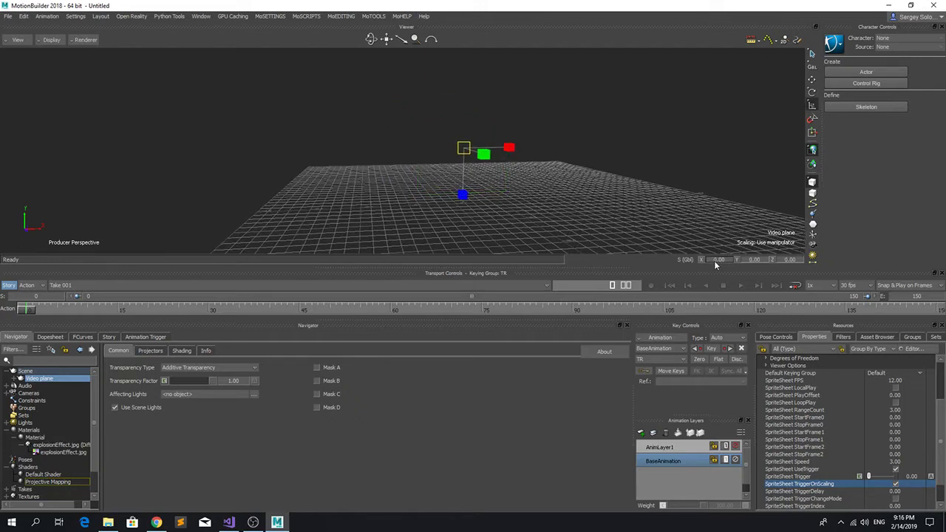
{"action": "left_click_drag", "start_coordinate": [590, 193], "coordinate": [576, 190], "text": "shift"}
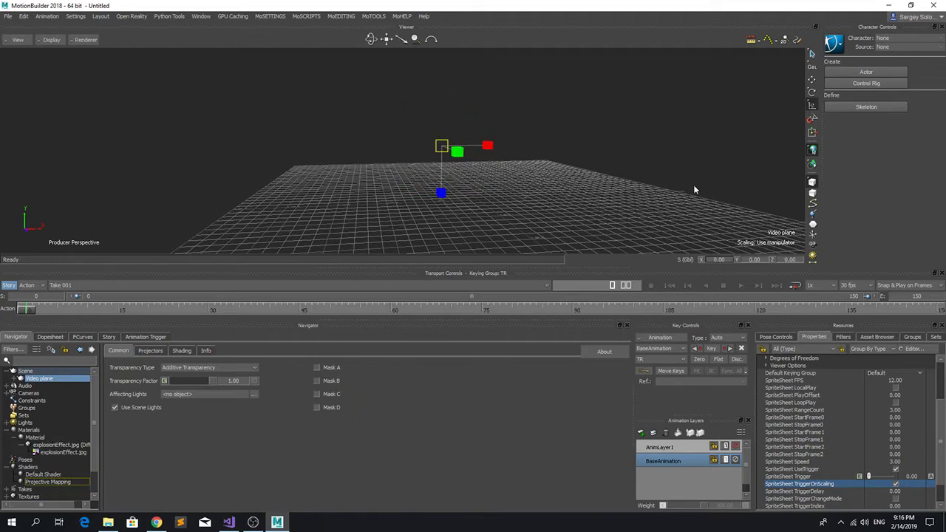
{"action": "type", "text": "1"}
{"action": "key", "text": "Return"}
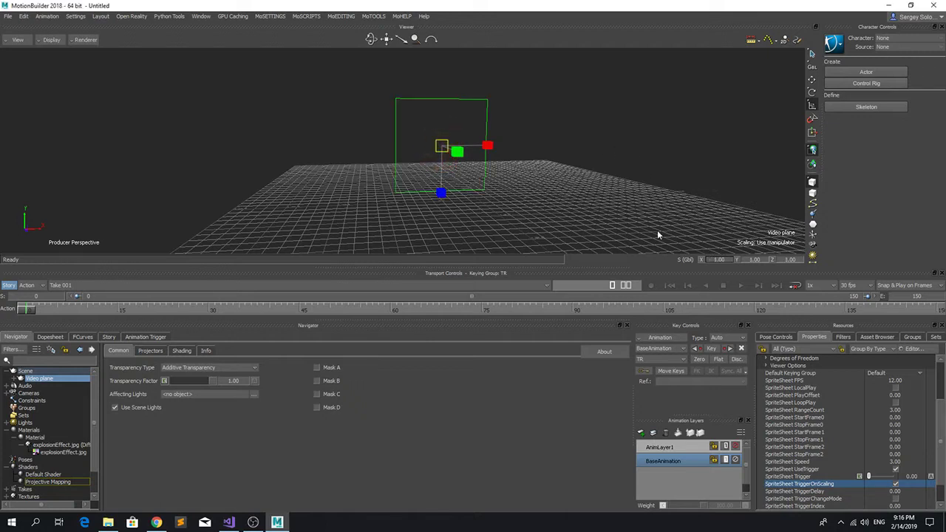
Turn SpriteSheet LoopPlay back on for the video plane
{"action": "scroll", "coordinate": [784, 479], "scroll_direction": "down", "scroll_amount": 2}
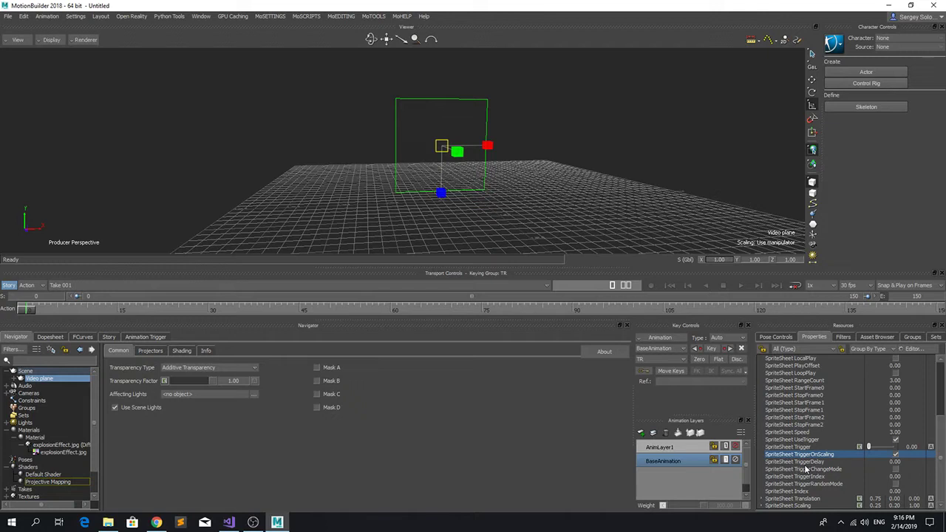
{"action": "scroll", "coordinate": [806, 460], "scroll_direction": "up", "scroll_amount": 1}
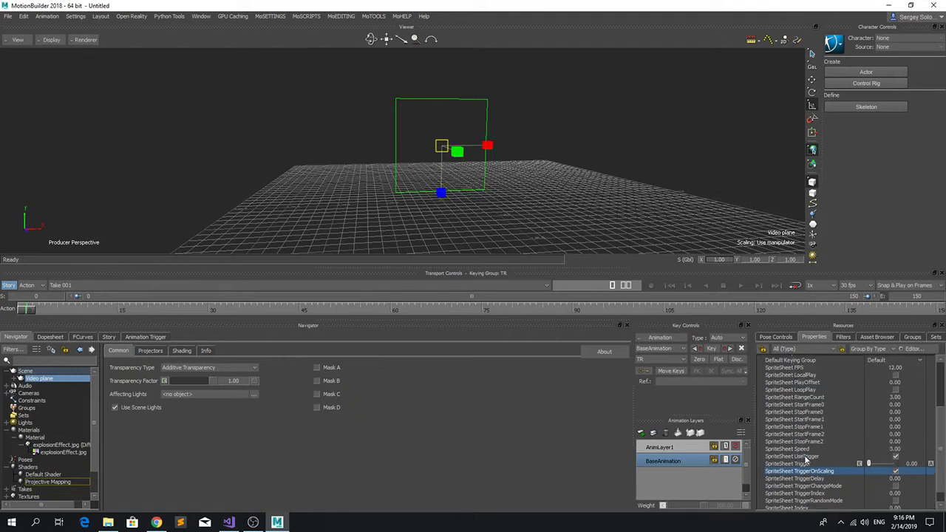
{"action": "left_click", "coordinate": [896, 391]}
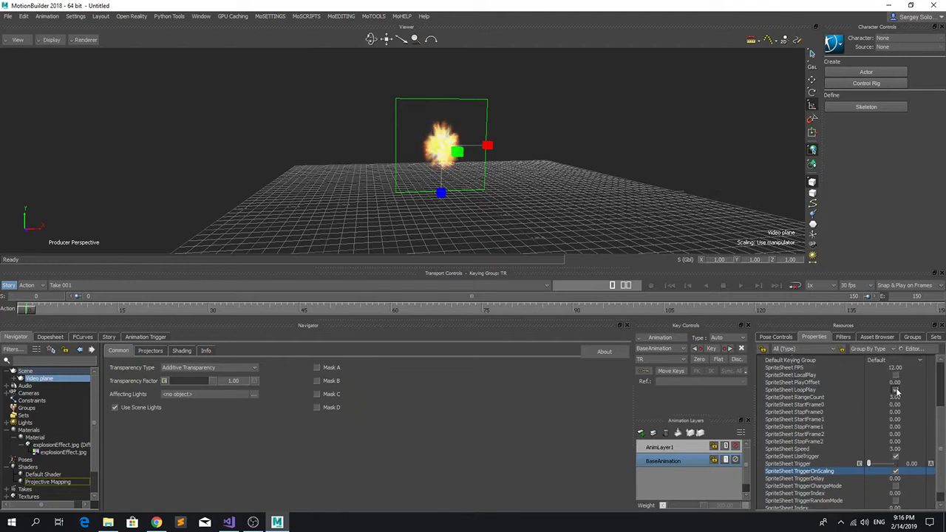
{"action": "left_click_drag", "start_coordinate": [496, 184], "coordinate": [552, 216], "text": "ctrl+shift"}
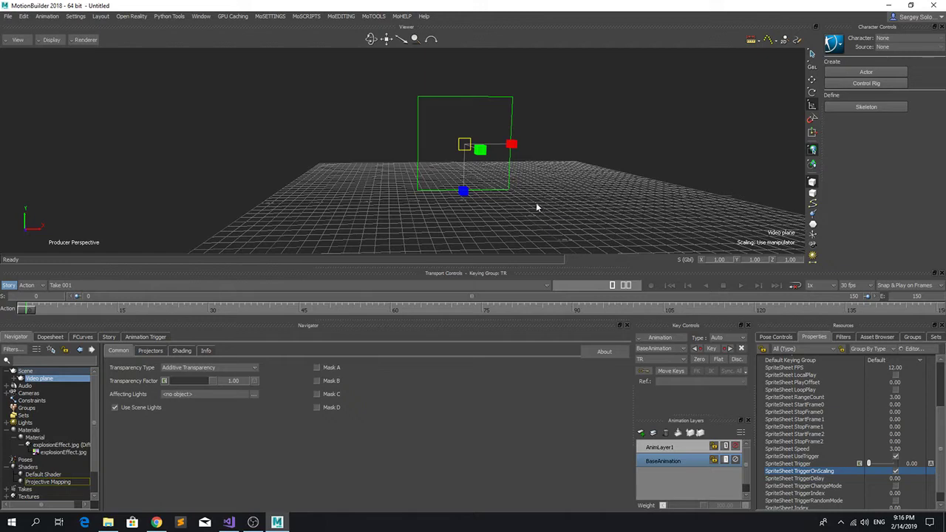
{"action": "left_click_drag", "start_coordinate": [537, 207], "coordinate": [557, 227], "text": "ctrl+shift"}
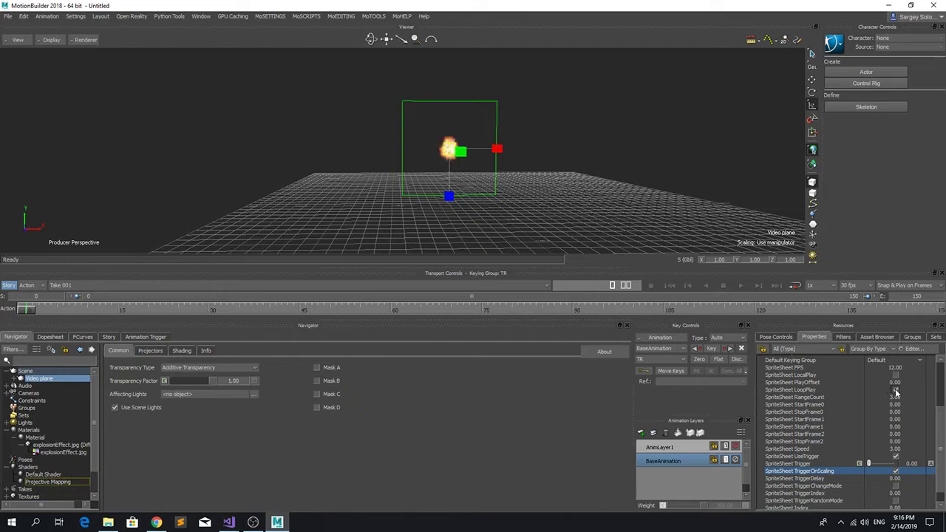
{"action": "left_click_drag", "start_coordinate": [574, 196], "coordinate": [487, 185], "text": "ctrl+shift"}
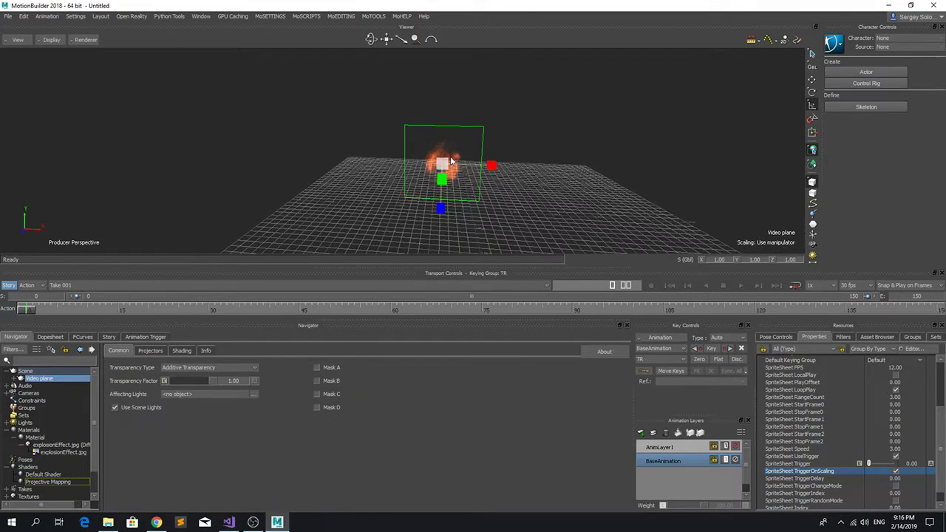
Duplicate the video plane twice and move the copies to opposite sides of the original, at about X 162 and X -362
{"action": "right_click", "coordinate": [451, 161]}
{"action": "left_click", "coordinate": [487, 178]}
{"action": "key", "text": "t"}
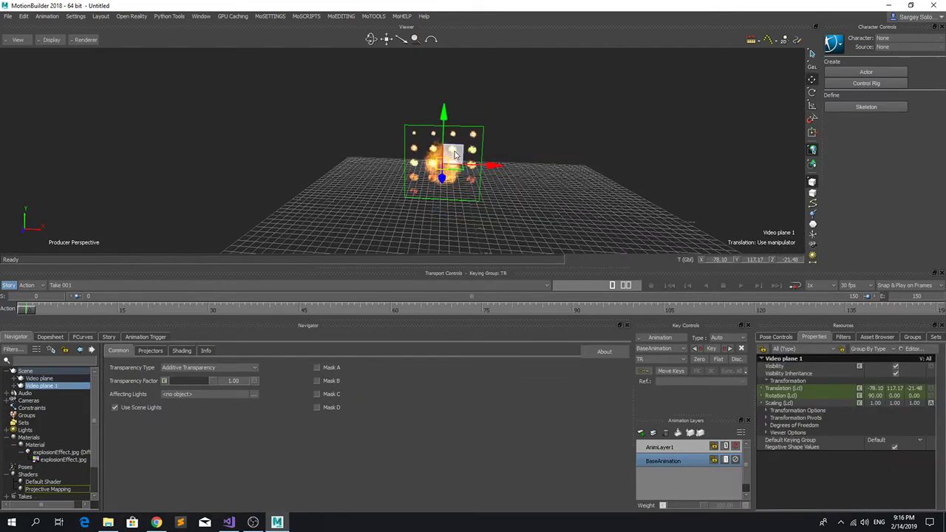
{"action": "left_click_drag", "start_coordinate": [455, 154], "coordinate": [558, 155]}
{"action": "left_click", "coordinate": [450, 156]}
{"action": "right_click", "coordinate": [453, 156]}
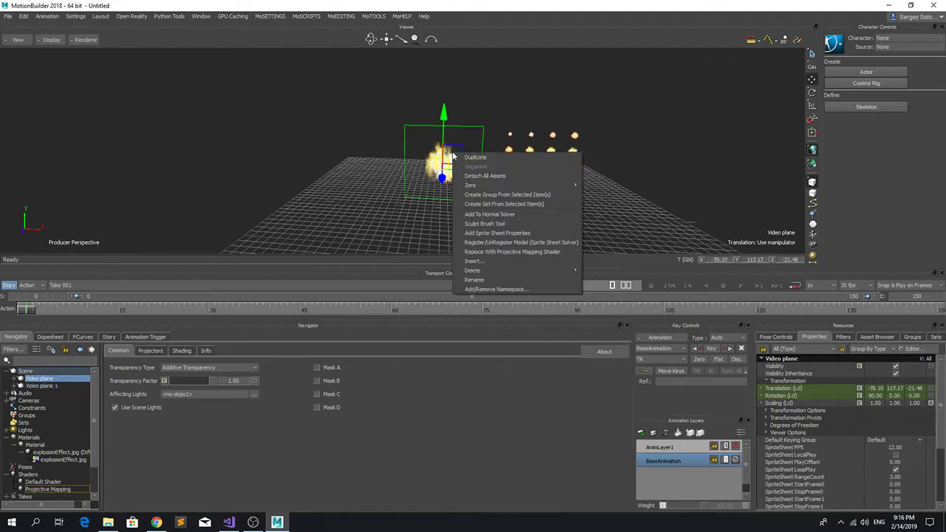
{"action": "left_click", "coordinate": [475, 157]}
{"action": "left_click_drag", "start_coordinate": [473, 158], "coordinate": [366, 148]}
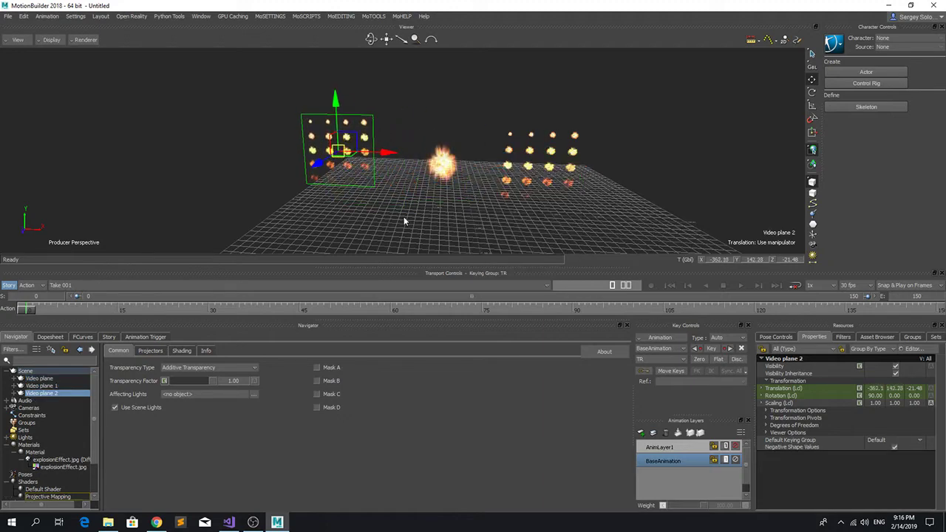
Register both duplicated video planes with the Sprite Sheet Solver
{"action": "right_click", "coordinate": [358, 165]}
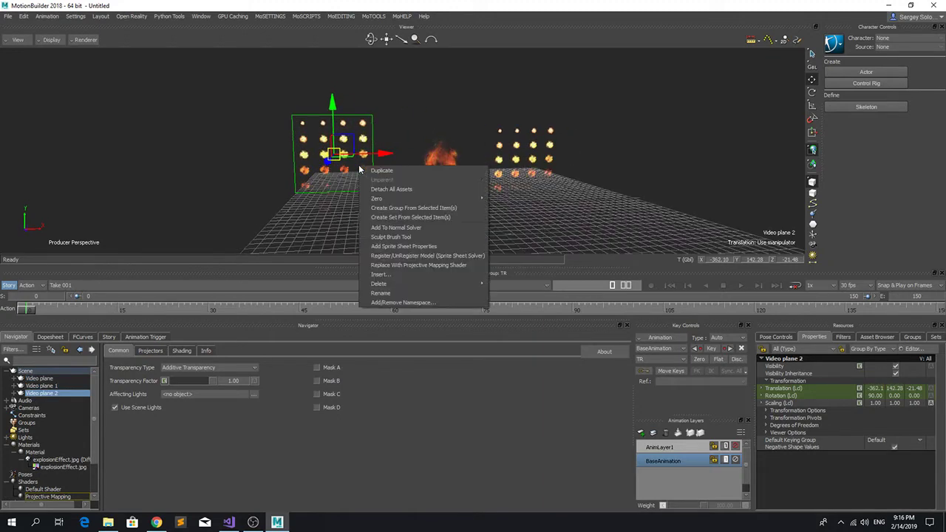
{"action": "left_click", "coordinate": [366, 255]}
{"action": "left_click", "coordinate": [524, 157]}
{"action": "right_click", "coordinate": [524, 159]}
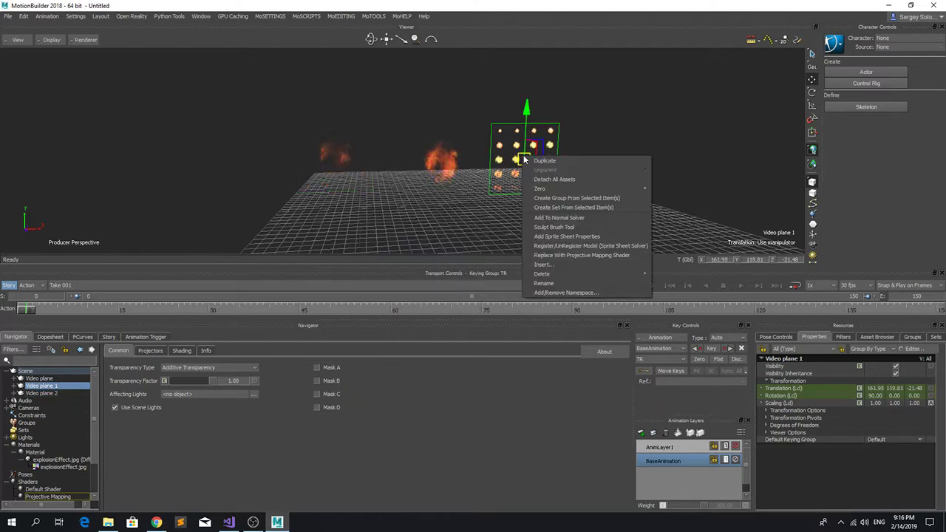
{"action": "left_click", "coordinate": [532, 245]}
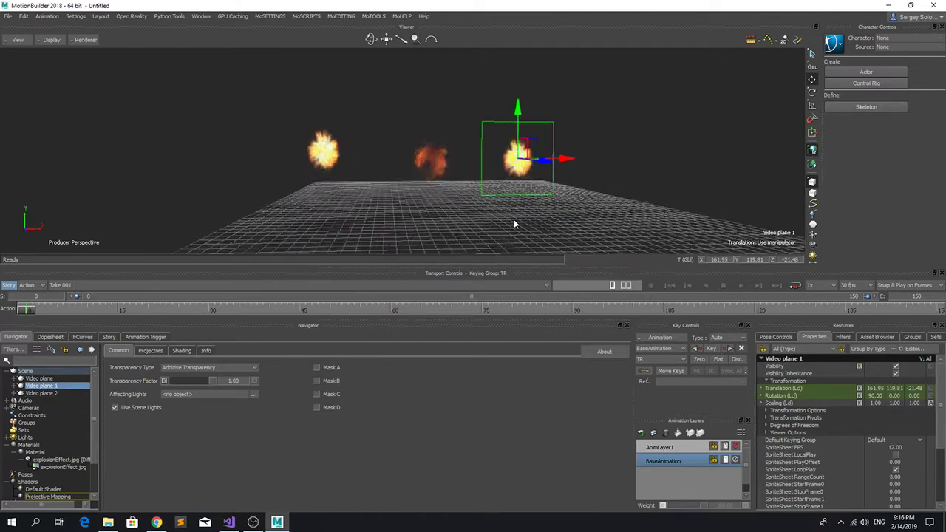
Set the SpriteSheet Speed of Video plane 1 to 3
{"action": "scroll", "coordinate": [879, 454], "scroll_direction": "down", "scroll_amount": 3}
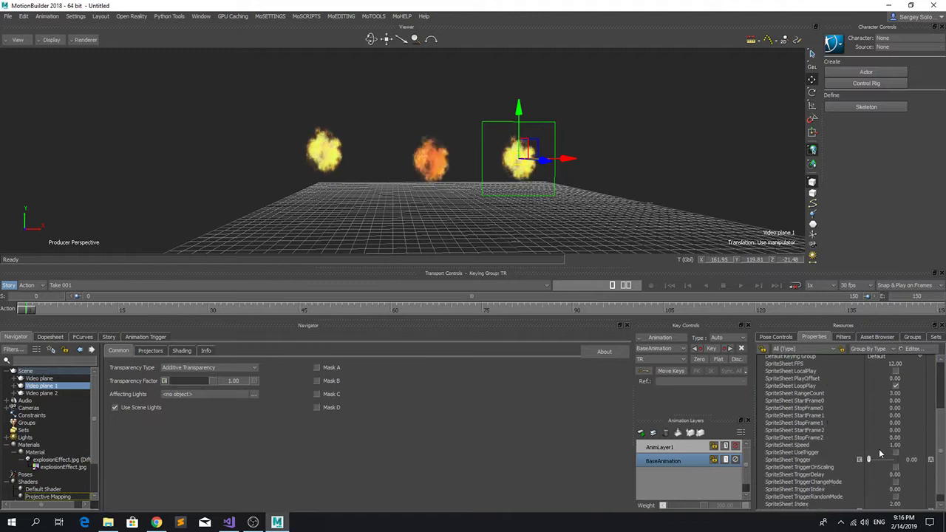
{"action": "double_click", "coordinate": [889, 447]}
{"action": "type", "text": "3"}
{"action": "key", "text": "Return"}
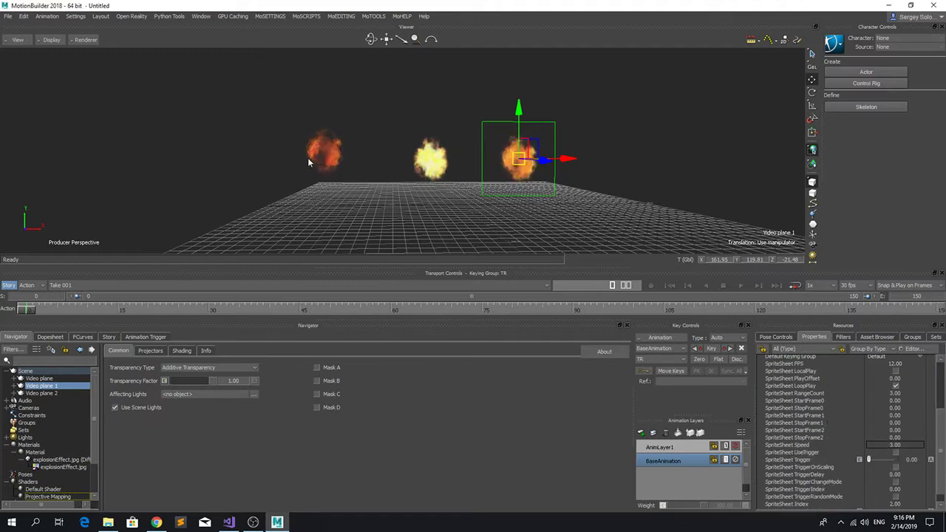
Check Video plane 2's SpriteSheet properties and watch the three explosions play with nothing selected
{"action": "left_click", "coordinate": [326, 154]}
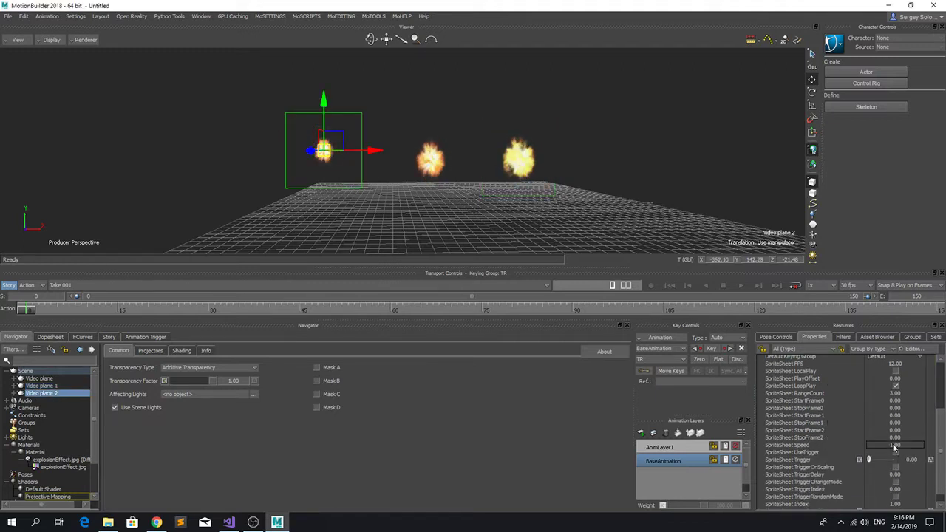
{"action": "left_click", "coordinate": [487, 222]}
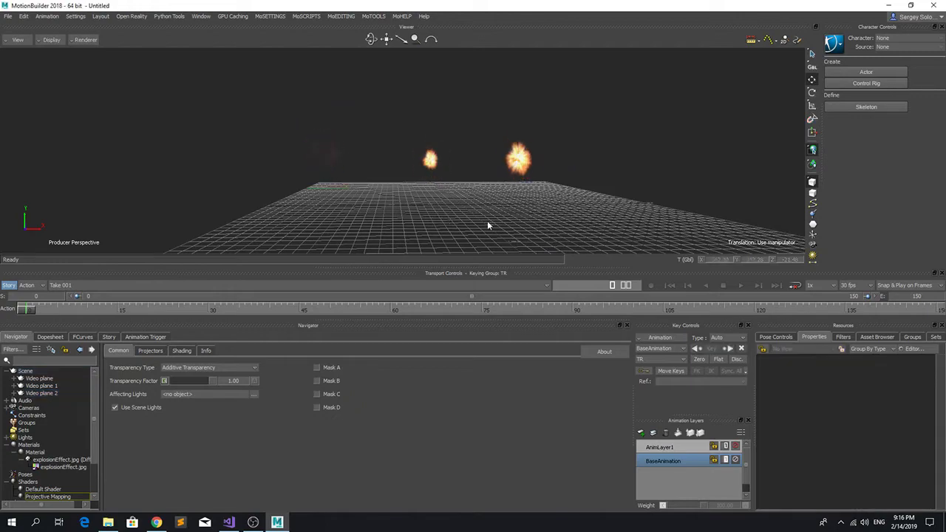
{"action": "left_click_drag", "start_coordinate": [487, 222], "coordinate": [475, 205], "text": "ctrl+shift"}
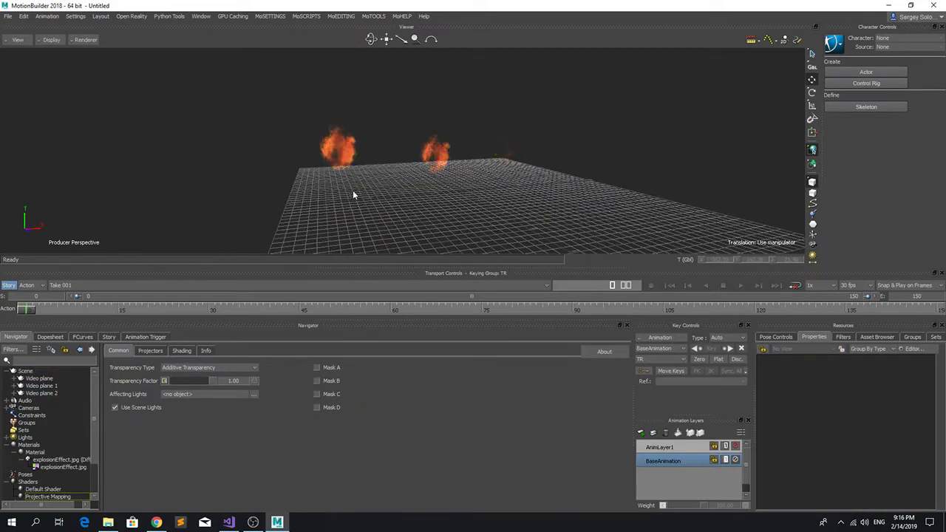
Insert an Aim Sprite constraint and assign all three video planes as its constrained objects
{"action": "left_click_drag", "start_coordinate": [353, 194], "coordinate": [436, 229], "text": "ctrl+shift"}
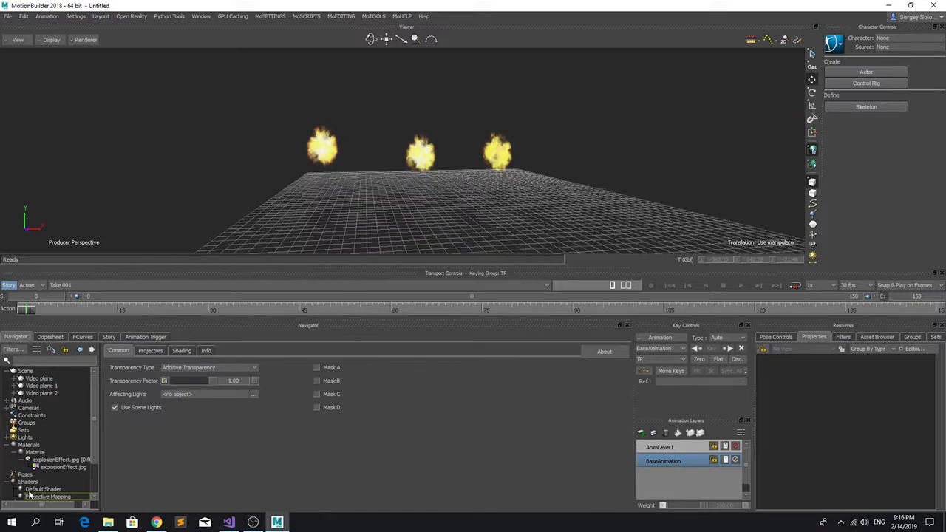
{"action": "right_click", "coordinate": [41, 415]}
{"action": "mouse_move", "coordinate": [49, 430]}
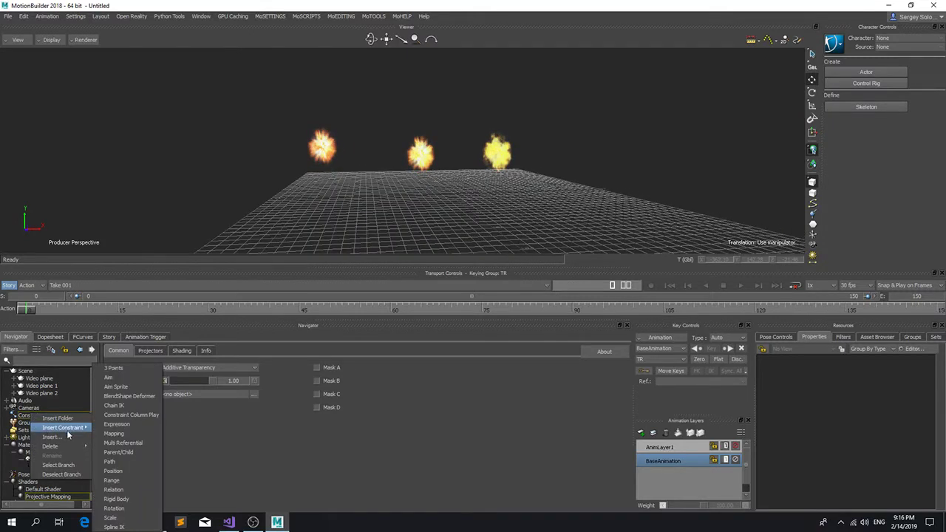
{"action": "left_click", "coordinate": [130, 386]}
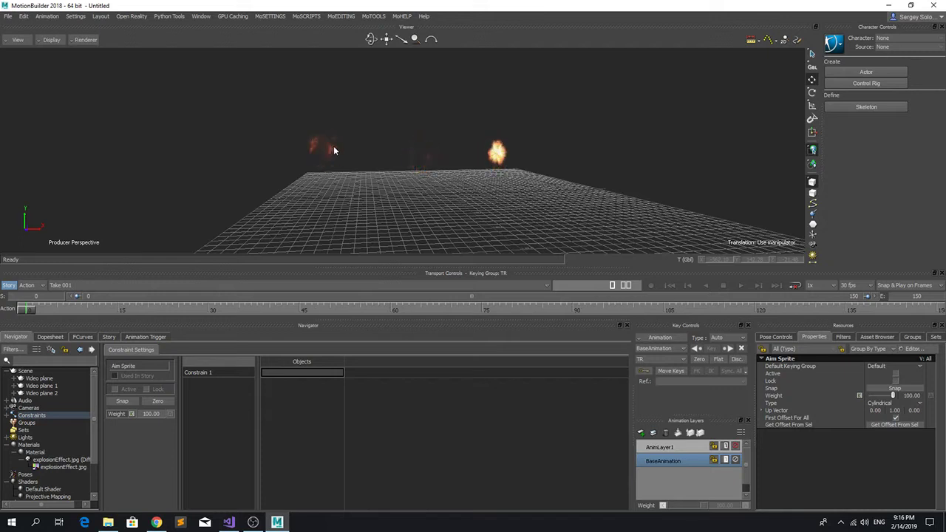
{"action": "left_click_drag", "start_coordinate": [334, 145], "coordinate": [510, 188]}
{"action": "left_click_drag", "start_coordinate": [442, 231], "coordinate": [312, 374], "text": "alt"}
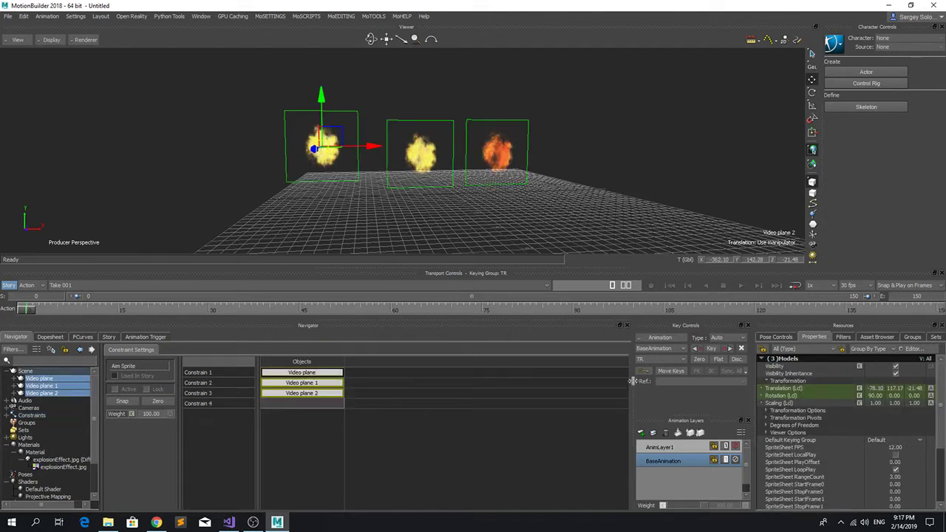
Activate the Aim Sprite constraint with Snap and set its Type to Spherical
{"action": "left_click", "coordinate": [122, 401]}
{"action": "left_click_drag", "start_coordinate": [420, 241], "coordinate": [592, 226], "text": "ctrl+shift"}
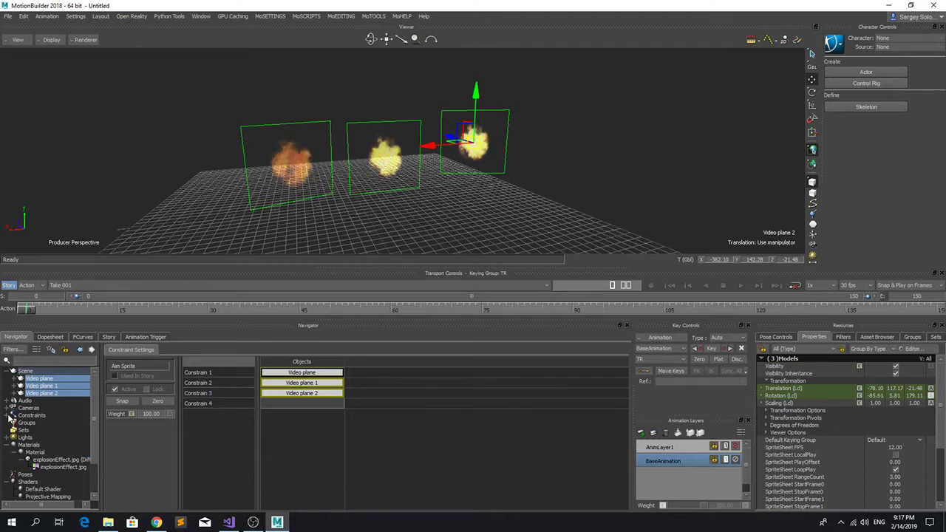
{"action": "double_click", "coordinate": [31, 416]}
{"action": "left_click", "coordinate": [37, 423]}
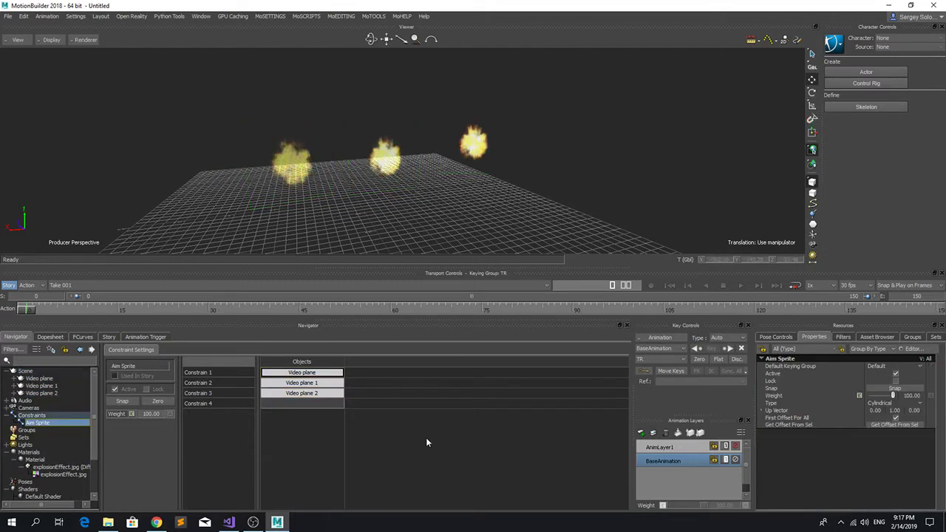
{"action": "left_click", "coordinate": [881, 403]}
{"action": "left_click", "coordinate": [880, 419]}
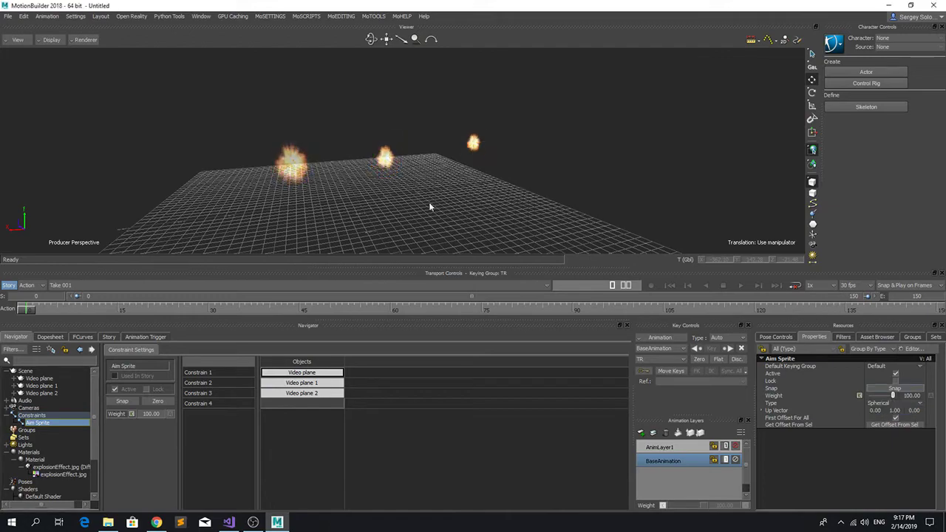
{"action": "mouse_move", "coordinate": [429, 203]}
{"action": "left_mouse_down", "text": "ctrl+shift"}
{"action": "mouse_move", "coordinate": [471, 275]}
{"action": "mouse_move", "coordinate": [451, 156]}
{"action": "mouse_move", "coordinate": [436, 237]}
{"action": "mouse_move", "coordinate": [404, 219]}
{"action": "mouse_move", "coordinate": [300, 212]}
{"action": "mouse_move", "coordinate": [484, 218]}
{"action": "mouse_move", "coordinate": [469, 207]}
{"action": "mouse_move", "coordinate": [444, 214]}
{"action": "left_mouse_up", "text": "ctrl+shift"}
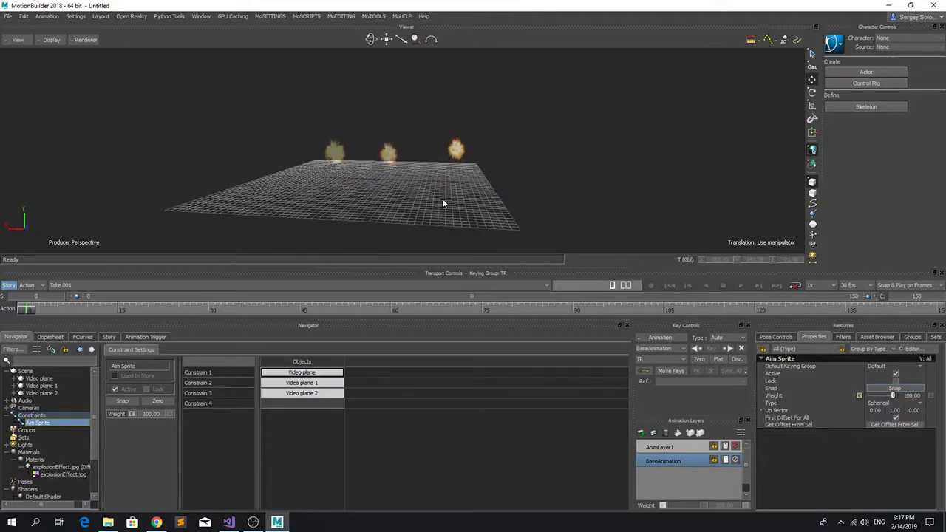
Deactivate the SolverSpriteSheet solver to show the full sprite sheets on the video planes
{"action": "scroll", "coordinate": [59, 451], "scroll_direction": "down", "scroll_amount": 2}
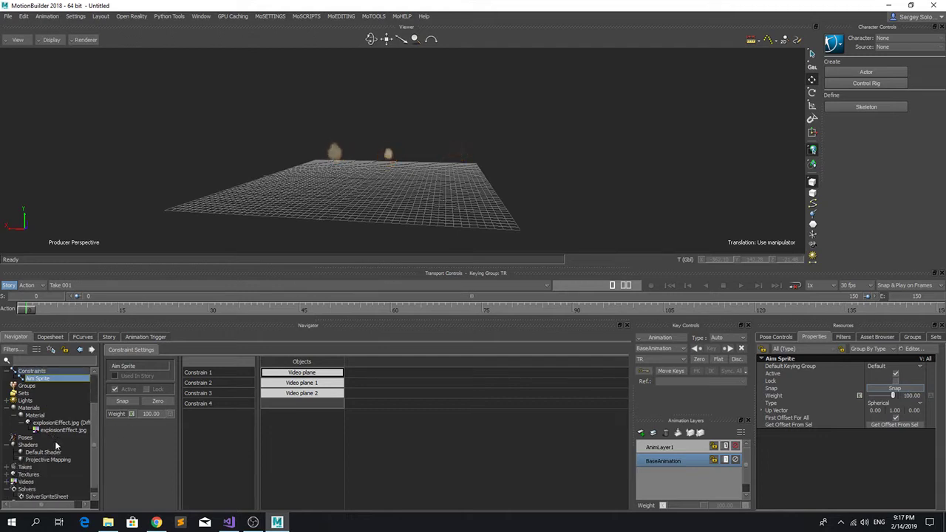
{"action": "left_click", "coordinate": [46, 490]}
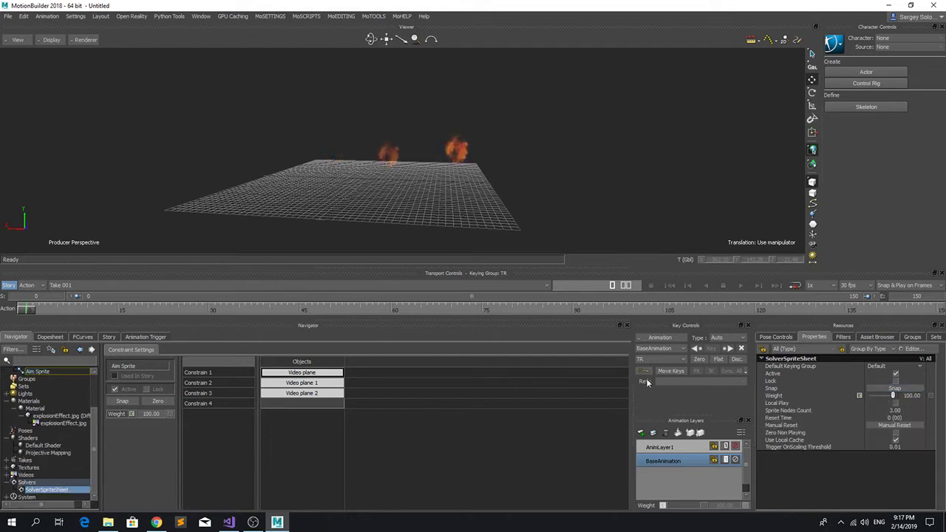
{"action": "left_click", "coordinate": [895, 374]}
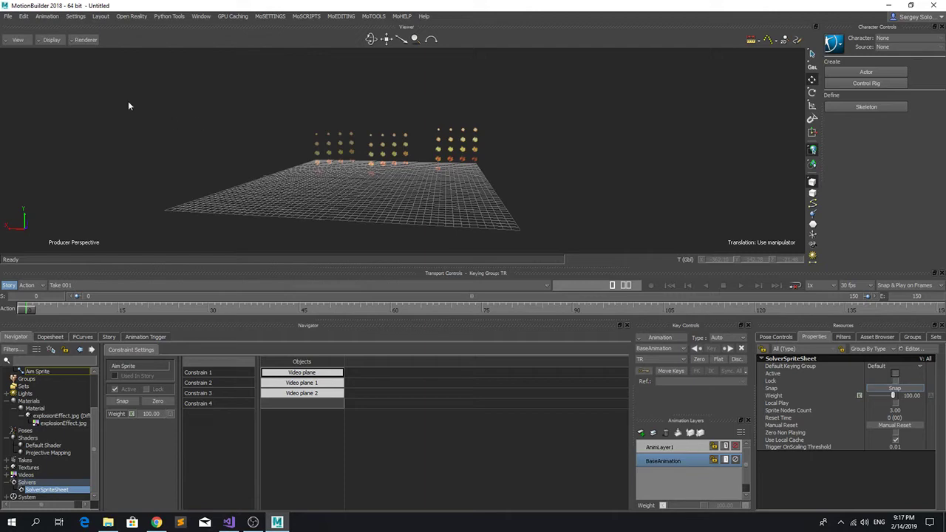
Start a new scene and open the recent file mobuTestNormals.fbx with its default open options
{"action": "left_click", "coordinate": [8, 16]}
{"action": "left_click", "coordinate": [11, 28]}
{"action": "left_click", "coordinate": [472, 289]}
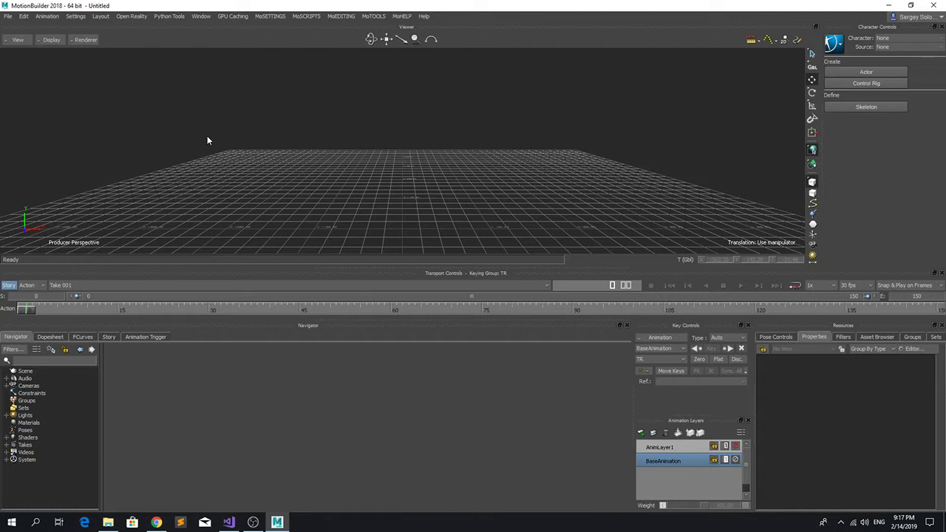
{"action": "left_click", "coordinate": [7, 16]}
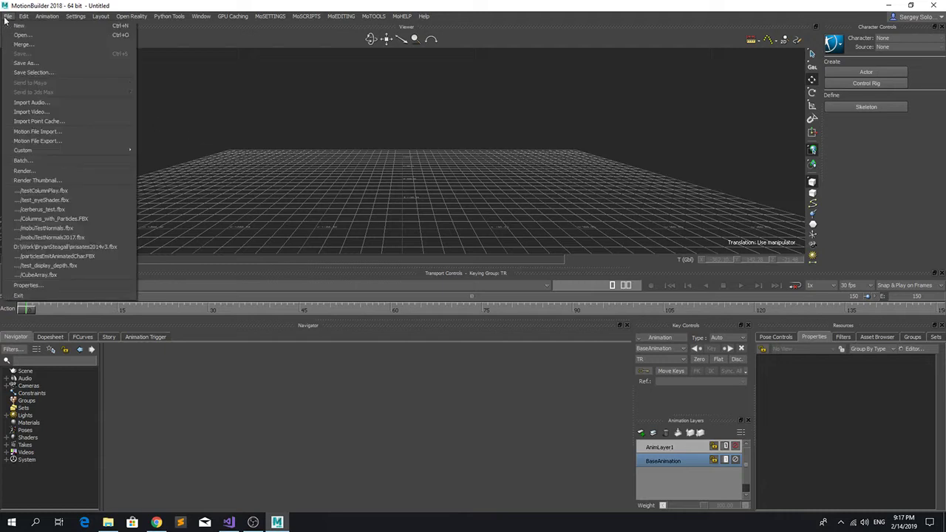
{"action": "left_click", "coordinate": [98, 221]}
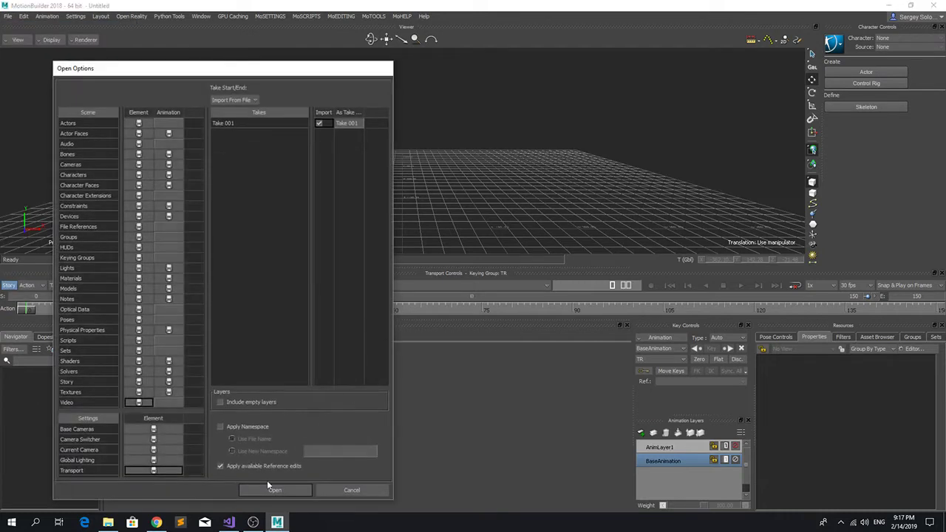
{"action": "left_click", "coordinate": [270, 488]}
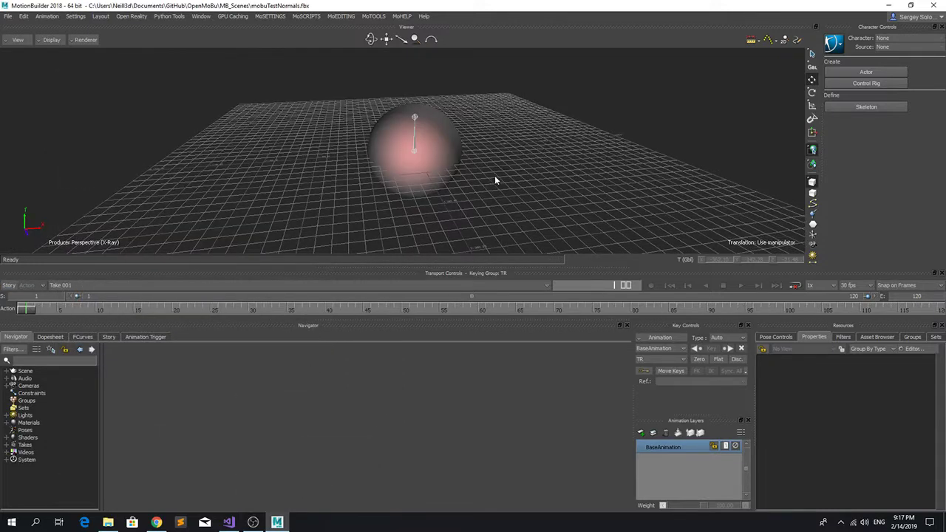
Scrub the animation to frames 57 and 66 and examine the deforming sphere's shading from several angles
{"action": "left_click_drag", "start_coordinate": [495, 180], "coordinate": [518, 148], "text": "ctrl+shift"}
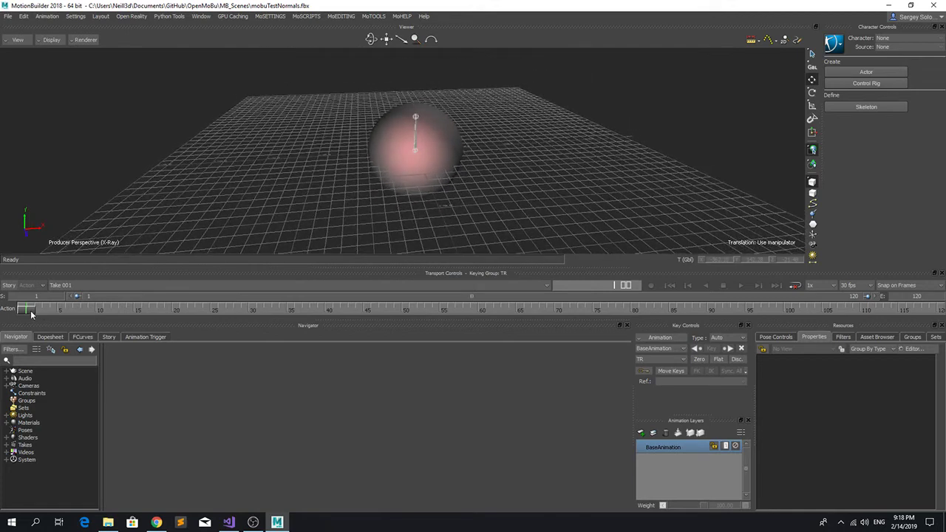
{"action": "left_click_drag", "start_coordinate": [31, 313], "coordinate": [458, 295]}
{"action": "left_click_drag", "start_coordinate": [468, 202], "coordinate": [401, 133], "text": "ctrl+shift"}
{"action": "left_click_drag", "start_coordinate": [517, 194], "coordinate": [437, 161], "text": "ctrl+shift"}
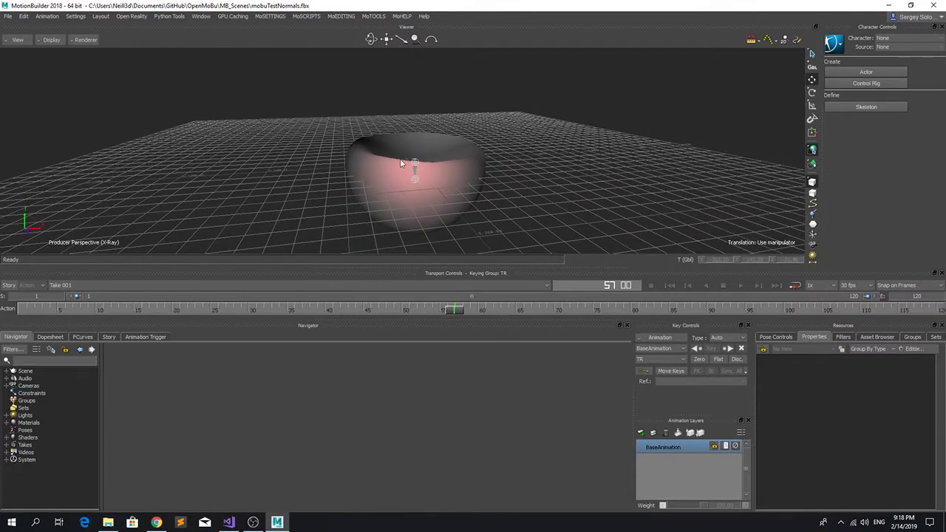
{"action": "left_click_drag", "start_coordinate": [585, 205], "coordinate": [592, 251], "text": "ctrl+shift"}
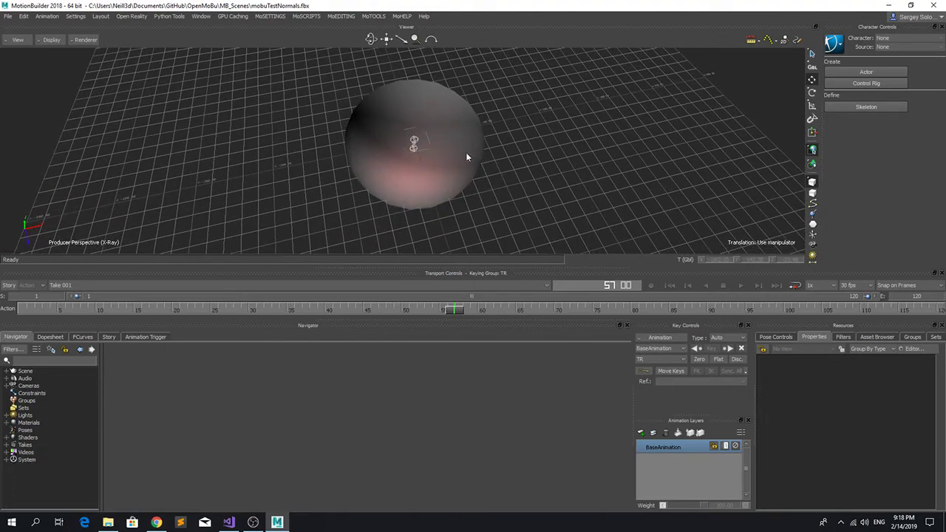
{"action": "left_click_drag", "start_coordinate": [566, 206], "coordinate": [522, 219], "text": "ctrl+shift"}
{"action": "mouse_move", "coordinate": [453, 310]}
{"action": "left_mouse_down"}
{"action": "mouse_move", "coordinate": [93, 310]}
{"action": "mouse_move", "coordinate": [523, 310]}
{"action": "left_mouse_up"}
{"action": "mouse_move", "coordinate": [511, 151]}
{"action": "left_mouse_down", "text": "ctrl+shift"}
{"action": "mouse_move", "coordinate": [513, 198]}
{"action": "mouse_move", "coordinate": [509, 184]}
{"action": "mouse_move", "coordinate": [521, 153]}
{"action": "mouse_move", "coordinate": [526, 159]}
{"action": "left_mouse_up", "text": "ctrl+shift"}
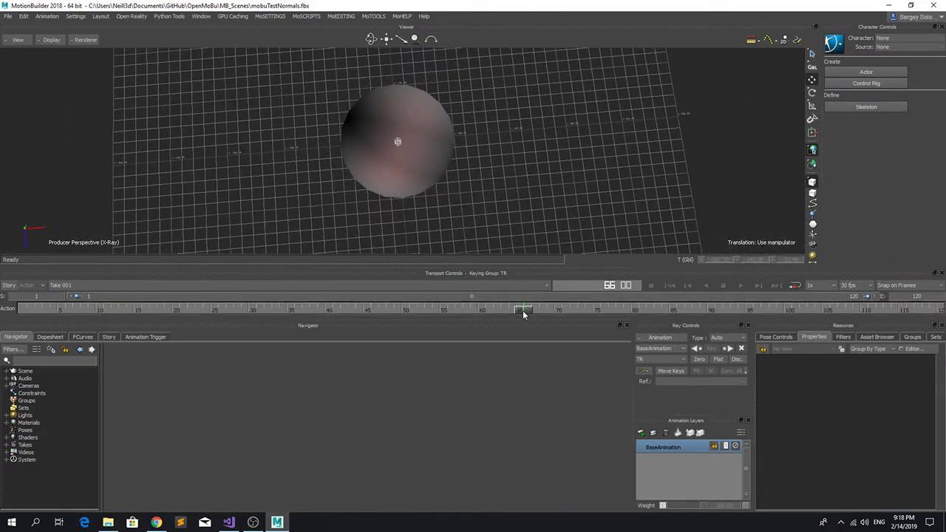
Return to the first frame and switch the viewer from X-Ray to normal display
{"action": "left_click_drag", "start_coordinate": [524, 309], "coordinate": [26, 309]}
{"action": "key", "text": "ctrl+a"}
{"action": "left_click_drag", "start_coordinate": [485, 167], "coordinate": [491, 183], "text": "shift"}
{"action": "mouse_move", "coordinate": [25, 315]}
{"action": "left_mouse_down"}
{"action": "mouse_move", "coordinate": [758, 324]}
{"action": "mouse_move", "coordinate": [26, 308]}
{"action": "left_mouse_up"}
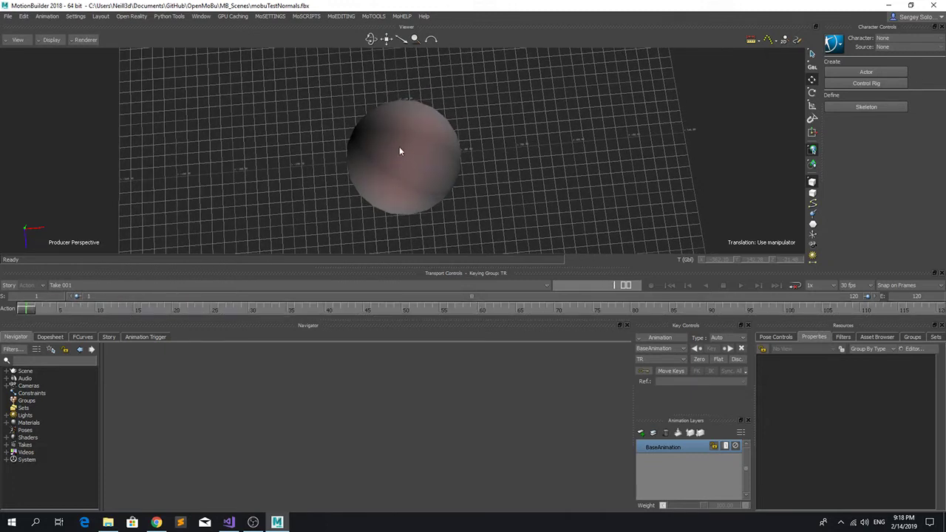
{"action": "mouse_move", "coordinate": [589, 202]}
{"action": "left_mouse_down", "text": "ctrl+shift"}
{"action": "mouse_move", "coordinate": [595, 177]}
{"action": "mouse_move", "coordinate": [479, 229]}
{"action": "left_mouse_up", "text": "ctrl+shift"}
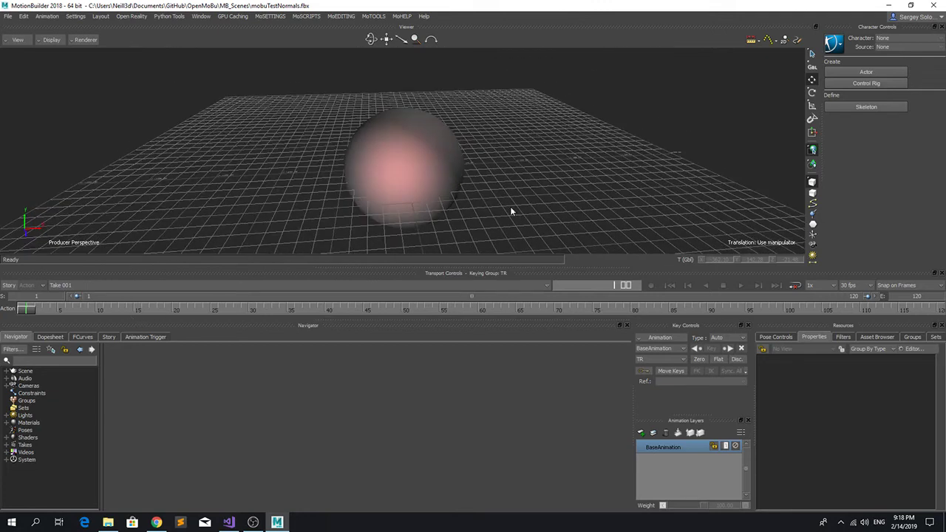
Add SolverCalculateNormals from the Solvers templates to the scene and show its properties
{"action": "left_click", "coordinate": [875, 336]}
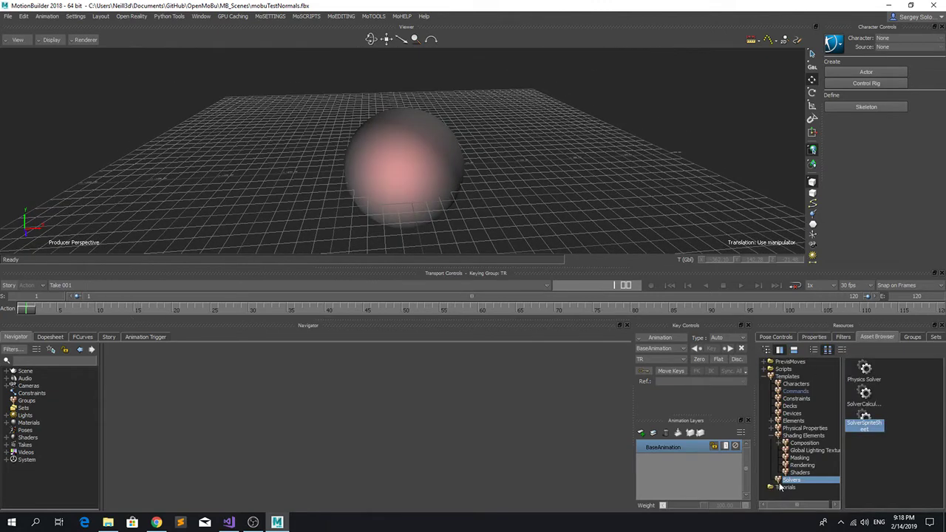
{"action": "left_click", "coordinate": [864, 399]}
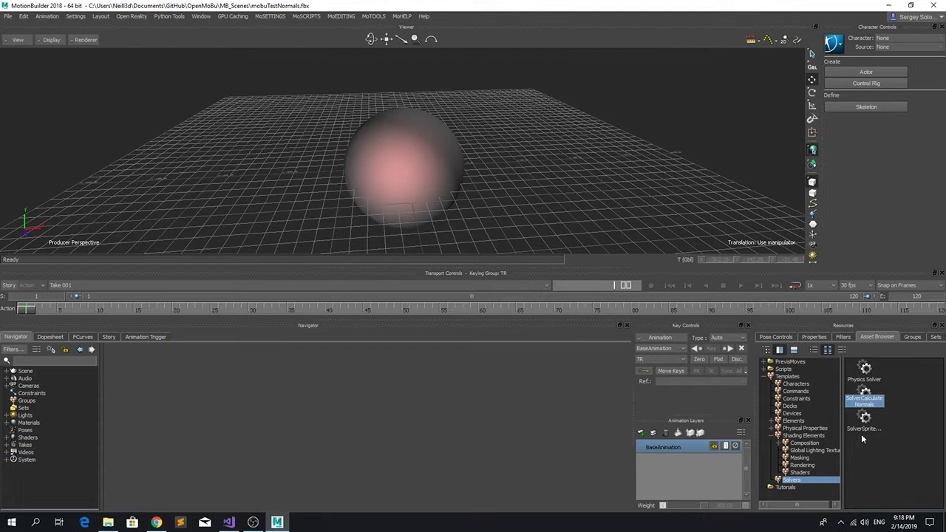
{"action": "left_click_drag", "start_coordinate": [864, 399], "coordinate": [570, 163]}
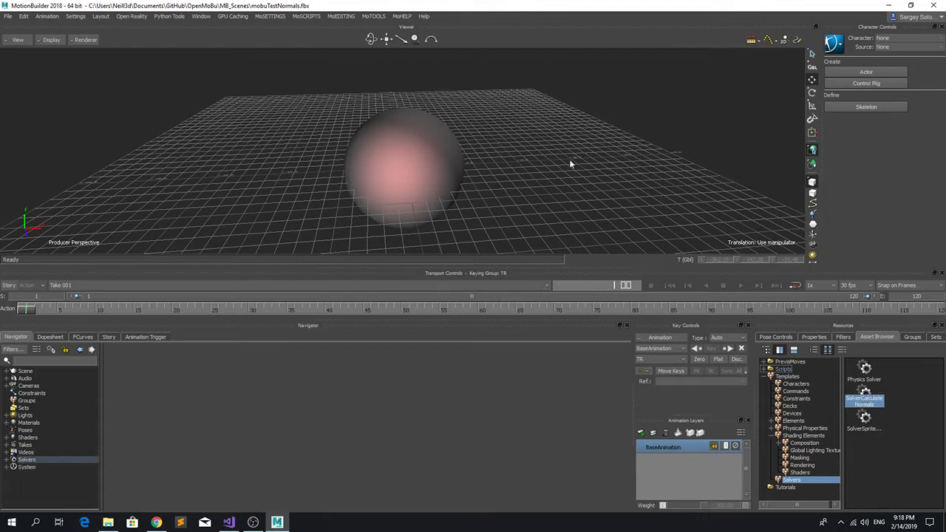
{"action": "left_click", "coordinate": [813, 337]}
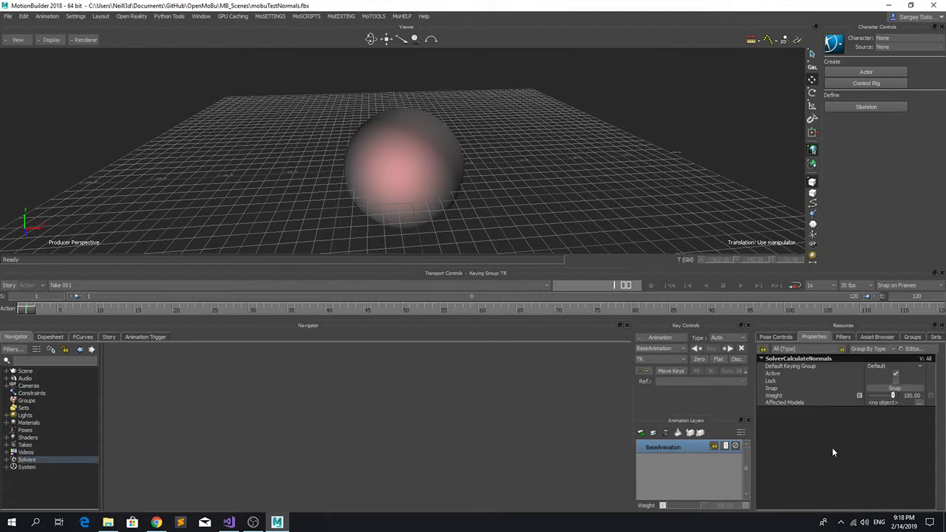
Assign testSphere to the Affected Models of SolverCalculateNormals and clear the selection
{"action": "left_click", "coordinate": [784, 403]}
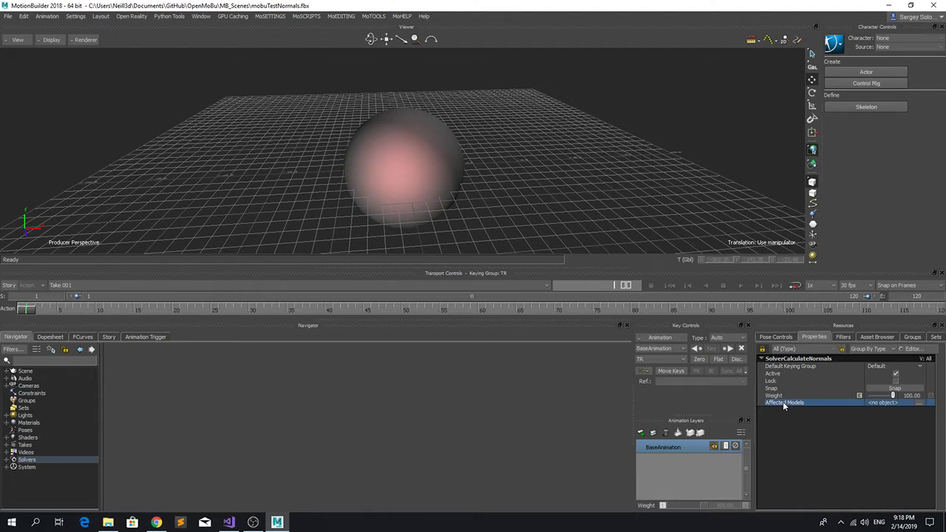
{"action": "left_click", "coordinate": [441, 164]}
{"action": "left_click_drag", "start_coordinate": [514, 163], "coordinate": [884, 405], "text": "alt"}
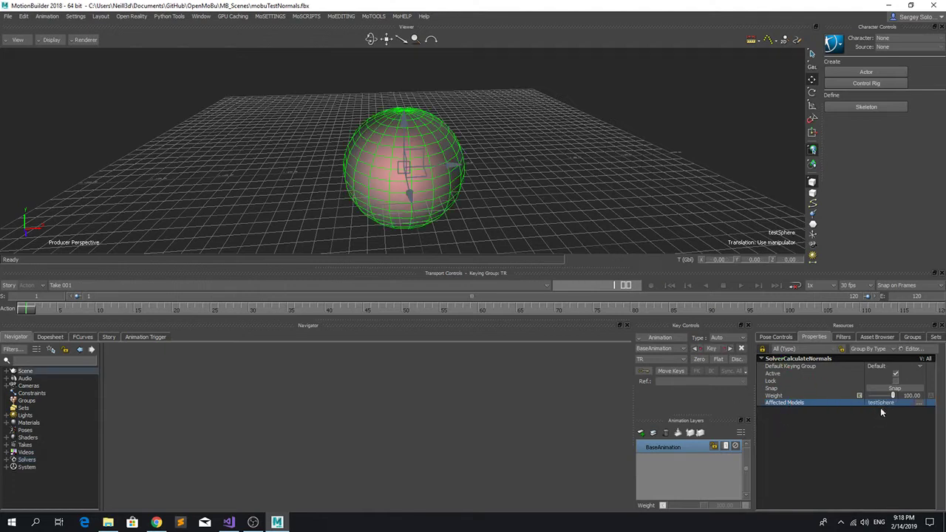
{"action": "left_click", "coordinate": [561, 189]}
Play and scrub the deformation around frames 58 and 59 to examine the sphere's recalculated normals
{"action": "left_click_drag", "start_coordinate": [579, 188], "coordinate": [566, 249], "text": "ctrl+shift"}
{"action": "mouse_move", "coordinate": [28, 309]}
{"action": "left_mouse_down"}
{"action": "mouse_move", "coordinate": [447, 331]}
{"action": "mouse_move", "coordinate": [470, 318]}
{"action": "left_mouse_up"}
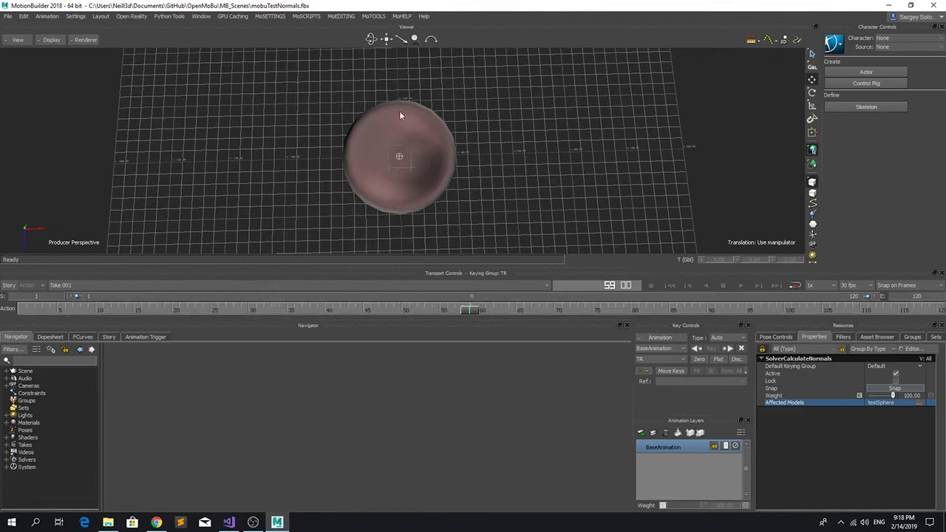
{"action": "left_click_drag", "start_coordinate": [482, 200], "coordinate": [387, 143], "text": "ctrl+shift"}
{"action": "left_click_drag", "start_coordinate": [440, 171], "coordinate": [519, 195], "text": "ctrl+shift"}
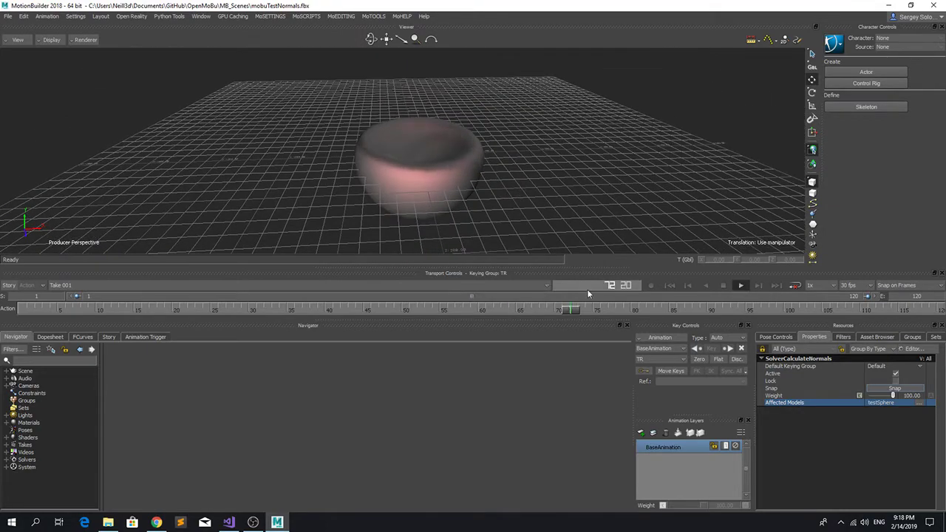
{"action": "left_click_drag", "start_coordinate": [607, 309], "coordinate": [465, 316]}
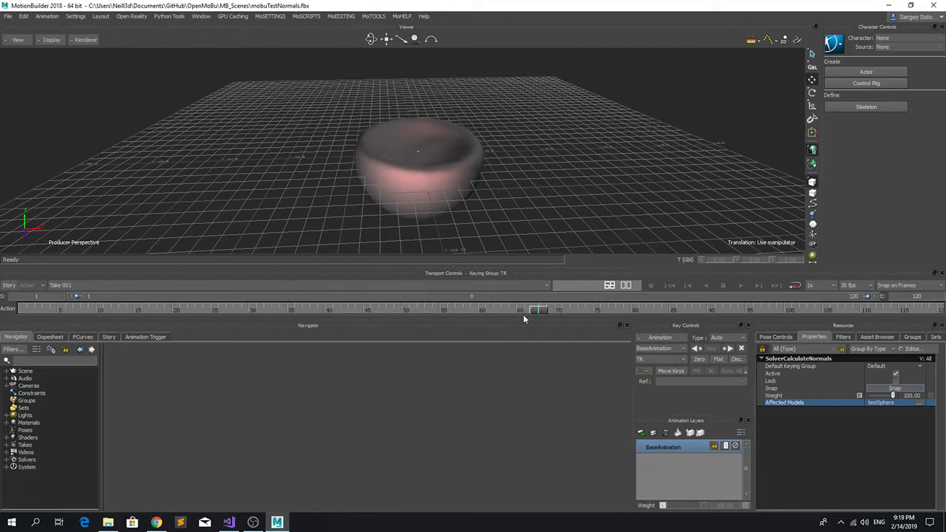
{"action": "left_click_drag", "start_coordinate": [523, 314], "coordinate": [460, 306]}
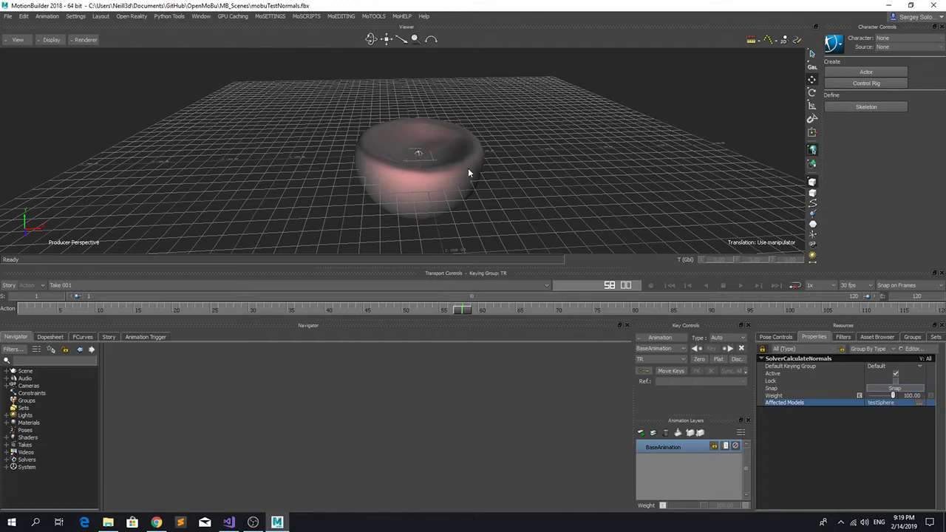
{"action": "left_click_drag", "start_coordinate": [468, 172], "coordinate": [548, 214], "text": "ctrl+shift"}
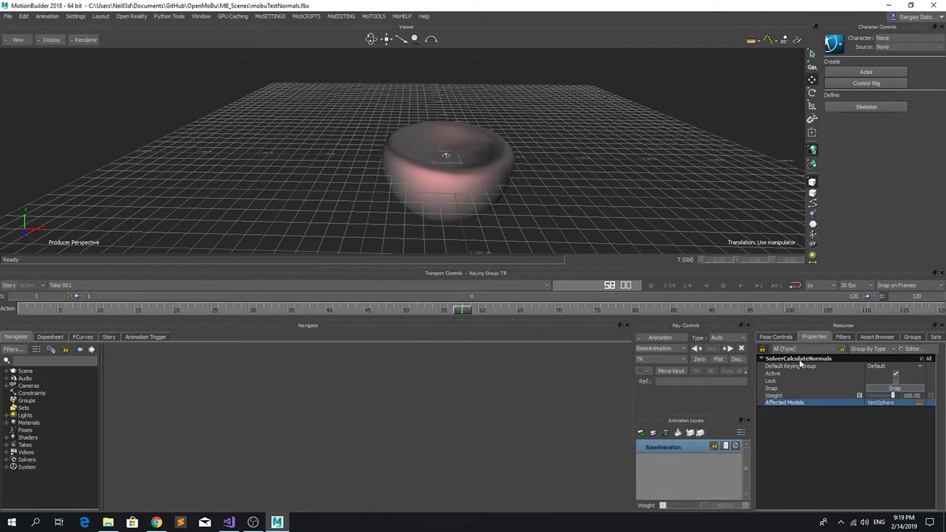
{"action": "left_click_drag", "start_coordinate": [582, 178], "coordinate": [568, 233], "text": "ctrl+shift"}
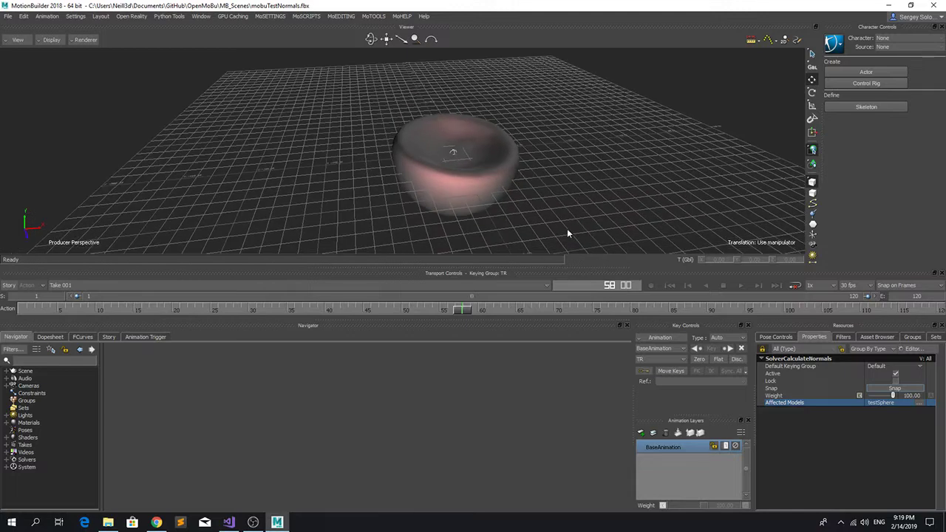
Deactivate SolverCalculateNormals to compare the sphere's shading without recalculated normals
{"action": "left_click", "coordinate": [894, 373]}
{"action": "left_click_drag", "start_coordinate": [558, 187], "coordinate": [494, 178], "text": "ctrl"}
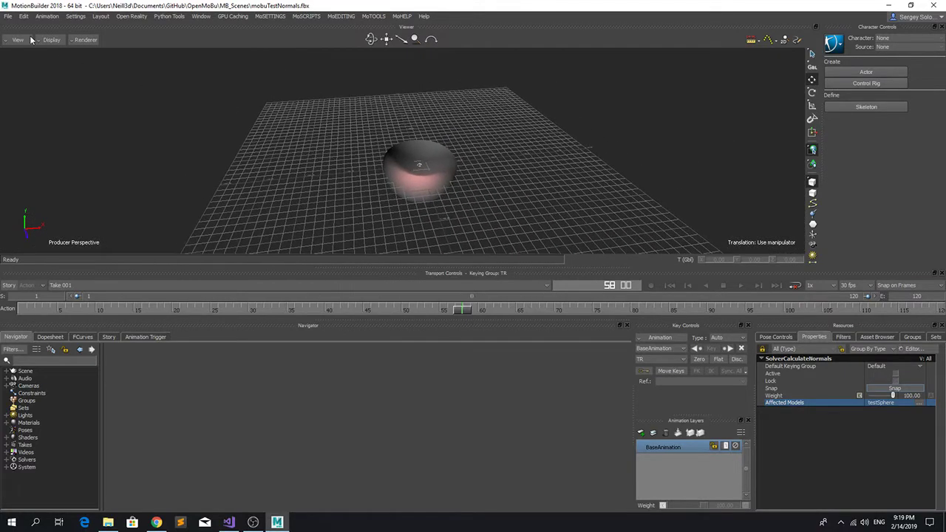
Replace the normals test scene with a new empty scene
{"action": "left_click", "coordinate": [9, 17]}
{"action": "left_click", "coordinate": [15, 26]}
{"action": "left_click", "coordinate": [482, 289]}
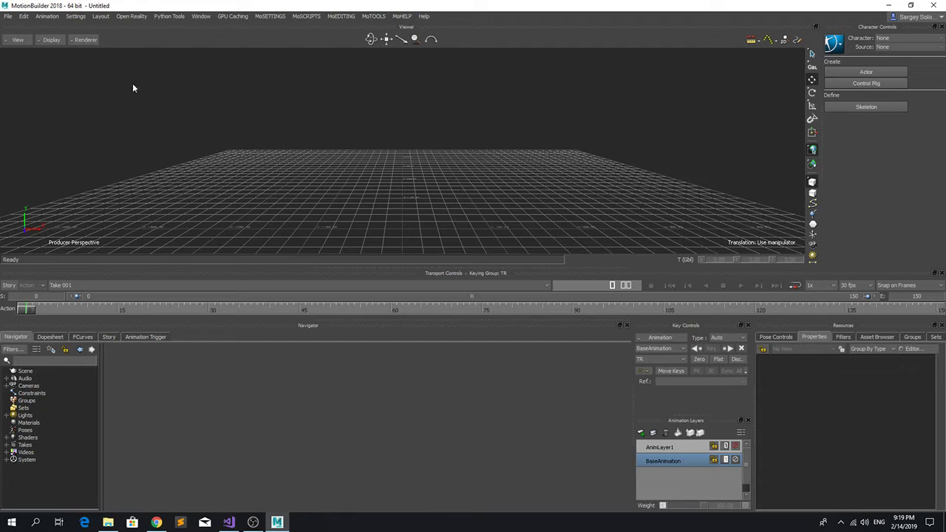
Browse to the MoPlugs MB_Scenes/_RENDER_FEATURES folder for a scene to open
{"action": "left_click", "coordinate": [9, 17]}
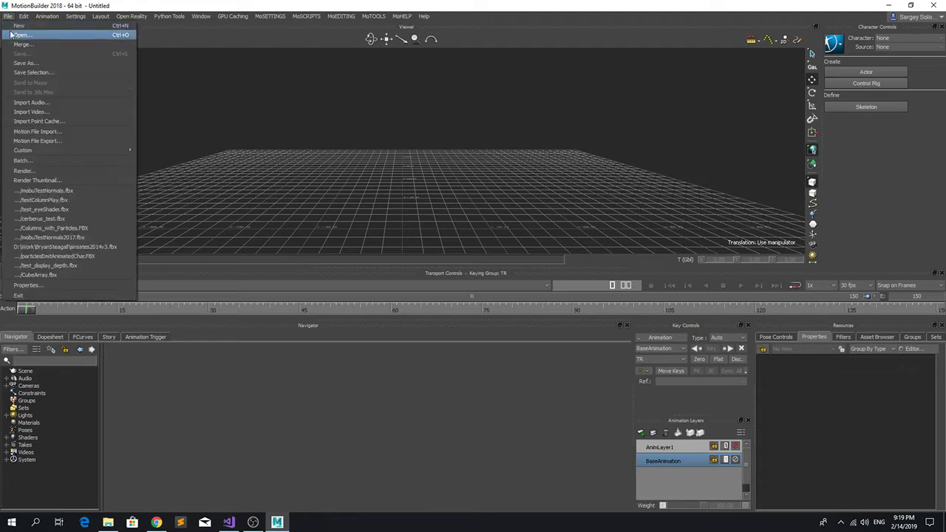
{"action": "left_click", "coordinate": [22, 34]}
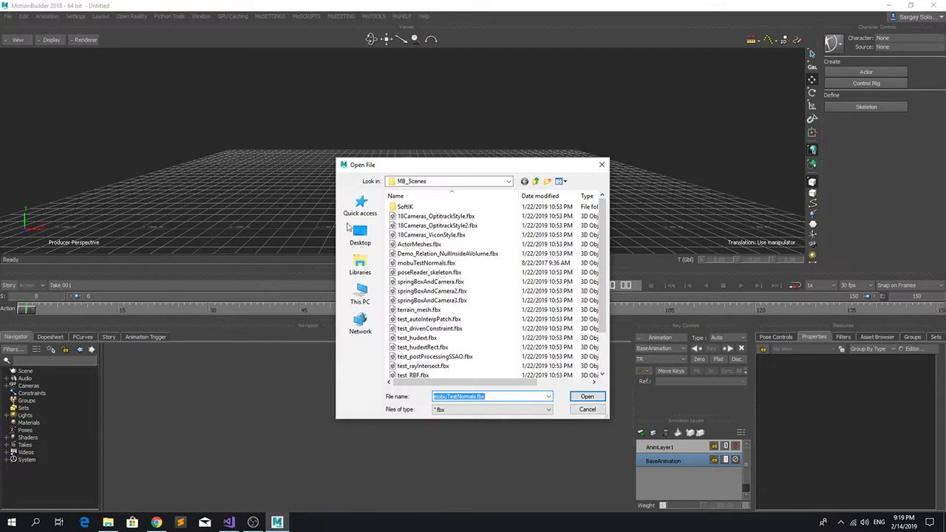
{"action": "left_click", "coordinate": [536, 182]}
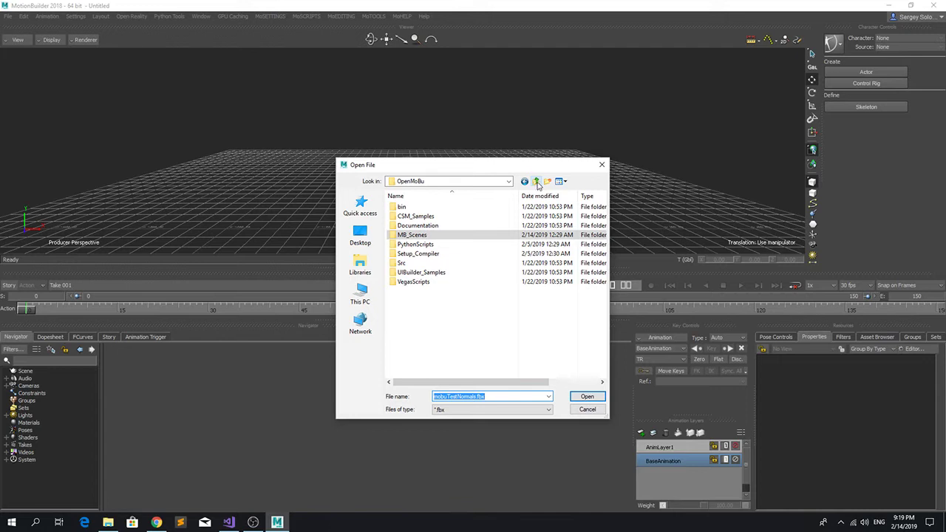
{"action": "left_click", "coordinate": [536, 182]}
{"action": "double_click", "coordinate": [416, 272]}
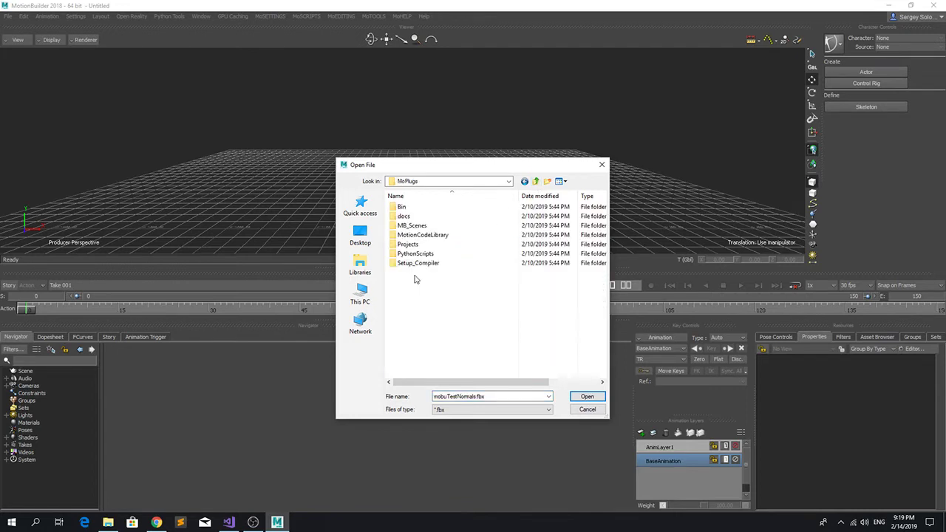
{"action": "double_click", "coordinate": [411, 225]}
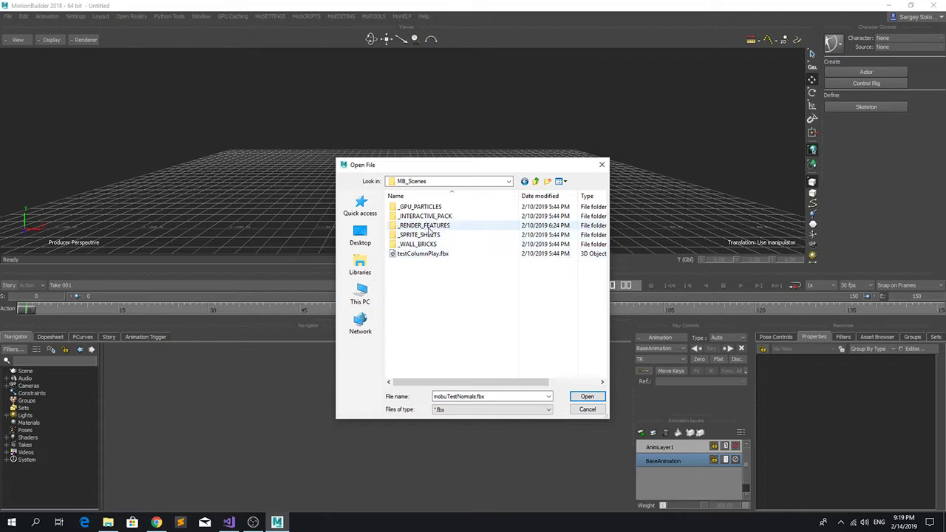
{"action": "double_click", "coordinate": [434, 227]}
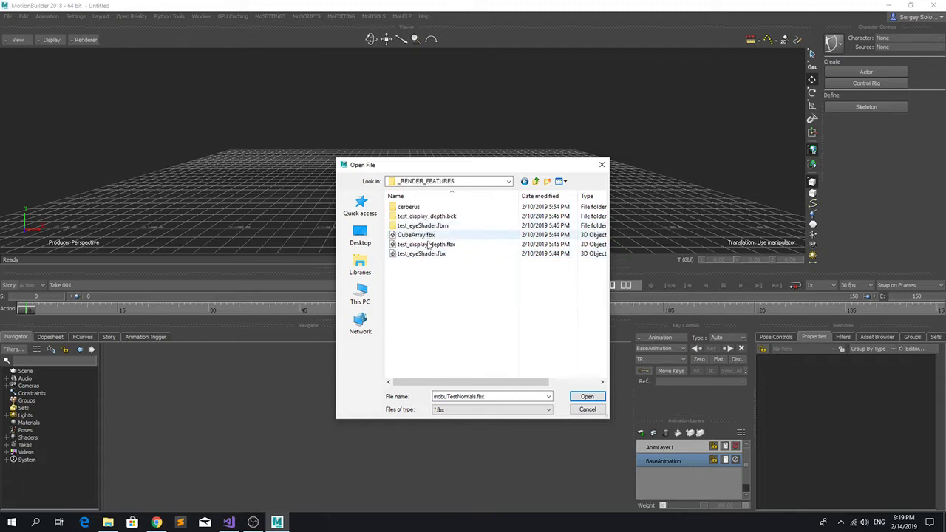
Open the test_eyeShader.fbx scene from the _RENDER_FEATURES folder
{"action": "left_click", "coordinate": [423, 254]}
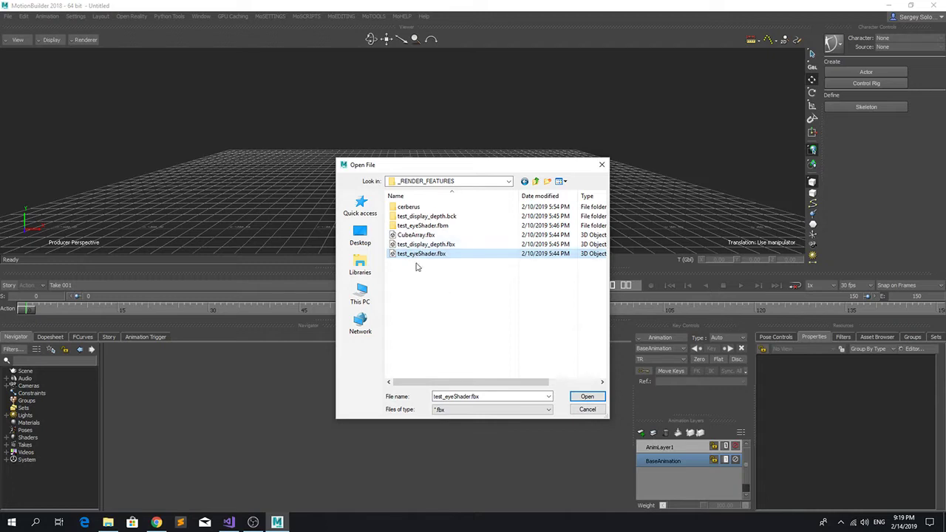
{"action": "double_click", "coordinate": [423, 208]}
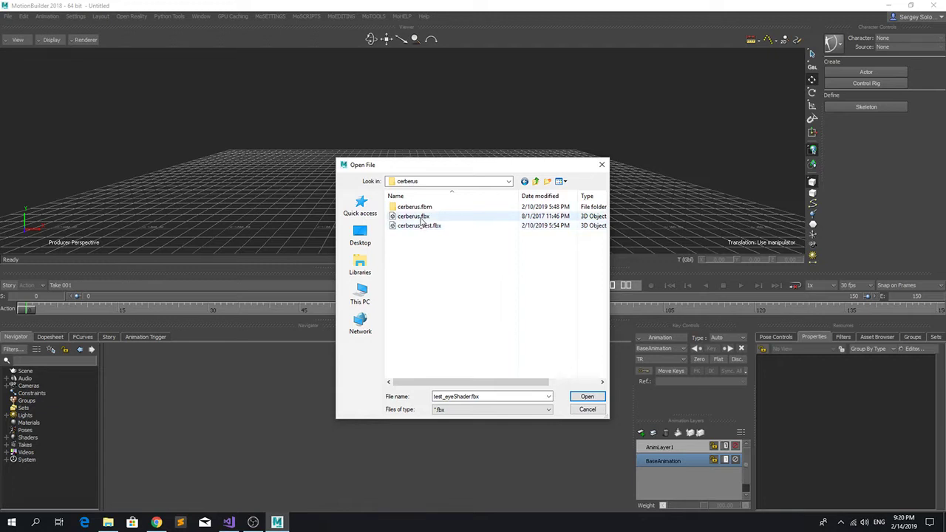
{"action": "key", "text": "BackSpace"}
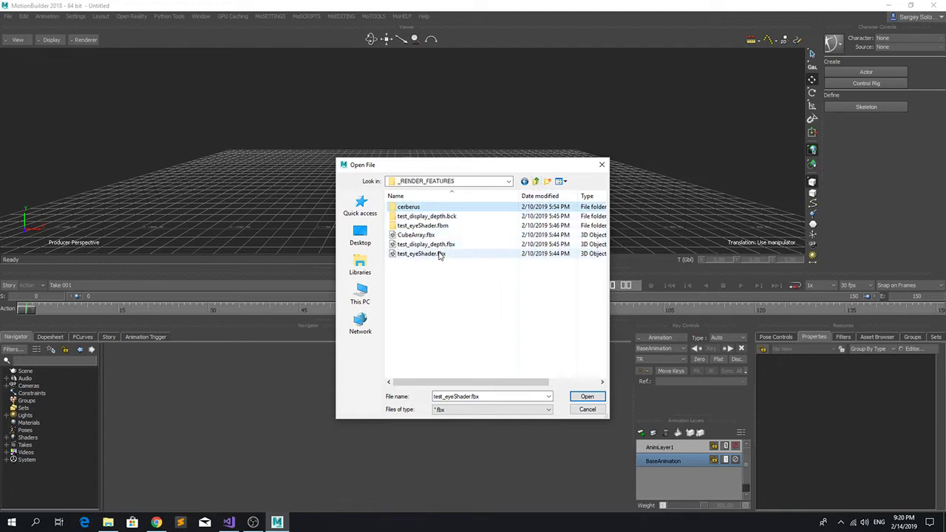
{"action": "left_click", "coordinate": [436, 254]}
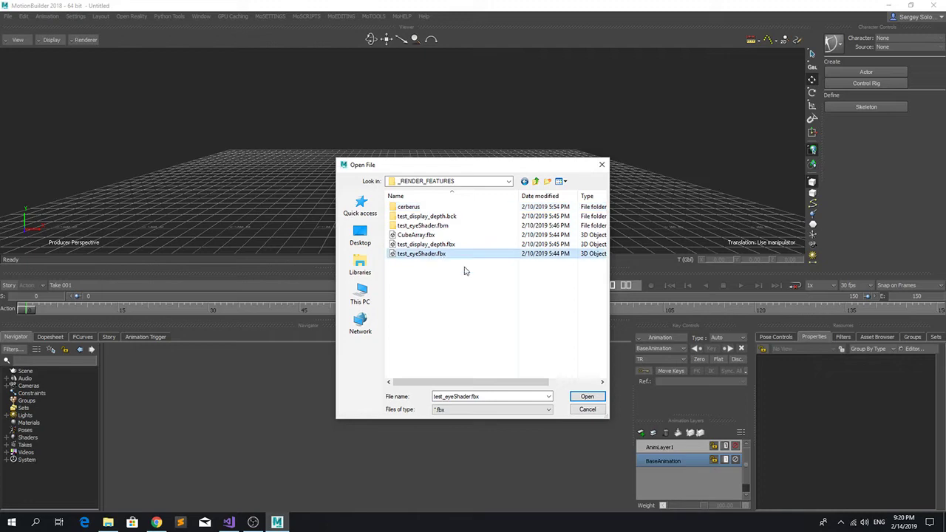
{"action": "left_click", "coordinate": [587, 397]}
{"action": "left_click", "coordinate": [287, 491]}
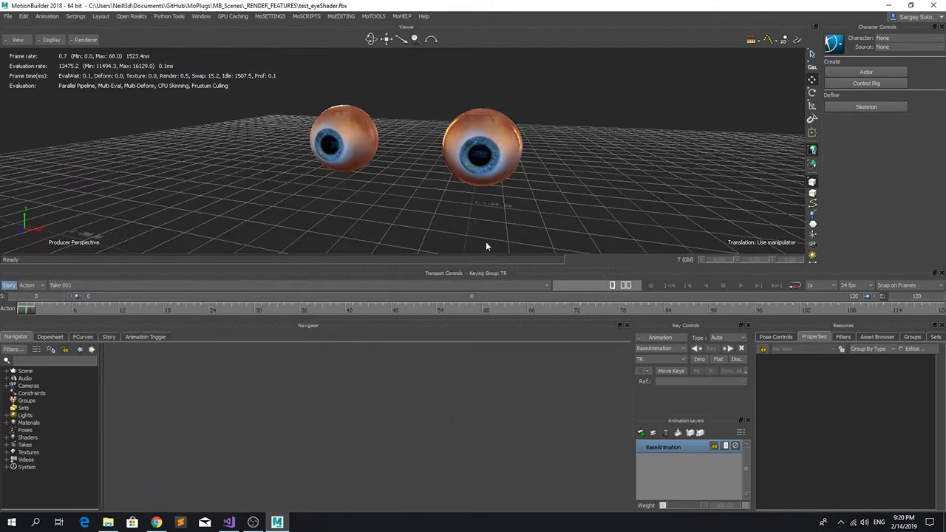
Examine both eyeballs from several sides and preview the eye4_refract_v01.png, eye2_color_v01.jpg and eye2_normals_v01.png textures
{"action": "mouse_move", "coordinate": [560, 213]}
{"action": "left_mouse_down"}
{"action": "mouse_move", "coordinate": [497, 209]}
{"action": "mouse_move", "coordinate": [565, 212]}
{"action": "left_mouse_up"}
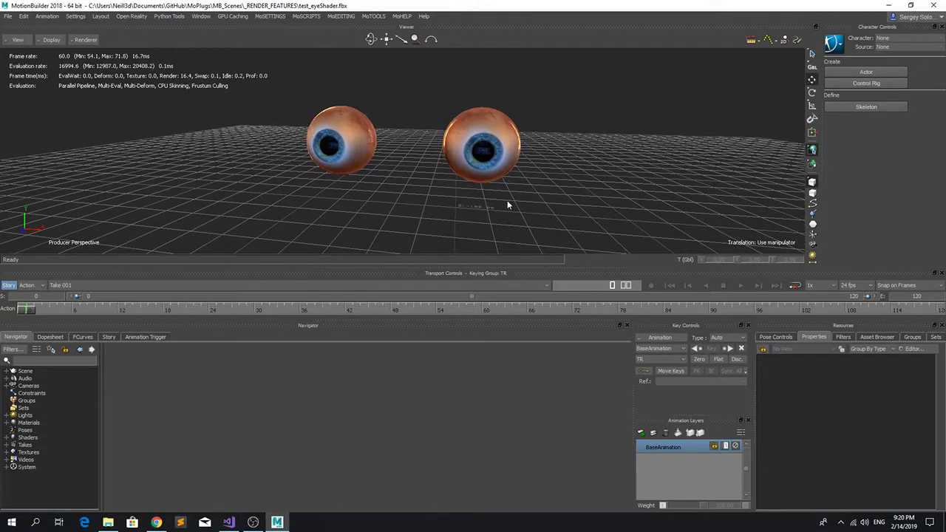
{"action": "scroll", "coordinate": [496, 204], "scroll_direction": "up", "scroll_amount": 5}
{"action": "left_click_drag", "start_coordinate": [505, 196], "coordinate": [366, 157], "text": "ctrl+shift"}
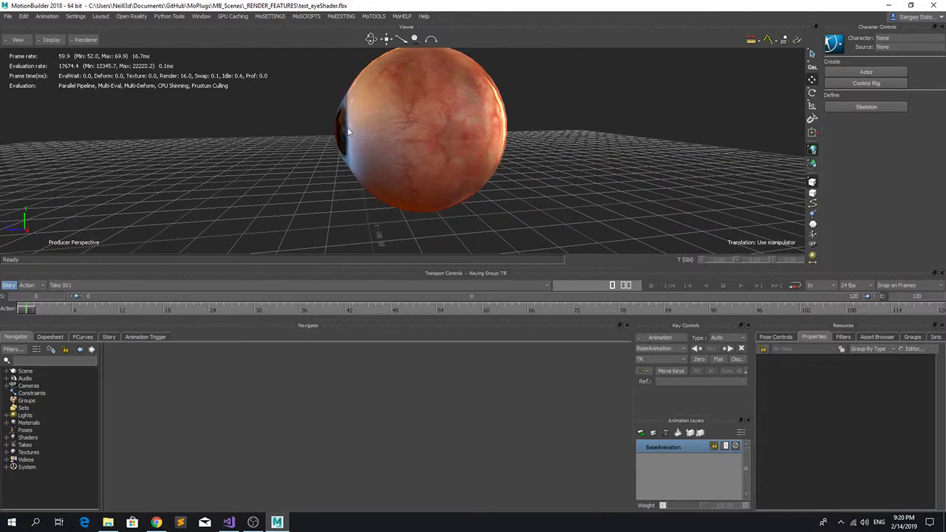
{"action": "left_click_drag", "start_coordinate": [338, 101], "coordinate": [415, 170], "text": "ctrl+shift"}
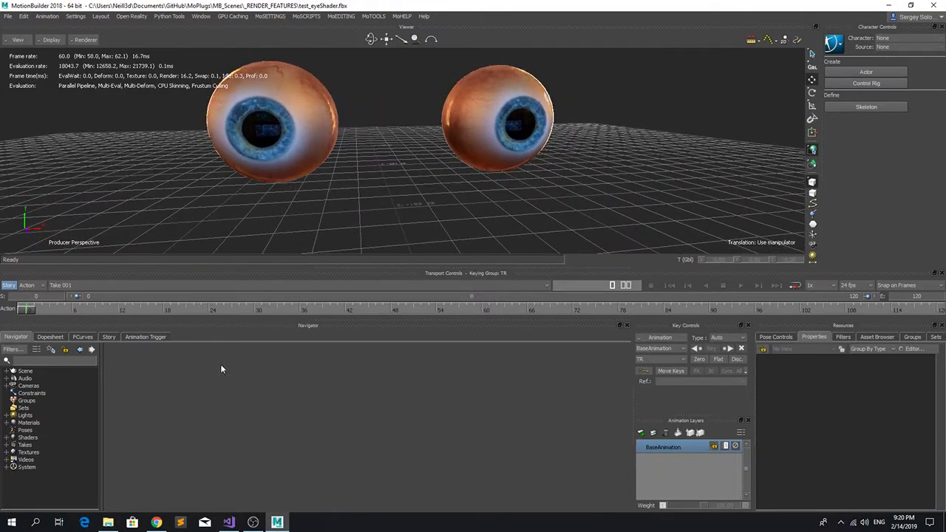
{"action": "left_click", "coordinate": [6, 452]}
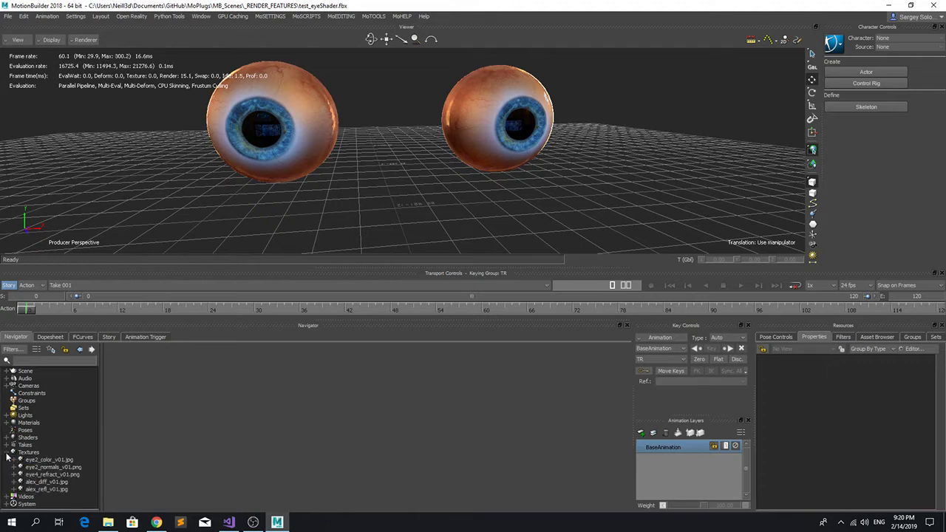
{"action": "left_click", "coordinate": [42, 476]}
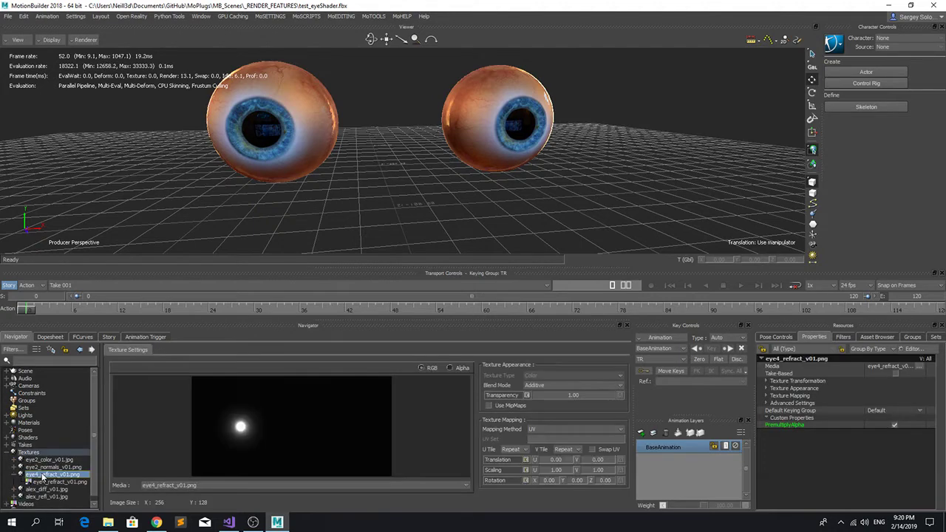
{"action": "left_click", "coordinate": [47, 461]}
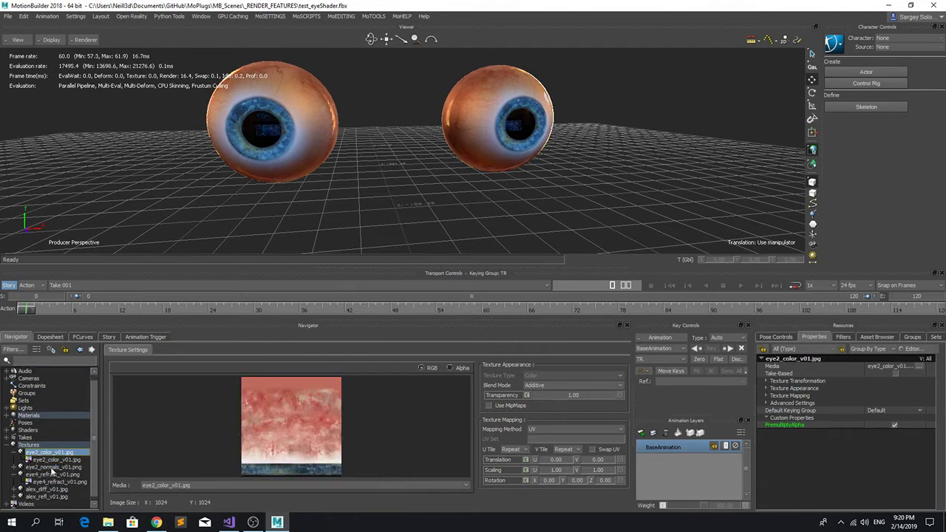
{"action": "left_click", "coordinate": [54, 468]}
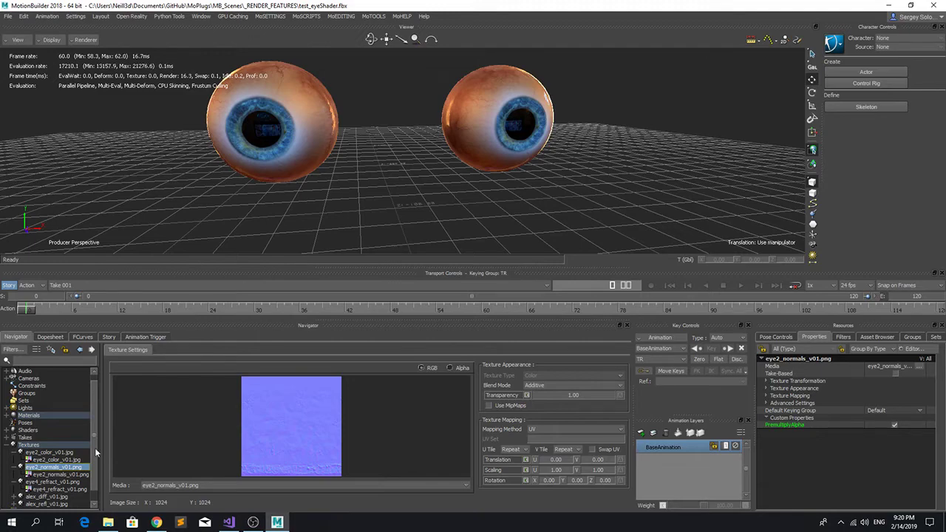
Compare the eyeballs with the eye2_color_v01.jpg, alex_diff_v01.jpg and alex_refl_v01.jpg textures
{"action": "scroll", "coordinate": [419, 162], "scroll_direction": "down", "scroll_amount": 4}
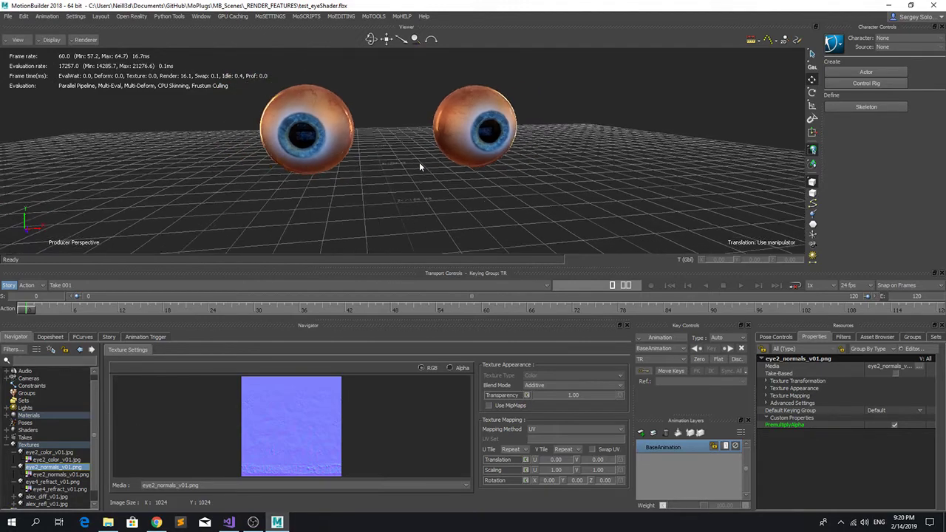
{"action": "left_click_drag", "start_coordinate": [510, 177], "coordinate": [386, 274], "text": "ctrl+shift"}
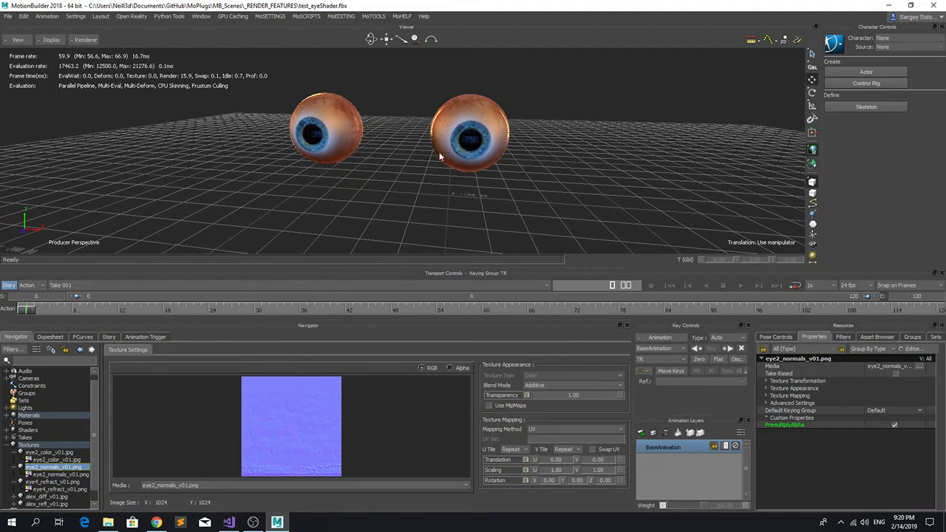
{"action": "left_click", "coordinate": [49, 453]}
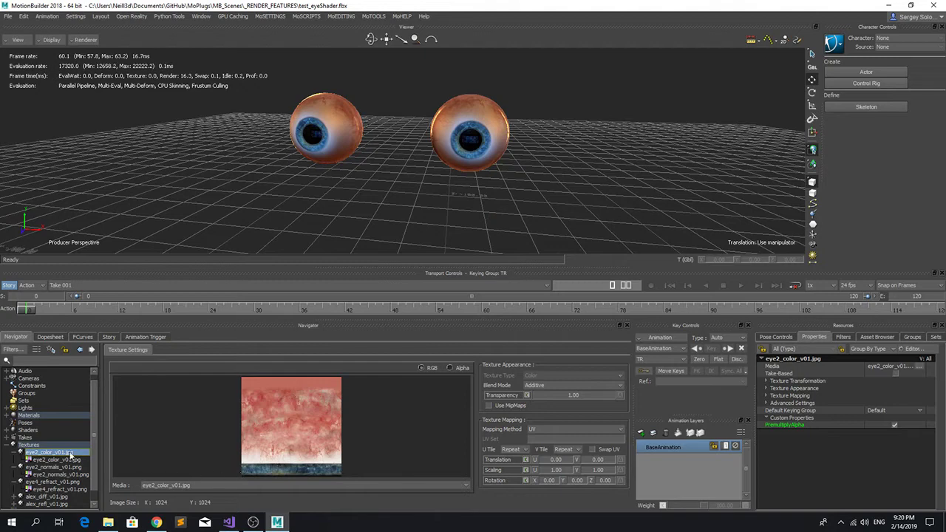
{"action": "scroll", "coordinate": [53, 484], "scroll_direction": "down", "scroll_amount": 1}
{"action": "left_click", "coordinate": [53, 484]}
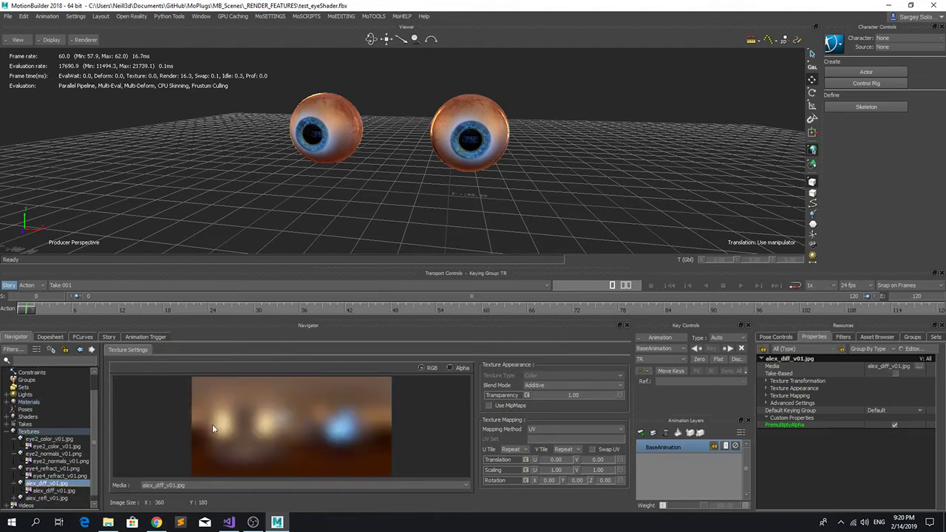
{"action": "left_click", "coordinate": [53, 499]}
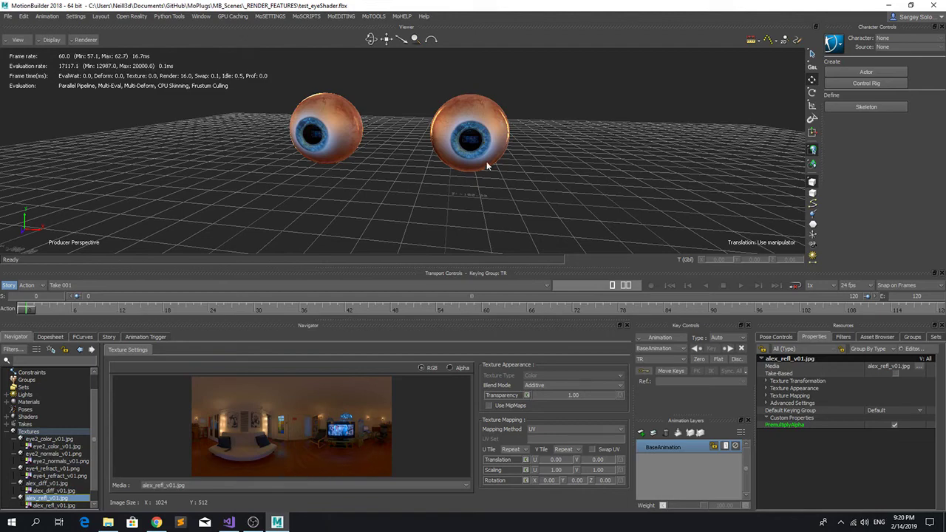
Examine the environment reflections in both eyes up close and preview the alex_diff_v01.jpg diffuse texture
{"action": "scroll", "coordinate": [486, 161], "scroll_direction": "up", "scroll_amount": 10}
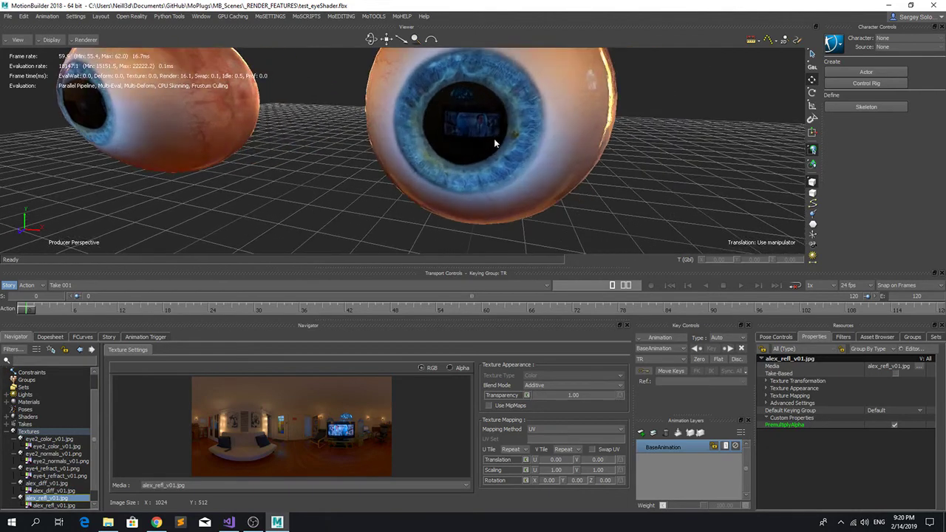
{"action": "left_click_drag", "start_coordinate": [285, 111], "coordinate": [338, 79], "text": "ctrl+shift"}
{"action": "mouse_move", "coordinate": [586, 152]}
{"action": "left_mouse_down", "text": "ctrl"}
{"action": "mouse_move", "coordinate": [537, 151]}
{"action": "mouse_move", "coordinate": [599, 159]}
{"action": "left_mouse_up", "text": "ctrl"}
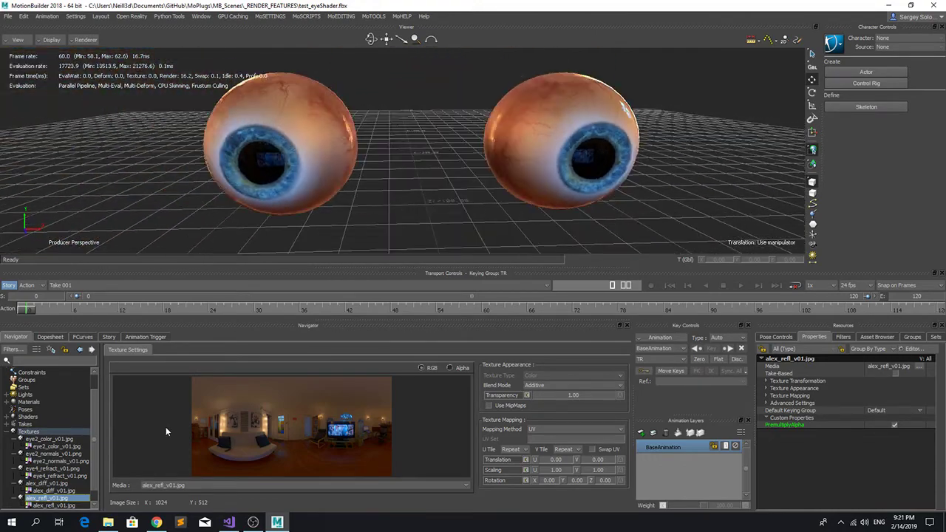
{"action": "left_click", "coordinate": [55, 484]}
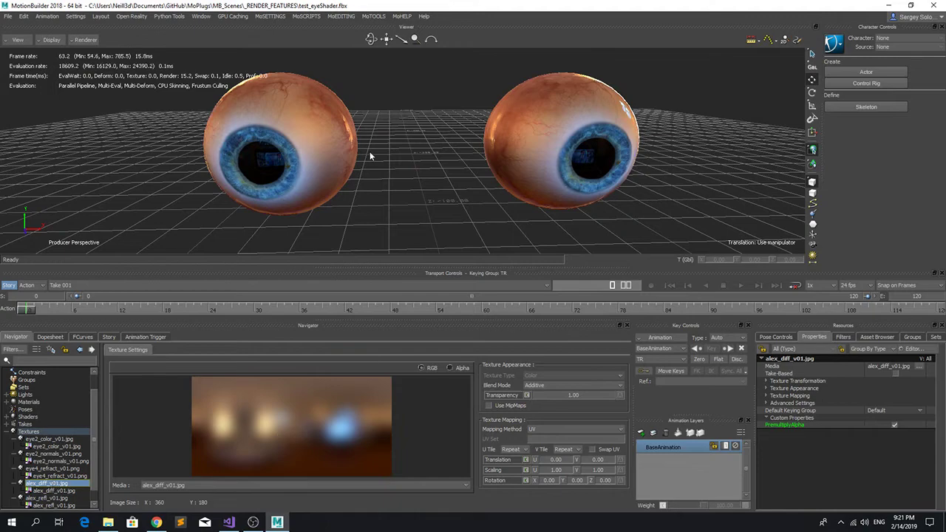
{"action": "mouse_move", "coordinate": [370, 153]}
{"action": "left_mouse_down", "text": "ctrl+shift"}
{"action": "mouse_move", "coordinate": [415, 152]}
{"action": "mouse_move", "coordinate": [358, 146]}
{"action": "left_mouse_up", "text": "ctrl+shift"}
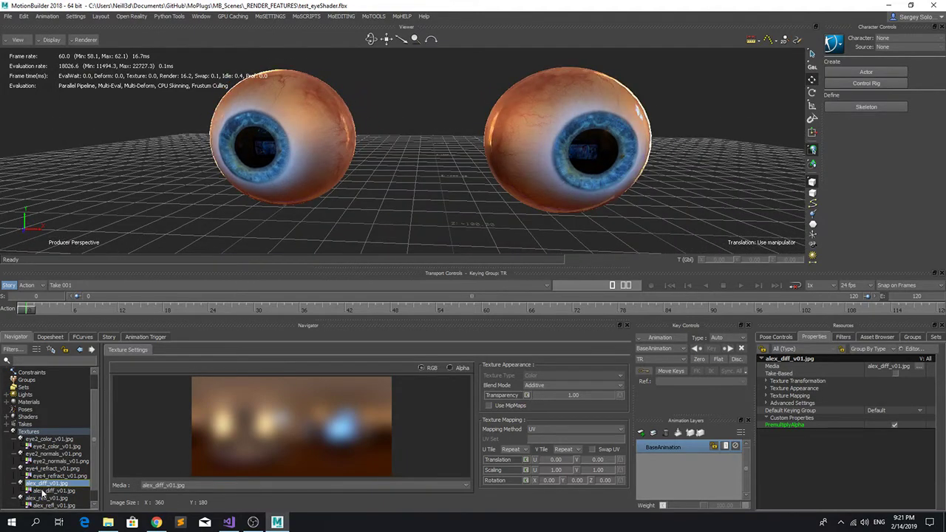
Inspect the scene's Eye Shader properties and locate the Eye Shader template among the shader assets, displayed as a single-column list
{"action": "left_click", "coordinate": [8, 417]}
{"action": "left_click", "coordinate": [35, 432]}
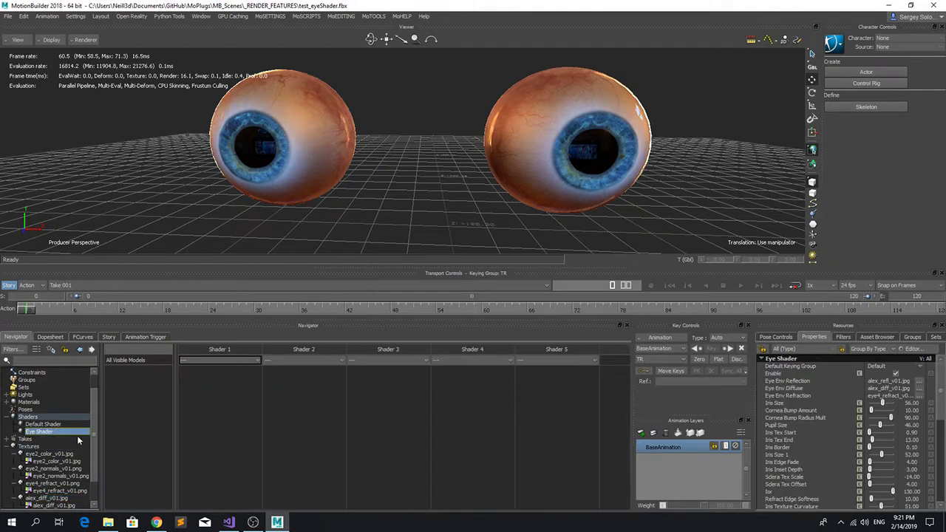
{"action": "left_click", "coordinate": [877, 337]}
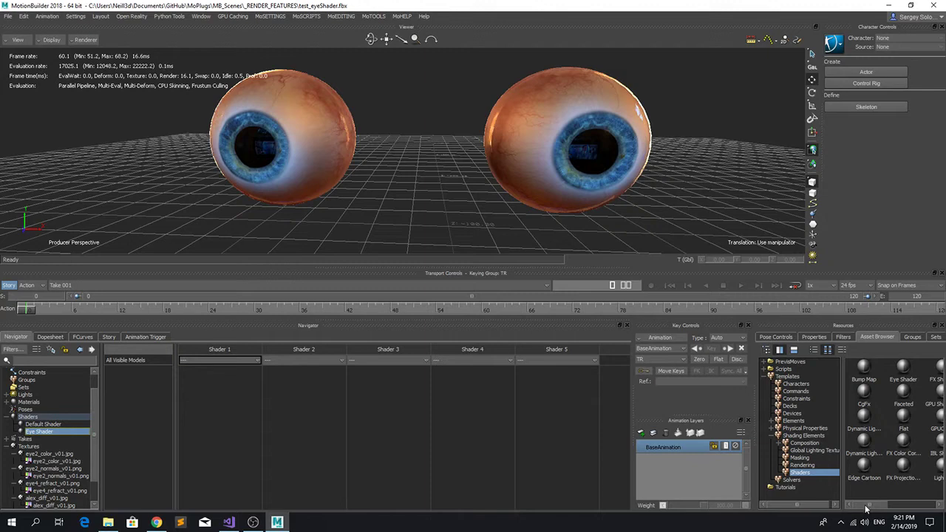
{"action": "mouse_move", "coordinate": [866, 509]}
{"action": "left_mouse_down"}
{"action": "mouse_move", "coordinate": [913, 509]}
{"action": "mouse_move", "coordinate": [863, 508]}
{"action": "left_mouse_up"}
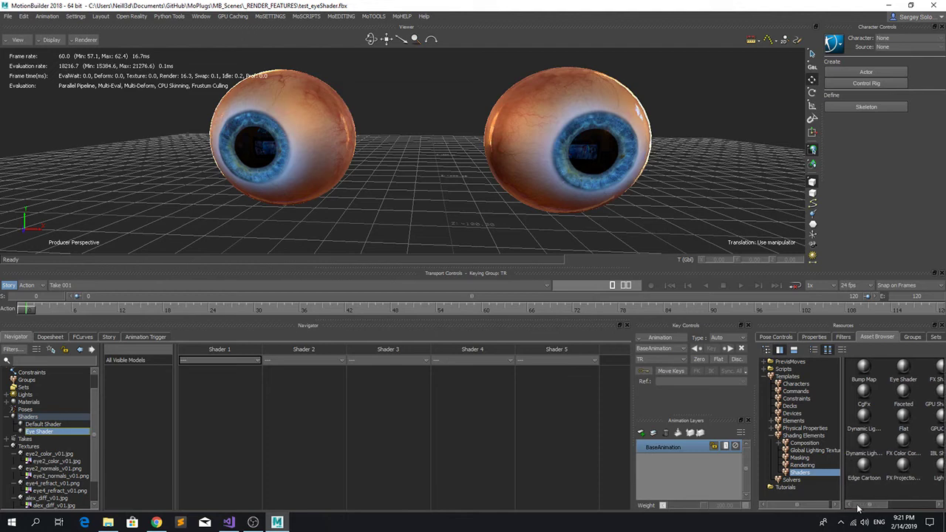
{"action": "left_click", "coordinate": [897, 389]}
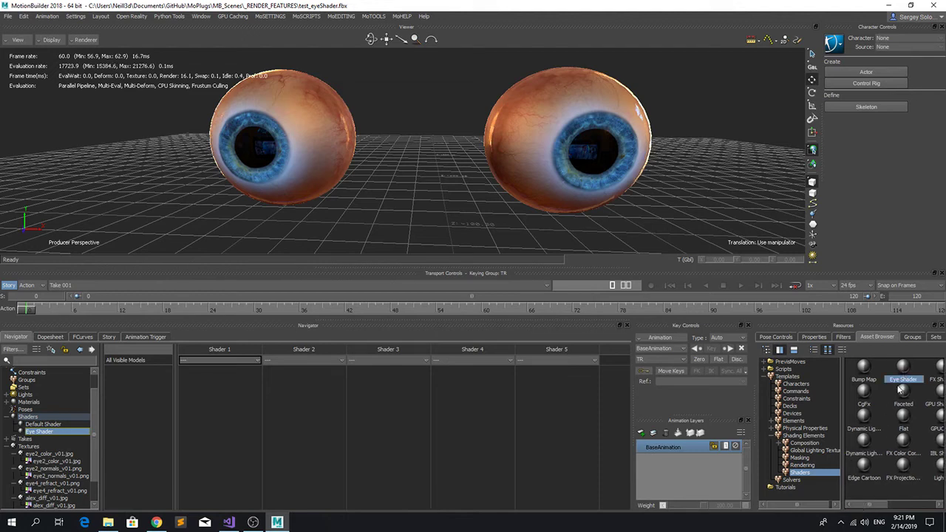
{"action": "left_click", "coordinate": [842, 350]}
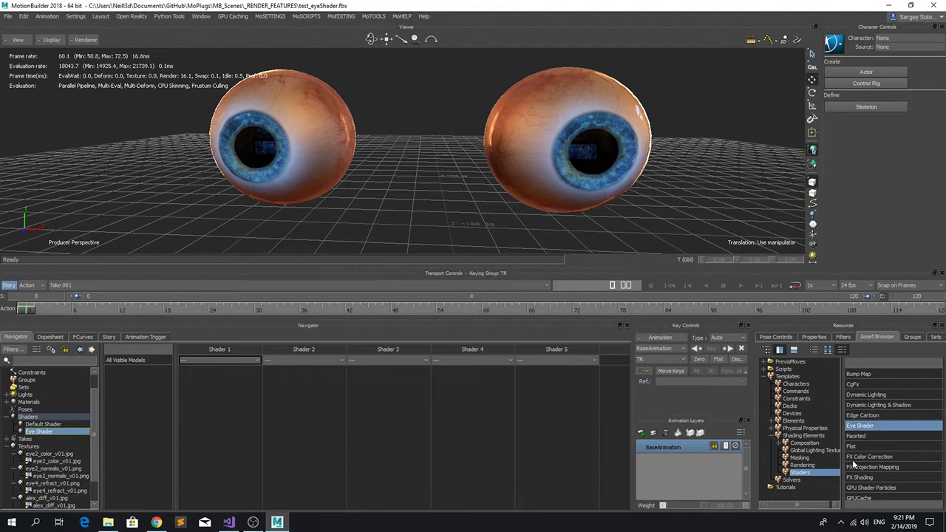
Take a last look around the eyeballs and replace the eye shader scene with a new empty scene
{"action": "scroll", "coordinate": [465, 175], "scroll_direction": "down", "scroll_amount": 3}
{"action": "left_click_drag", "start_coordinate": [465, 175], "coordinate": [423, 187], "text": "ctrl+shift"}
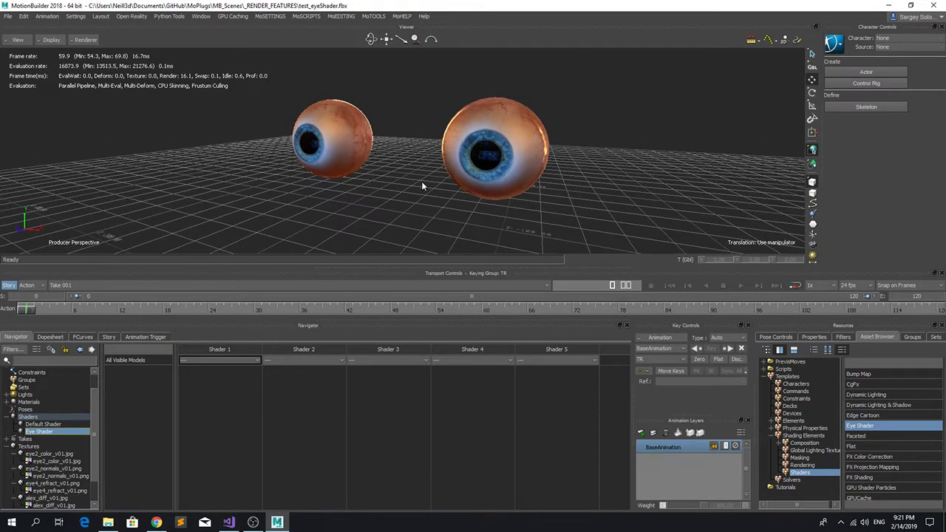
{"action": "left_click", "coordinate": [8, 16]}
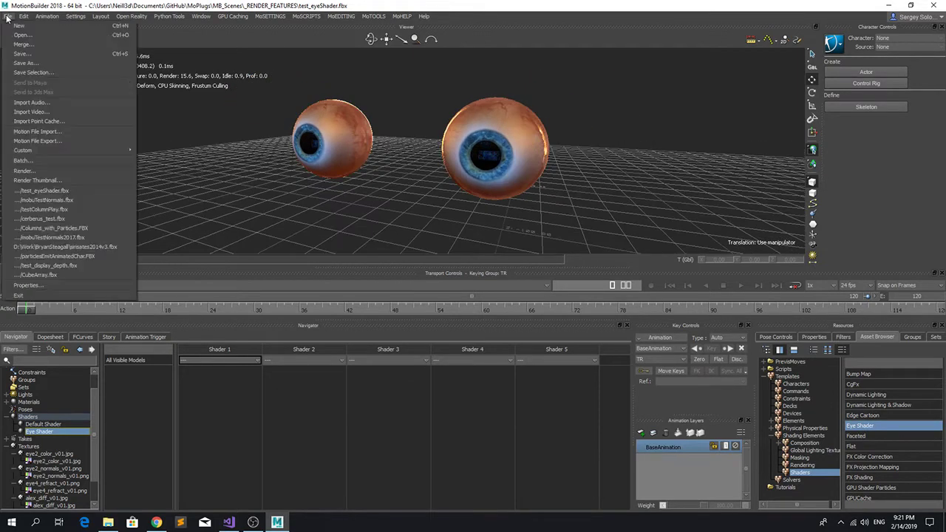
{"action": "left_click", "coordinate": [16, 24]}
{"action": "left_click", "coordinate": [474, 292]}
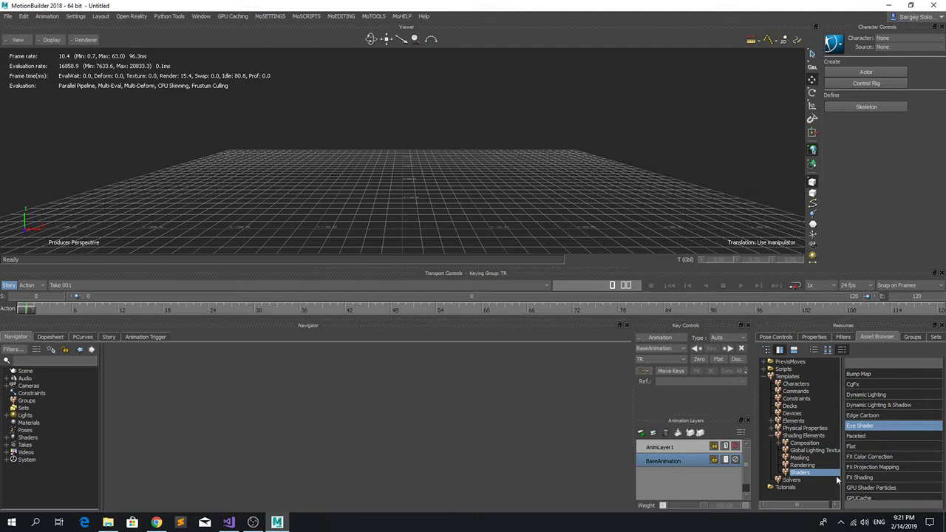
Locate the IBL Shader and Skin Shader templates among the shader assets and select Skin Shader
{"action": "scroll", "coordinate": [875, 459], "scroll_direction": "down", "scroll_amount": 2}
{"action": "scroll", "coordinate": [874, 454], "scroll_direction": "down", "scroll_amount": 3}
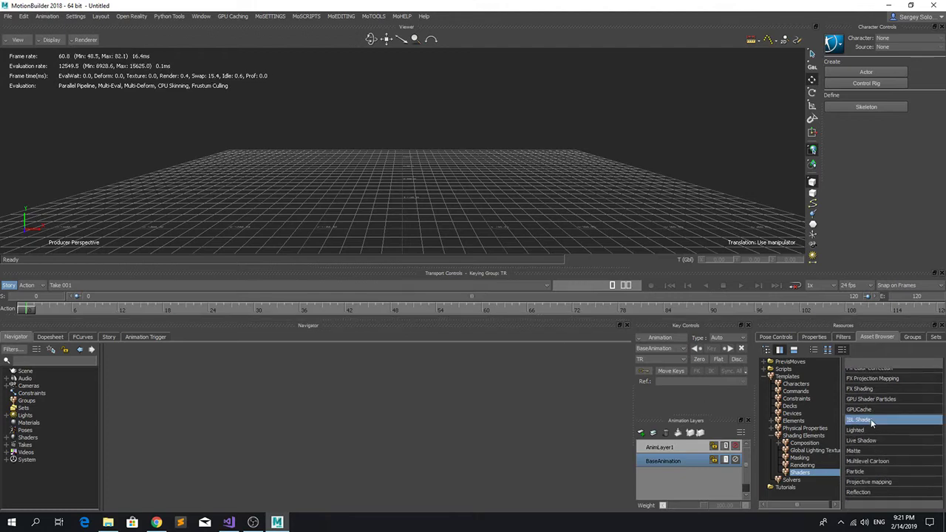
{"action": "scroll", "coordinate": [879, 457], "scroll_direction": "down", "scroll_amount": 1}
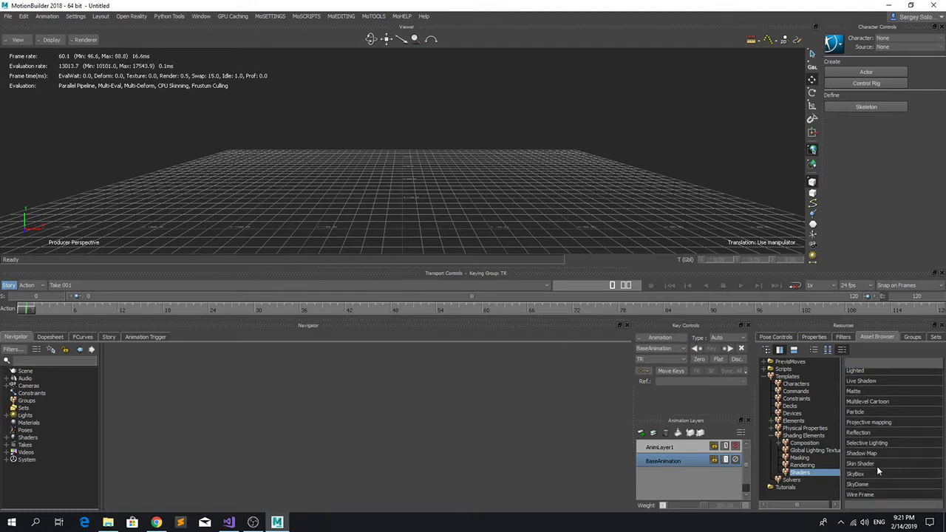
{"action": "left_click", "coordinate": [872, 463]}
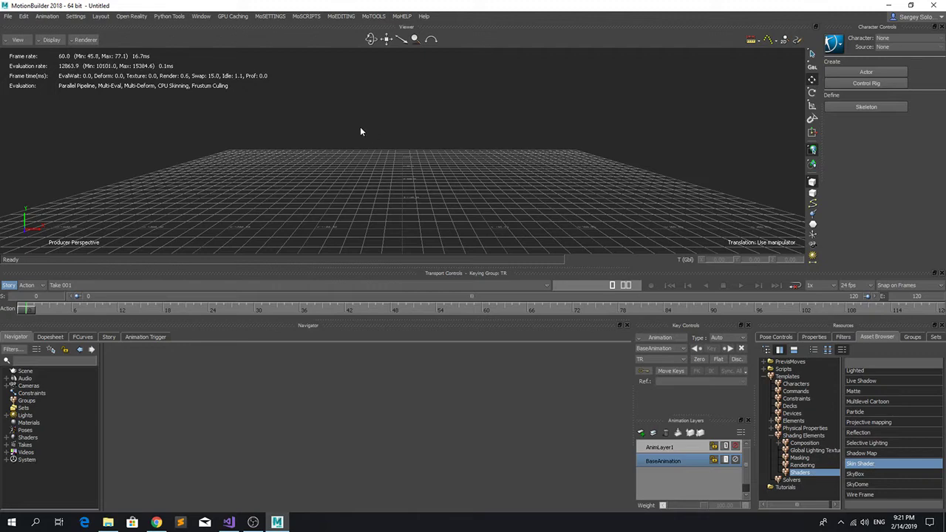
Open cerberus_test.fbx from the cerberus folder with the default open options, discarding the current scene
{"action": "left_click", "coordinate": [7, 16]}
{"action": "left_click", "coordinate": [10, 35]}
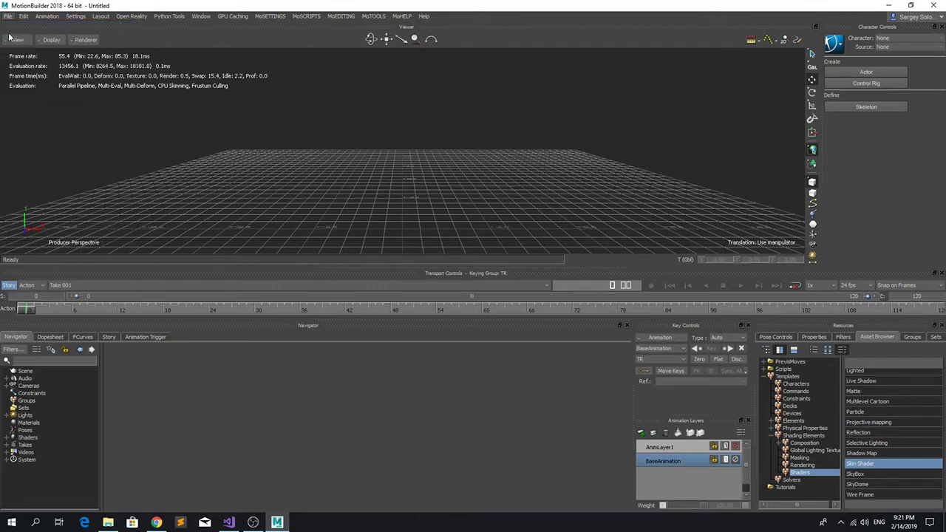
{"action": "double_click", "coordinate": [428, 209]}
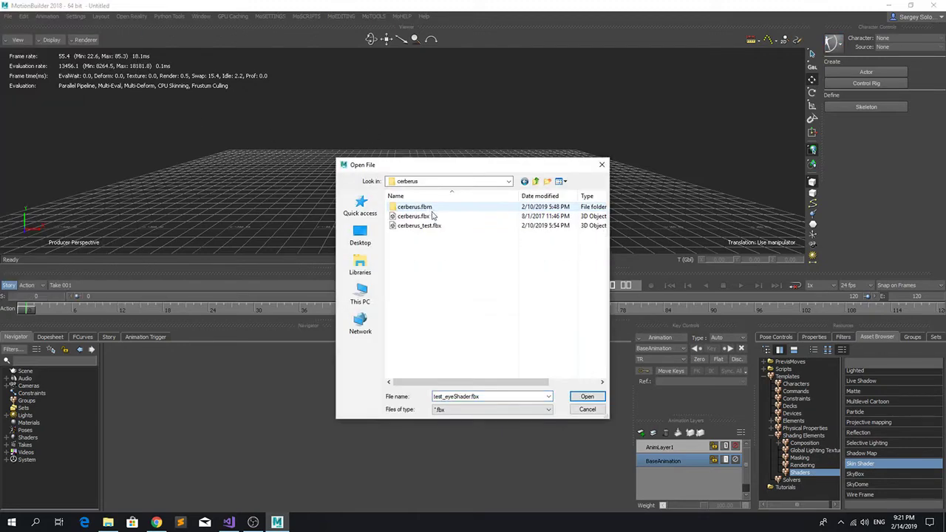
{"action": "left_click", "coordinate": [419, 226]}
{"action": "left_click", "coordinate": [586, 396]}
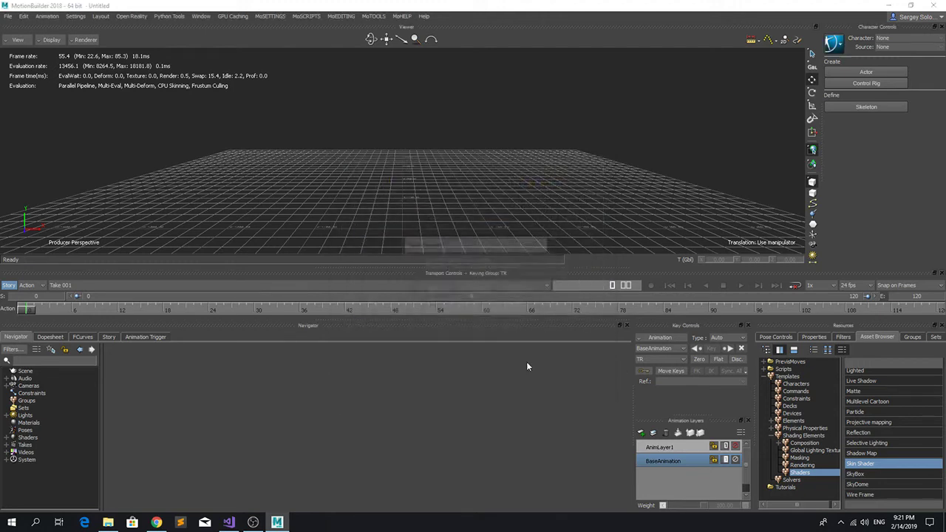
{"action": "left_click", "coordinate": [474, 293]}
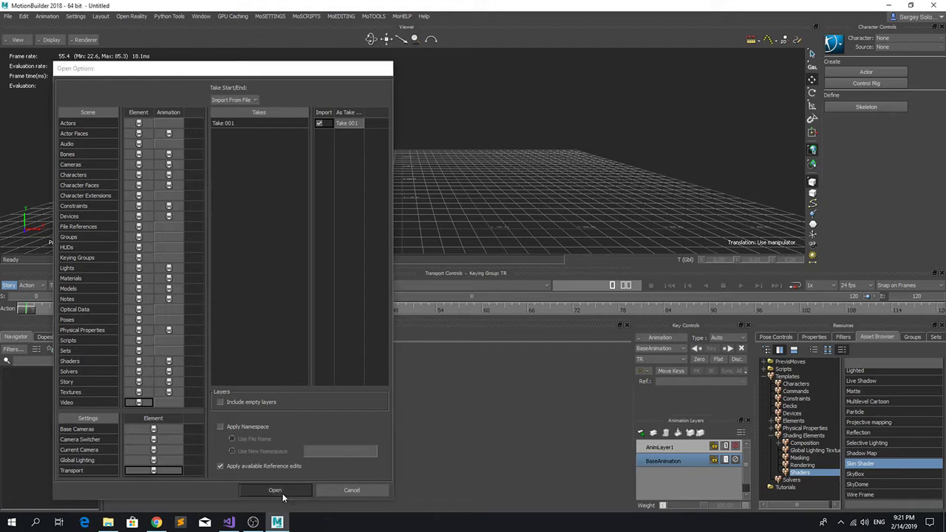
{"action": "left_click", "coordinate": [281, 493]}
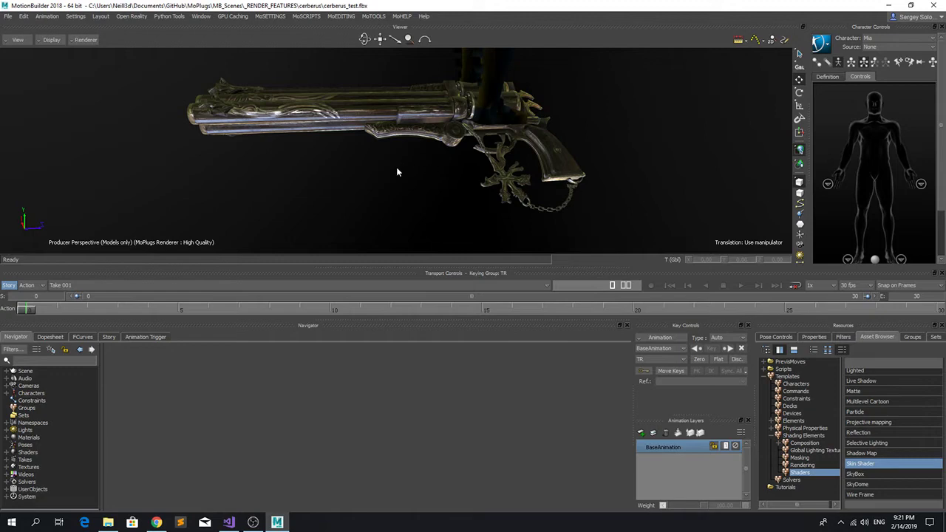
View the revolver from another angle and check which textures its Material uses, especially the one assigned to Diffuse
{"action": "left_click_drag", "start_coordinate": [397, 169], "coordinate": [426, 190], "text": "ctrl+shift"}
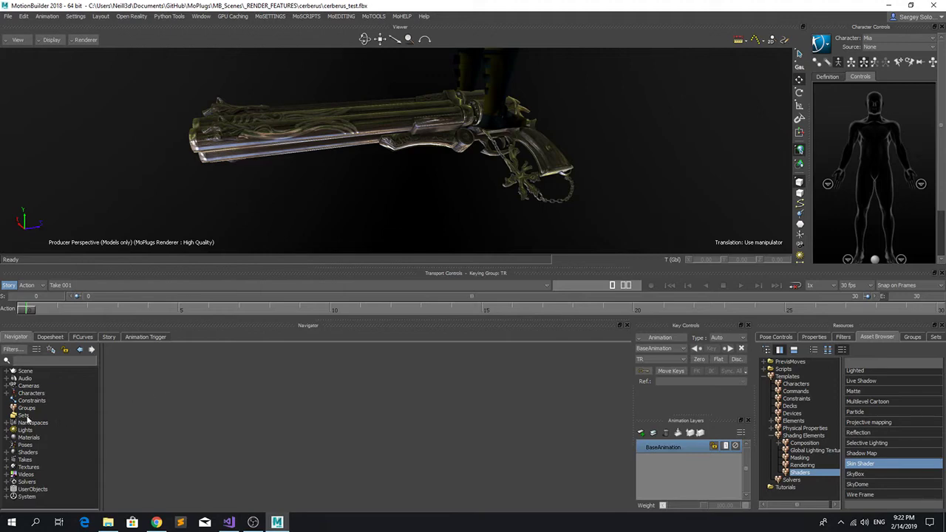
{"action": "left_click", "coordinate": [8, 437]}
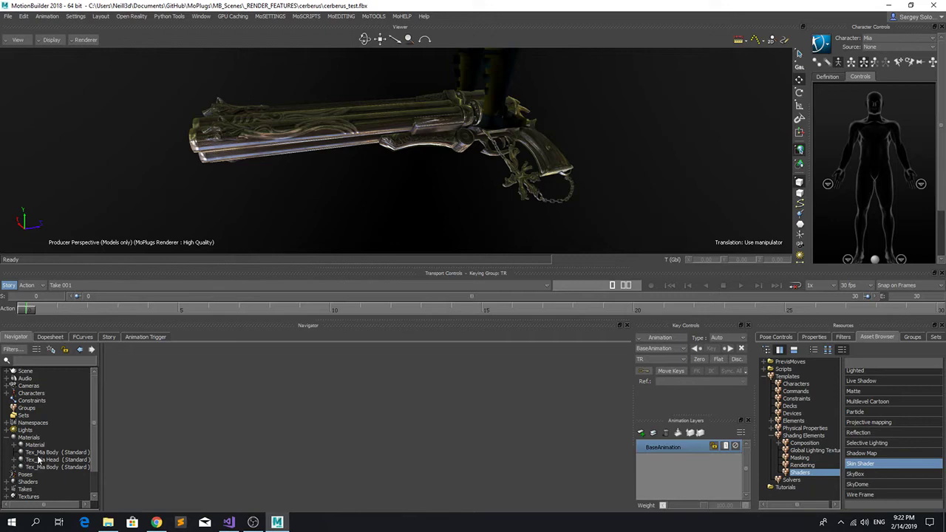
{"action": "double_click", "coordinate": [35, 445]}
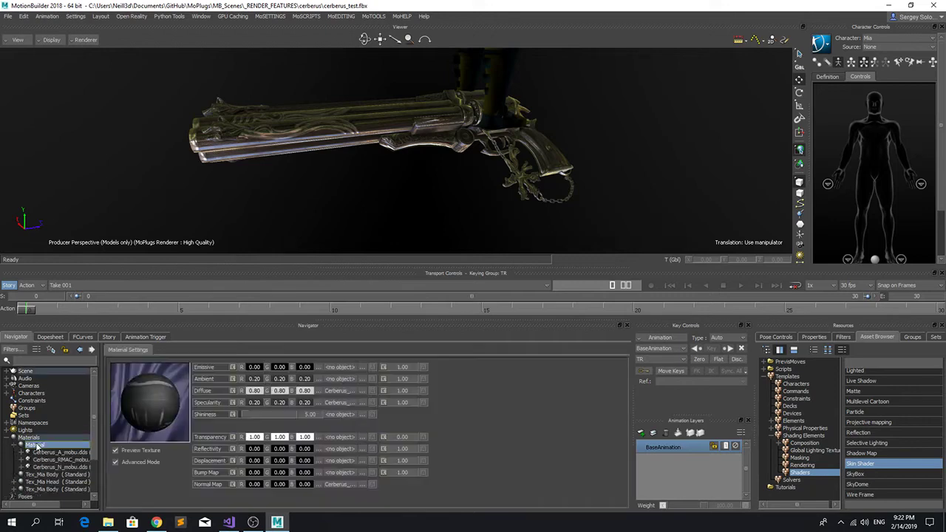
{"action": "left_click_drag", "start_coordinate": [98, 461], "coordinate": [130, 462]}
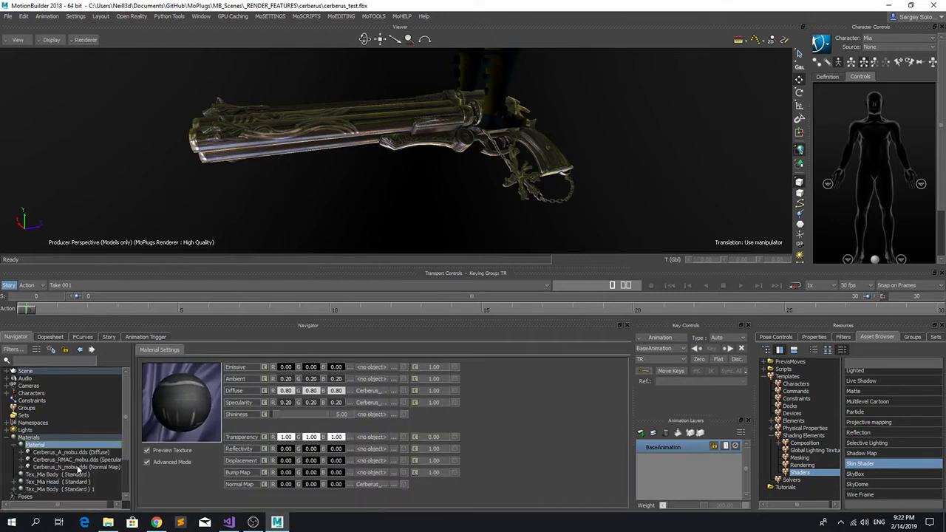
{"action": "left_click", "coordinate": [369, 391]}
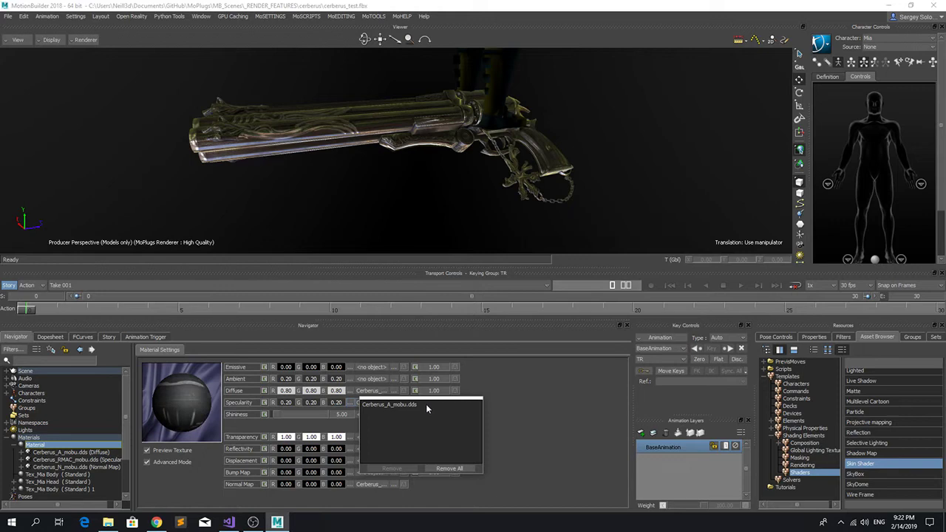
{"action": "left_click", "coordinate": [485, 392]}
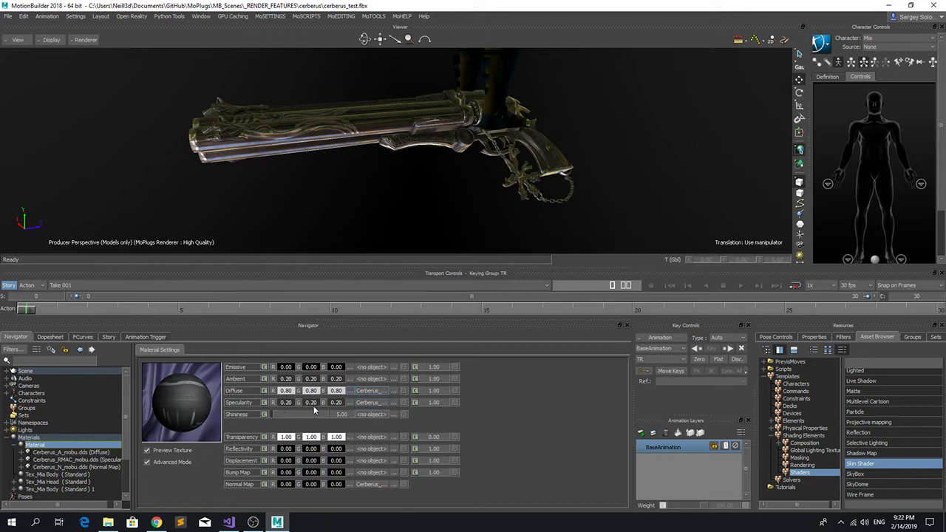
Examine the RGB and alpha channels of the Cerberus_RMAC_mobu.dds specularity texture, and preview the Cerberus_N_mobu.dds normal map
{"action": "left_click", "coordinate": [373, 402]}
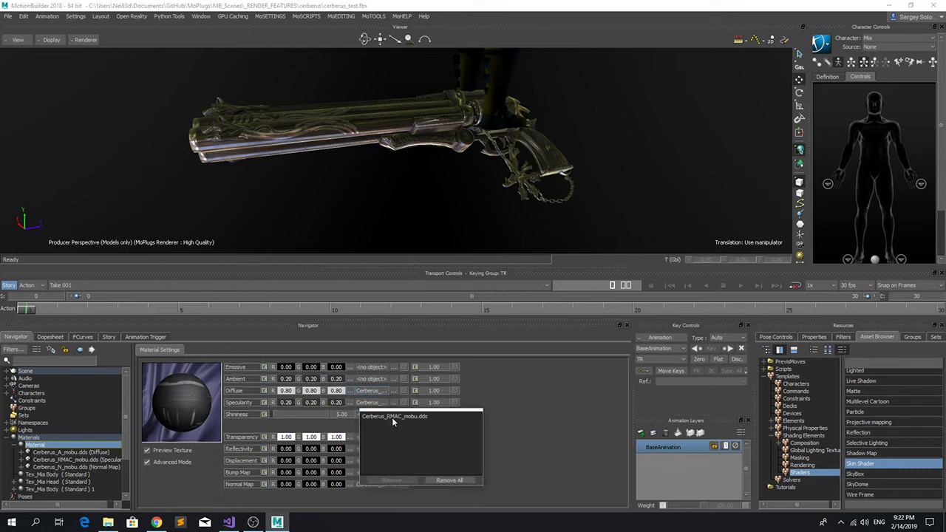
{"action": "double_click", "coordinate": [395, 417]}
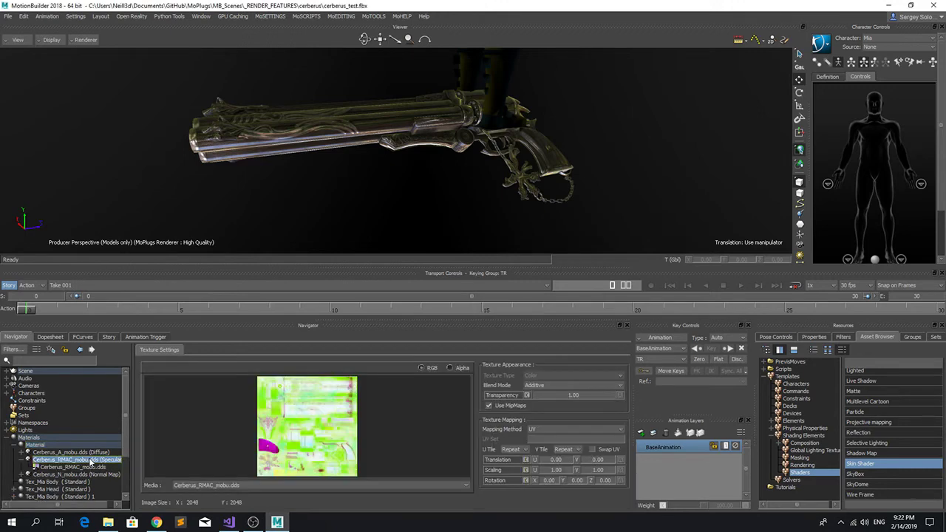
{"action": "left_click", "coordinate": [450, 368]}
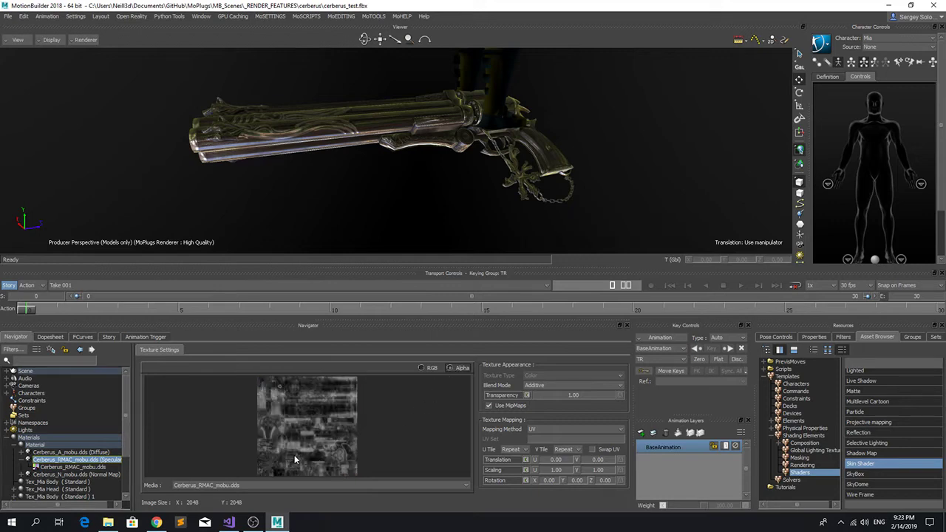
{"action": "left_click", "coordinate": [425, 369]}
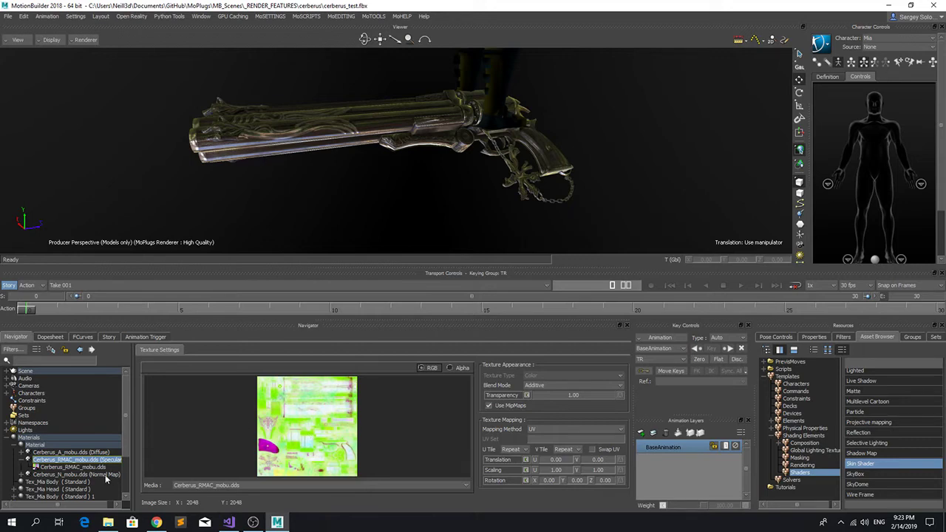
{"action": "left_click", "coordinate": [74, 474]}
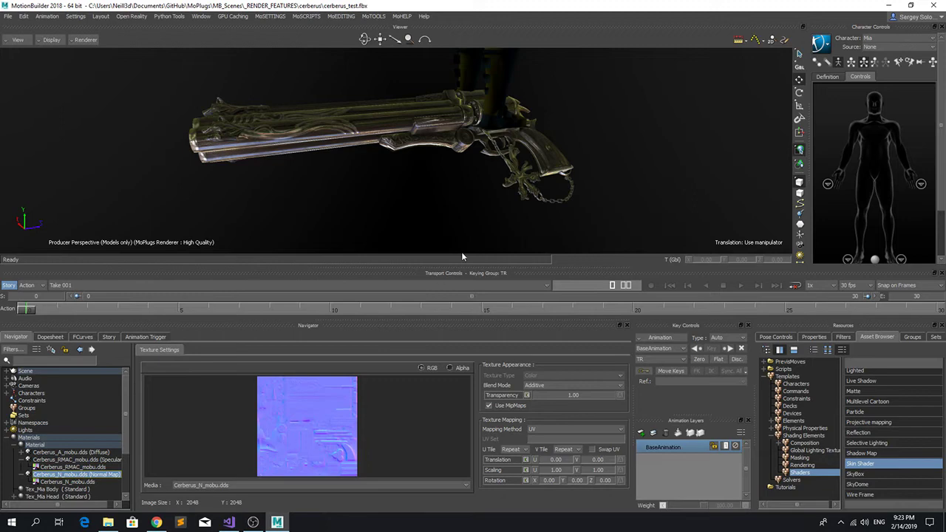
Examine the metallic reflections on the revolver from the muzzle, the side and farther away
{"action": "scroll", "coordinate": [414, 195], "scroll_direction": "down", "scroll_amount": 3}
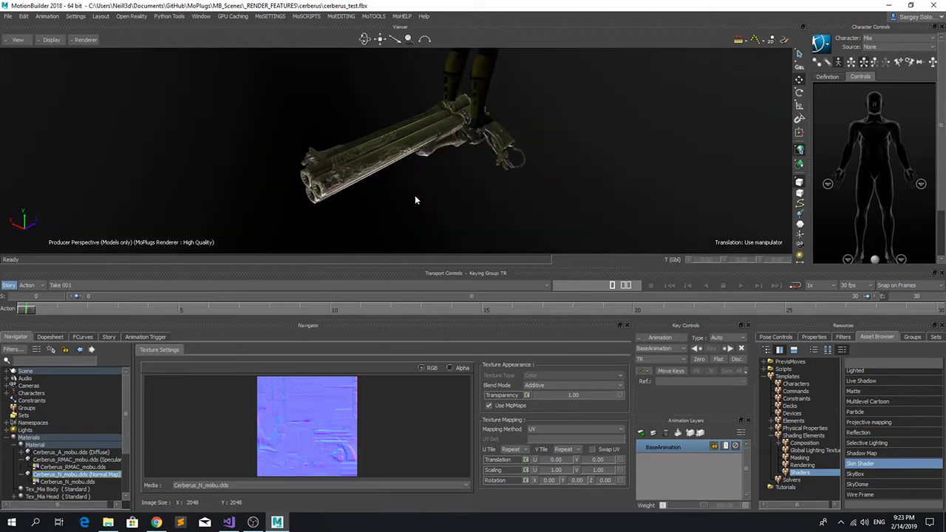
{"action": "left_click_drag", "start_coordinate": [415, 195], "coordinate": [440, 182], "text": "ctrl+shift"}
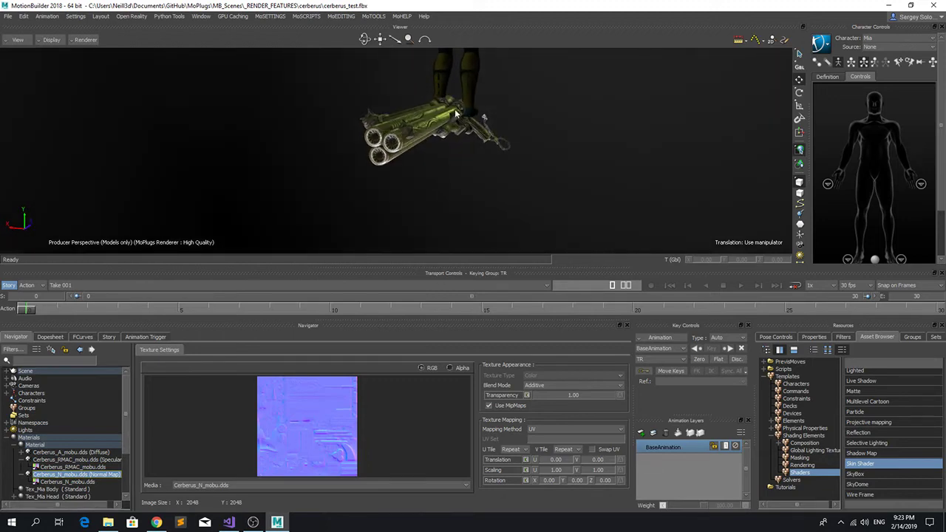
{"action": "left_click_drag", "start_coordinate": [443, 118], "coordinate": [448, 211], "text": "ctrl+shift"}
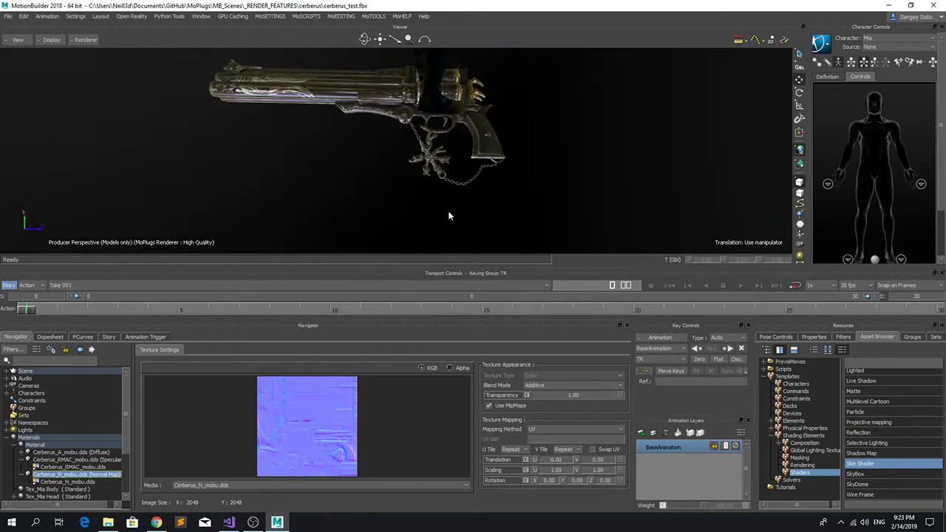
Locate the ObjectCubeMap template among the element assets
{"action": "scroll", "coordinate": [96, 436], "scroll_direction": "down", "scroll_amount": 2}
{"action": "scroll", "coordinate": [82, 458], "scroll_direction": "down", "scroll_amount": 1}
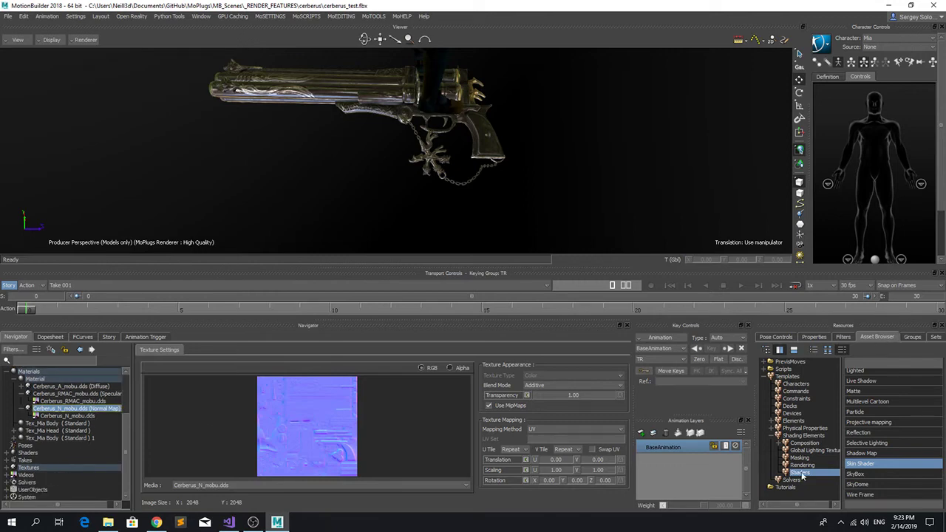
{"action": "left_click", "coordinate": [793, 421]}
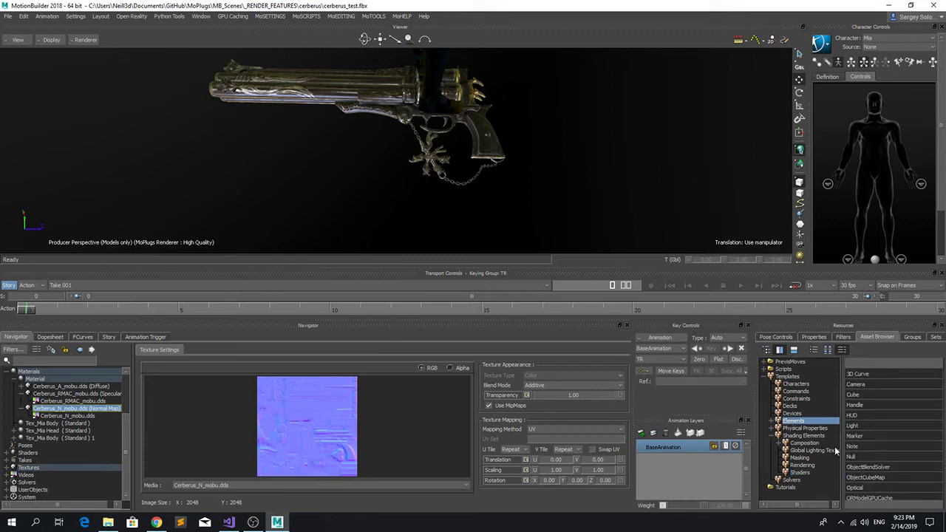
{"action": "left_click", "coordinate": [864, 447]}
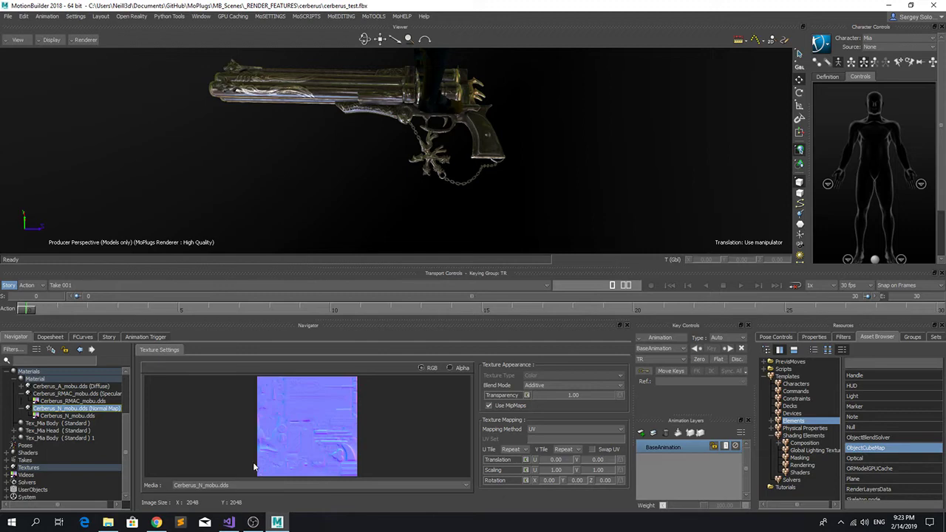
Inspect the properties of the scene's first ObjectCubeMap user object, including its CubeMap Id
{"action": "left_click", "coordinate": [7, 489]}
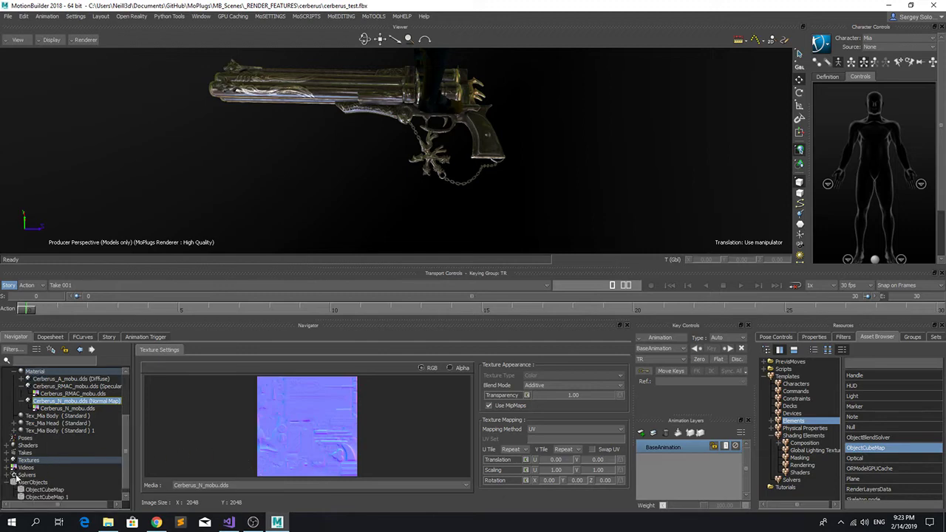
{"action": "scroll", "coordinate": [31, 482], "scroll_direction": "down", "scroll_amount": 1}
{"action": "left_click", "coordinate": [42, 482]}
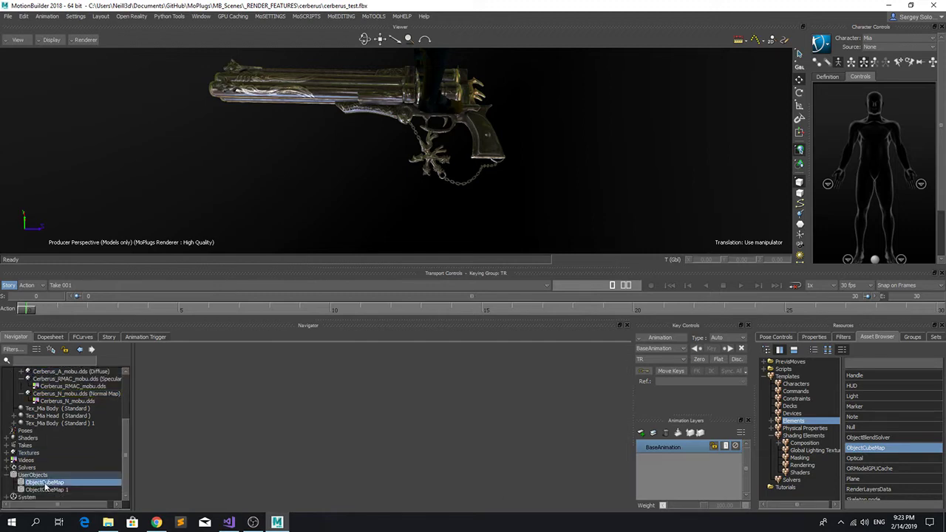
{"action": "left_click", "coordinate": [813, 337]}
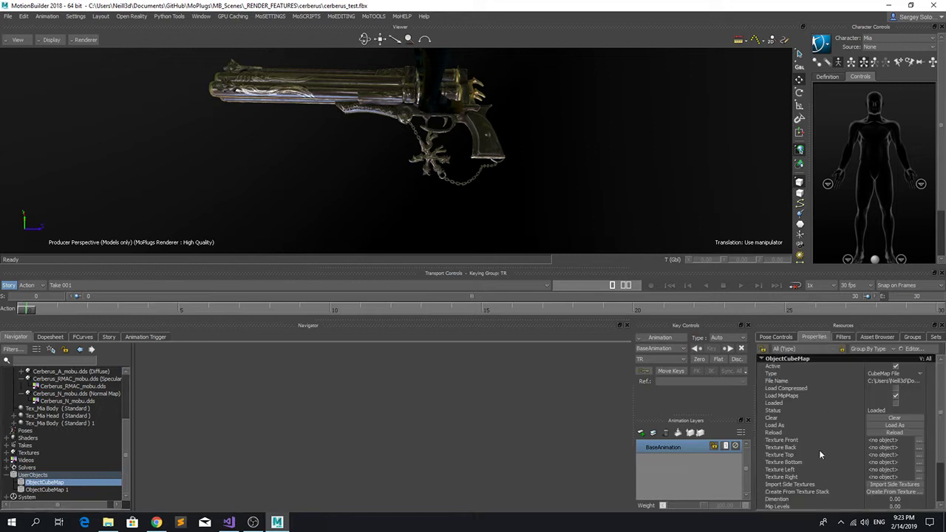
{"action": "scroll", "coordinate": [820, 448], "scroll_direction": "down", "scroll_amount": 3}
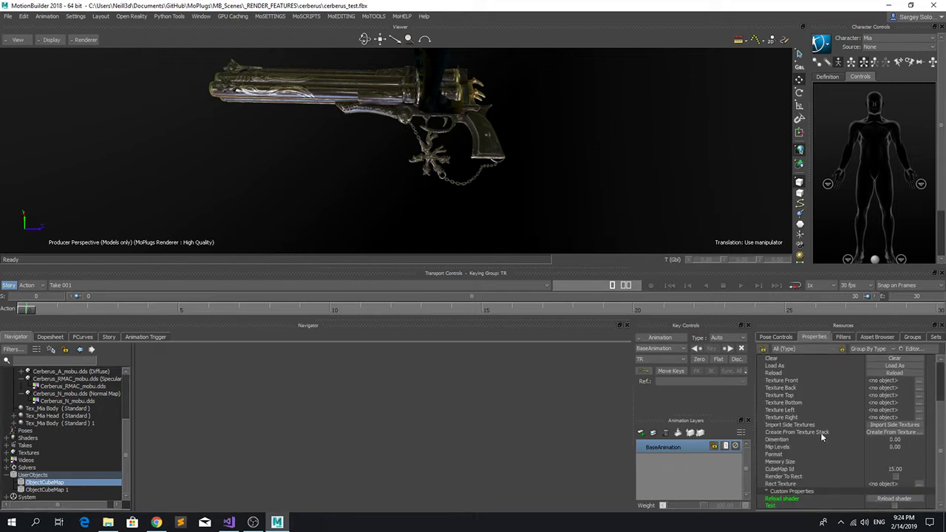
{"action": "left_click", "coordinate": [785, 470]}
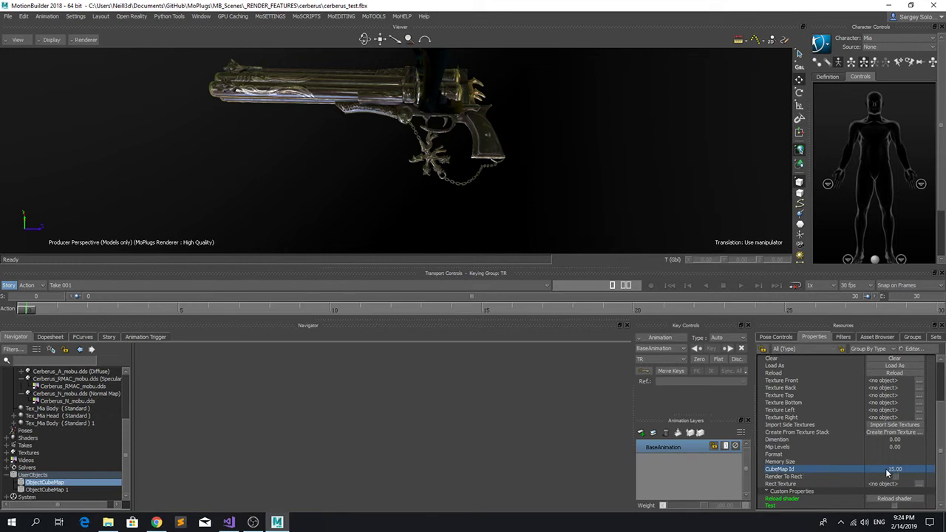
{"action": "scroll", "coordinate": [837, 457], "scroll_direction": "up", "scroll_amount": 3}
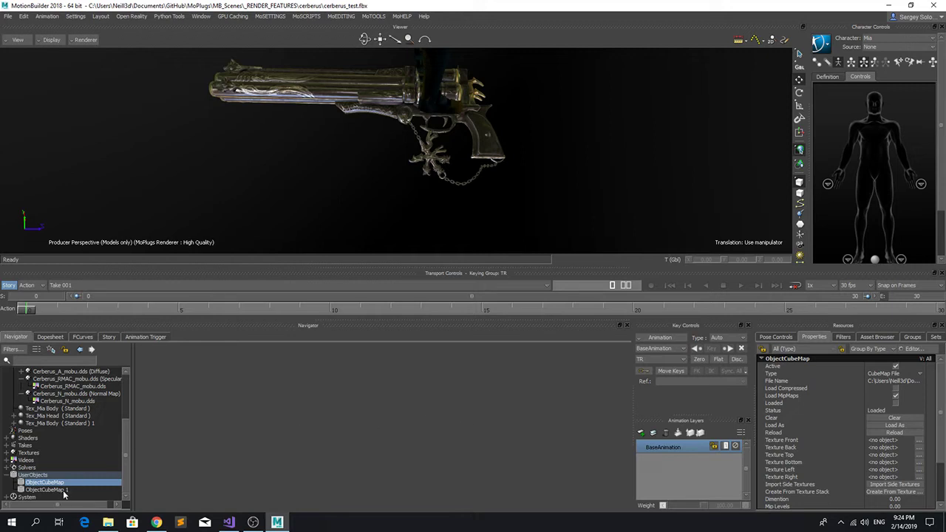
Widen the property value column and read the end of the first ObjectCubeMap's file path
{"action": "left_click_drag", "start_coordinate": [862, 387], "coordinate": [817, 386]}
{"action": "left_click_drag", "start_coordinate": [912, 383], "coordinate": [939, 378]}
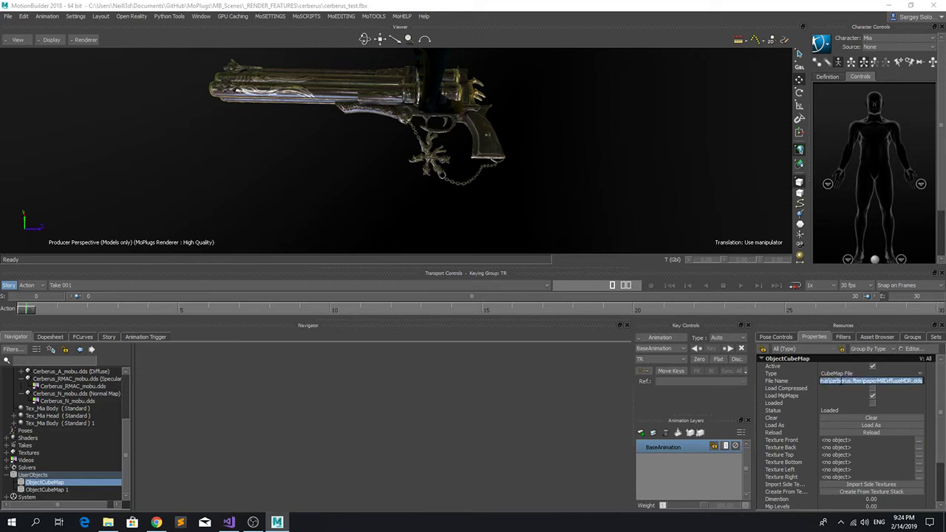
{"action": "left_click", "coordinate": [870, 380]}
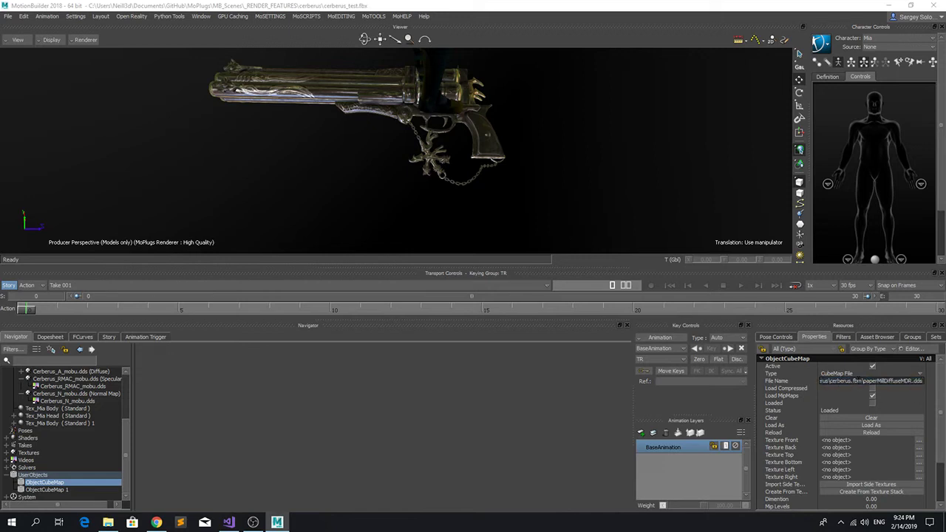
{"action": "left_click_drag", "start_coordinate": [862, 381], "coordinate": [924, 381]}
{"action": "left_click", "coordinate": [910, 381]}
Select the ObjectCubeMap 1 user object and read the end of its cube-map file path
{"action": "left_click", "coordinate": [65, 490]}
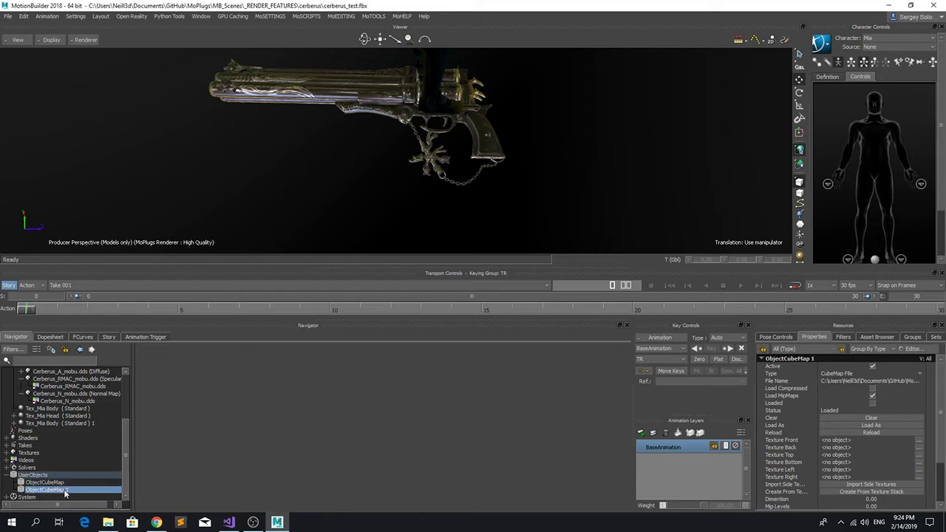
{"action": "left_click", "coordinate": [879, 382]}
{"action": "left_click_drag", "start_coordinate": [892, 381], "coordinate": [928, 381]}
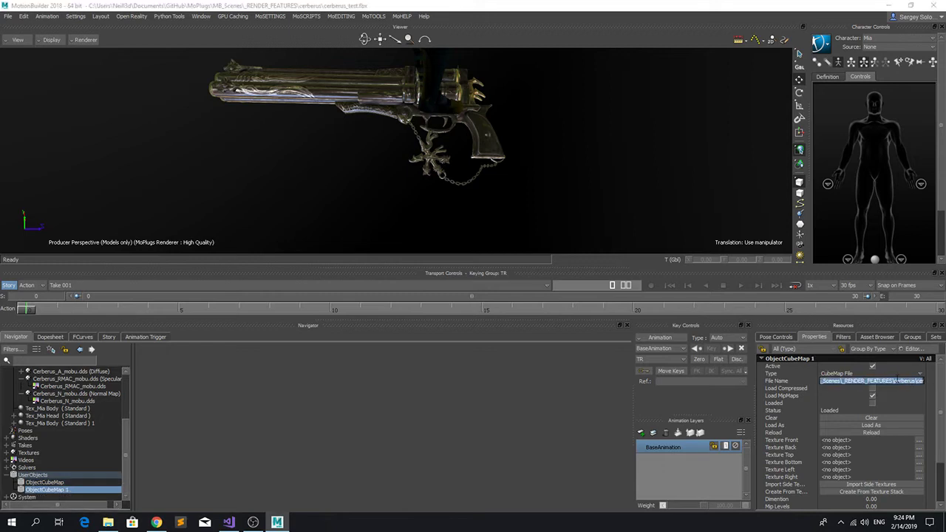
{"action": "key", "text": "ctrl+v"}
{"action": "key", "text": "Return"}
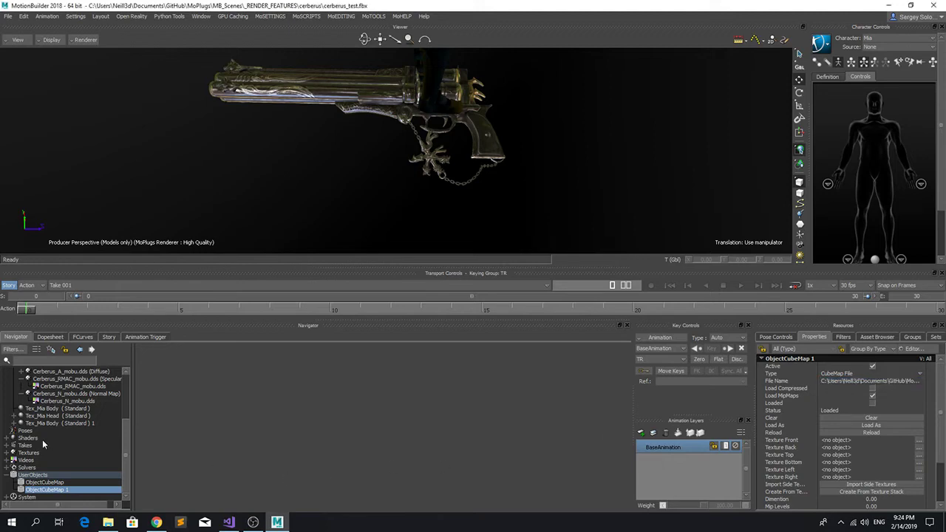
Select the CerberusPistol model and bring up the properties of its IBL Shader
{"action": "left_click", "coordinate": [345, 107]}
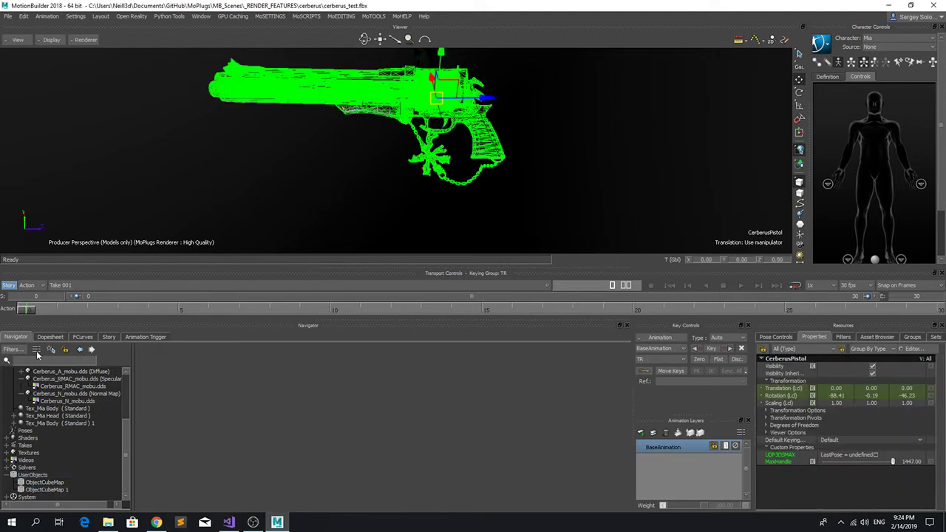
{"action": "left_click", "coordinate": [35, 351]}
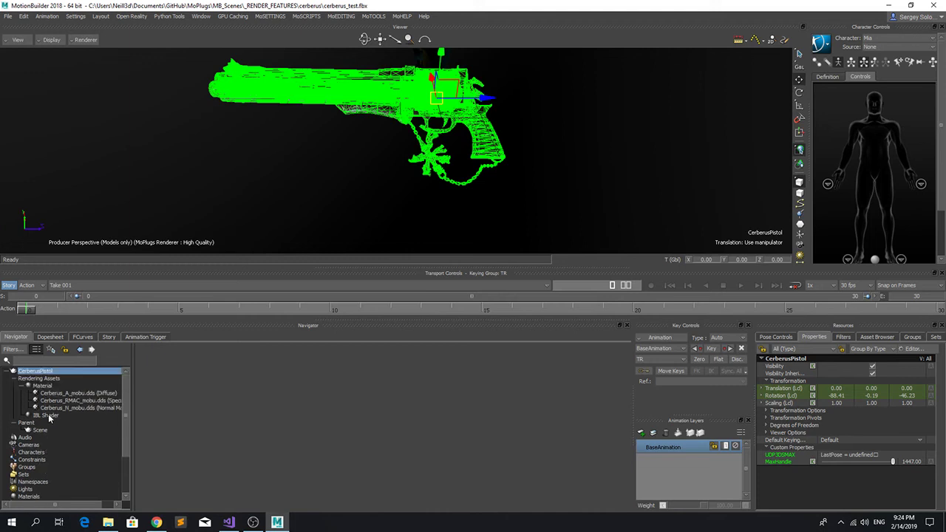
{"action": "scroll", "coordinate": [771, 447], "scroll_direction": "down", "scroll_amount": 1}
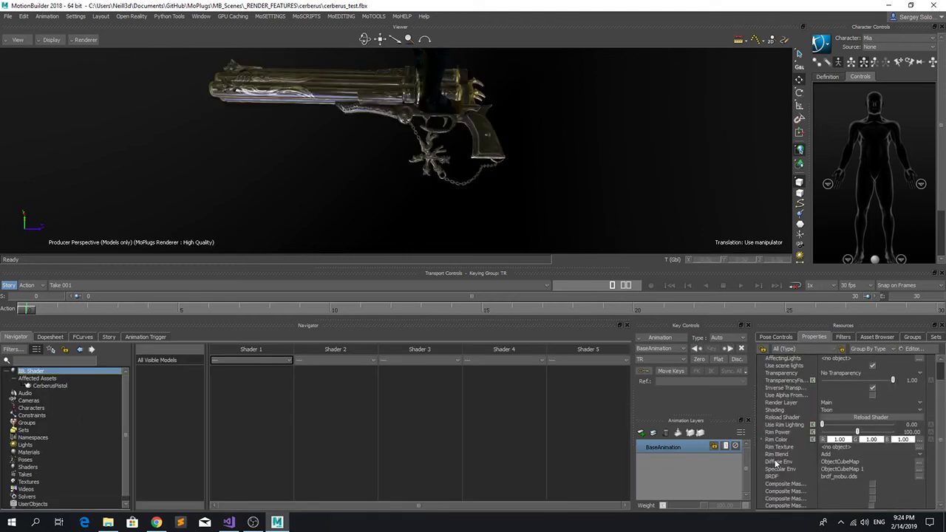
Examine which objects are linked to the IBL Shader's Diffuse Env, Specular Env and BRDF properties
{"action": "left_click", "coordinate": [777, 463]}
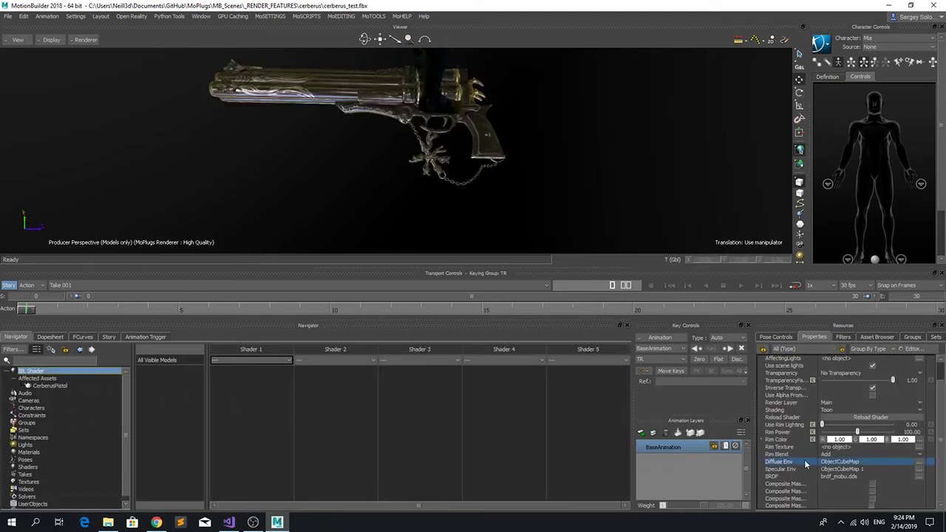
{"action": "left_click", "coordinate": [918, 465]}
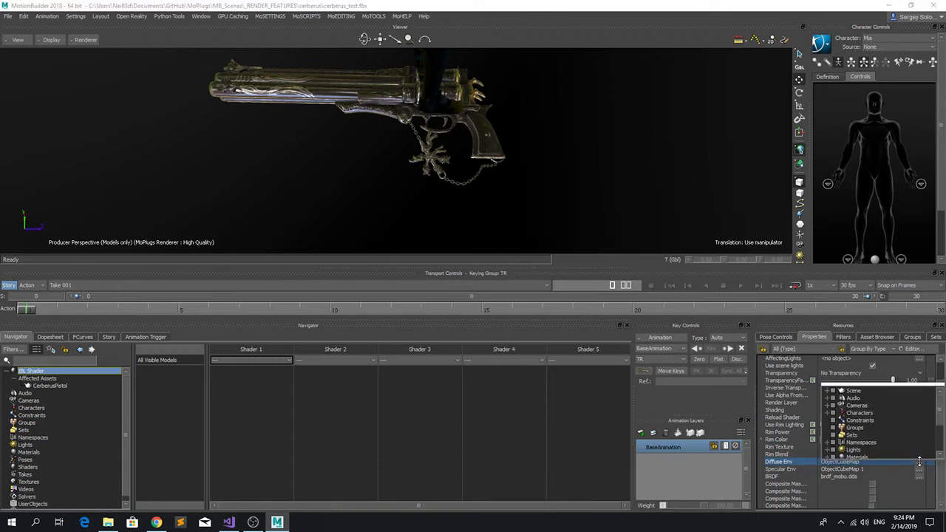
{"action": "left_click", "coordinate": [833, 448]}
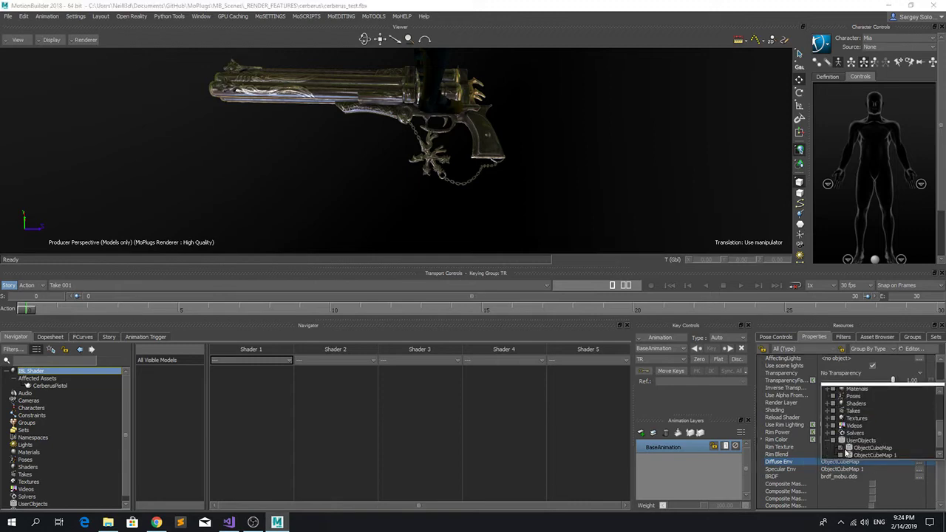
{"action": "left_click", "coordinate": [831, 473]}
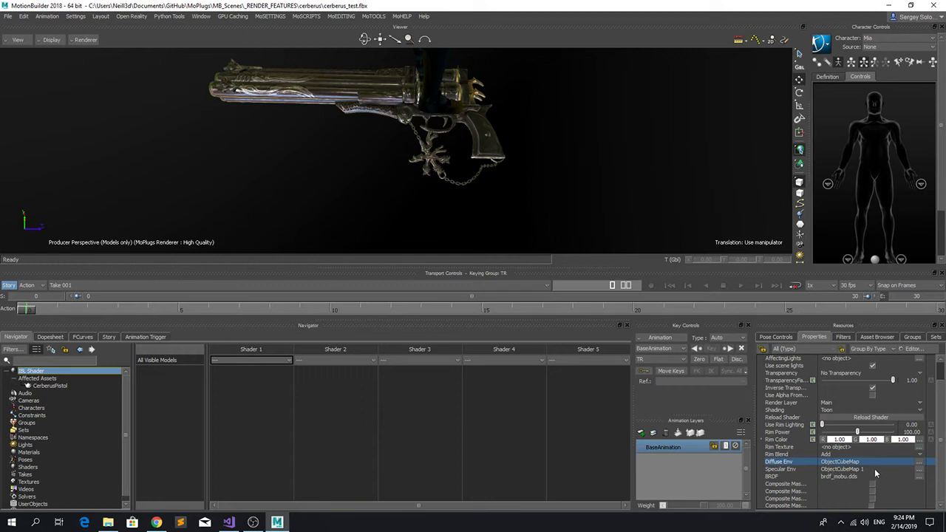
{"action": "left_click", "coordinate": [916, 466]}
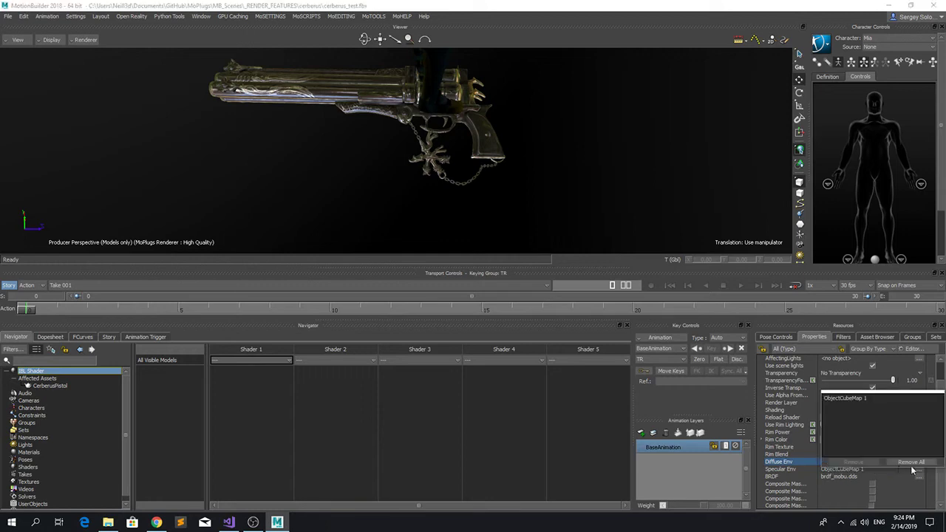
{"action": "left_click", "coordinate": [779, 480]}
{"action": "left_click", "coordinate": [781, 478]}
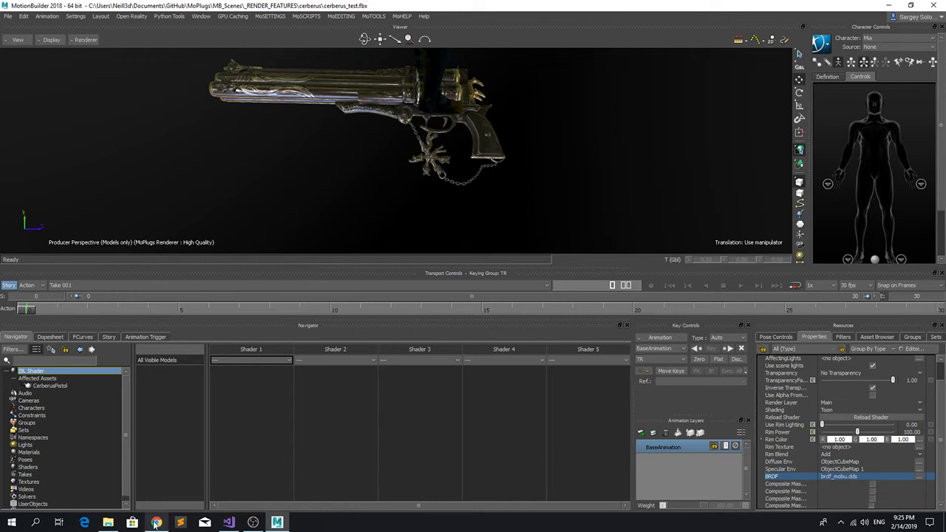
Switch to File Explorer and go up from the _SPRITE_SHEETS folder to the MoPlugs folder
{"action": "left_click", "coordinate": [107, 523]}
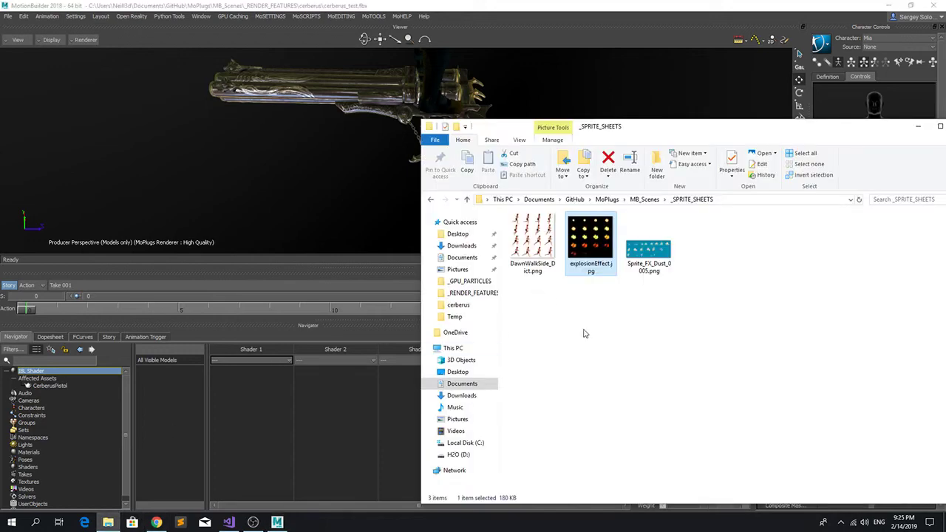
{"action": "left_click", "coordinate": [644, 199]}
{"action": "left_click", "coordinate": [607, 198]}
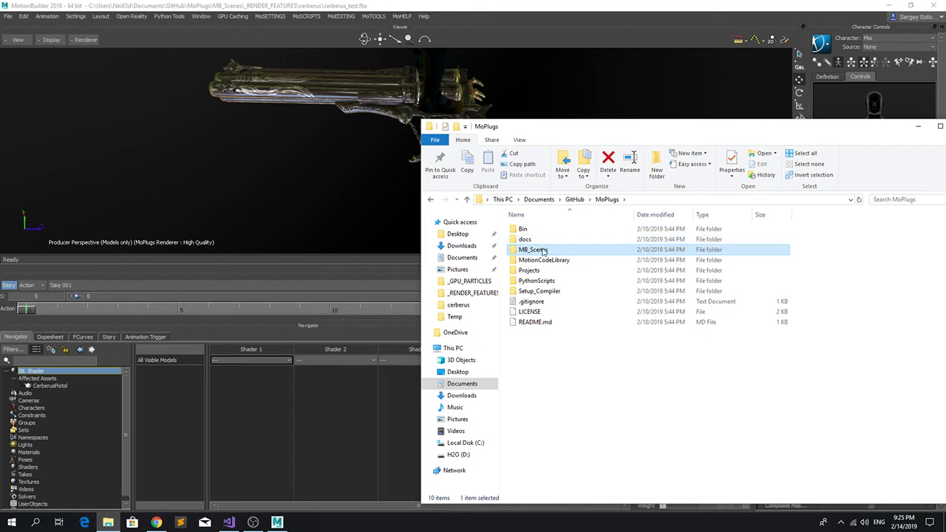
{"action": "left_click_drag", "start_coordinate": [640, 138], "coordinate": [565, 122]}
{"action": "double_click", "coordinate": [449, 210]}
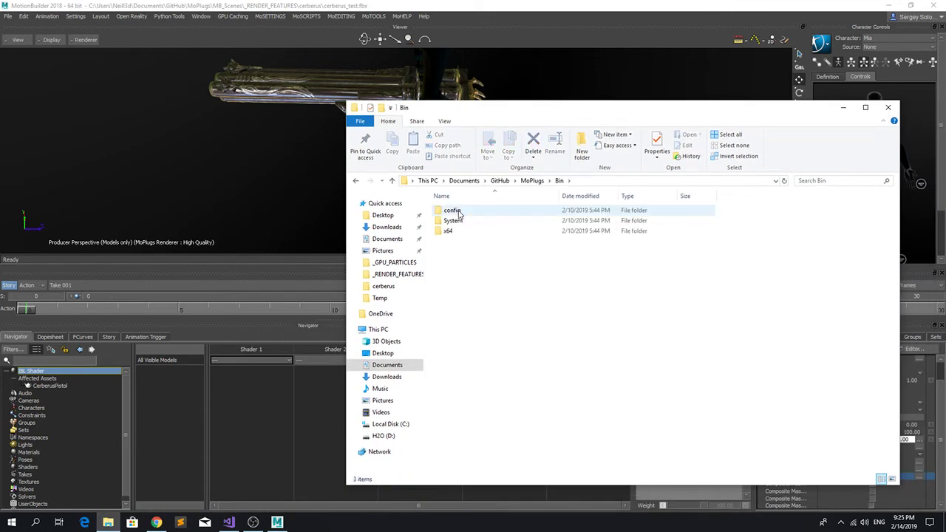
{"action": "key", "text": "alt+Left"}
Locate the brdf_mobu.dds texture in MB_Scenes\_RENDER_FEATURES\cerberus\cerberus.fbm, inspect its thumbnail and return to MotionBuilder
{"action": "double_click", "coordinate": [460, 230]}
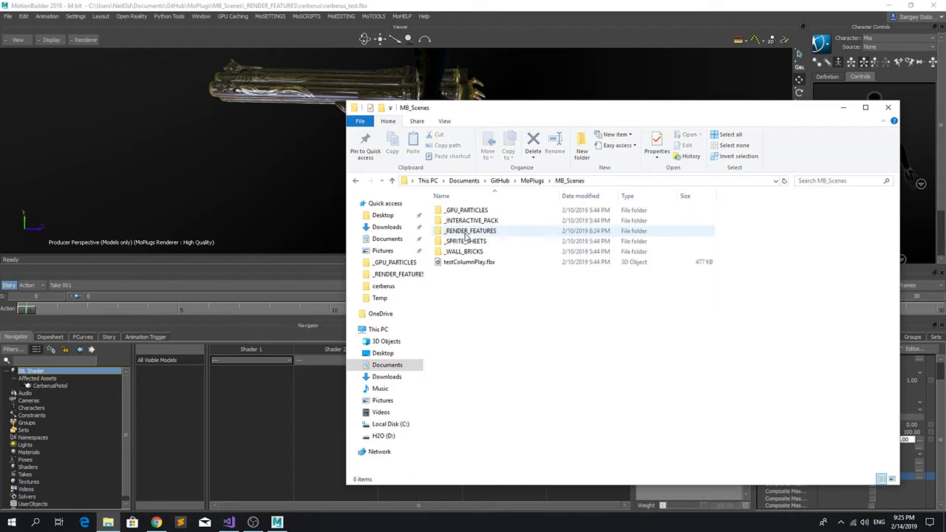
{"action": "double_click", "coordinate": [460, 226]}
{"action": "double_click", "coordinate": [459, 213]}
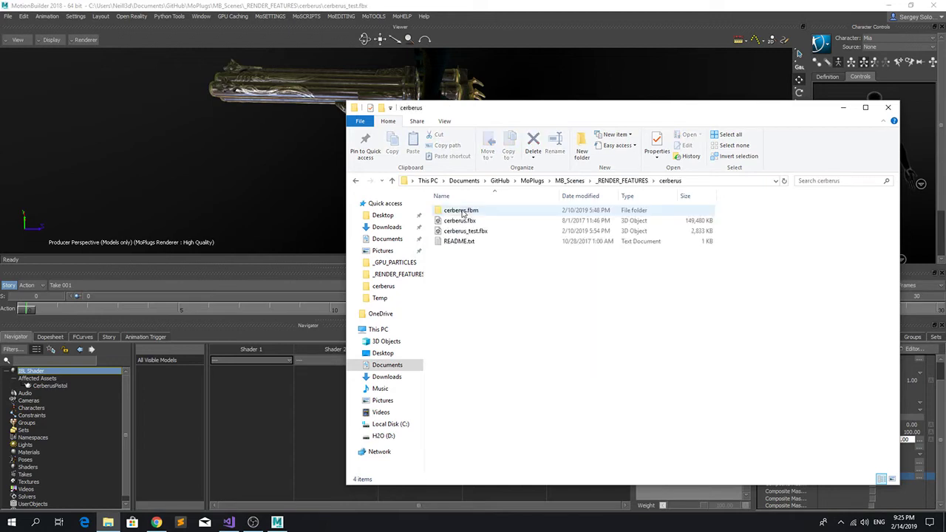
{"action": "double_click", "coordinate": [467, 213]}
{"action": "left_click", "coordinate": [511, 248]}
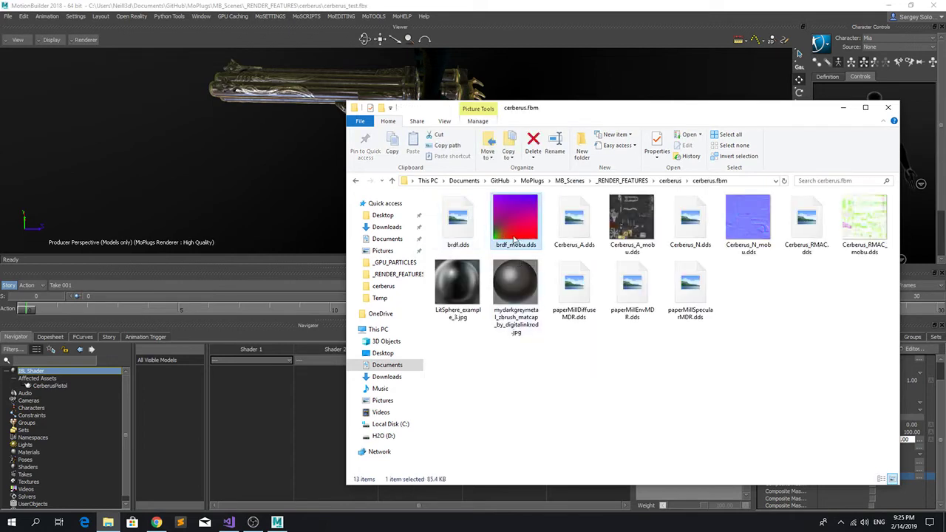
{"action": "left_click_drag", "start_coordinate": [648, 112], "coordinate": [352, 136]}
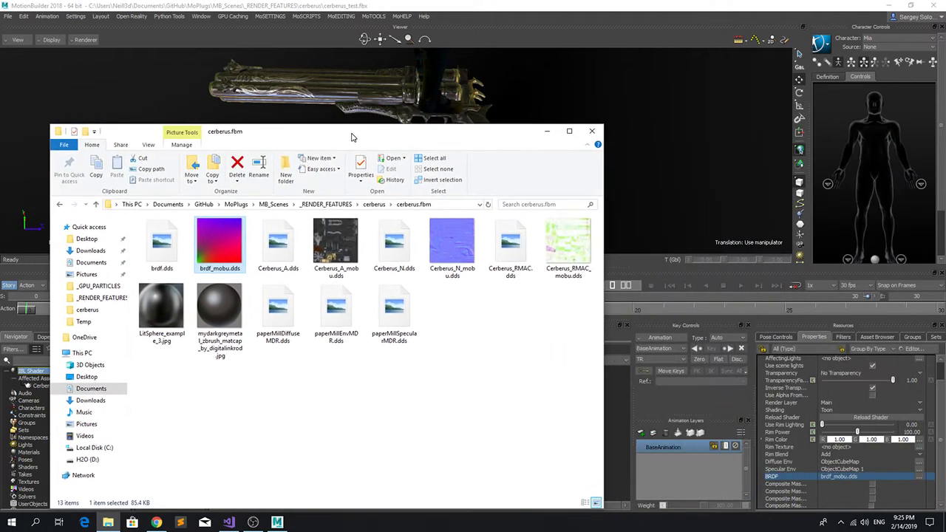
{"action": "left_click", "coordinate": [547, 134]}
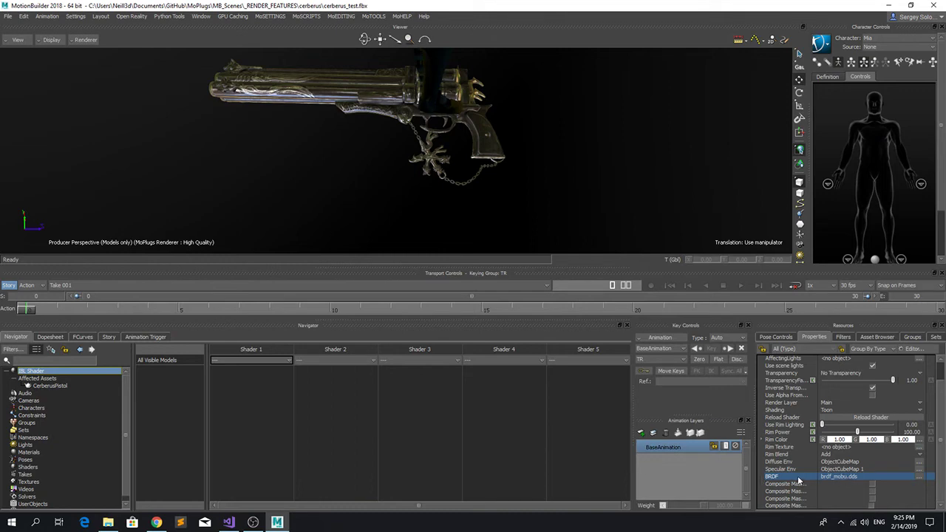
Try out the IBL Shader's rim lighting on the revolver and set Rim Power to 170
{"action": "scroll", "coordinate": [806, 475], "scroll_direction": "up", "scroll_amount": 1}
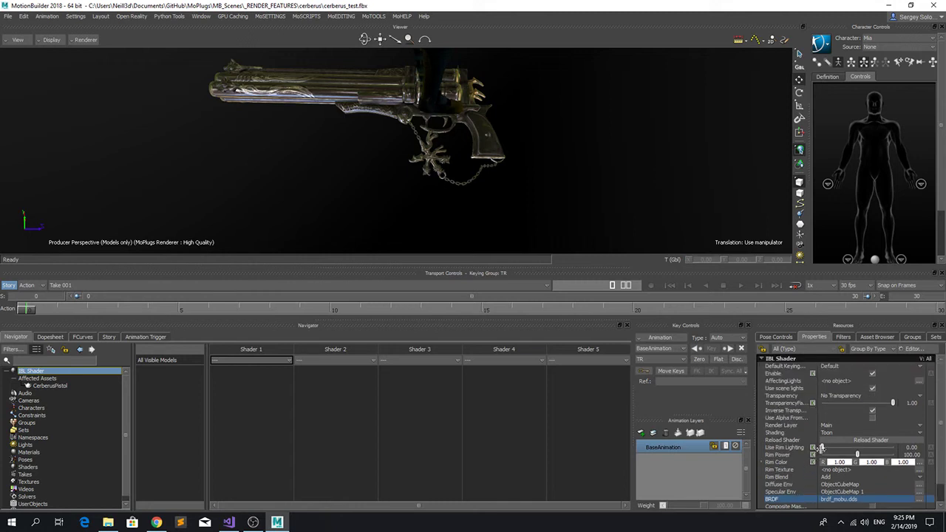
{"action": "left_click_drag", "start_coordinate": [822, 448], "coordinate": [765, 449]}
{"action": "left_click_drag", "start_coordinate": [402, 178], "coordinate": [491, 198], "text": "ctrl+shift"}
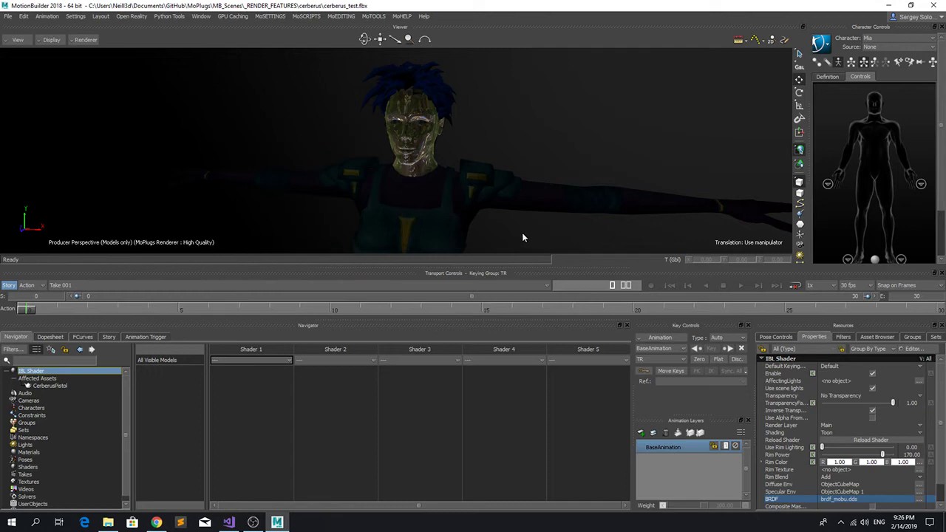
Open the Tex_Mia Head material of the character's head and check the texture linked to its Diffuse channel
{"action": "left_click", "coordinate": [427, 164]}
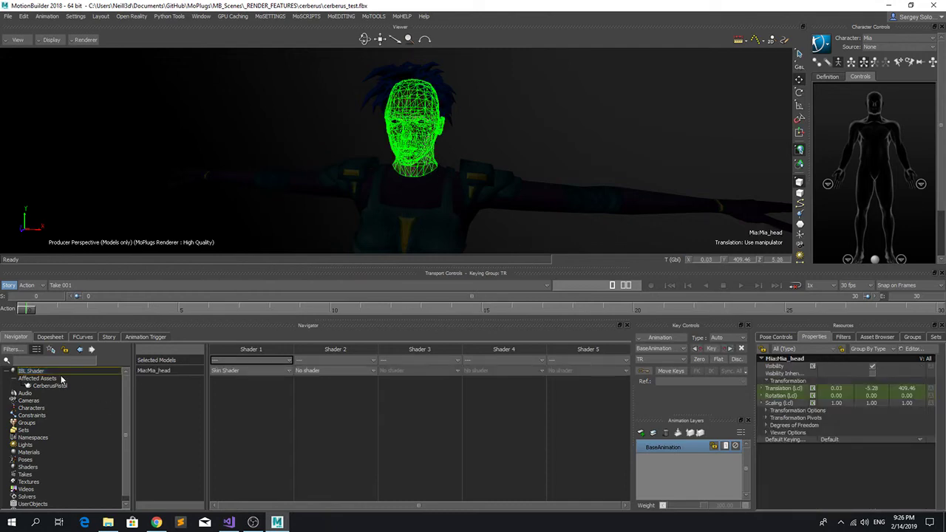
{"action": "left_click", "coordinate": [39, 352]}
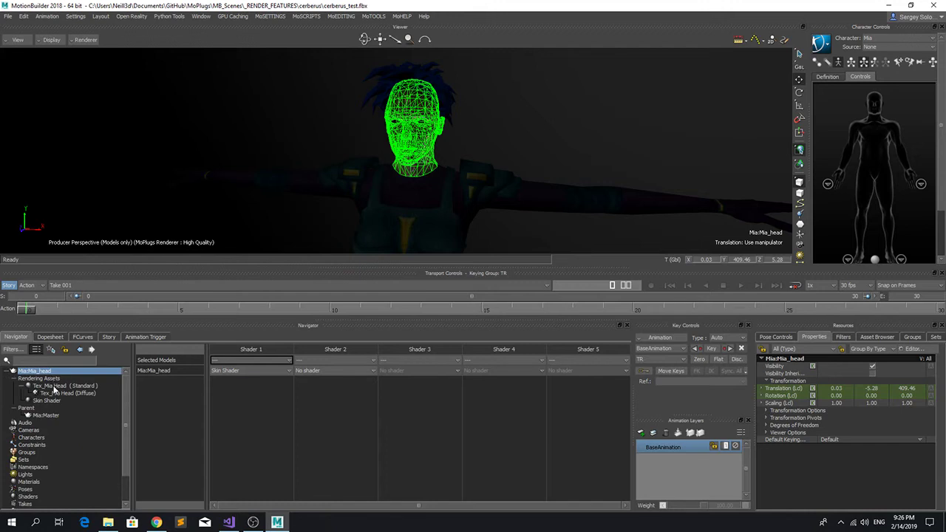
{"action": "double_click", "coordinate": [54, 387]}
{"action": "left_click", "coordinate": [370, 393]}
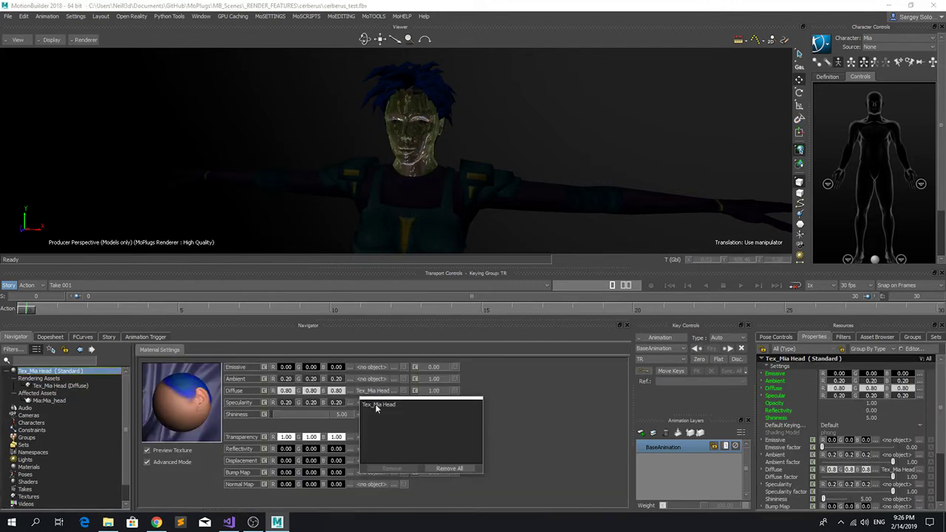
{"action": "left_click", "coordinate": [568, 424]}
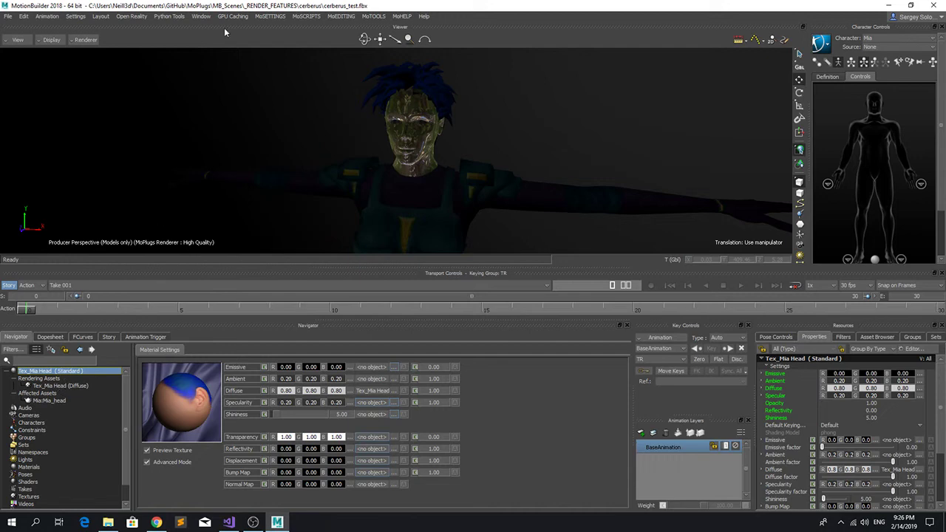
Open the Python Editor and widen it to show the full lines of the IBL_createProps.py script
{"action": "left_click", "coordinate": [201, 17]}
{"action": "left_click", "coordinate": [215, 275]}
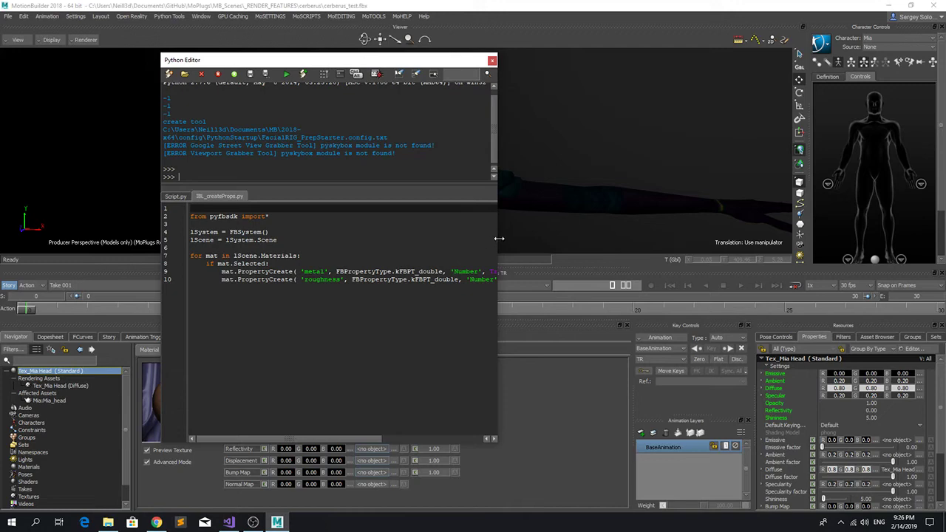
{"action": "left_click_drag", "start_coordinate": [499, 238], "coordinate": [667, 232]}
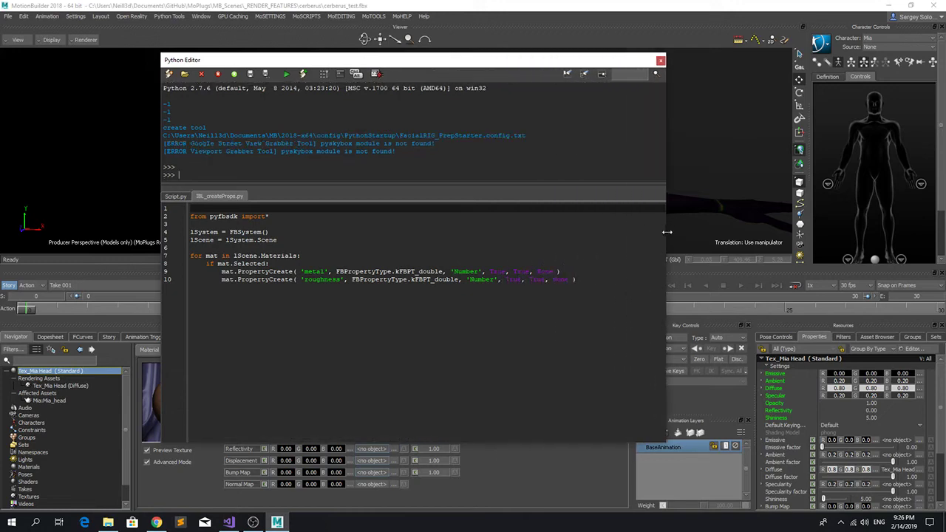
Look up the Number type among the custom properties that can be added to the Tex_Mia Head material
{"action": "left_click", "coordinate": [913, 348]}
{"action": "left_click", "coordinate": [325, 283]}
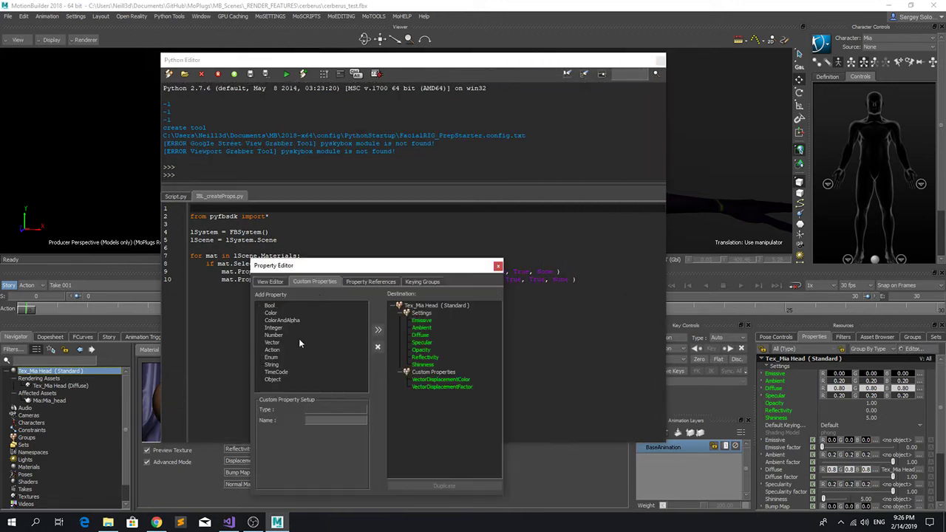
{"action": "left_click", "coordinate": [282, 337]}
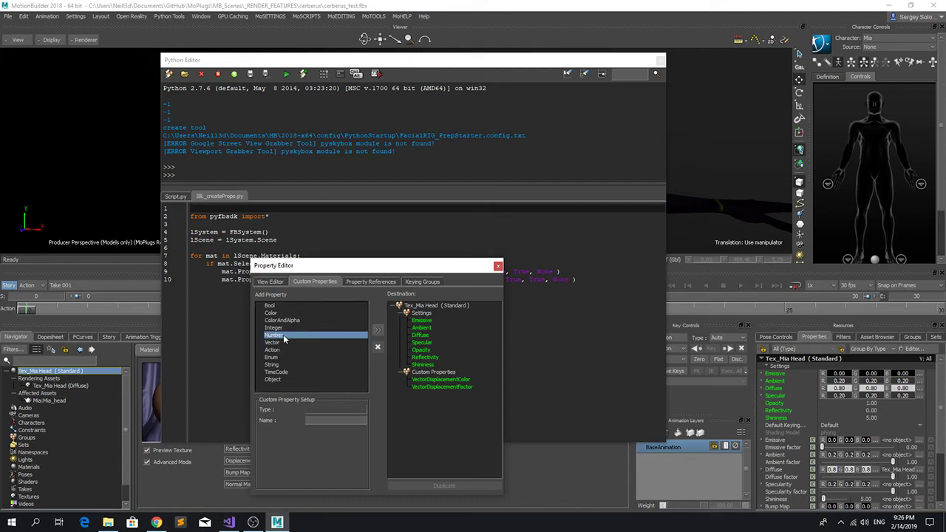
{"action": "left_click", "coordinate": [498, 265]}
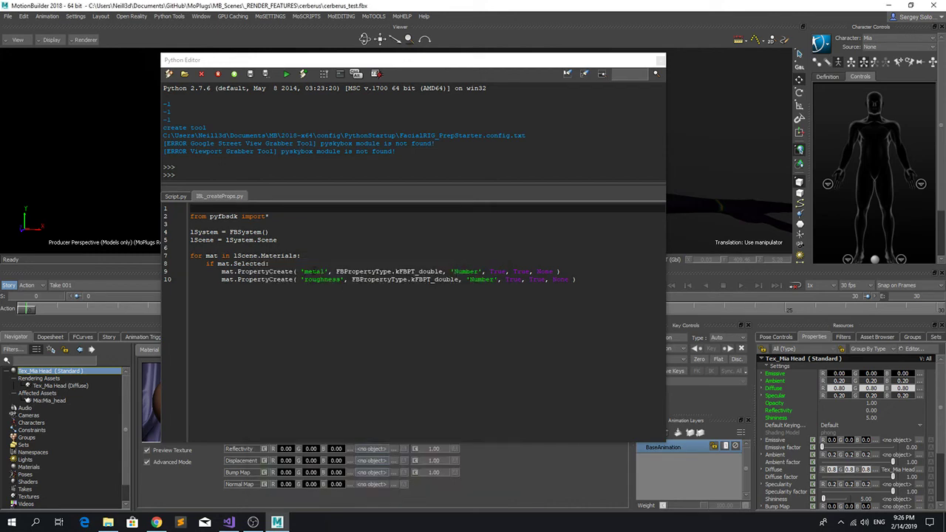
Run IBL_createProps.py to add the metal and roughness number properties to the Tex_Mia Head material, and close the editor
{"action": "double_click", "coordinate": [315, 271]}
{"action": "double_click", "coordinate": [320, 279]}
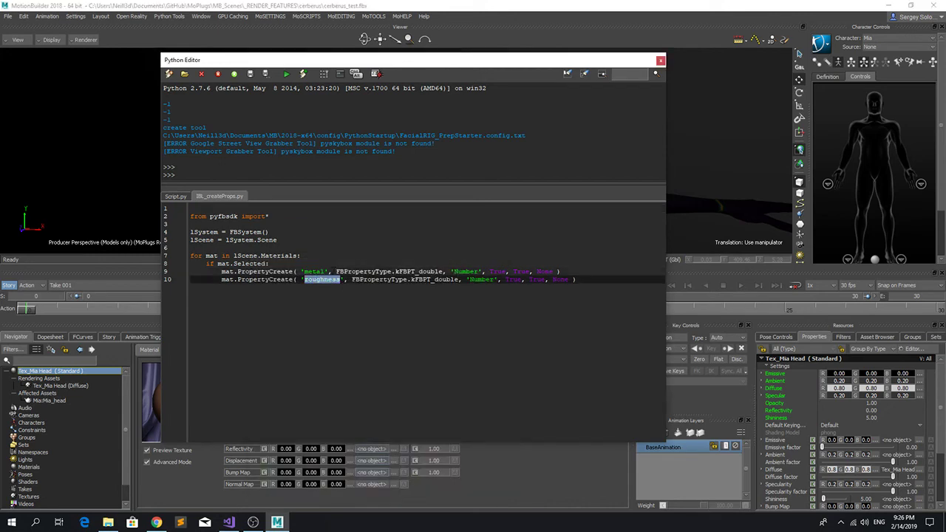
{"action": "left_click", "coordinate": [331, 272]}
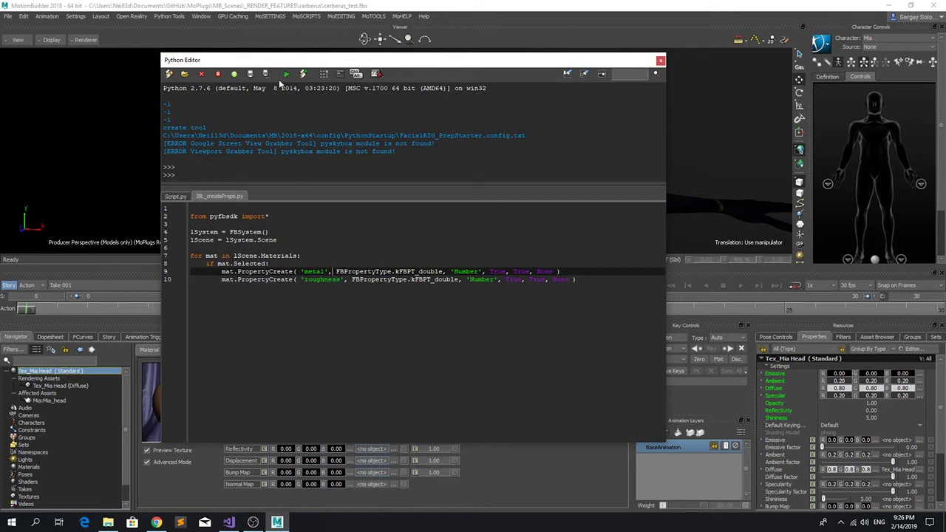
{"action": "left_click", "coordinate": [286, 74]}
{"action": "scroll", "coordinate": [776, 501], "scroll_direction": "down", "scroll_amount": 5}
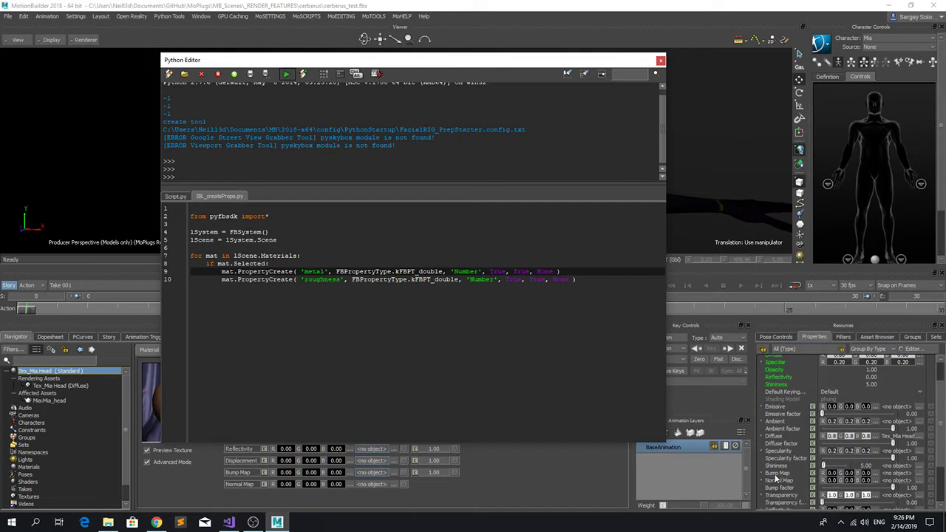
{"action": "left_click", "coordinate": [660, 60]}
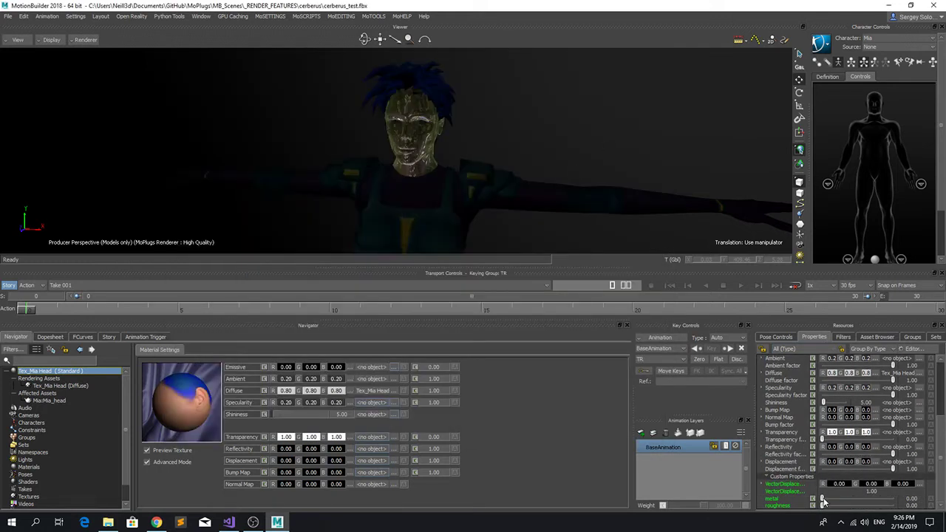
Set the Tex_Mia Head material's metal property to 99.29 and its roughness to 89.29
{"action": "left_click_drag", "start_coordinate": [822, 501], "coordinate": [889, 501]}
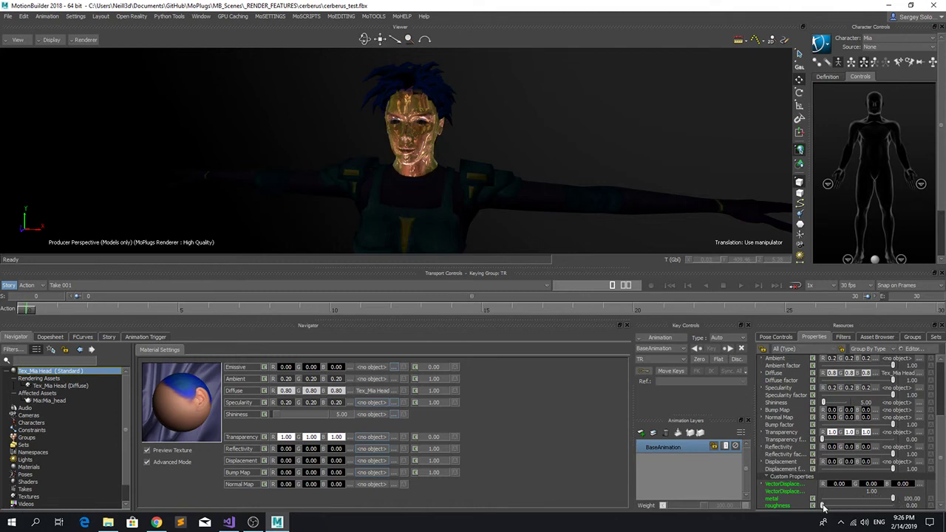
{"action": "left_click_drag", "start_coordinate": [824, 507], "coordinate": [890, 508]}
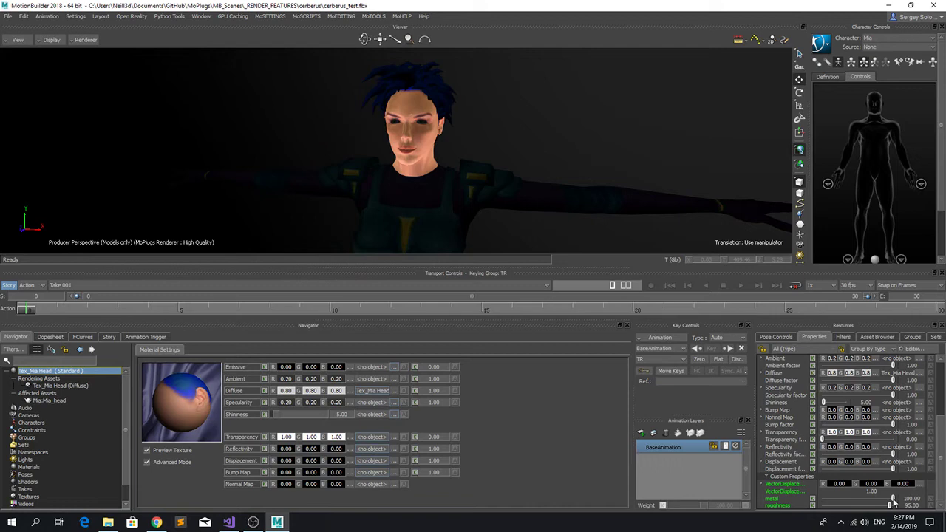
{"action": "mouse_move", "coordinate": [893, 501]}
{"action": "left_mouse_down"}
{"action": "mouse_move", "coordinate": [824, 502]}
{"action": "mouse_move", "coordinate": [893, 507]}
{"action": "left_mouse_up"}
{"action": "mouse_move", "coordinate": [891, 507]}
{"action": "left_mouse_down"}
{"action": "mouse_move", "coordinate": [903, 510]}
{"action": "mouse_move", "coordinate": [885, 508]}
{"action": "left_mouse_up"}
{"action": "left_click_drag", "start_coordinate": [487, 146], "coordinate": [580, 198], "text": "ctrl+shift"}
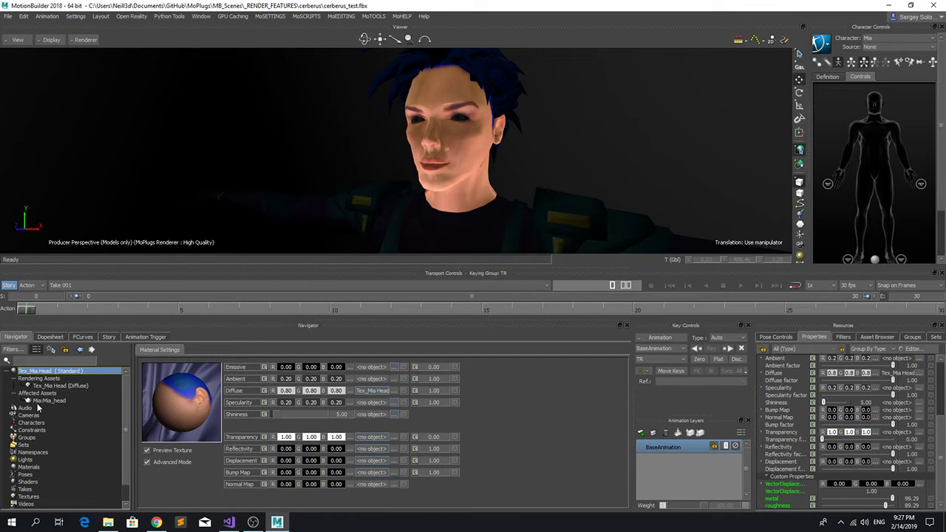
Assign the head's Skin Shader to both of the character's eyes
{"action": "left_click", "coordinate": [427, 155]}
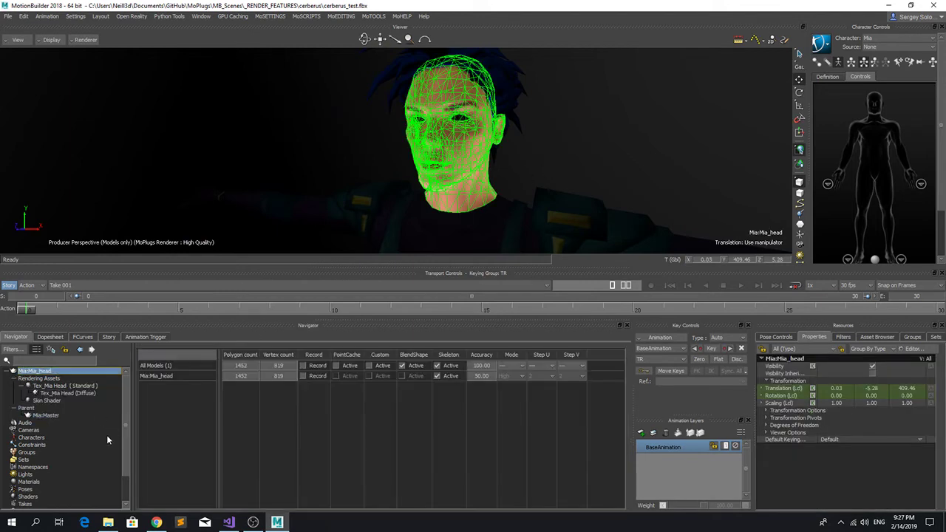
{"action": "left_click", "coordinate": [46, 401]}
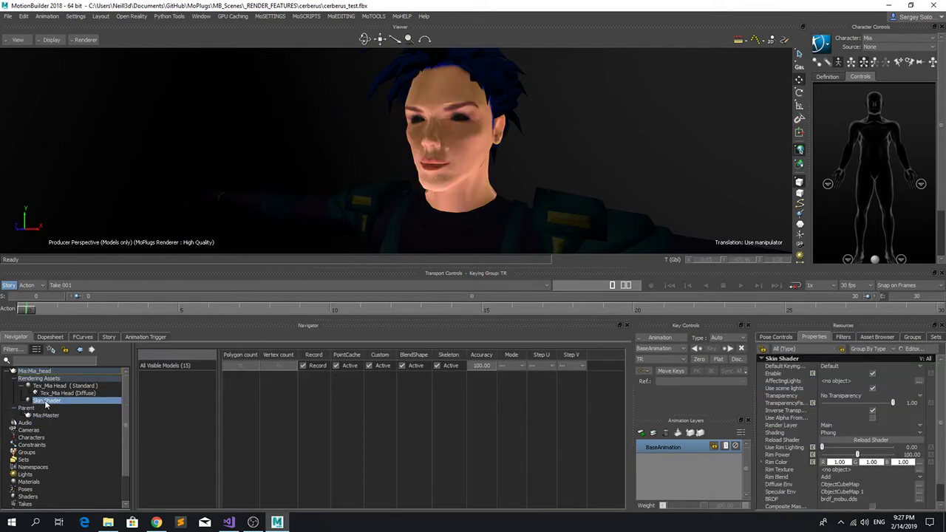
{"action": "left_click_drag", "start_coordinate": [47, 400], "coordinate": [477, 144]}
{"action": "left_click", "coordinate": [425, 114]}
{"action": "left_click_drag", "start_coordinate": [477, 144], "coordinate": [479, 174], "text": "ctrl"}
{"action": "left_click_drag", "start_coordinate": [59, 411], "coordinate": [623, 133]}
{"action": "left_click", "coordinate": [637, 121]}
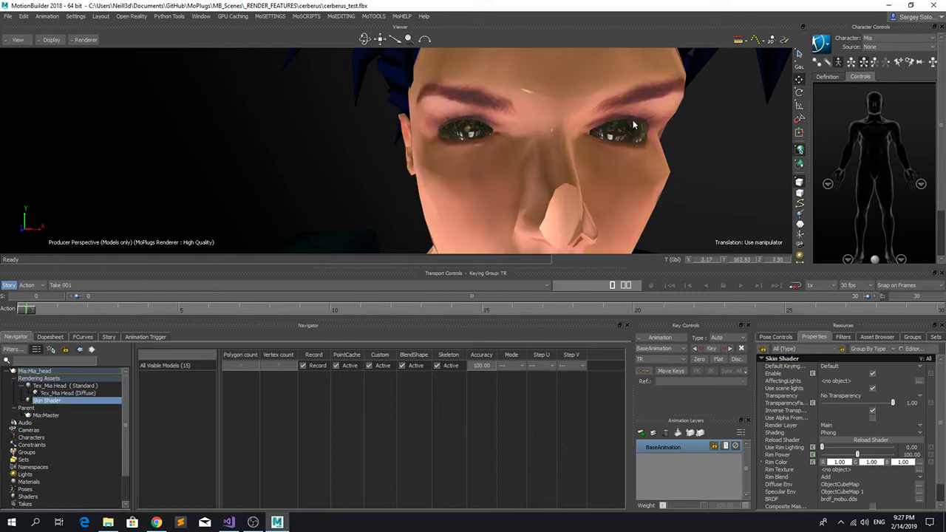
{"action": "left_click_drag", "start_coordinate": [627, 208], "coordinate": [580, 218], "text": "ctrl+shift"}
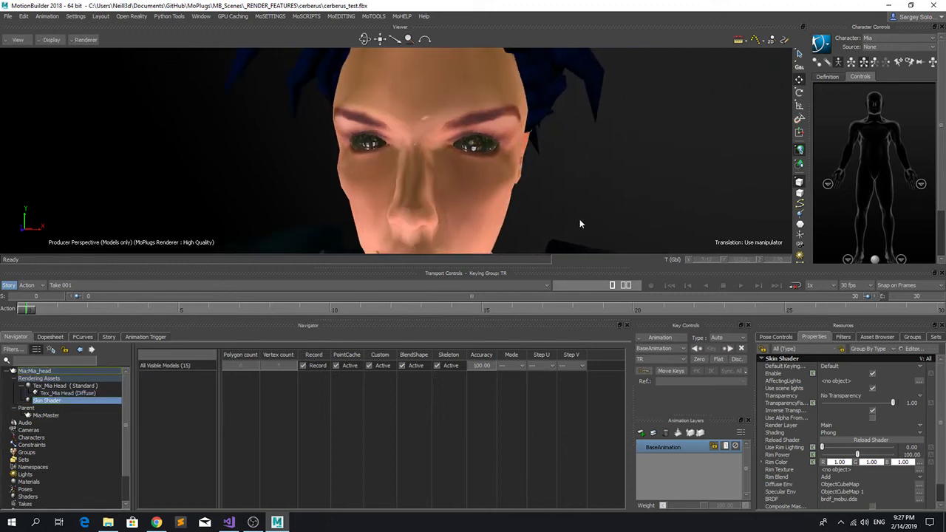
Run IBL_createProps.py on the eyes' Tex_Mia Body material to add metal and roughness properties, and close the editor
{"action": "left_click", "coordinate": [474, 153]}
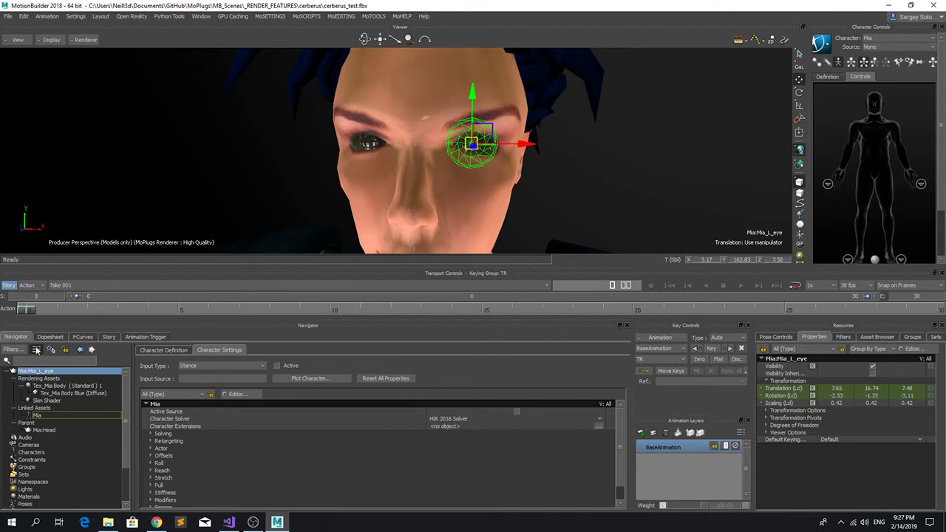
{"action": "left_click", "coordinate": [45, 387]}
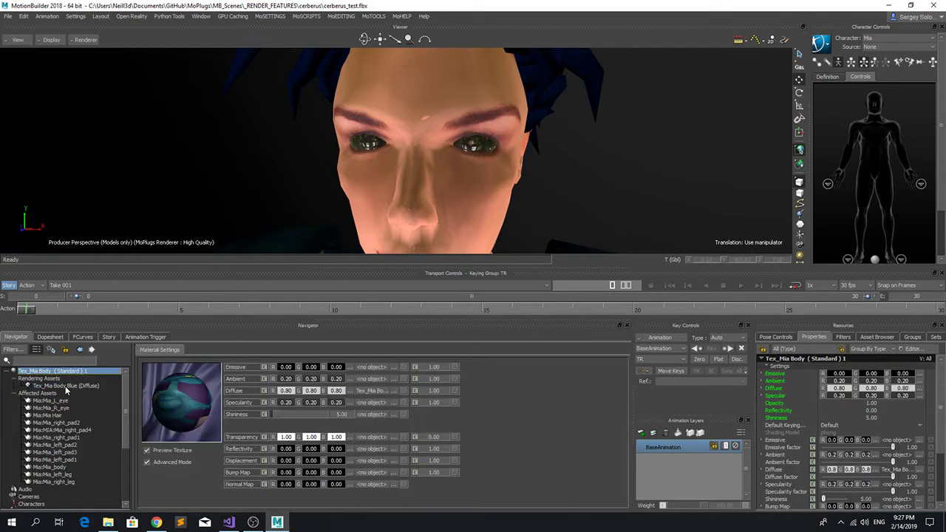
{"action": "left_click", "coordinate": [201, 17]}
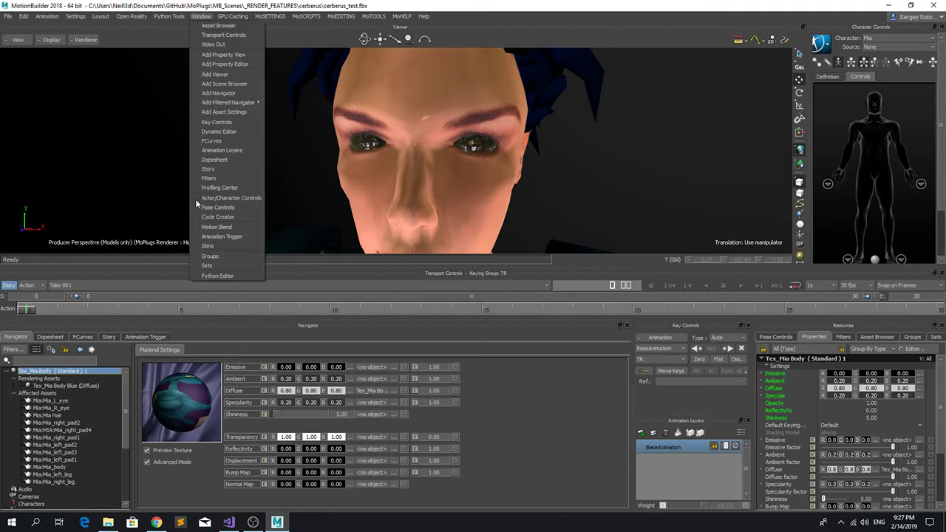
{"action": "left_click", "coordinate": [214, 275]}
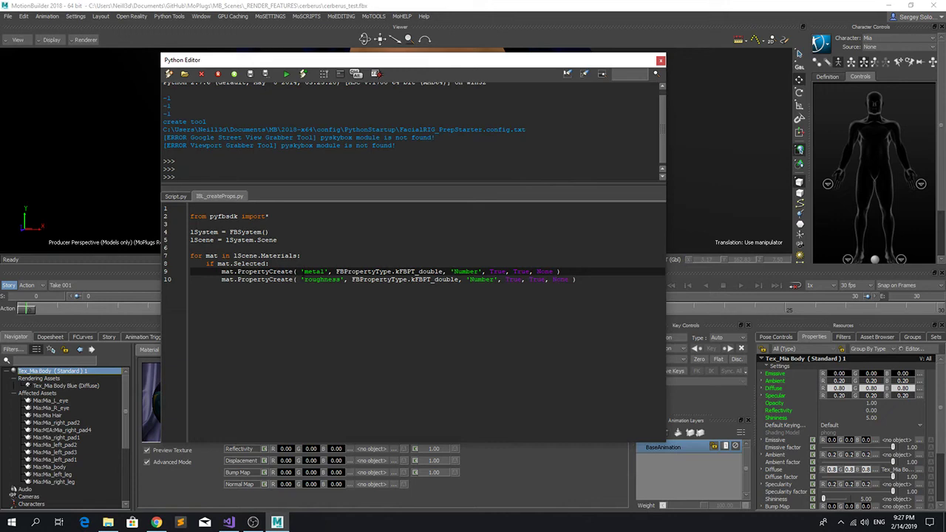
{"action": "left_click", "coordinate": [287, 74]}
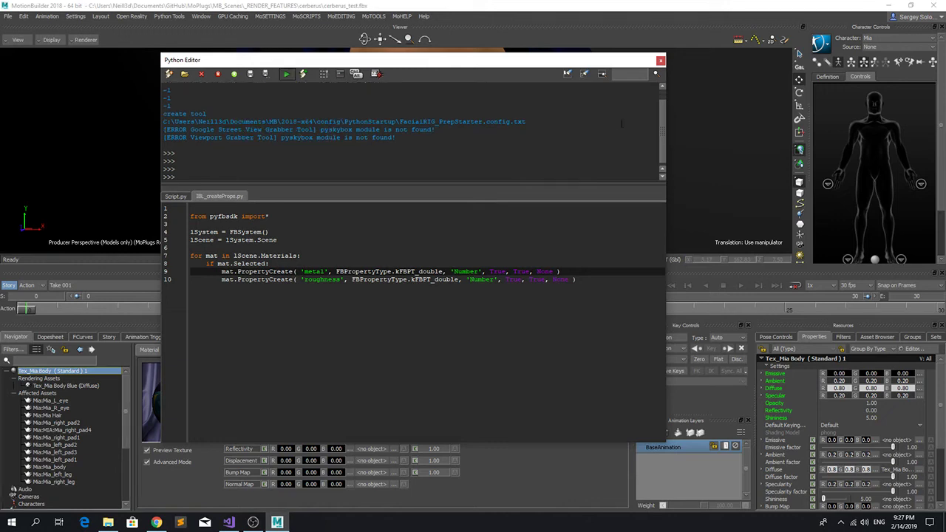
{"action": "left_click", "coordinate": [660, 60]}
Set both the metal and roughness properties of the Tex_Mia Body material to 100
{"action": "scroll", "coordinate": [798, 466], "scroll_direction": "down", "scroll_amount": 3}
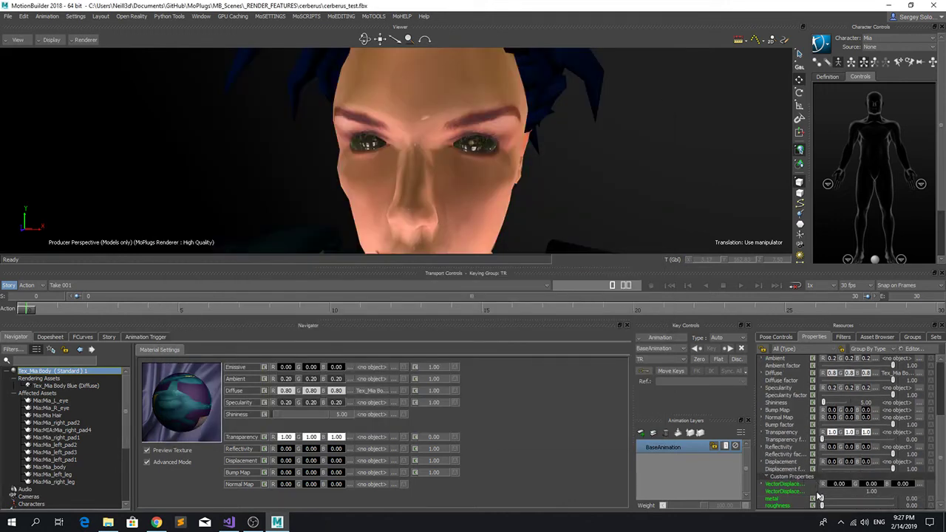
{"action": "left_click_drag", "start_coordinate": [822, 502], "coordinate": [915, 510]}
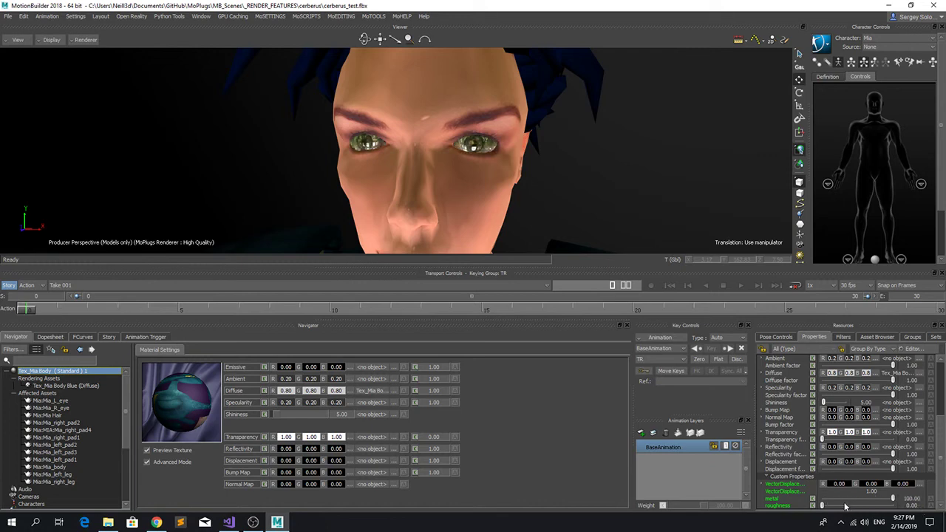
{"action": "left_click_drag", "start_coordinate": [823, 505], "coordinate": [916, 510]}
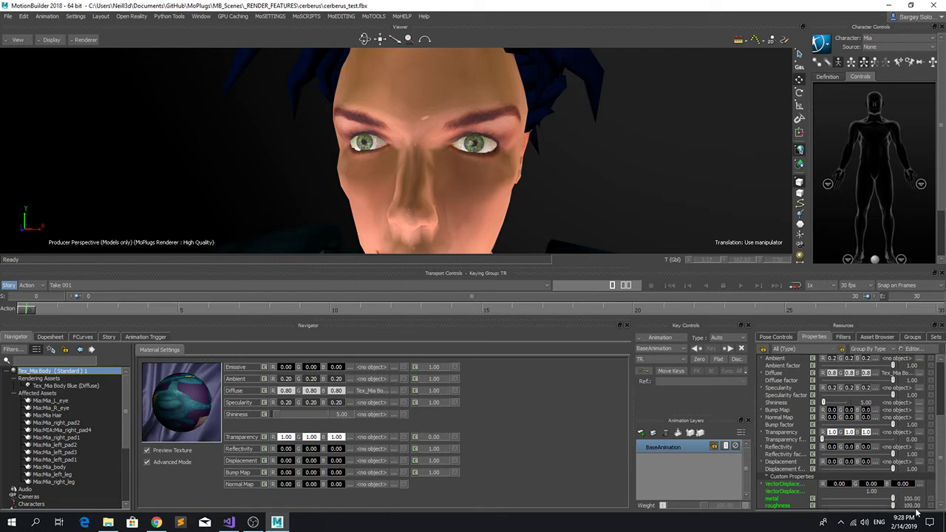
{"action": "left_click_drag", "start_coordinate": [501, 109], "coordinate": [429, 167], "text": "ctrl+shift"}
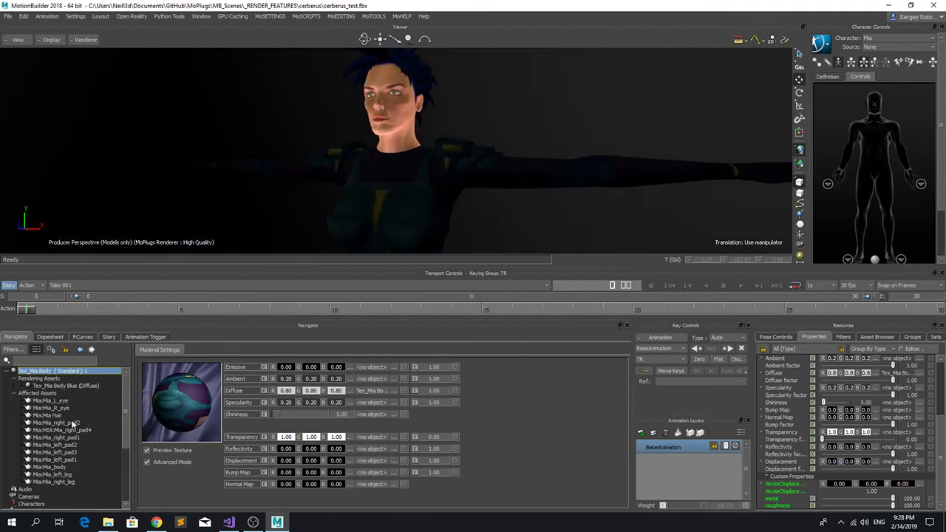
Assign the head's Skin Shader to the character's body mesh
{"action": "left_click", "coordinate": [385, 111]}
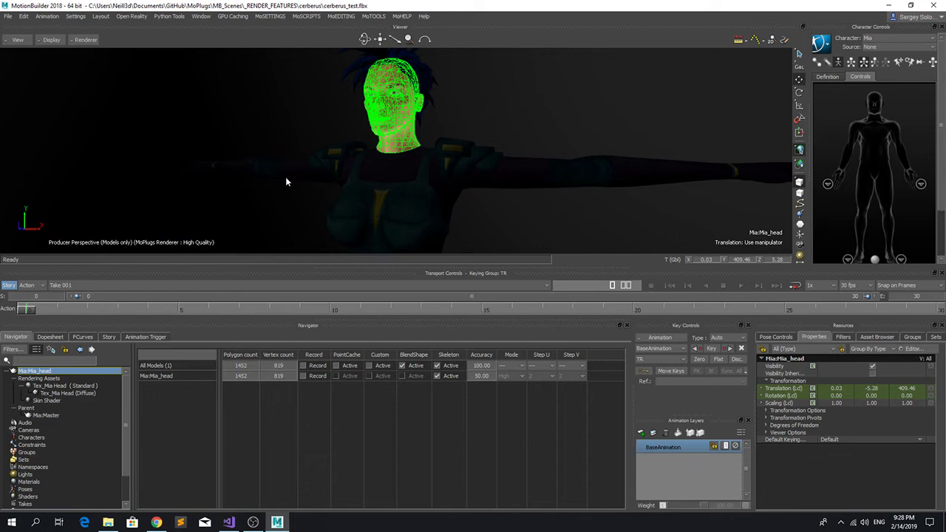
{"action": "left_click", "coordinate": [34, 350]}
{"action": "left_click", "coordinate": [34, 350]}
{"action": "left_click_drag", "start_coordinate": [46, 400], "coordinate": [333, 195]}
{"action": "left_click", "coordinate": [358, 198]}
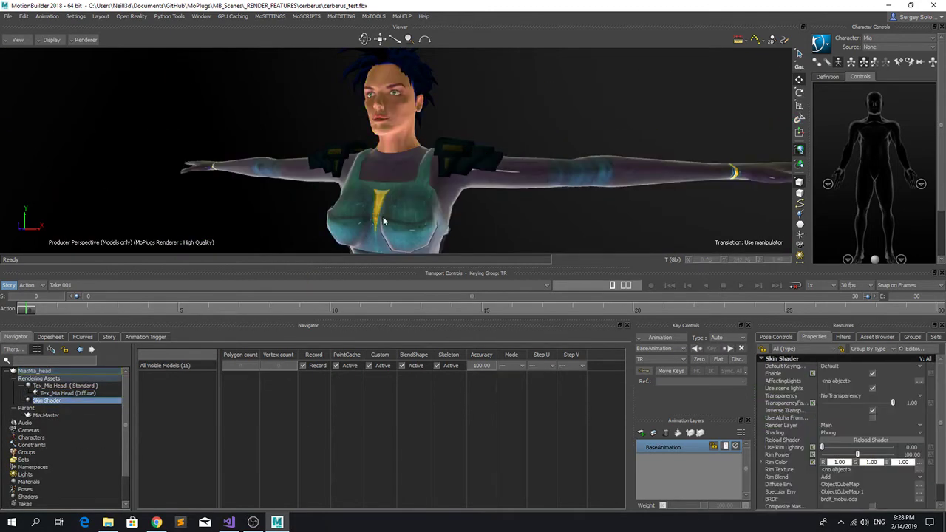
{"action": "scroll", "coordinate": [404, 203], "scroll_direction": "down", "scroll_amount": 3}
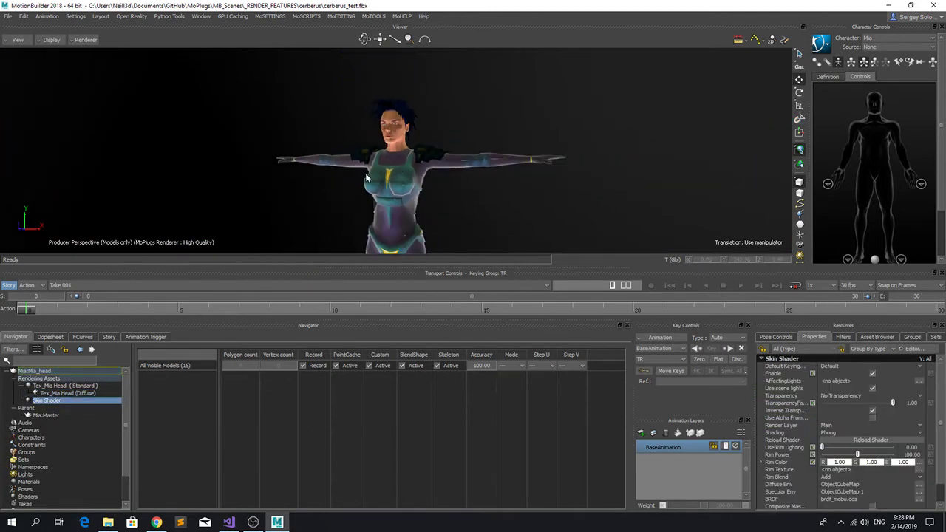
Try to run IBL_createProps.py with the Mia_body mesh selected, and close the editor
{"action": "left_click", "coordinate": [362, 248]}
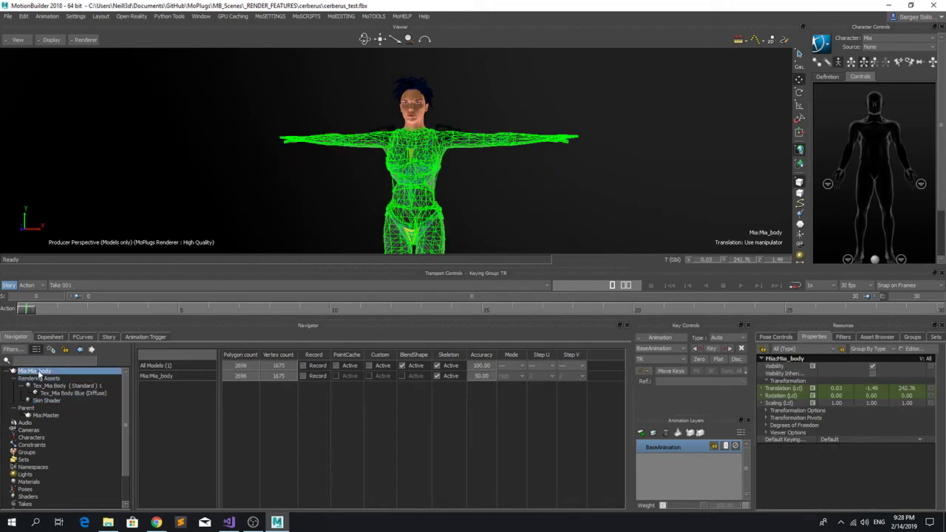
{"action": "left_click", "coordinate": [200, 15]}
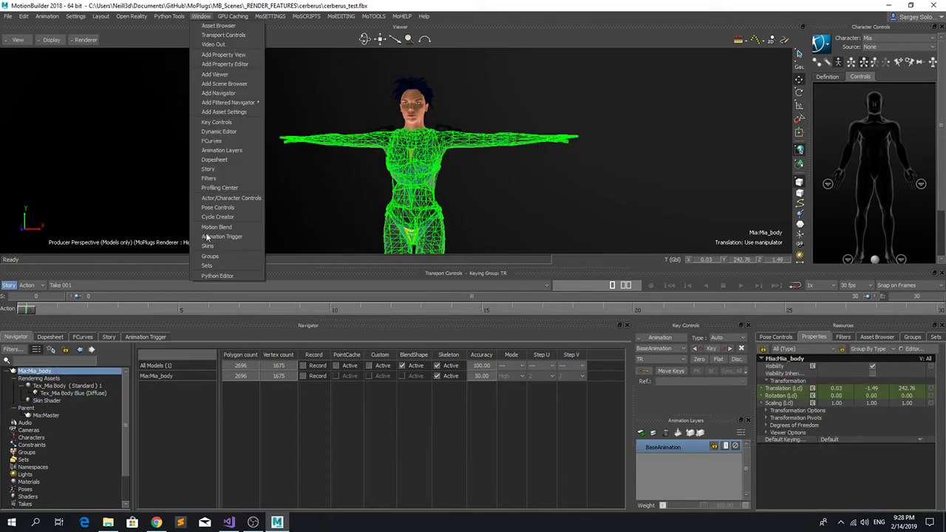
{"action": "left_click", "coordinate": [222, 270]}
{"action": "left_click", "coordinate": [286, 76]}
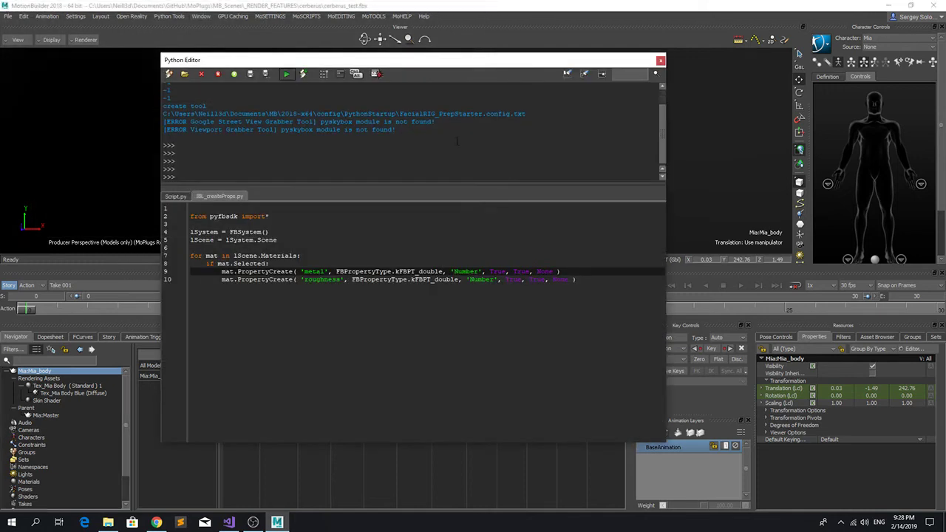
{"action": "left_click", "coordinate": [662, 60]}
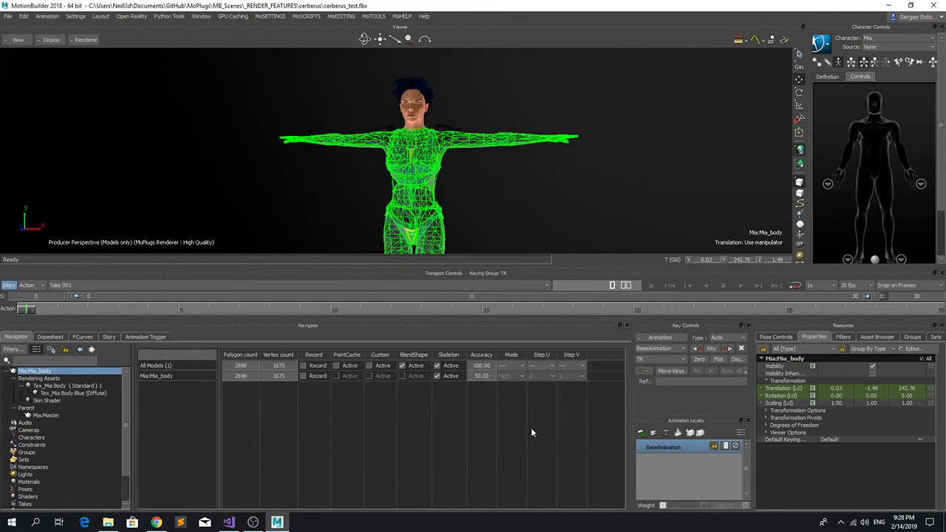
Set the roughness of the body's Tex_Mia Body material to 97.86 and inspect the shaded character from several angles
{"action": "left_click", "coordinate": [61, 385]}
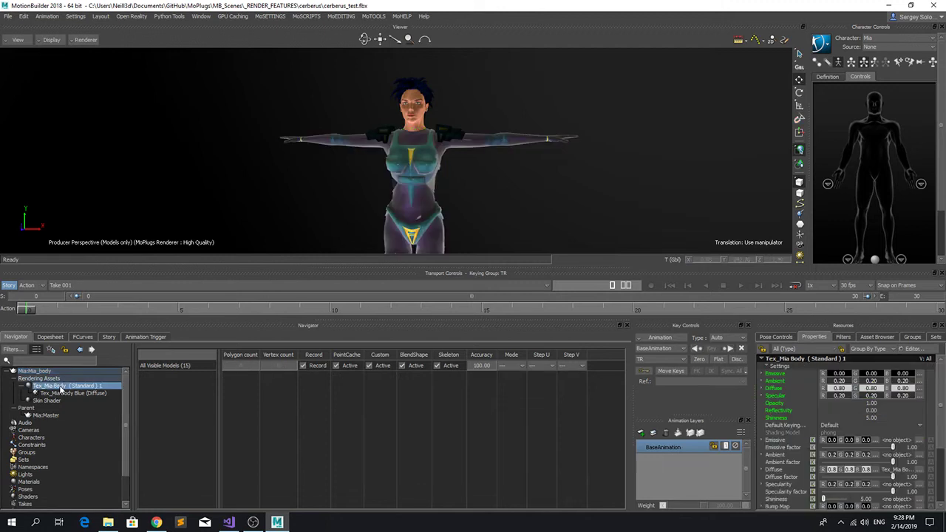
{"action": "scroll", "coordinate": [850, 473], "scroll_direction": "down", "scroll_amount": 5}
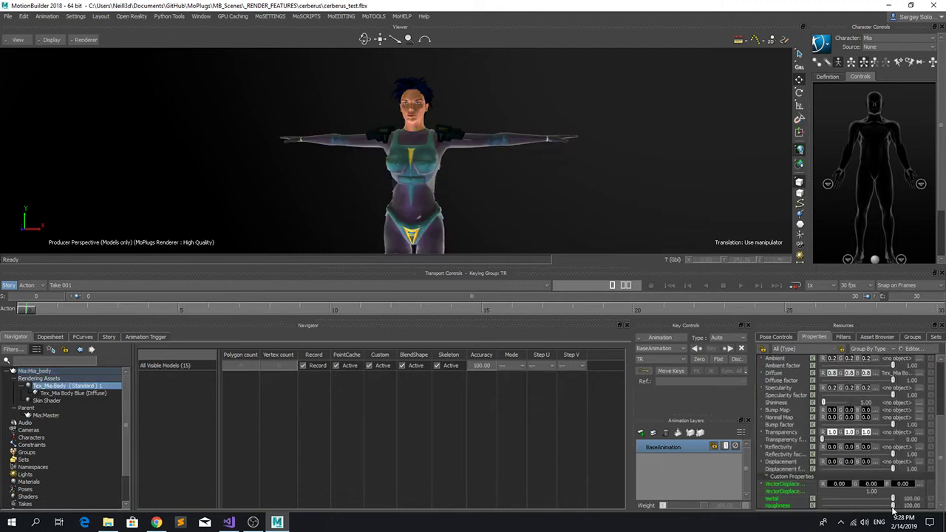
{"action": "left_click_drag", "start_coordinate": [894, 506], "coordinate": [892, 507]}
{"action": "left_click_drag", "start_coordinate": [533, 177], "coordinate": [467, 176], "text": "ctrl+shift"}
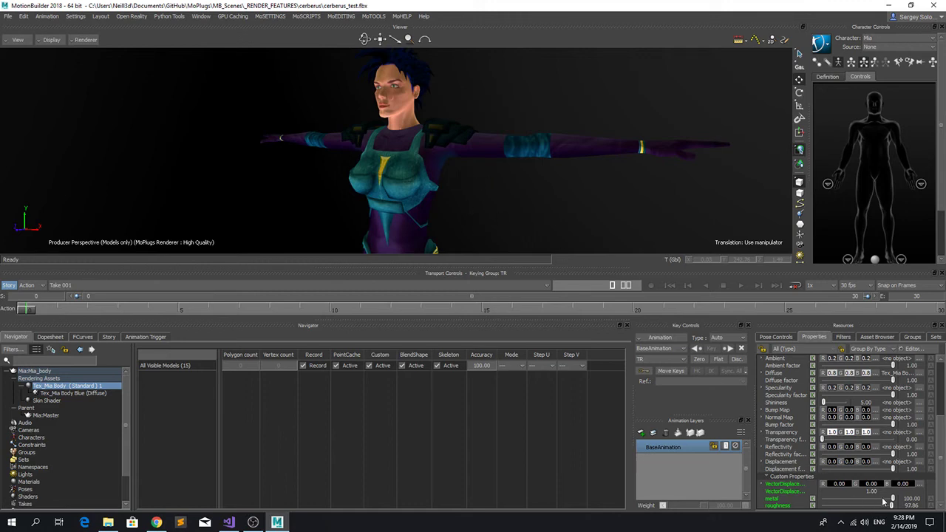
{"action": "left_click_drag", "start_coordinate": [598, 175], "coordinate": [537, 209], "text": "ctrl+shift"}
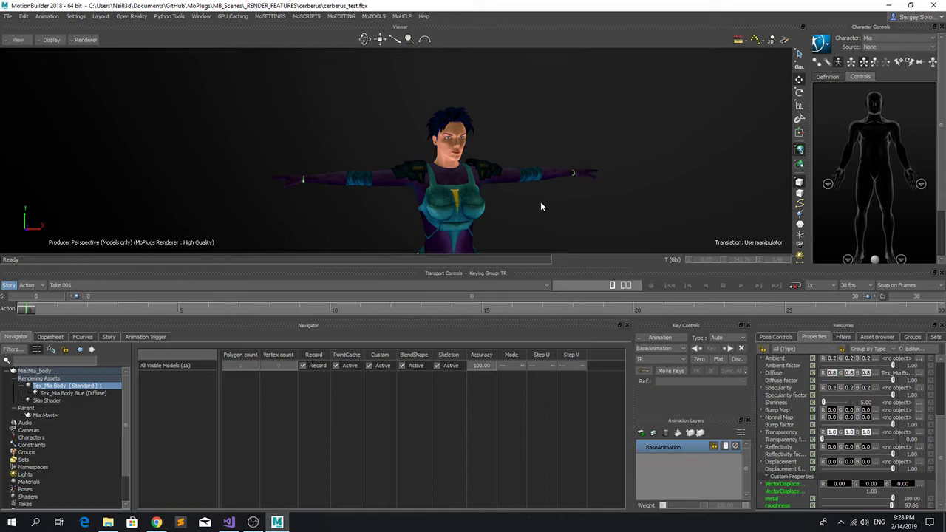
{"action": "left_click_drag", "start_coordinate": [512, 219], "coordinate": [460, 215], "text": "ctrl+shift"}
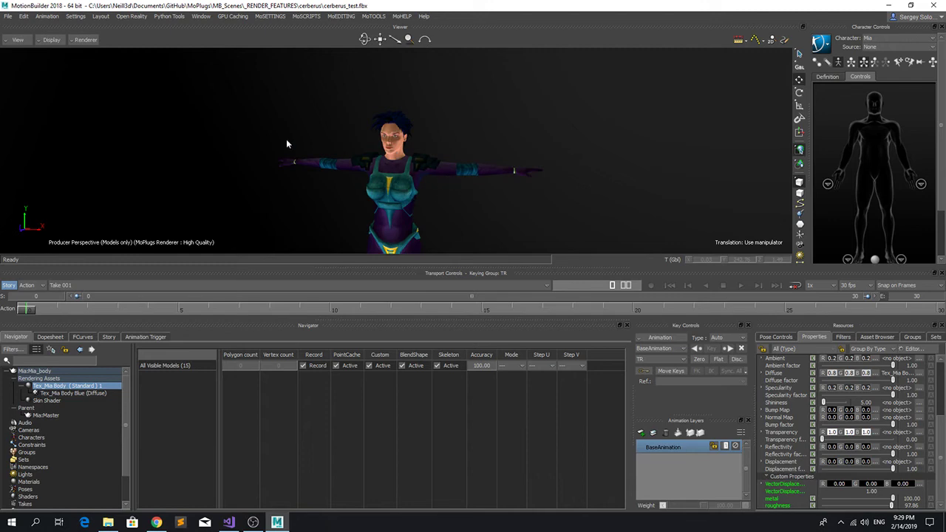
Start a new empty scene in place of the cerberus_test.fbx scene
{"action": "left_click", "coordinate": [8, 17]}
{"action": "left_click", "coordinate": [22, 26]}
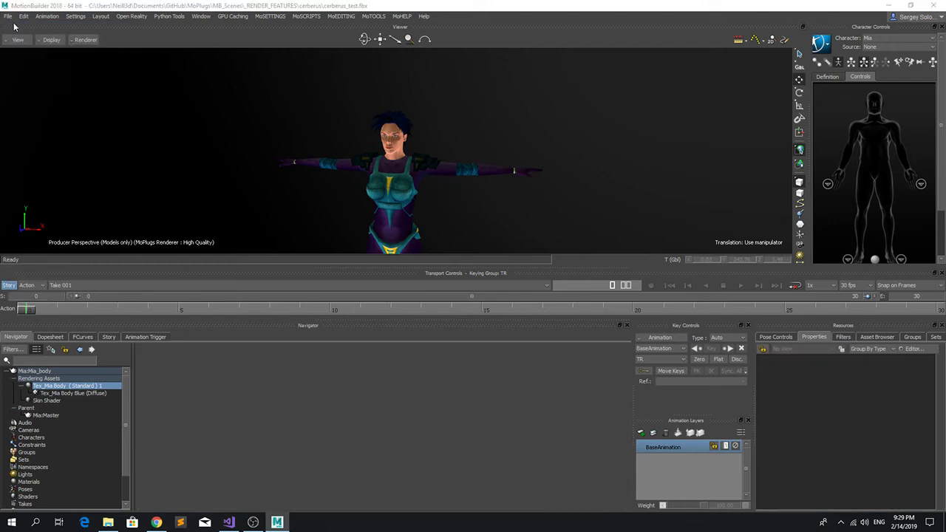
{"action": "left_click", "coordinate": [476, 290]}
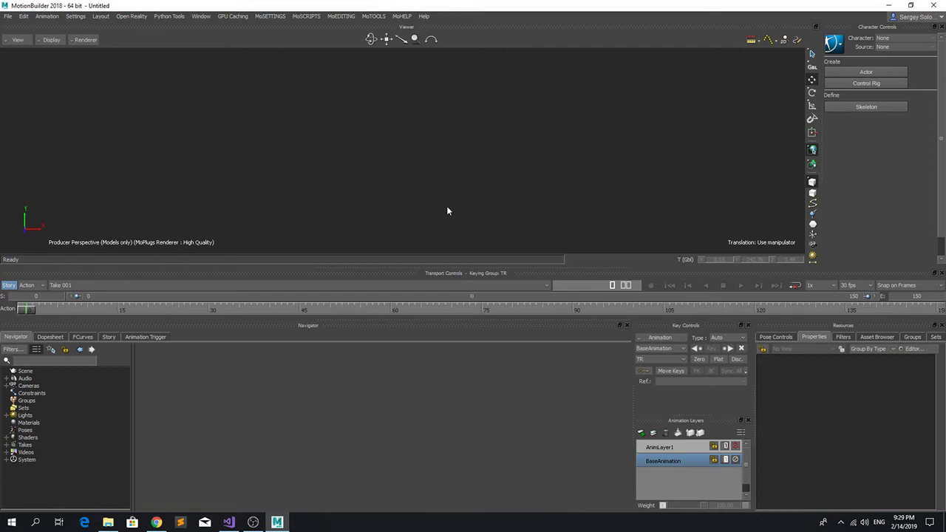
Open testColumnPlay.fbx from the MB_Scenes folder and bring its grid of columns into view
{"action": "left_click", "coordinate": [11, 19]}
{"action": "left_click", "coordinate": [18, 37]}
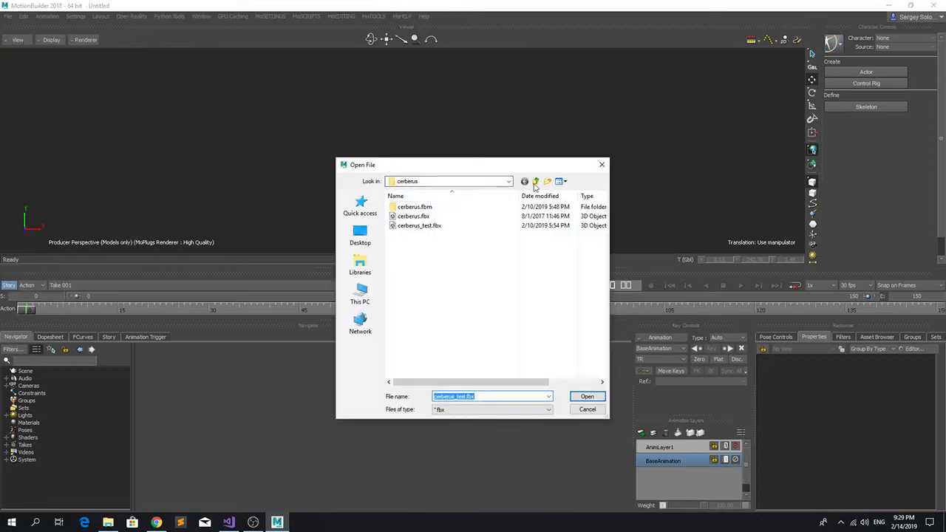
{"action": "left_click", "coordinate": [535, 182]}
{"action": "left_click", "coordinate": [535, 183]}
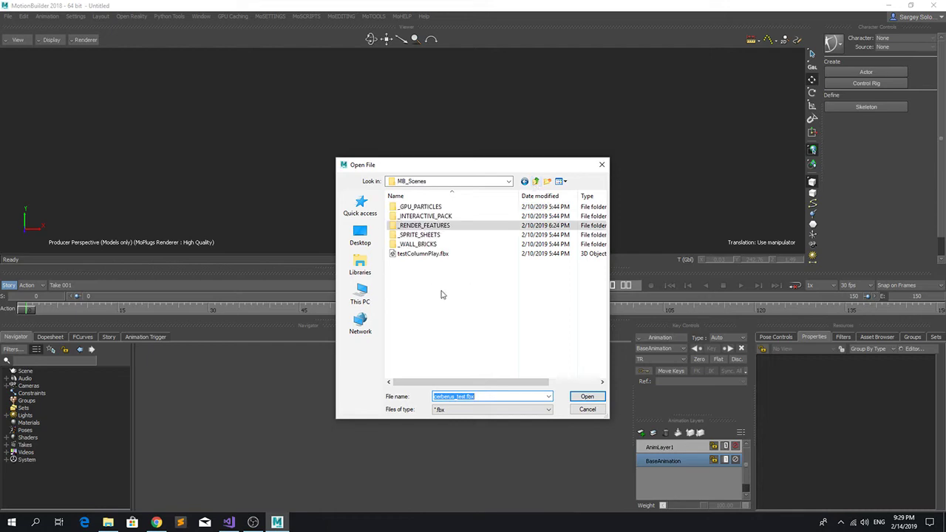
{"action": "left_click", "coordinate": [439, 255]}
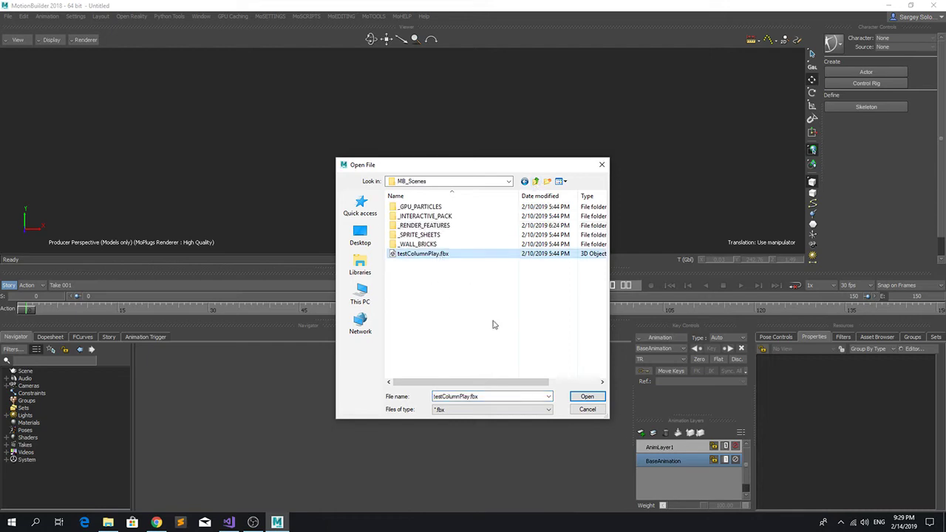
{"action": "left_click", "coordinate": [586, 396]}
{"action": "left_click", "coordinate": [286, 493]}
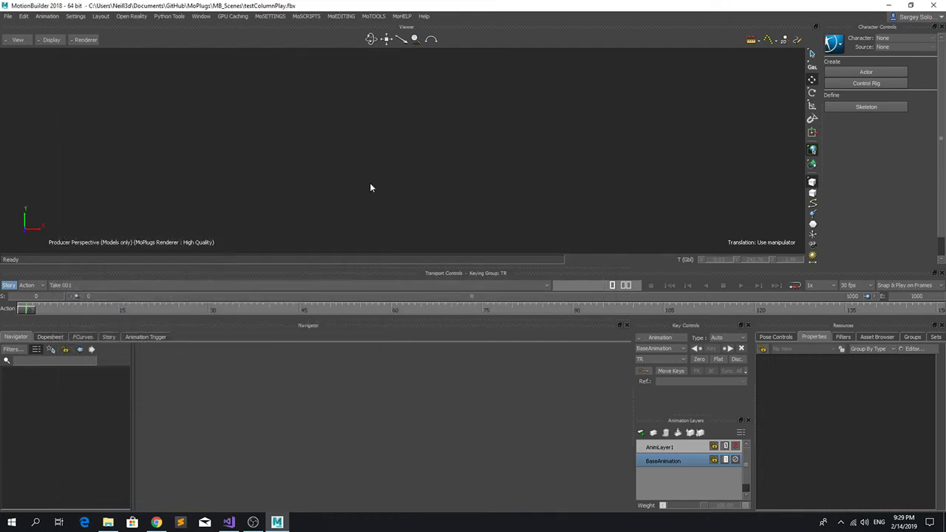
{"action": "left_click_drag", "start_coordinate": [518, 187], "coordinate": [451, 222], "text": "ctrl+shift"}
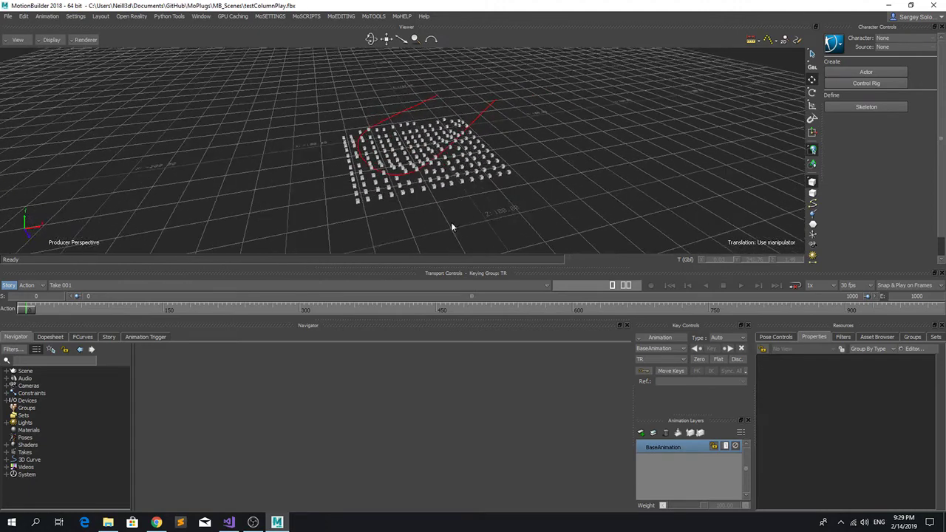
Set the Voice device's source to the High Definition Audio input so it streams live on the Left channel
{"action": "left_click", "coordinate": [7, 400]}
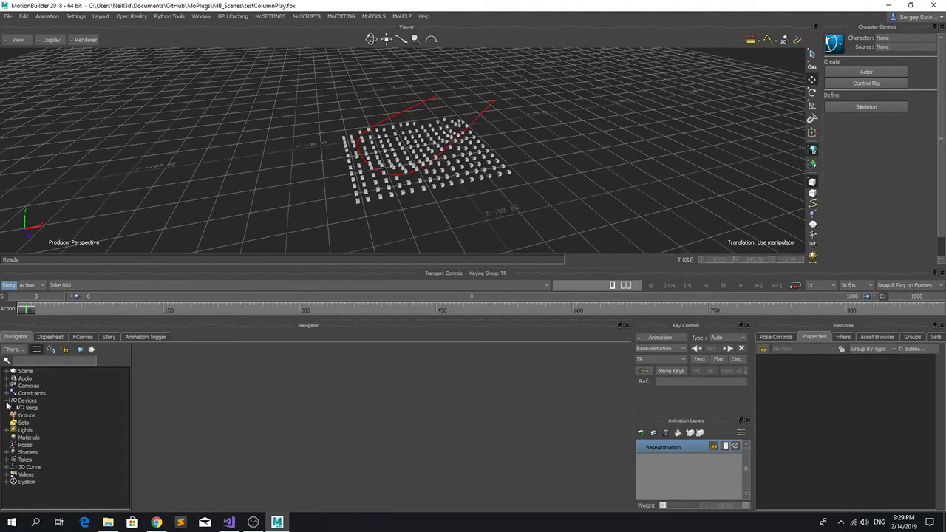
{"action": "left_click", "coordinate": [27, 409]}
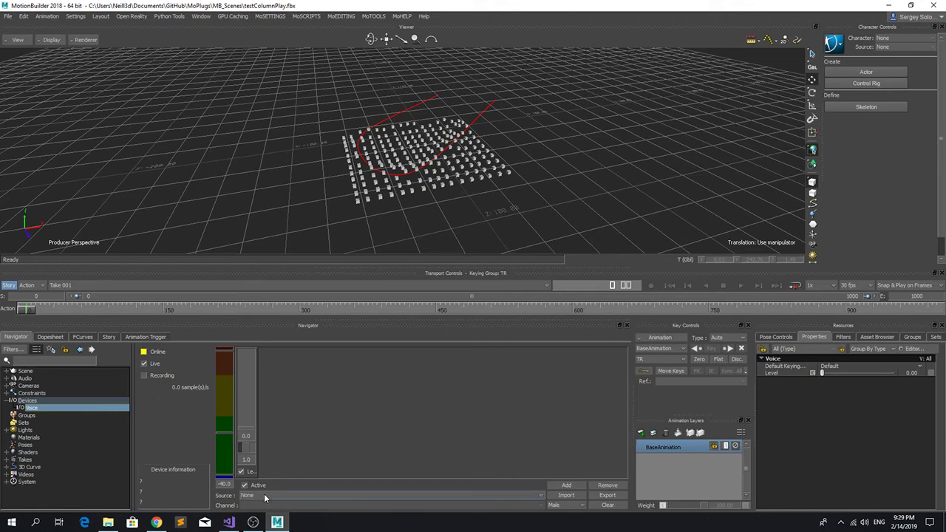
{"action": "left_click", "coordinate": [272, 496]}
{"action": "left_click", "coordinate": [271, 497]}
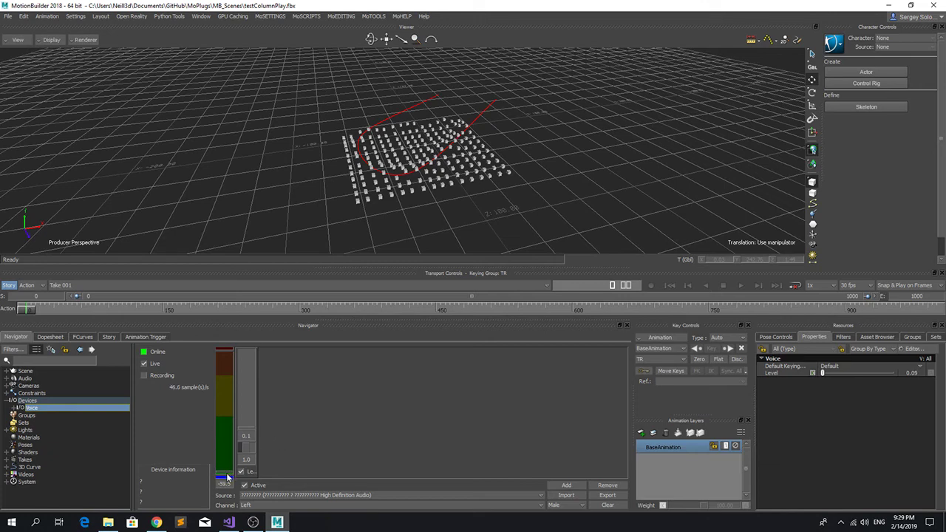
{"action": "left_click_drag", "start_coordinate": [482, 168], "coordinate": [446, 210], "text": "ctrl+shift"}
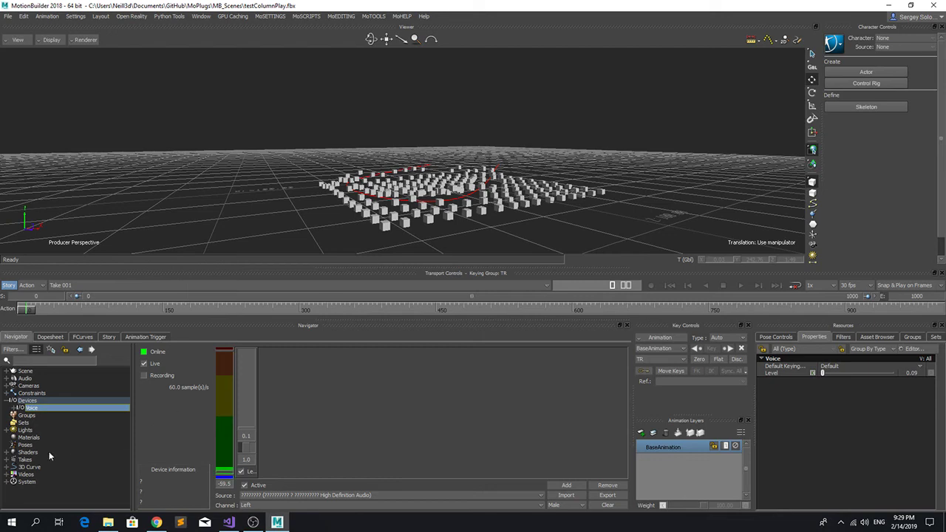
Open the Relation constraint, display the Voice level's live value, and spread the Voice and Constraint Column Play boxes apart
{"action": "double_click", "coordinate": [28, 392]}
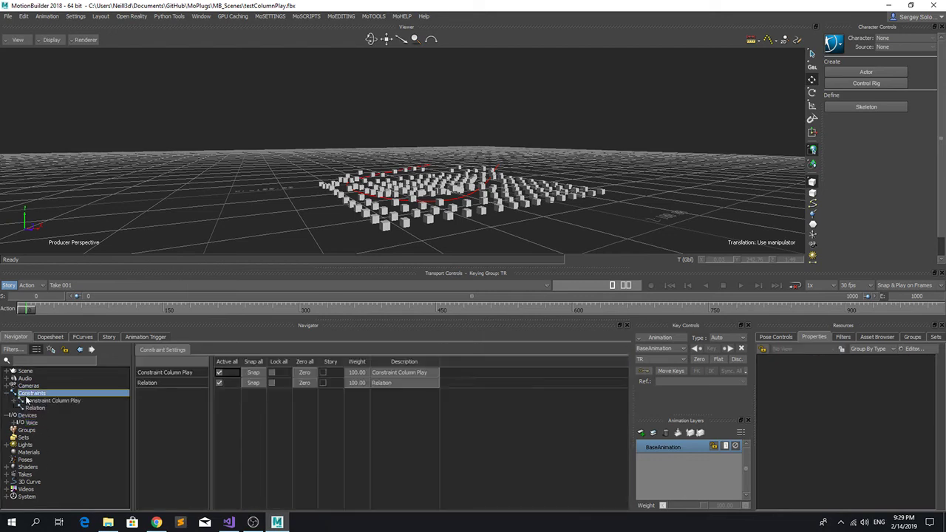
{"action": "left_click", "coordinate": [32, 408]}
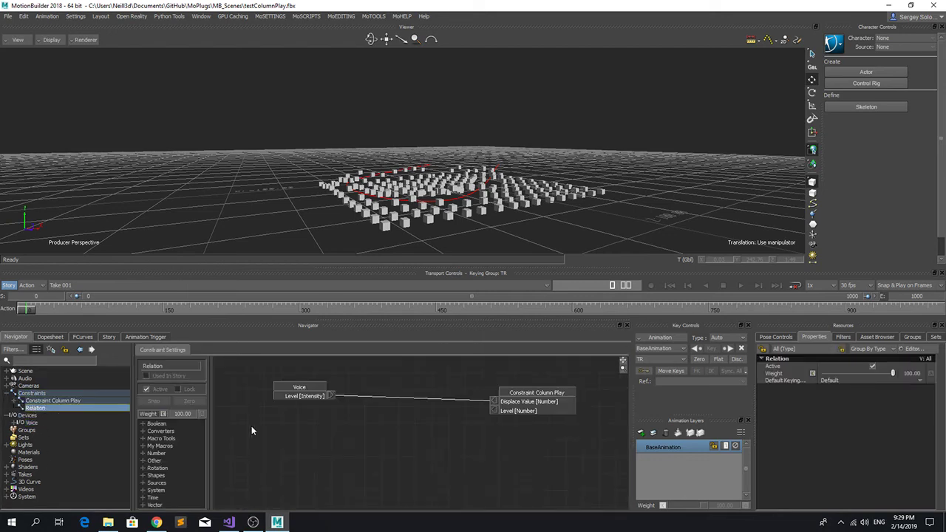
{"action": "left_click_drag", "start_coordinate": [305, 396], "coordinate": [292, 403]}
{"action": "right_click", "coordinate": [313, 435]}
{"action": "left_click", "coordinate": [322, 437]}
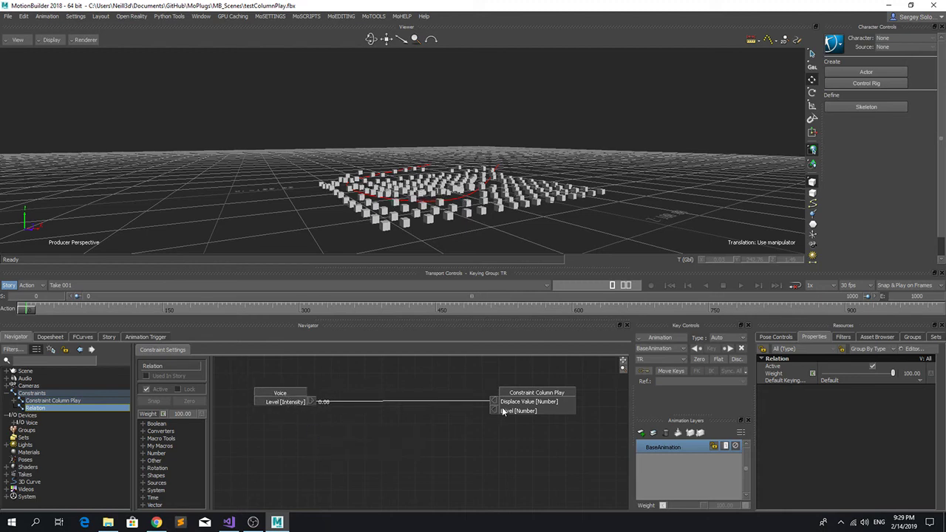
{"action": "left_click_drag", "start_coordinate": [536, 405], "coordinate": [544, 408]}
{"action": "left_click_drag", "start_coordinate": [286, 401], "coordinate": [278, 401]}
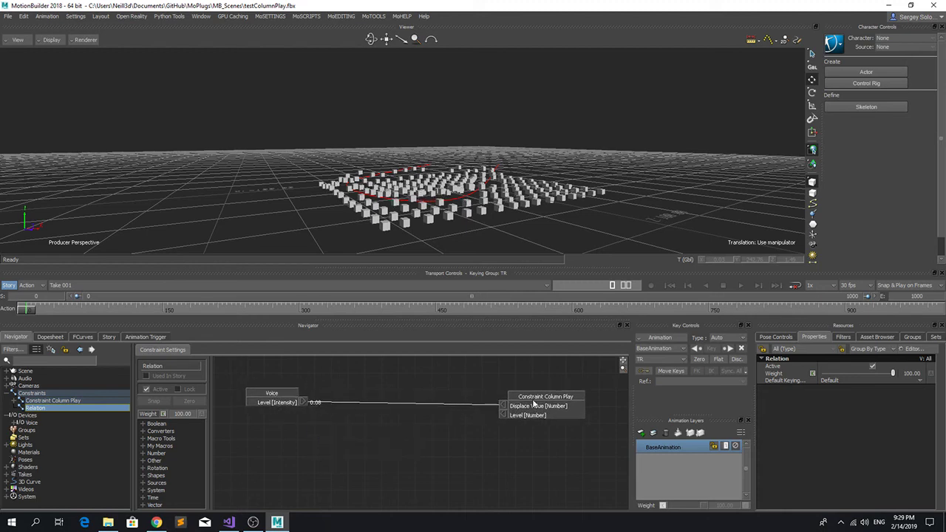
{"action": "left_click_drag", "start_coordinate": [533, 404], "coordinate": [543, 401]}
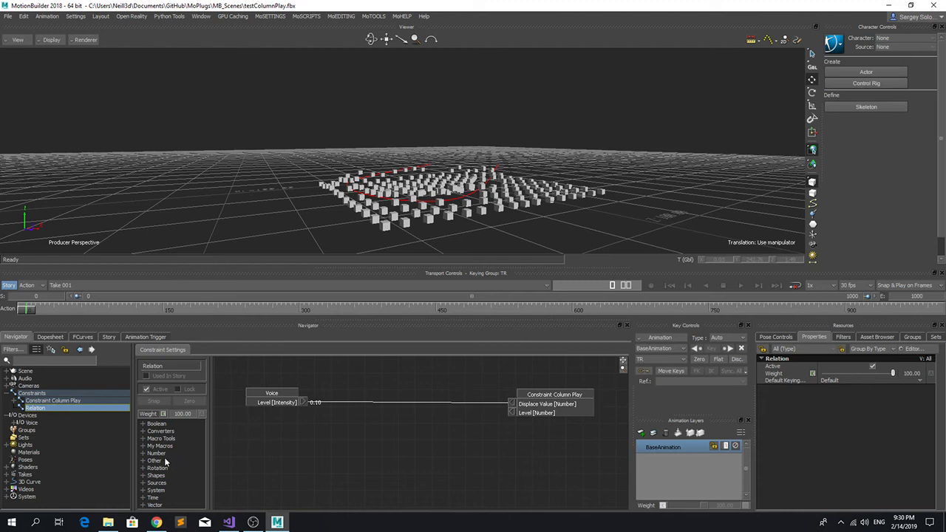
Insert a Scale And Offset (Number) operator, connecting Voice Level to its X input and its Result to Displace Value
{"action": "left_click", "coordinate": [143, 454]}
{"action": "scroll", "coordinate": [200, 451], "scroll_direction": "down", "scroll_amount": 6}
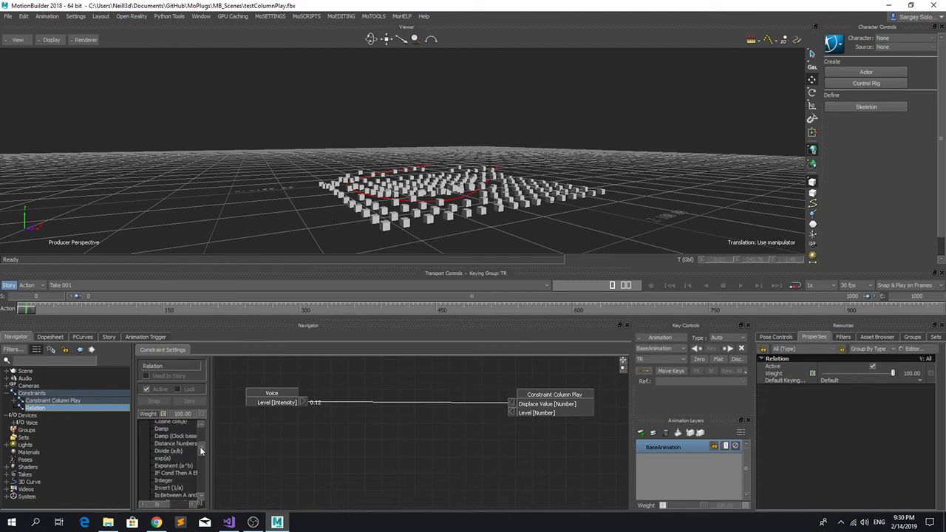
{"action": "scroll", "coordinate": [200, 464], "scroll_direction": "down", "scroll_amount": 2}
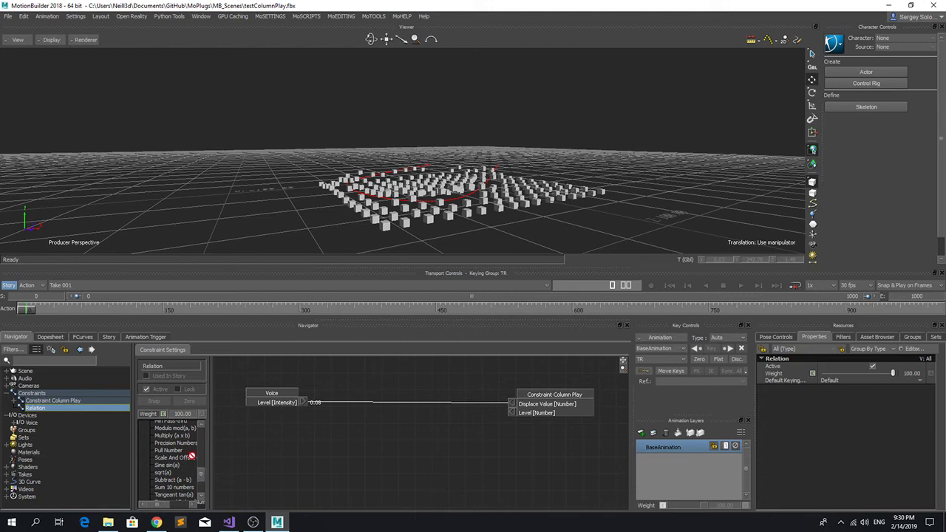
{"action": "left_click_drag", "start_coordinate": [178, 458], "coordinate": [376, 441]}
{"action": "left_click_drag", "start_coordinate": [304, 402], "coordinate": [341, 473]}
{"action": "left_click_drag", "start_coordinate": [497, 402], "coordinate": [511, 404]}
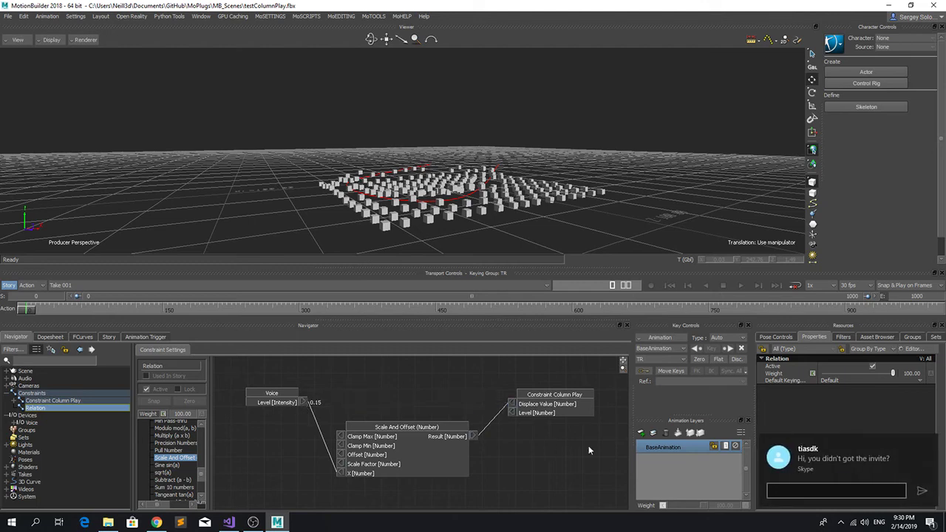
{"action": "left_click", "coordinate": [930, 445]}
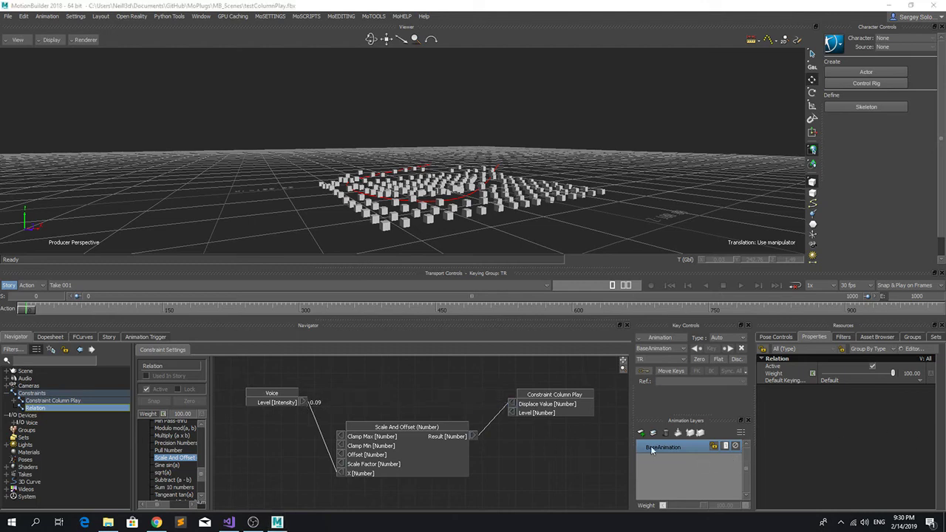
Set the Scale And Offset operator's Scale Factor to 10 and inspect how the columns respond to the voice level
{"action": "left_click", "coordinate": [351, 468]}
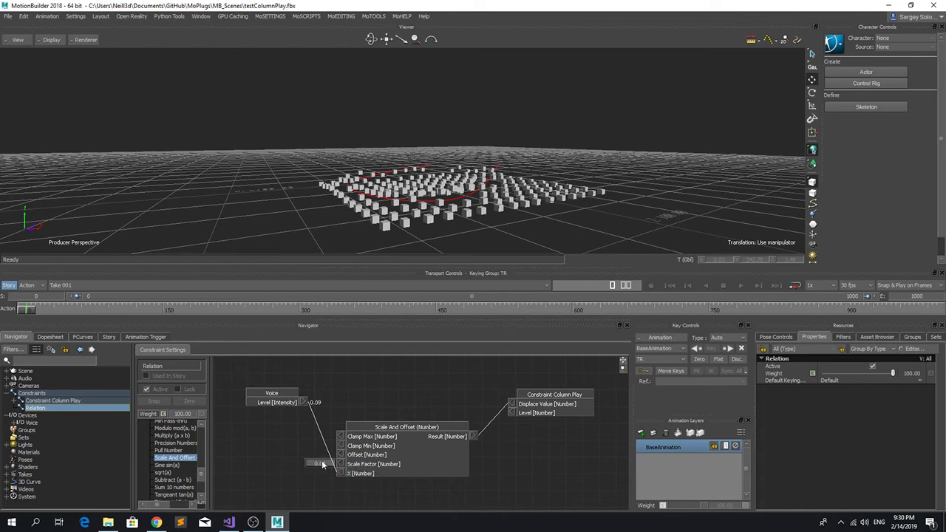
{"action": "double_click", "coordinate": [321, 464]}
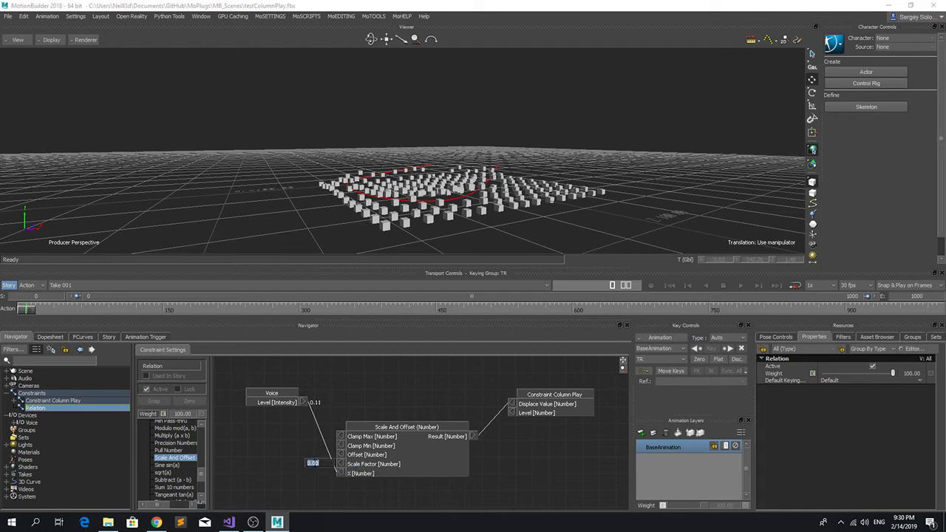
{"action": "type", "text": "10"}
{"action": "key", "text": "Return"}
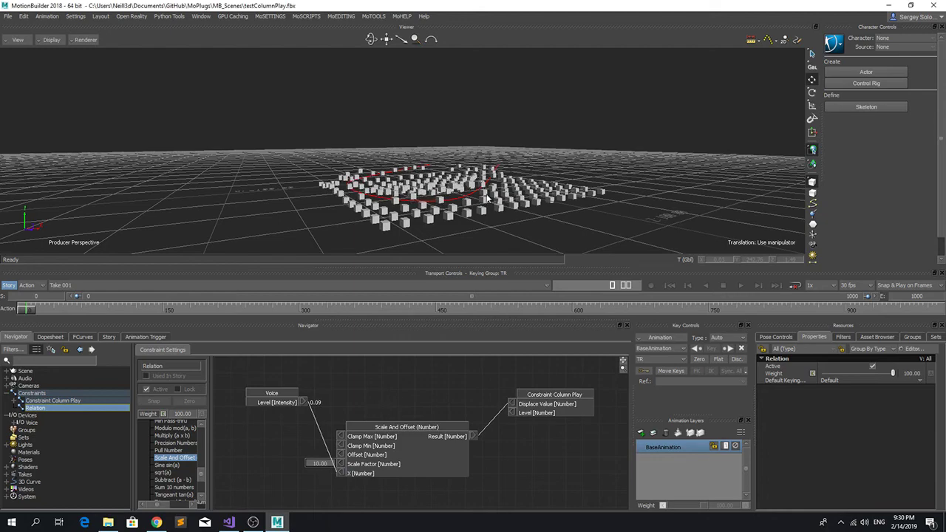
{"action": "left_click_drag", "start_coordinate": [481, 164], "coordinate": [527, 235], "text": "ctrl+shift"}
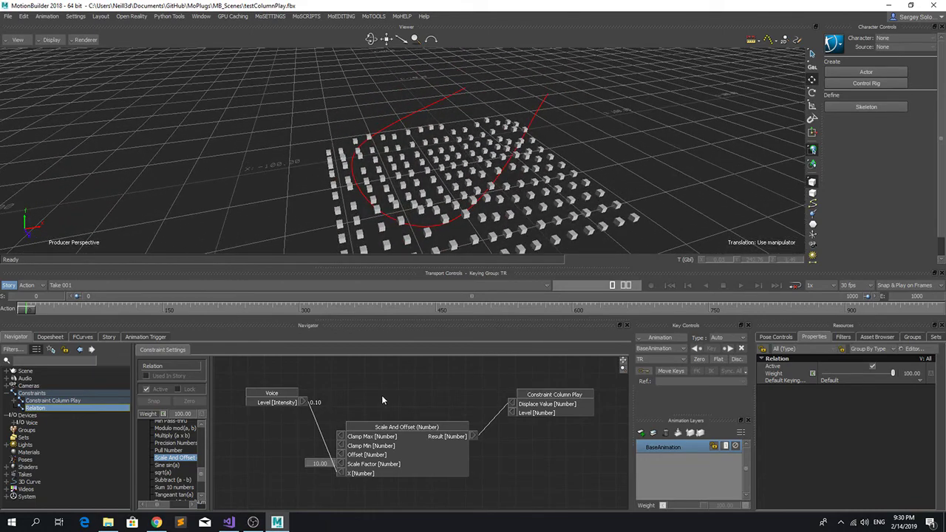
{"action": "left_click_drag", "start_coordinate": [380, 444], "coordinate": [387, 447]}
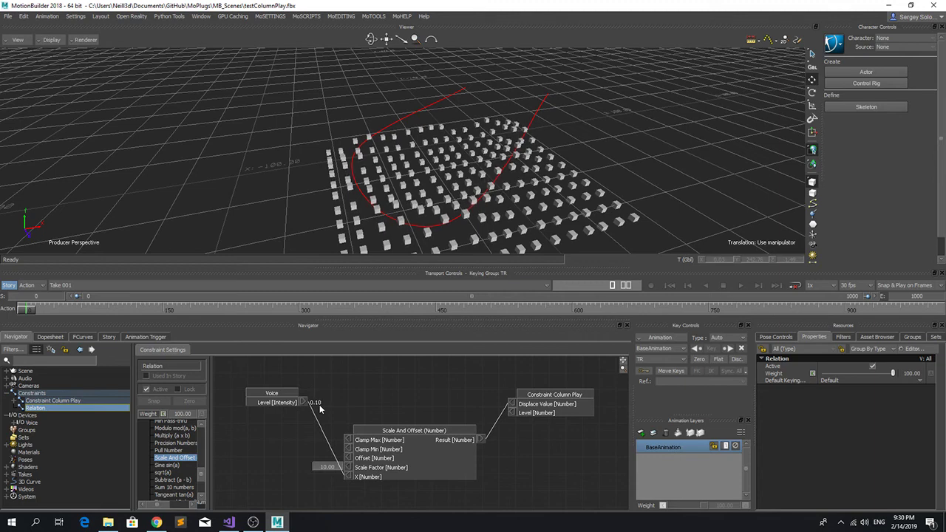
{"action": "left_click_drag", "start_coordinate": [617, 151], "coordinate": [563, 189]}
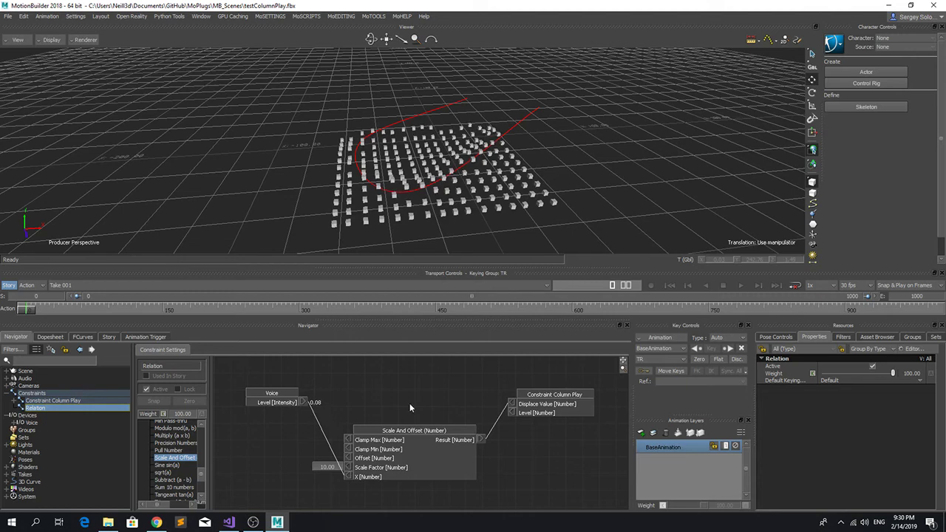
{"action": "left_click_drag", "start_coordinate": [547, 158], "coordinate": [550, 179], "text": "ctrl+shift"}
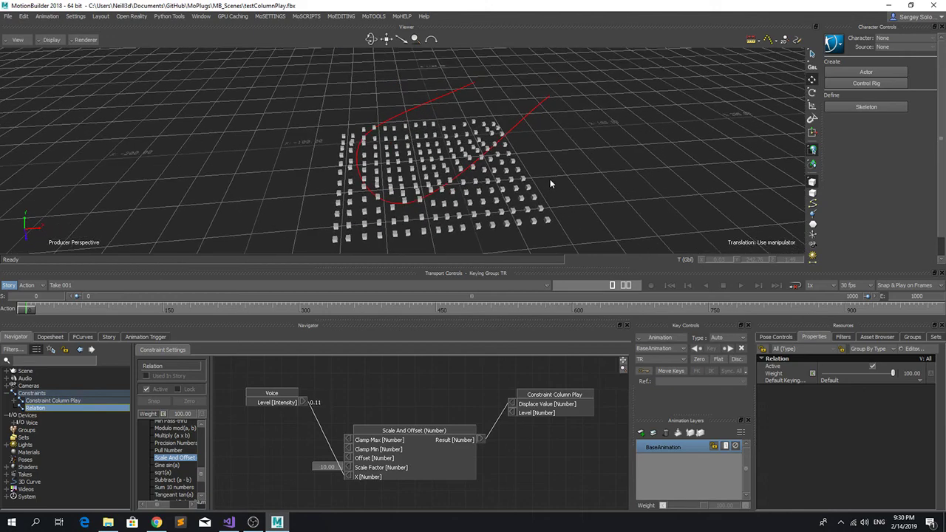
Review Constraint Column Play's full list of input cubes and its assigned Curve property
{"action": "left_click", "coordinate": [68, 401]}
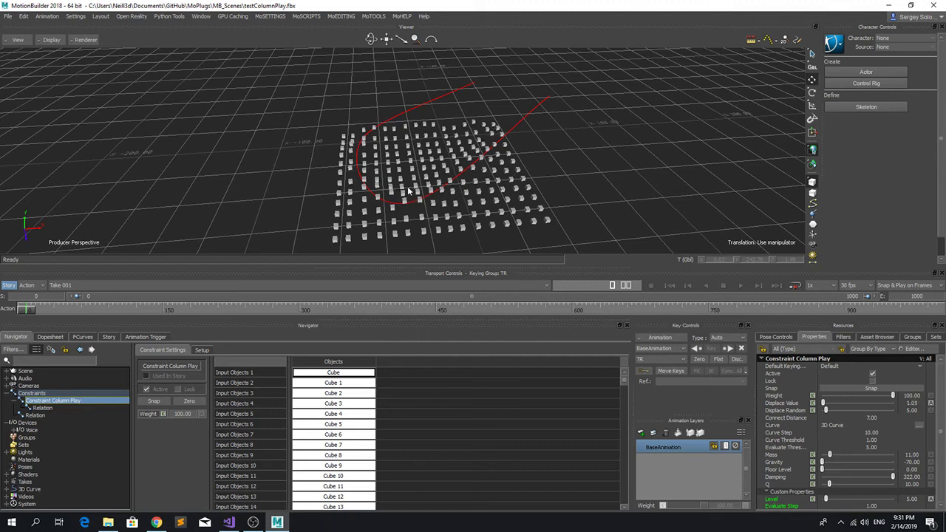
{"action": "left_click_drag", "start_coordinate": [624, 380], "coordinate": [623, 500]}
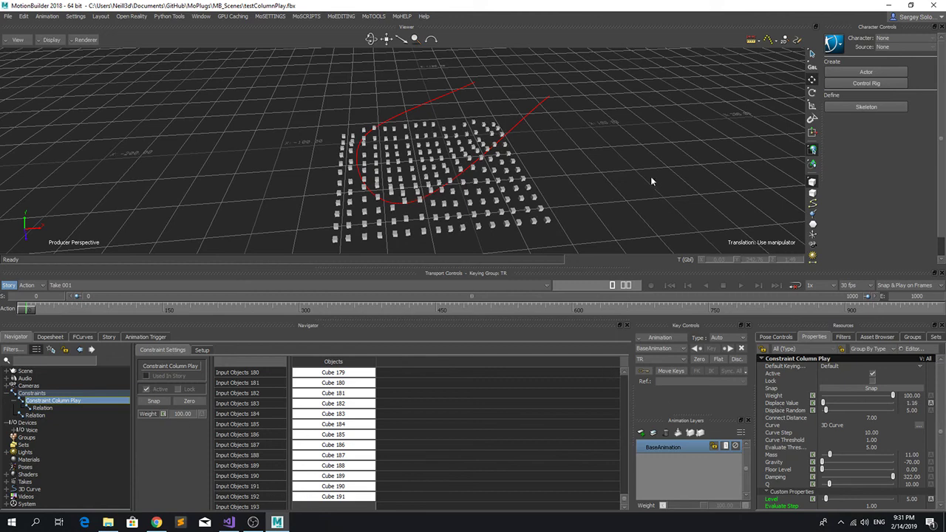
{"action": "left_click_drag", "start_coordinate": [619, 143], "coordinate": [618, 154], "text": "ctrl+shift"}
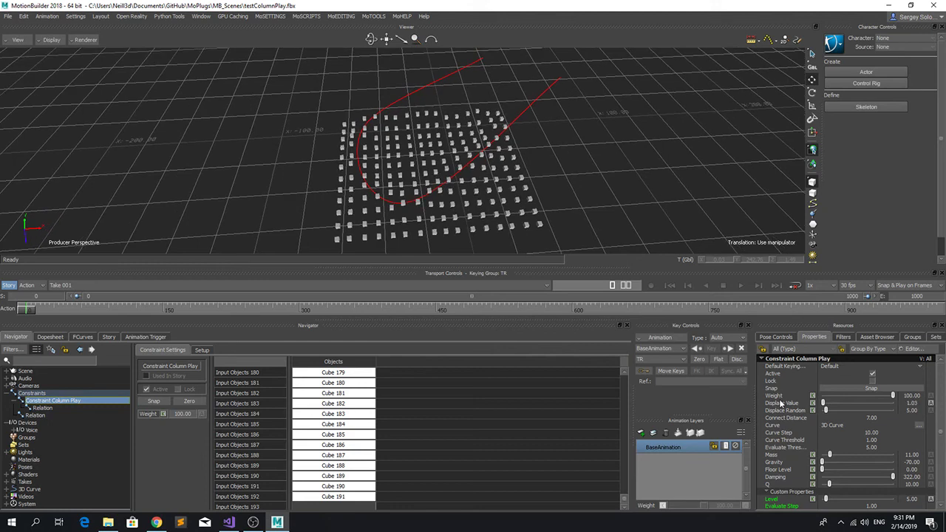
{"action": "left_click", "coordinate": [782, 426]}
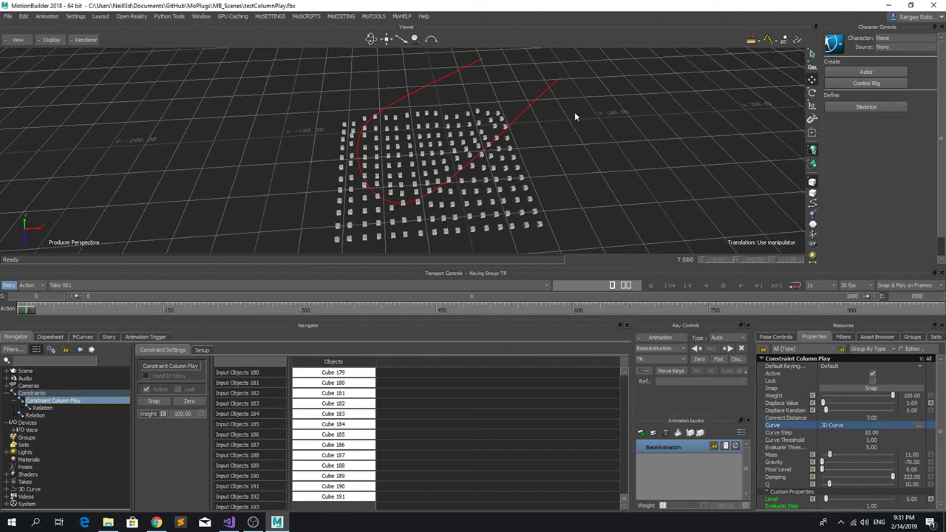
Move the 3D Curve across the column grid to about X 62.92, Z 26.82 and examine the displaced cubes
{"action": "left_click", "coordinate": [553, 87]}
{"action": "left_click_drag", "start_coordinate": [606, 133], "coordinate": [650, 164], "text": "ctrl"}
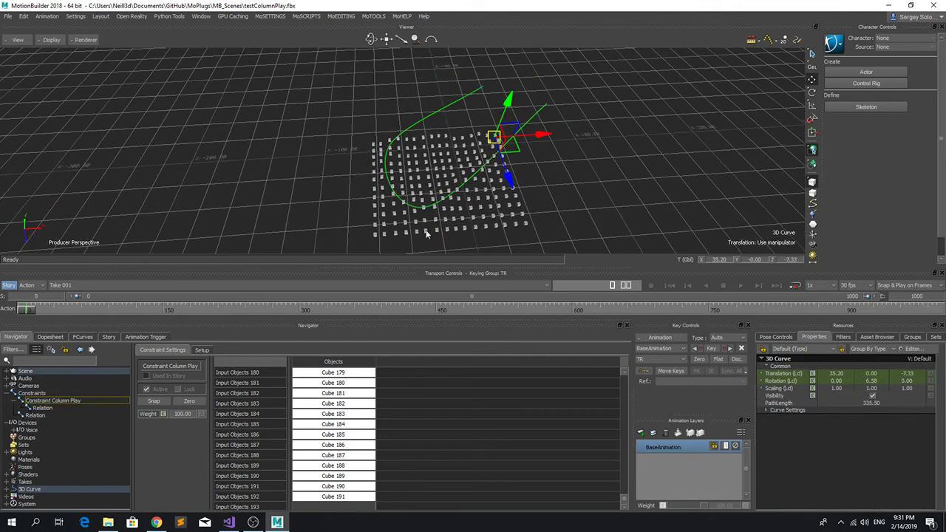
{"action": "left_click_drag", "start_coordinate": [579, 184], "coordinate": [563, 199], "text": "shift"}
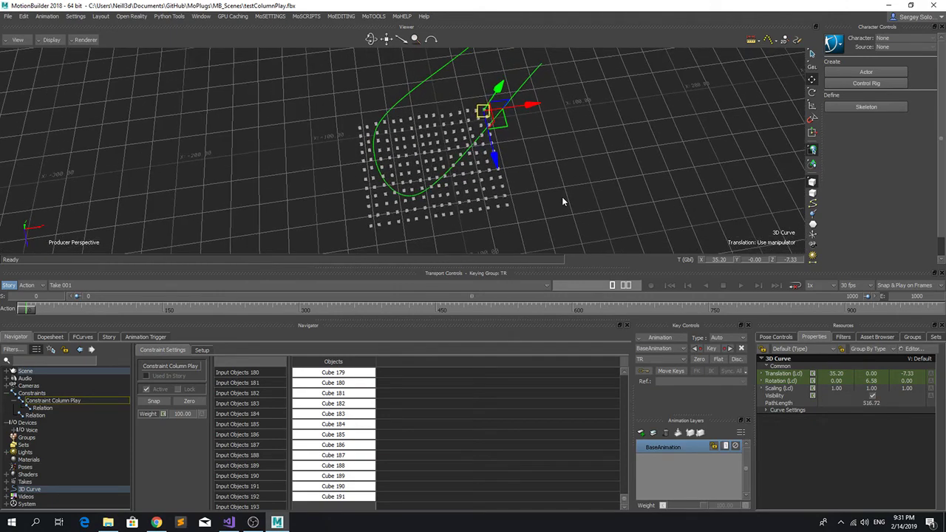
{"action": "left_click_drag", "start_coordinate": [505, 122], "coordinate": [563, 161]}
{"action": "left_click_drag", "start_coordinate": [612, 206], "coordinate": [423, 176], "text": "ctrl+shift"}
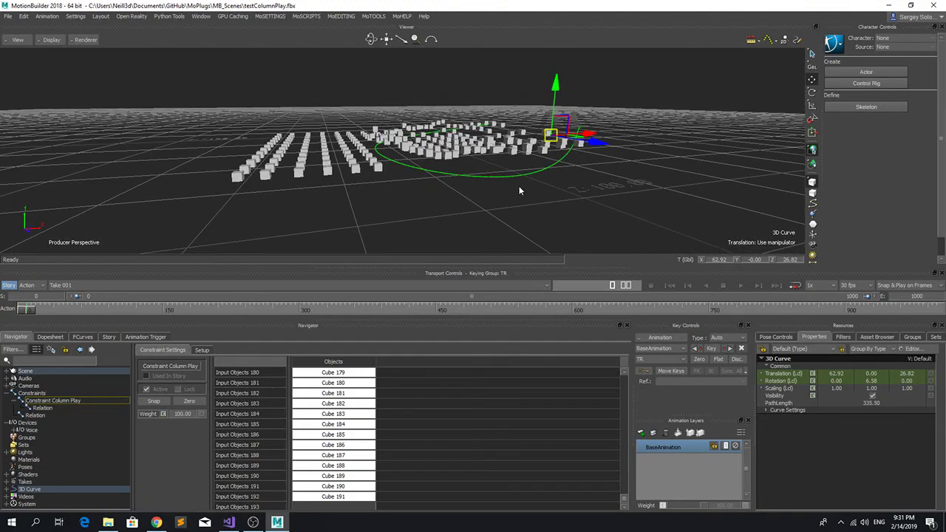
{"action": "left_click_drag", "start_coordinate": [520, 190], "coordinate": [512, 201], "text": "ctrl+shift"}
{"action": "left_click_drag", "start_coordinate": [604, 130], "coordinate": [591, 164], "text": "ctrl+shift"}
{"action": "left_click_drag", "start_coordinate": [441, 219], "coordinate": [433, 205], "text": "ctrl+shift"}
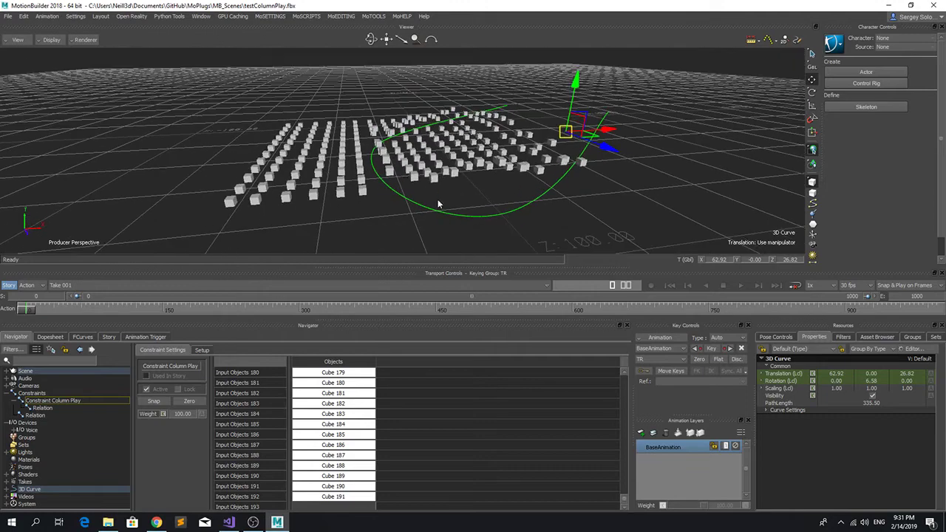
{"action": "left_click_drag", "start_coordinate": [521, 169], "coordinate": [542, 188], "text": "ctrl+shift"}
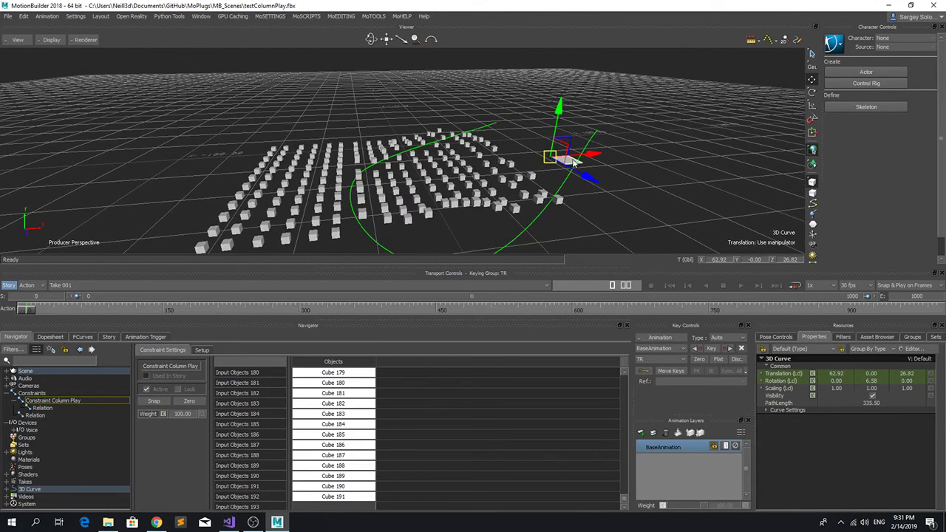
Reposition the 3D Curve at about X 46.41, Z -4.26 and inspect the cubes around it from different angles
{"action": "mouse_move", "coordinate": [550, 154]}
{"action": "left_mouse_down"}
{"action": "mouse_move", "coordinate": [431, 166]}
{"action": "mouse_move", "coordinate": [528, 182]}
{"action": "mouse_move", "coordinate": [563, 162]}
{"action": "left_mouse_up"}
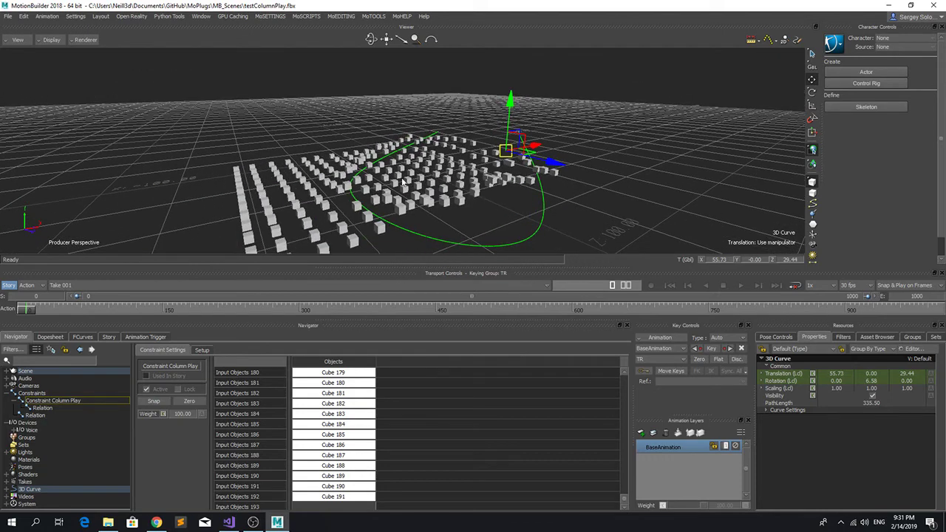
{"action": "left_click_drag", "start_coordinate": [368, 191], "coordinate": [363, 192], "text": "ctrl+shift"}
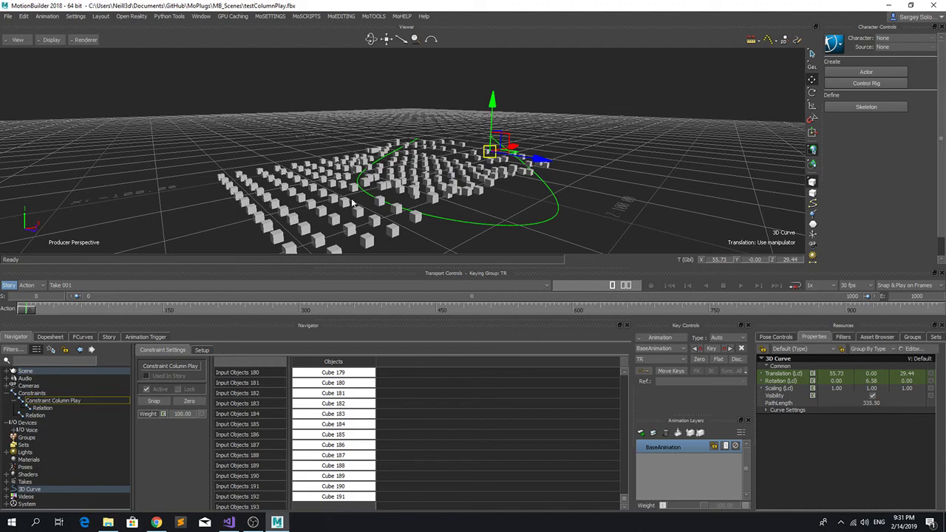
{"action": "left_click_drag", "start_coordinate": [479, 198], "coordinate": [494, 153], "text": "ctrl+shift"}
{"action": "left_click_drag", "start_coordinate": [556, 214], "coordinate": [494, 170], "text": "ctrl+shift"}
{"action": "left_click_drag", "start_coordinate": [485, 212], "coordinate": [526, 208], "text": "ctrl+shift"}
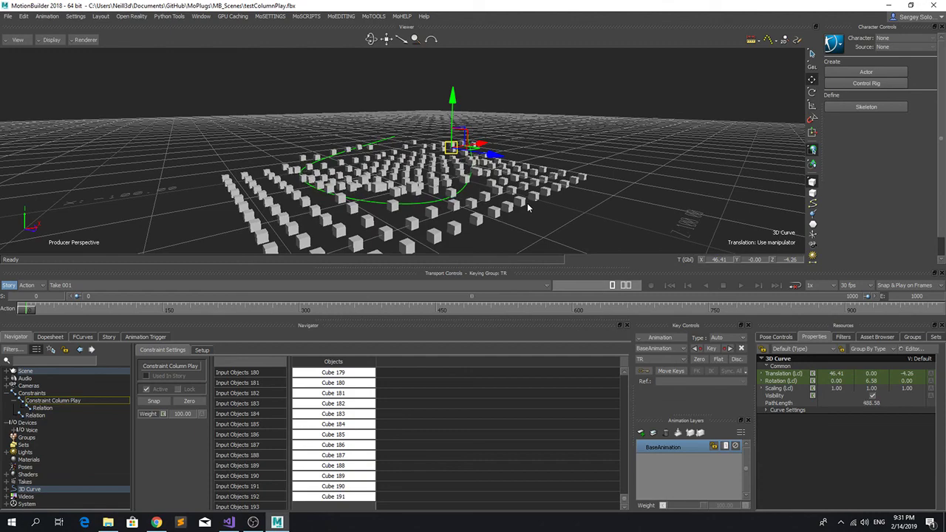
{"action": "mouse_move", "coordinate": [528, 208]}
{"action": "left_mouse_down", "text": "ctrl+shift"}
{"action": "mouse_move", "coordinate": [580, 210]}
{"action": "mouse_move", "coordinate": [540, 208]}
{"action": "left_mouse_up", "text": "ctrl+shift"}
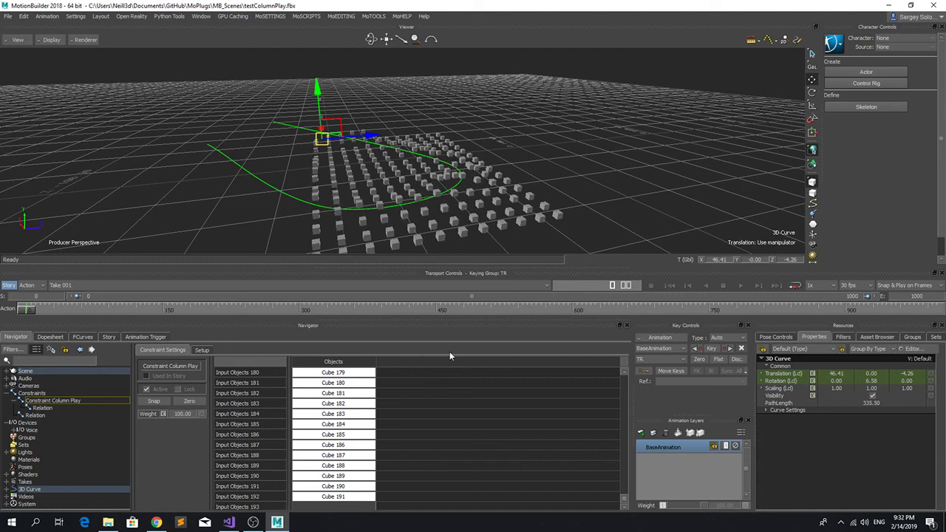
Examine Constraint Column Play's Connect Distance property and how the cubes near the curve are spaced, and clear the selection
{"action": "left_click", "coordinate": [54, 400]}
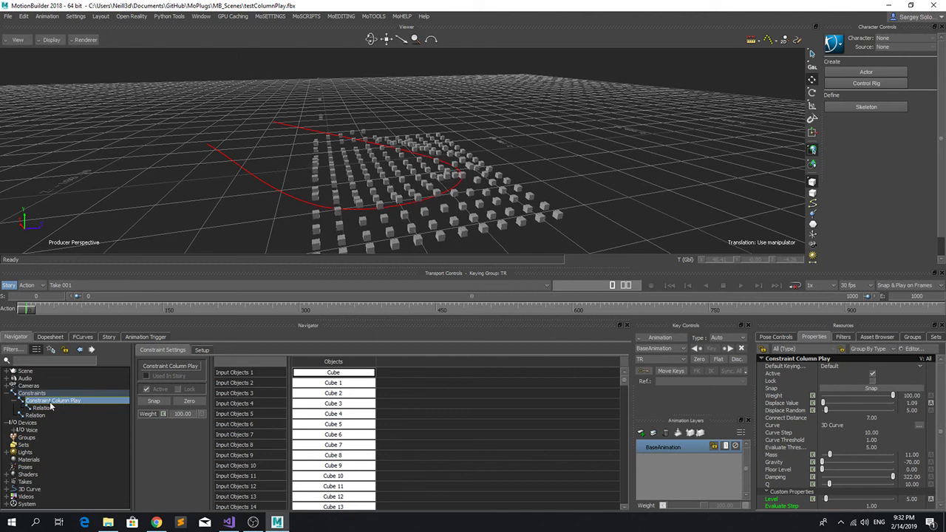
{"action": "left_click", "coordinate": [778, 419]}
{"action": "left_click_drag", "start_coordinate": [360, 201], "coordinate": [483, 235], "text": "ctrl+shift"}
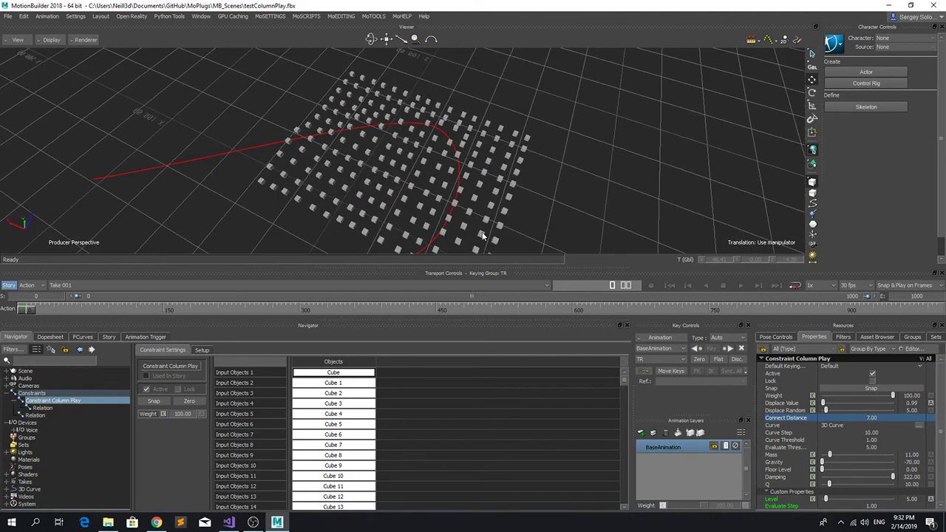
{"action": "left_click_drag", "start_coordinate": [427, 194], "coordinate": [473, 175], "text": "ctrl+shift"}
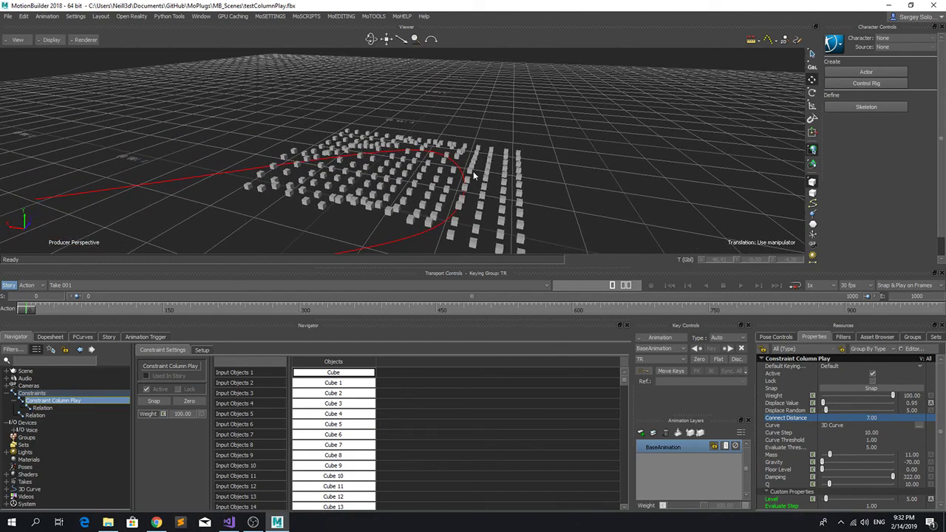
{"action": "left_click_drag", "start_coordinate": [609, 194], "coordinate": [550, 199], "text": "ctrl+shift"}
{"action": "left_click", "coordinate": [546, 200]}
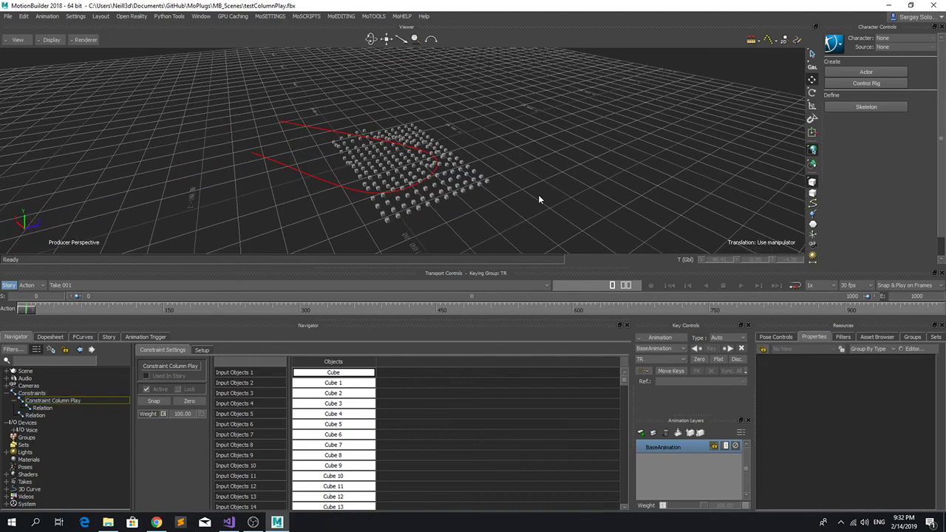